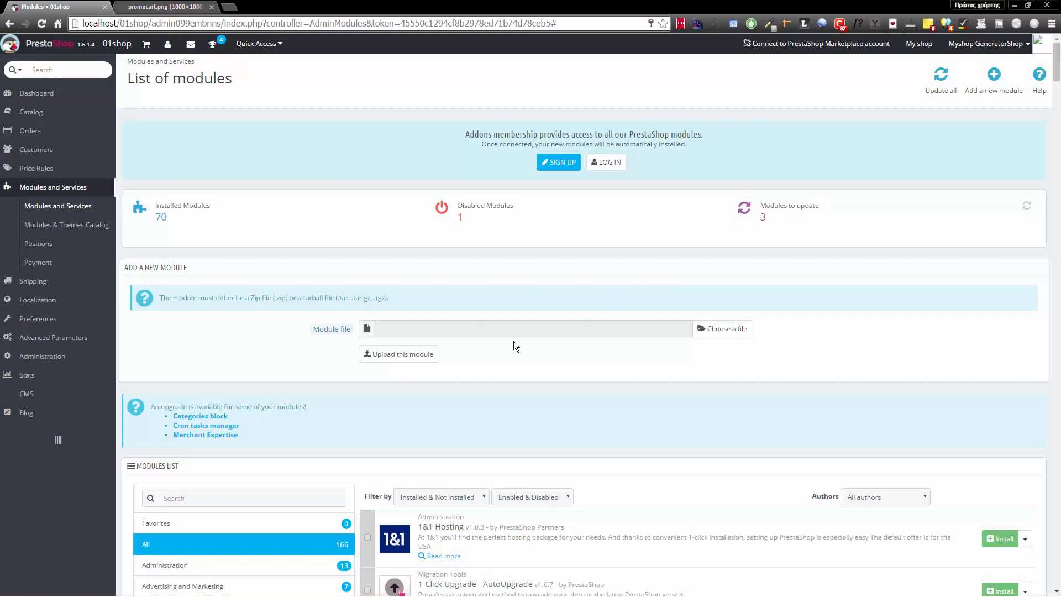
- Upload the module archive promocart.zip from the Desktop as a new module
left_click(730, 330)
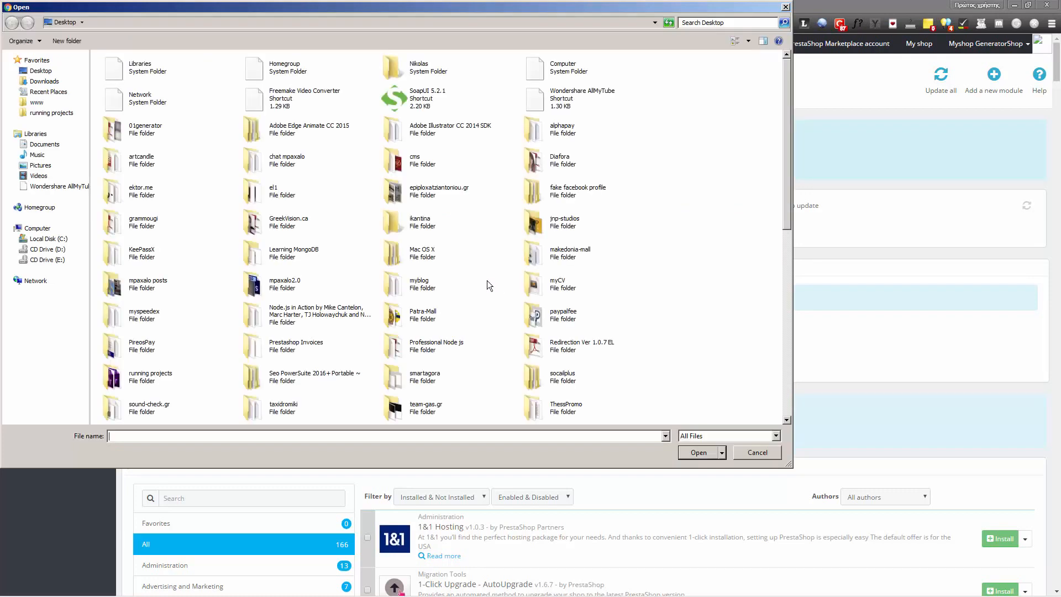
scroll(427, 290, "down", 10)
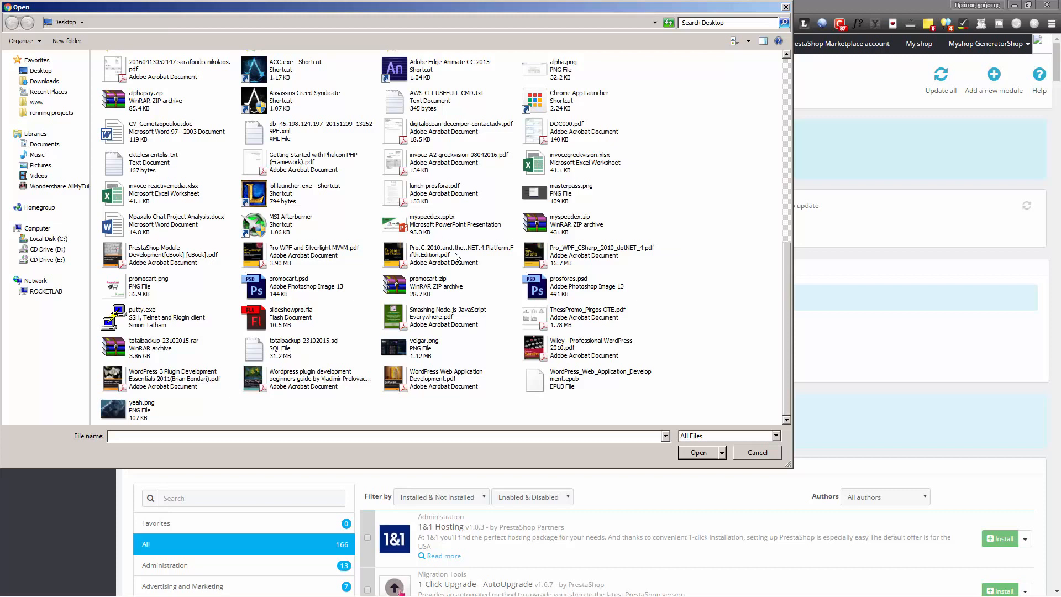
double_click(449, 286)
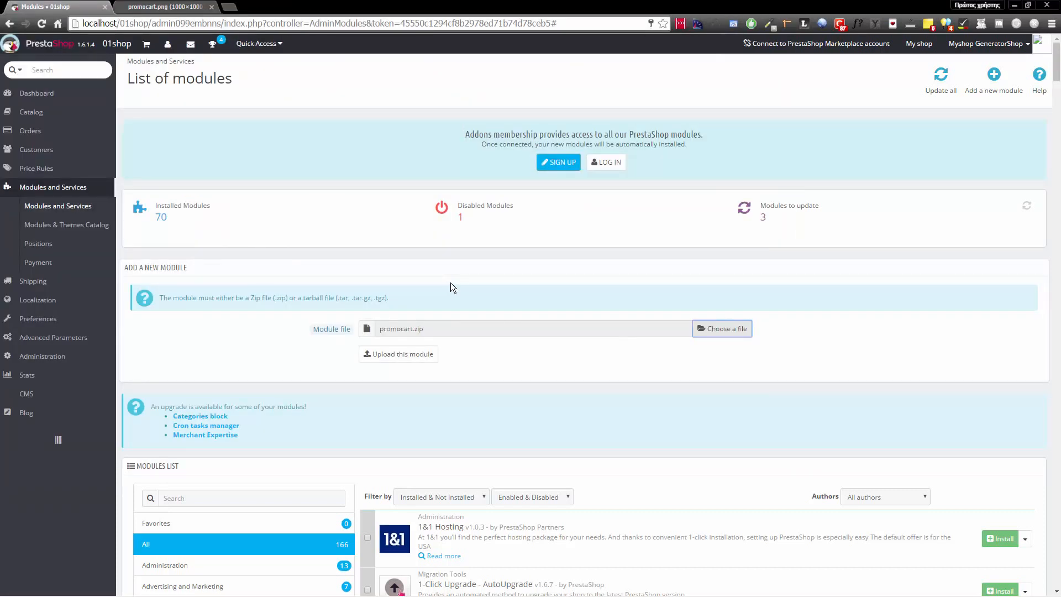
left_click(412, 359)
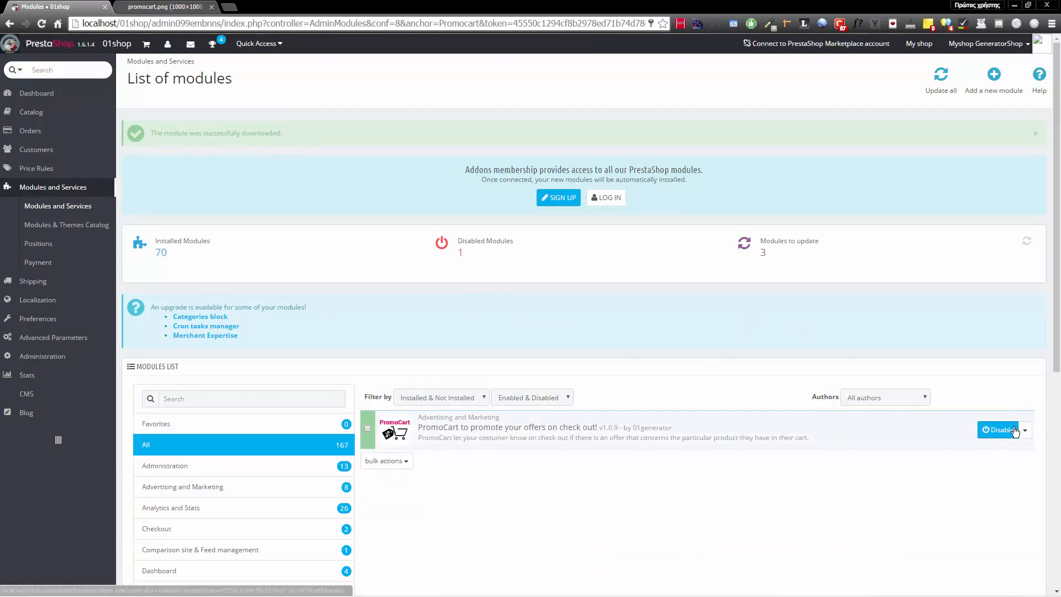
left_click(1028, 435)
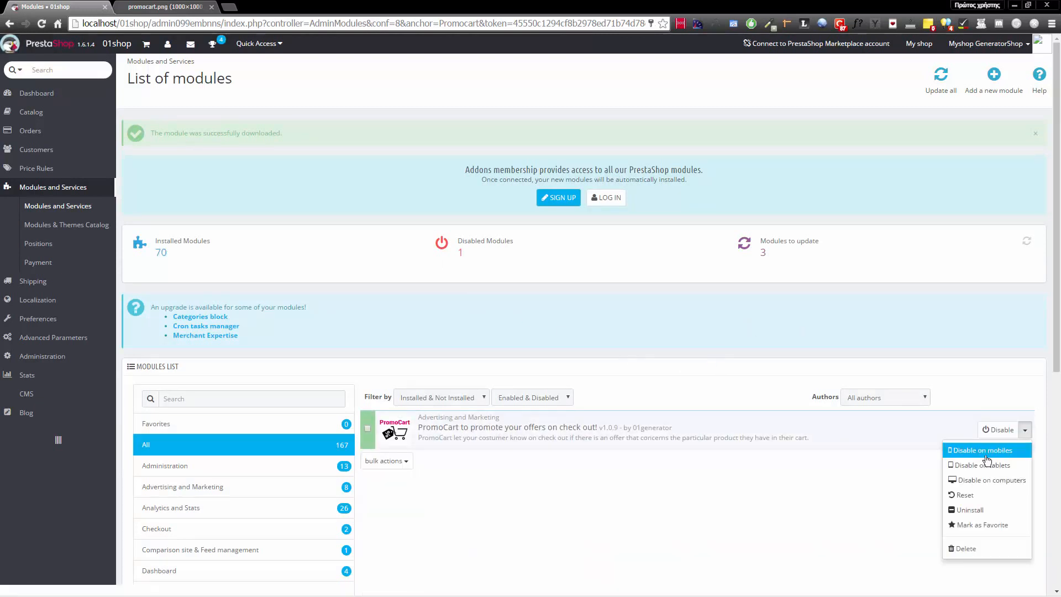
left_click(875, 506)
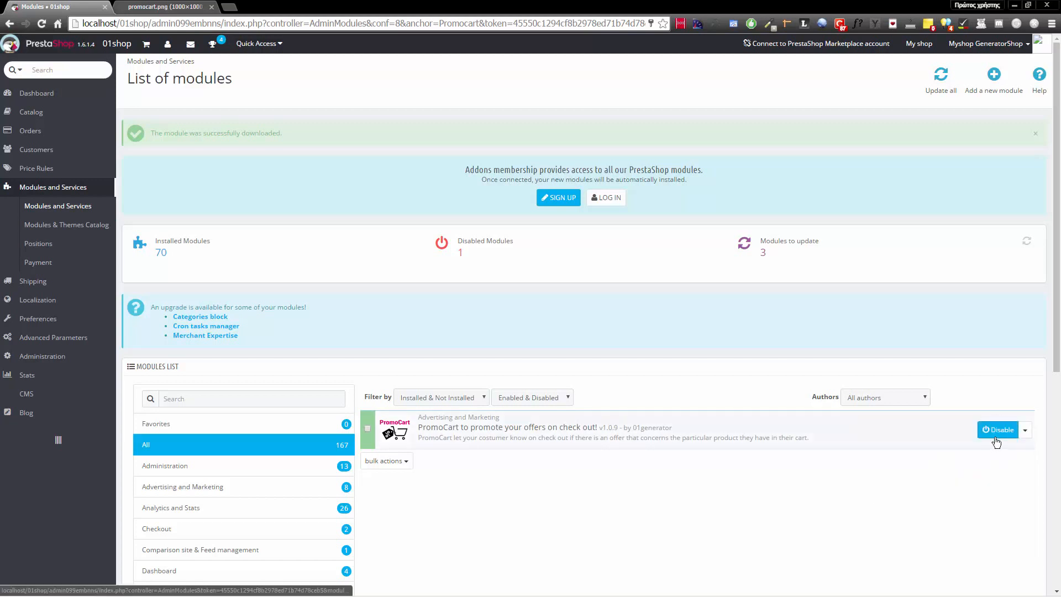
mouse_move(78, 165)
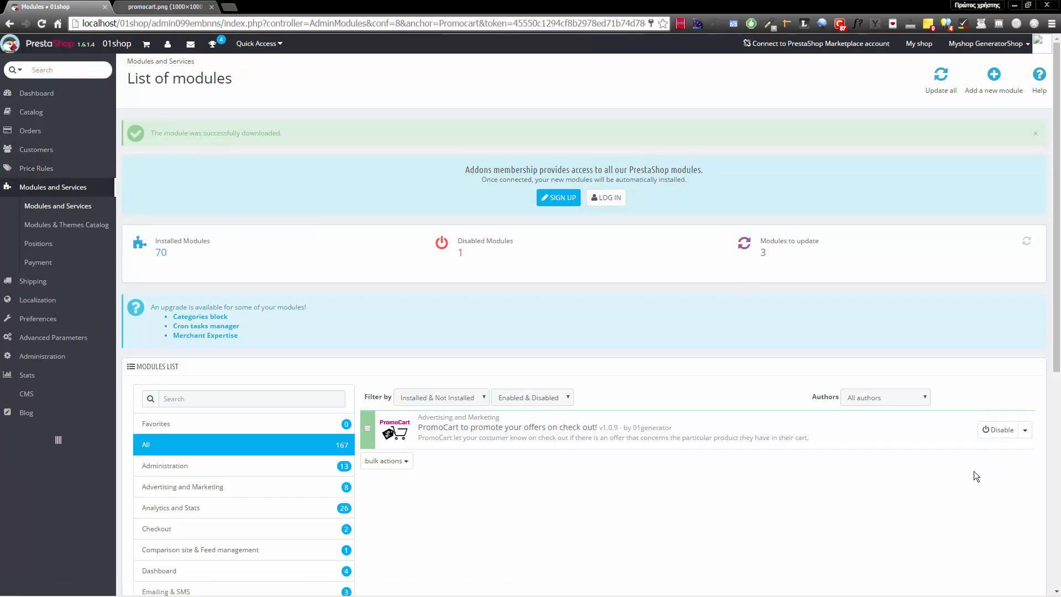
left_click(1026, 431)
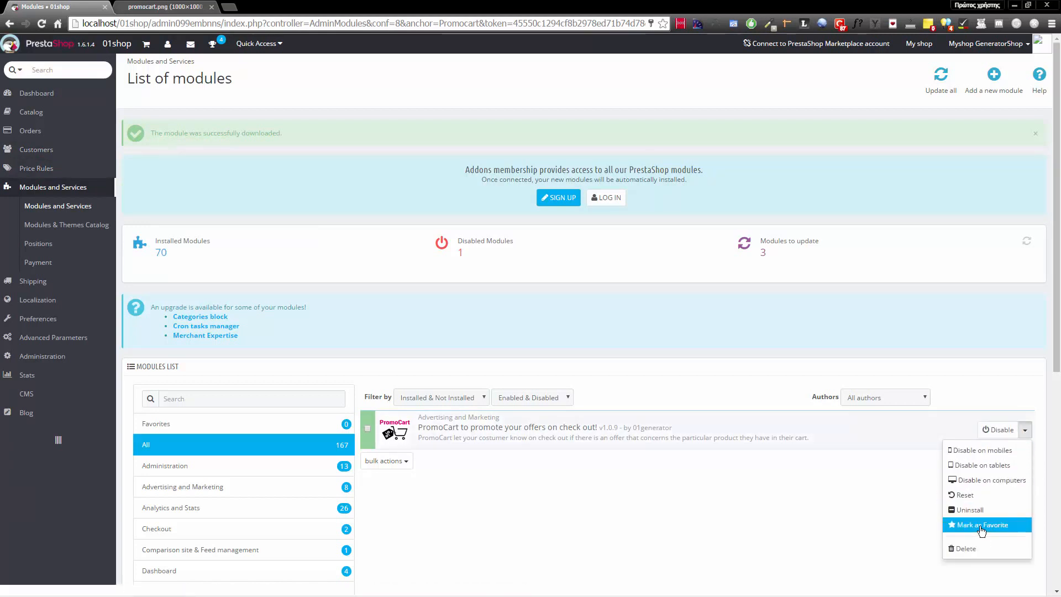
left_click(582, 331)
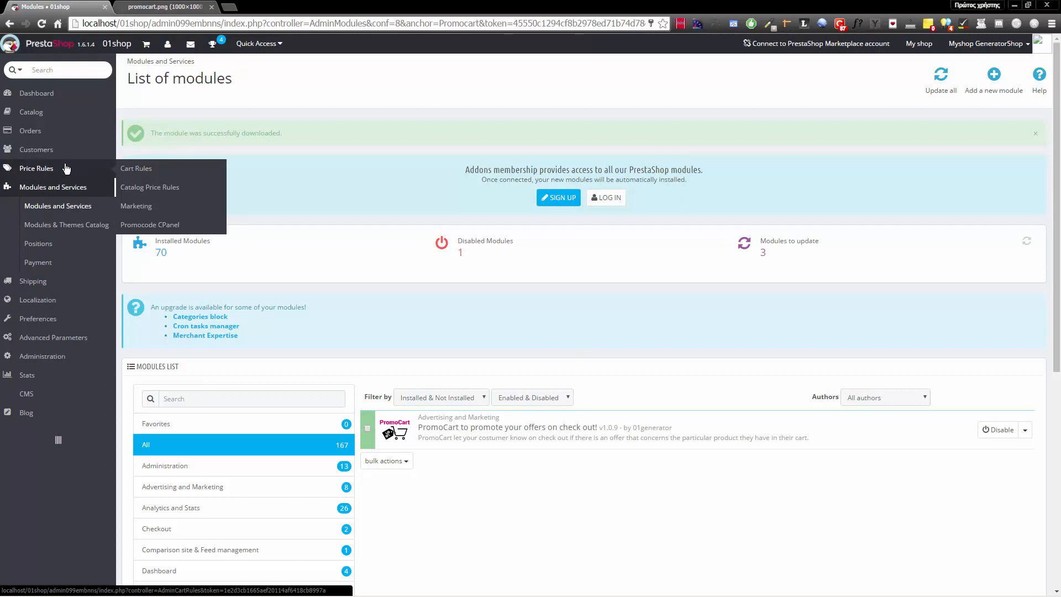
- Open the Promocode CPanel and review its display options, manual content settings and auto content offer settings
left_click(157, 225)
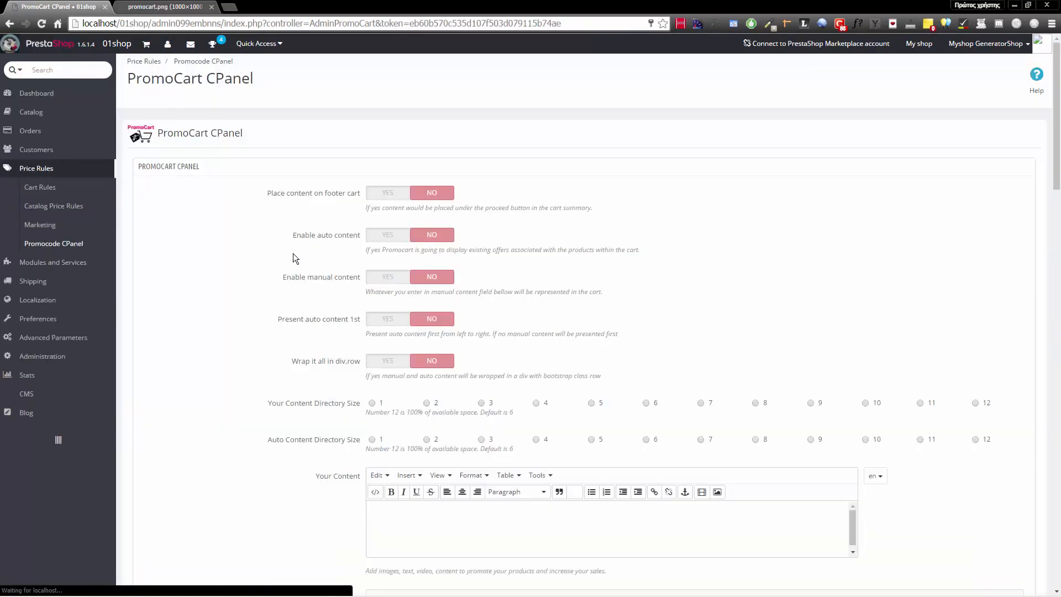
scroll(238, 269, "down", 1)
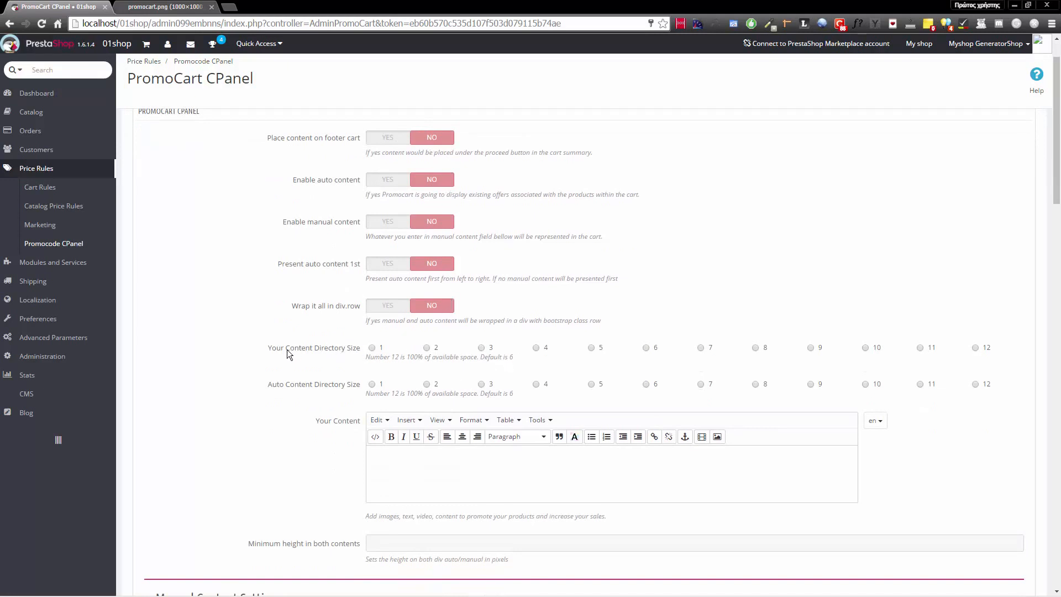
left_click_drag(267, 346, 304, 377)
scroll(307, 365, "down", 15)
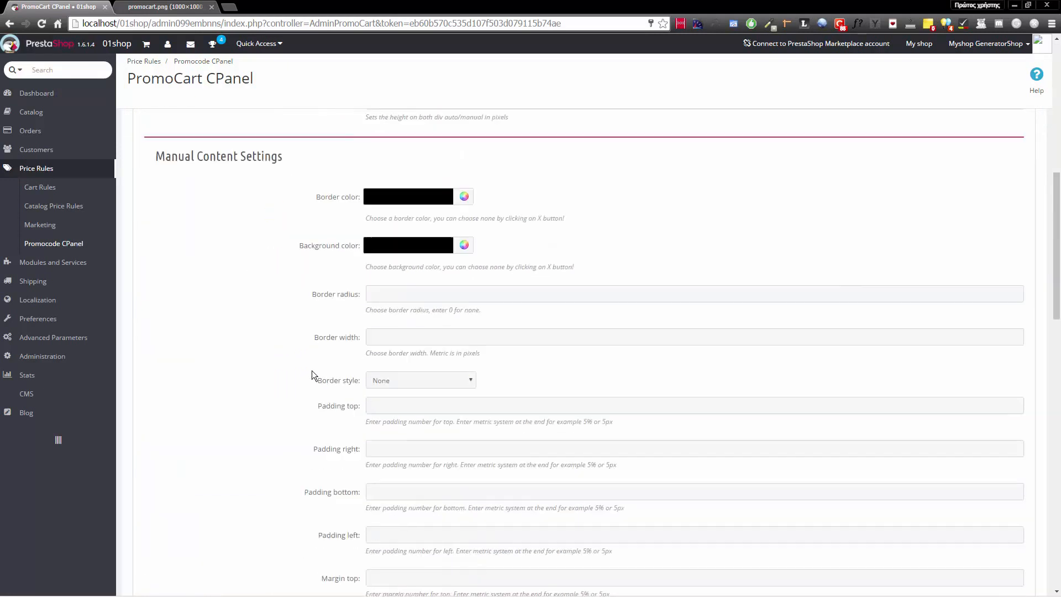
scroll(278, 314, "down", 10)
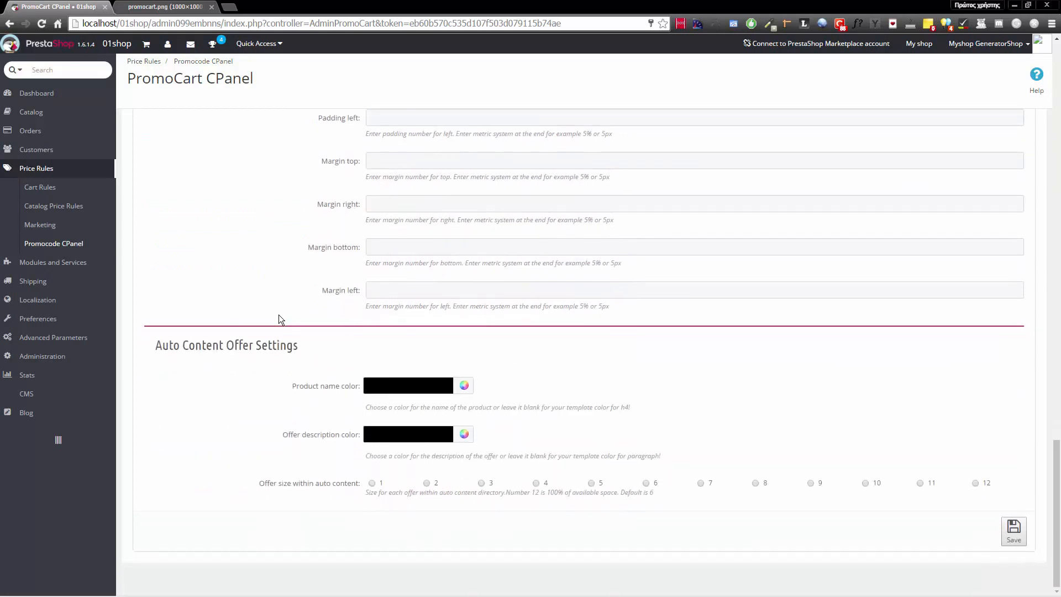
scroll(307, 344, "up", 12)
scroll(308, 347, "up", 15)
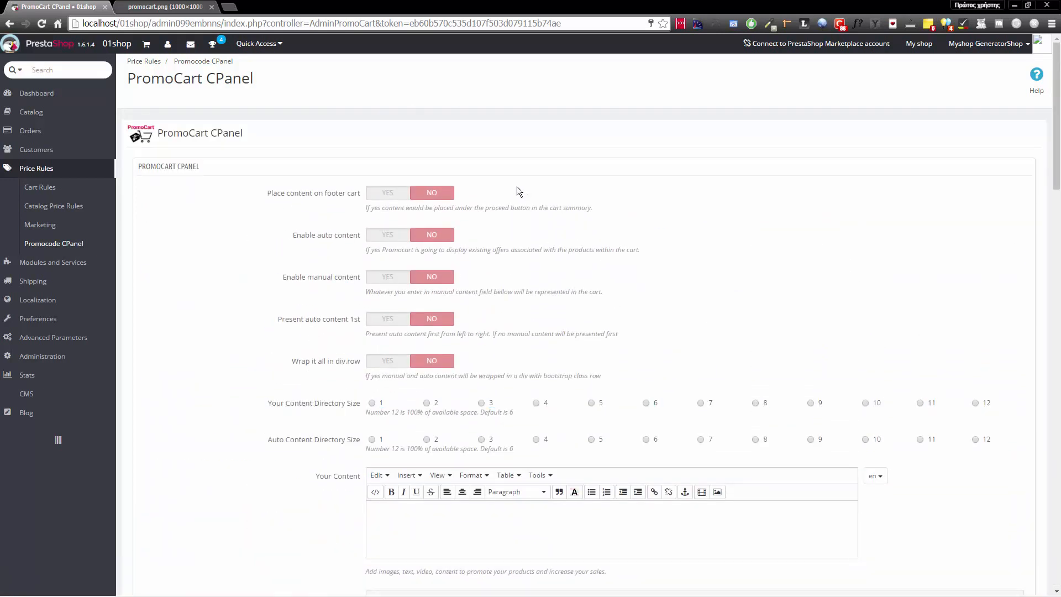
- Open the shop's front page, localhost/01shop/, in a new browser tab using the base part of the admin address
left_click(182, 6)
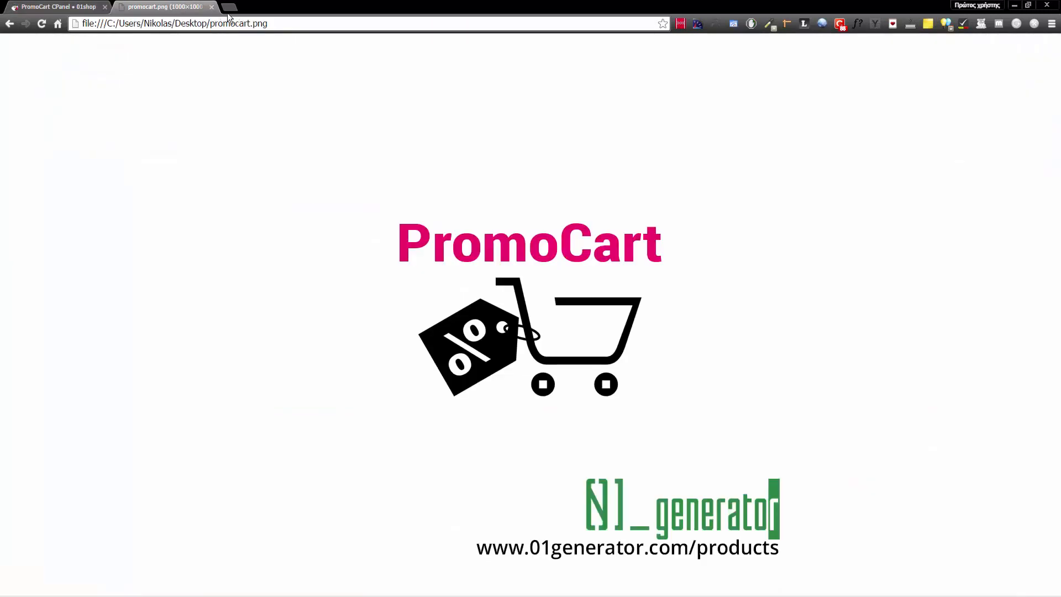
left_click(103, 7)
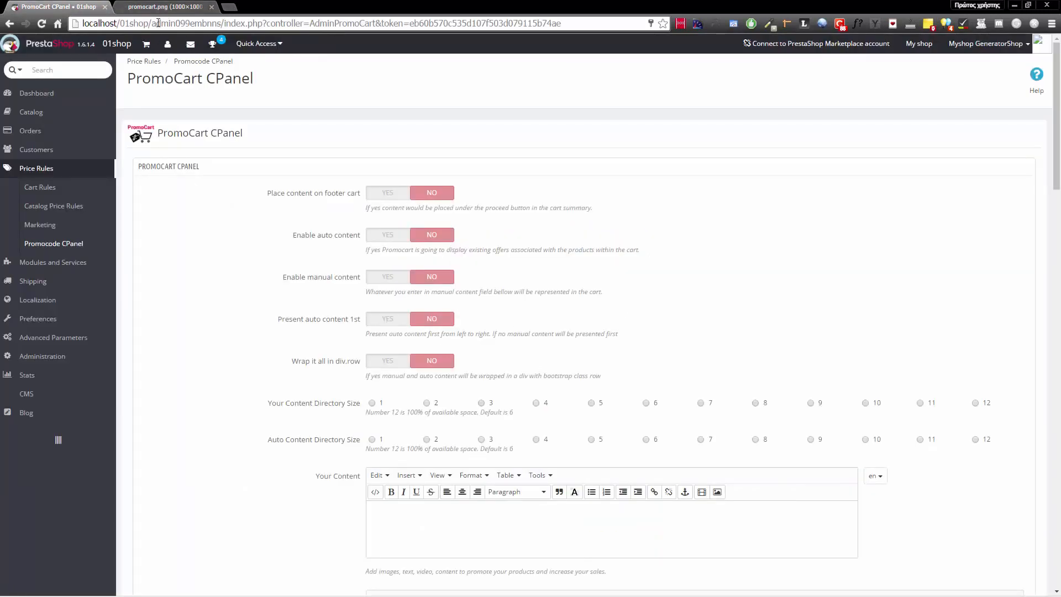
left_click_drag(152, 24, 81, 23)
key("ctrl+c")
left_click(230, 8)
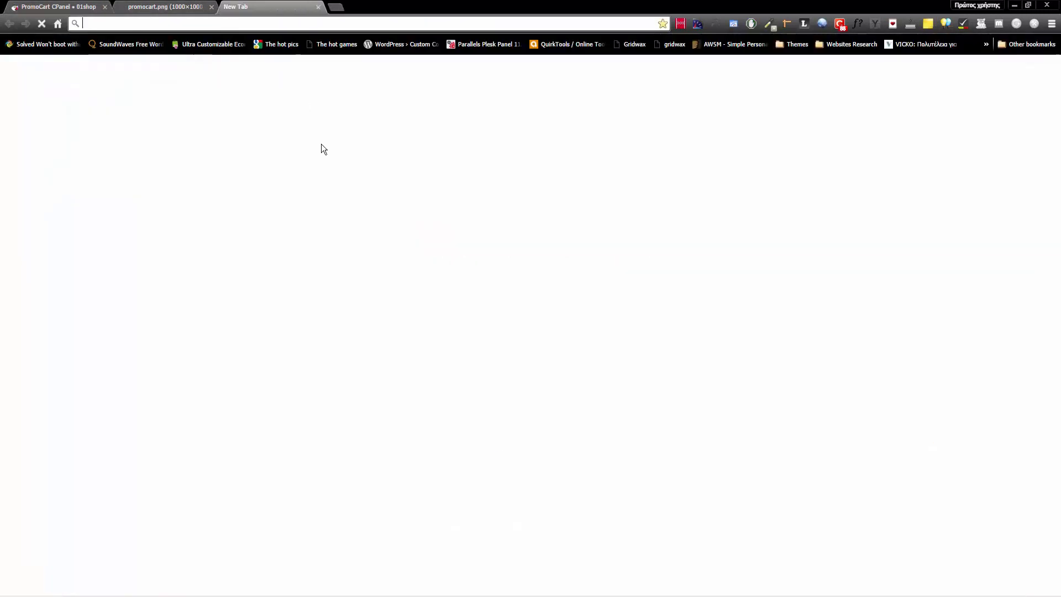
key("ctrl+v")
key("Return")
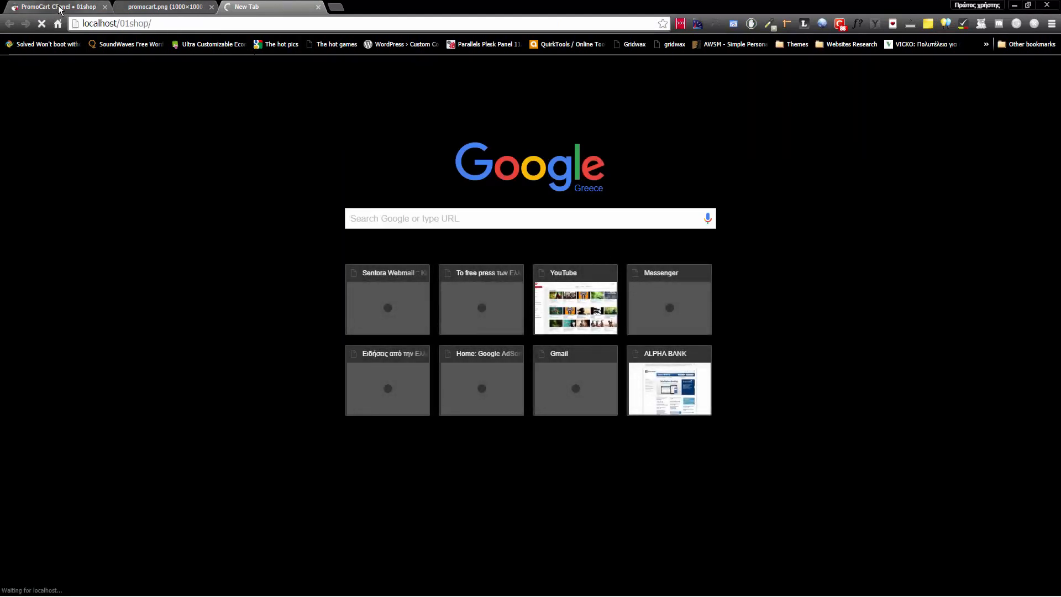
- Return to the shop's back office and open the catalog product Στρώμα 1251 for editing
left_click(23, 6)
mouse_move(65, 132)
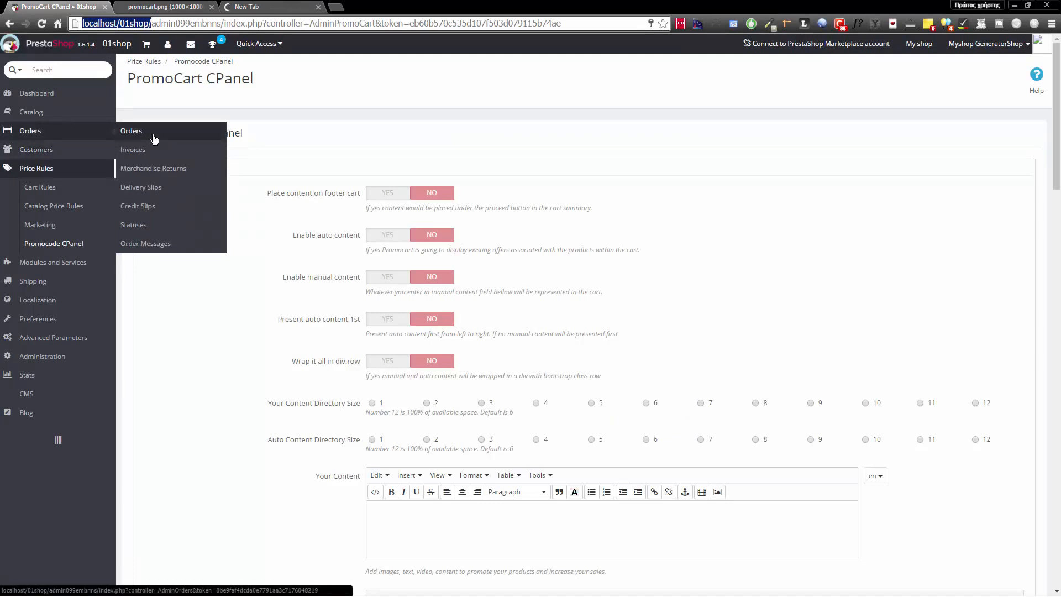
left_click(123, 114)
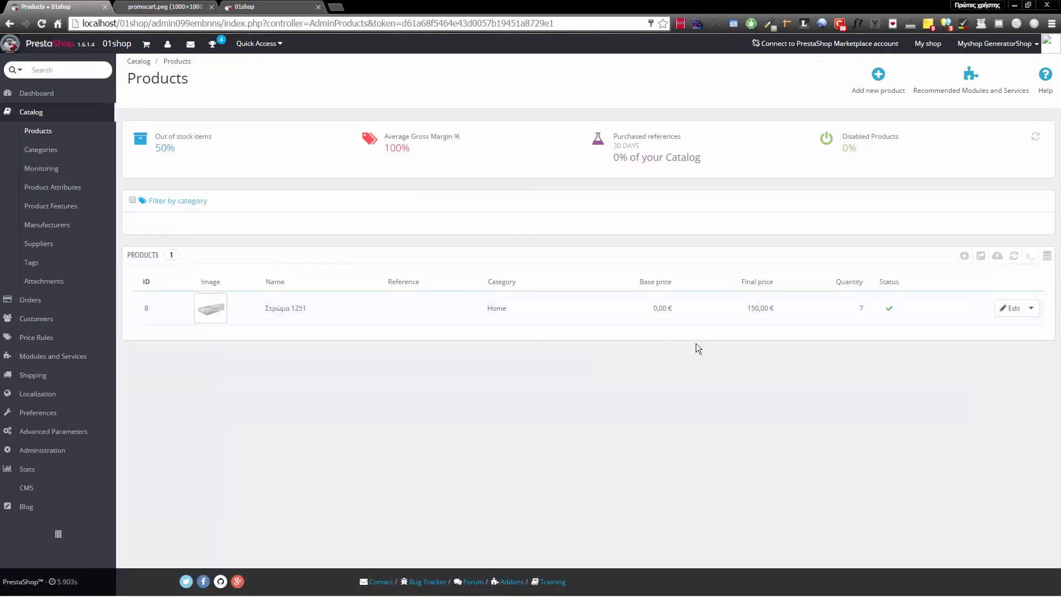
left_click(1009, 309)
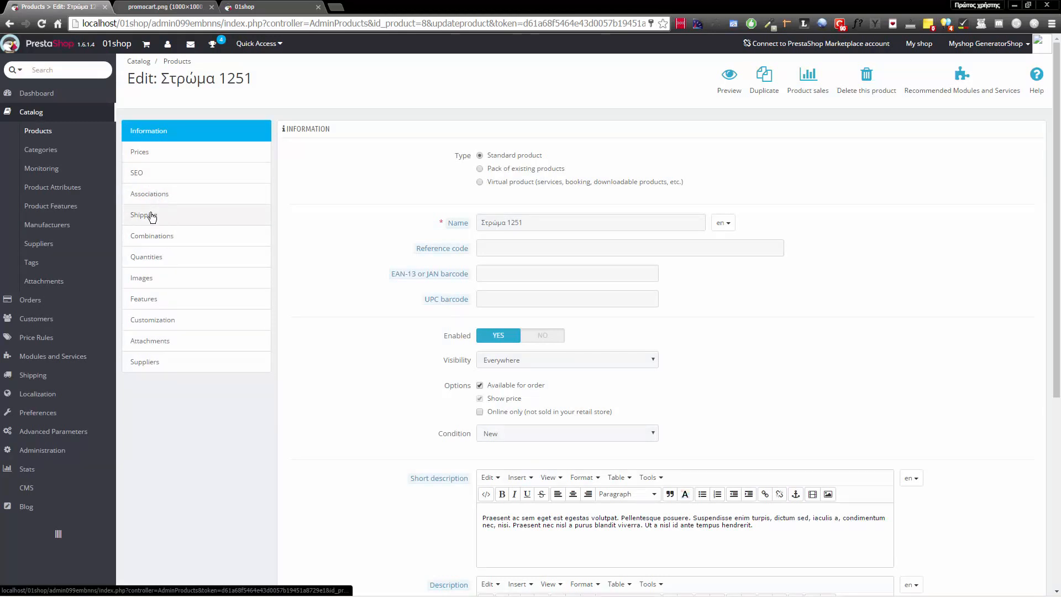
- Start a new specific price for the product that applies starting at 2 units
left_click(164, 156)
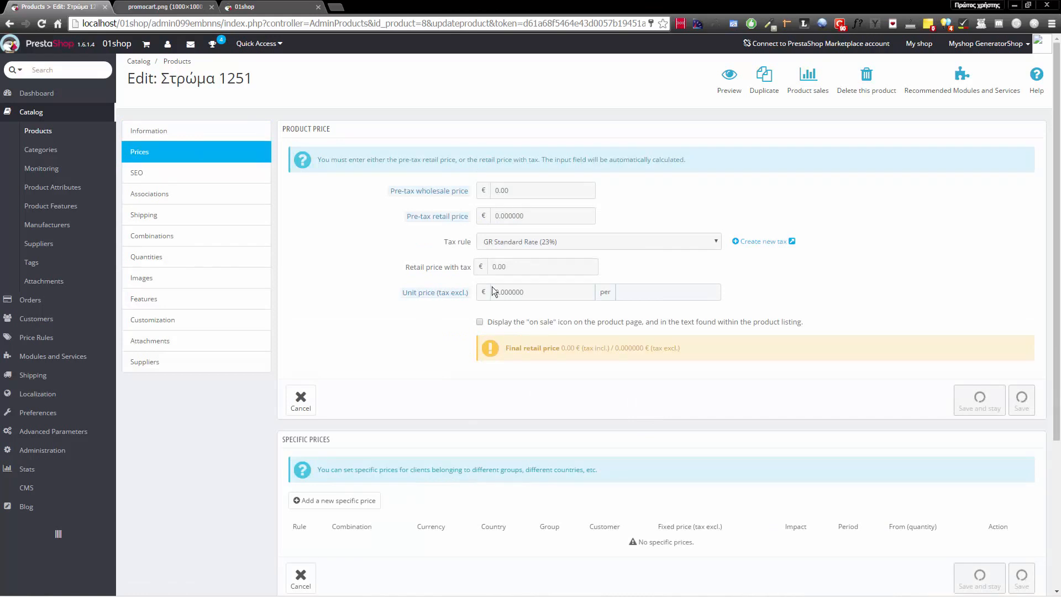
scroll(640, 383, "down", 4)
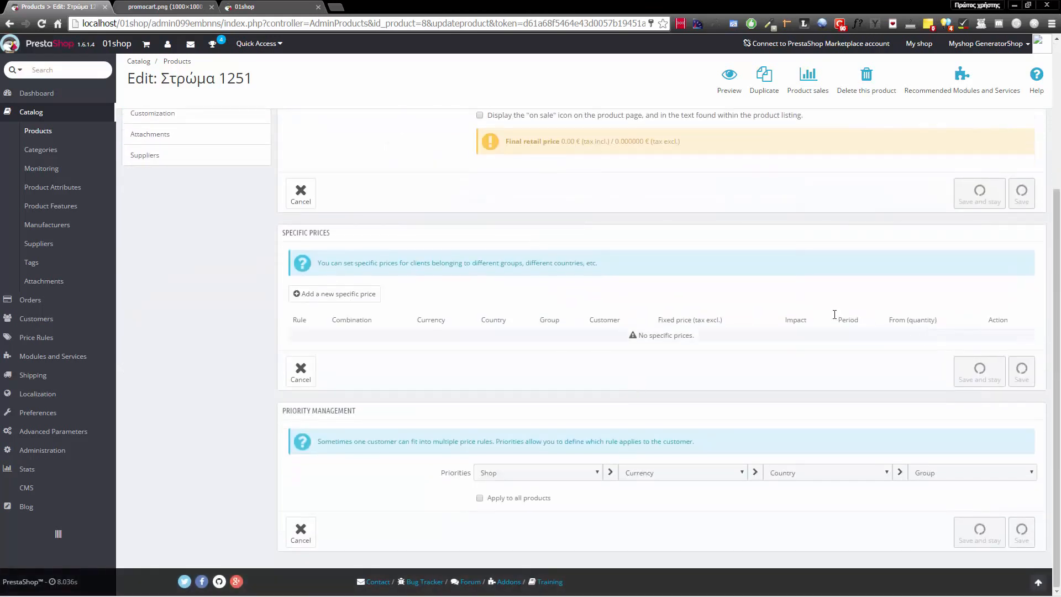
left_click(345, 295)
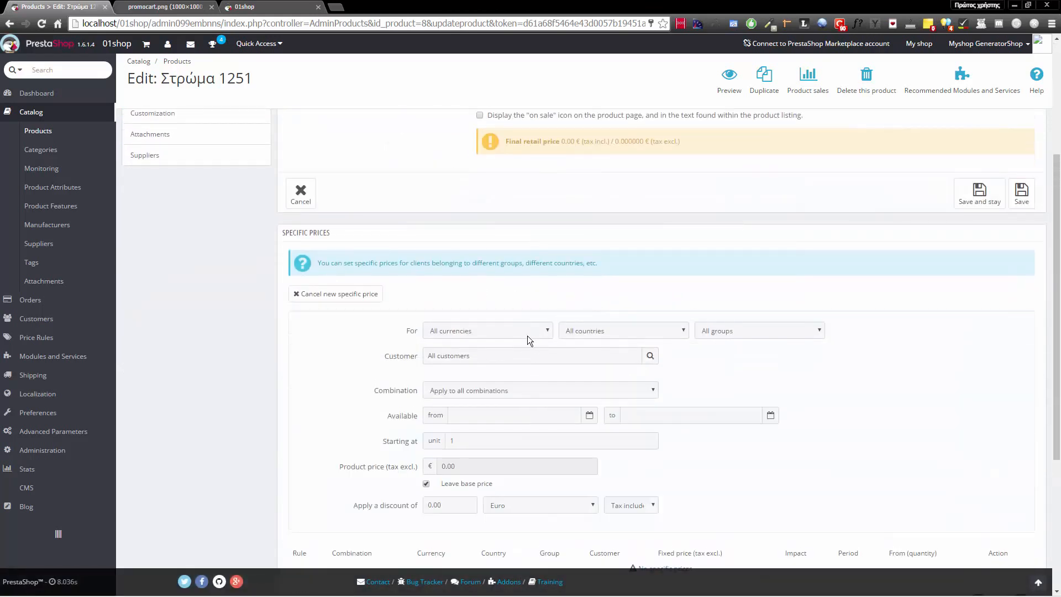
scroll(497, 332, "down", 3)
double_click(469, 275)
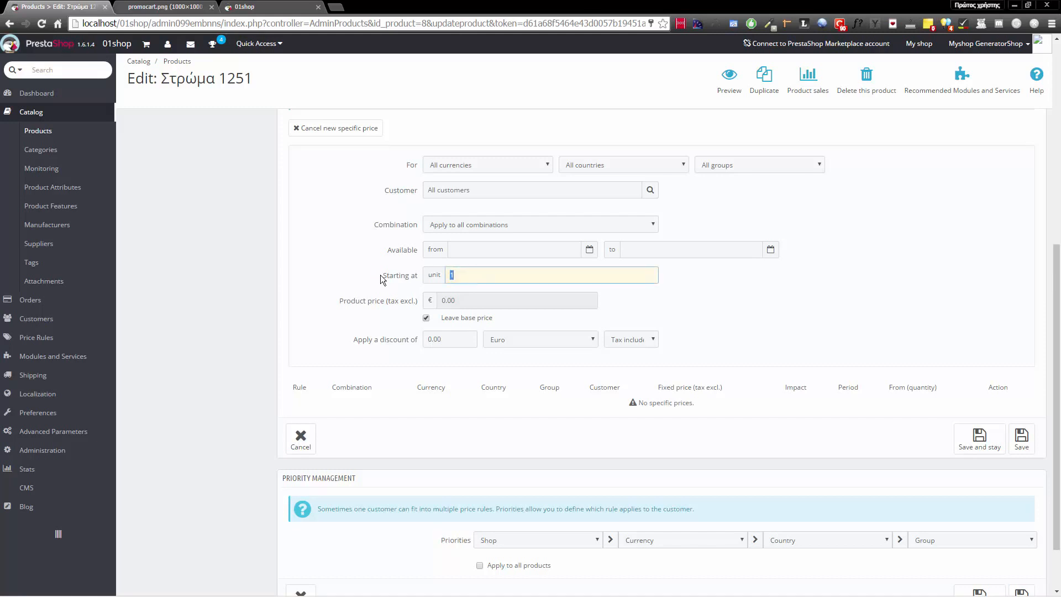
type("2")
left_click(344, 267)
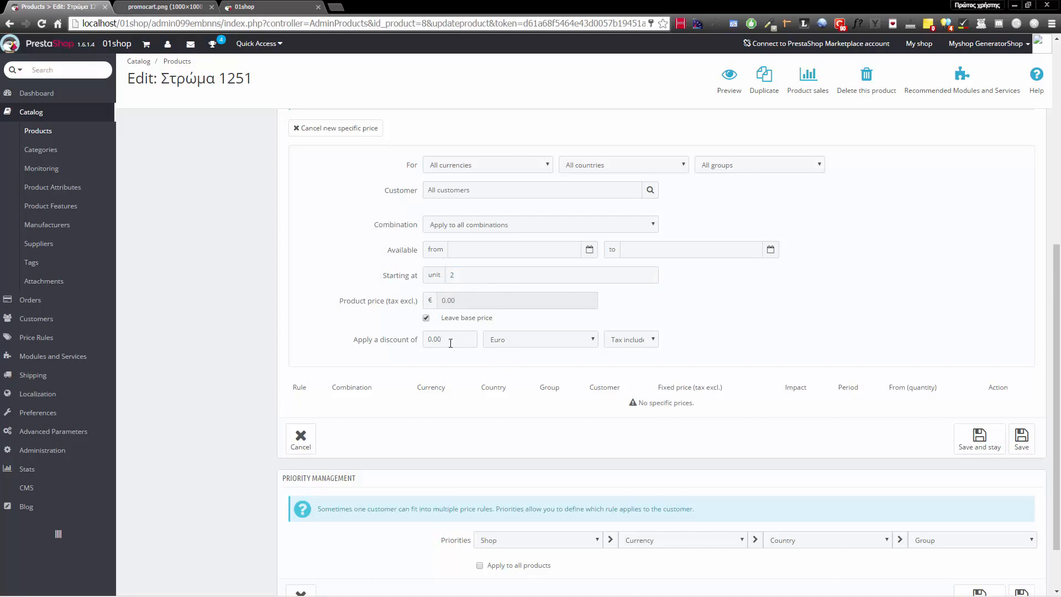
- Set the specific price's discount to 10 %, keep it applied to all combinations, and save the product
left_click(496, 339)
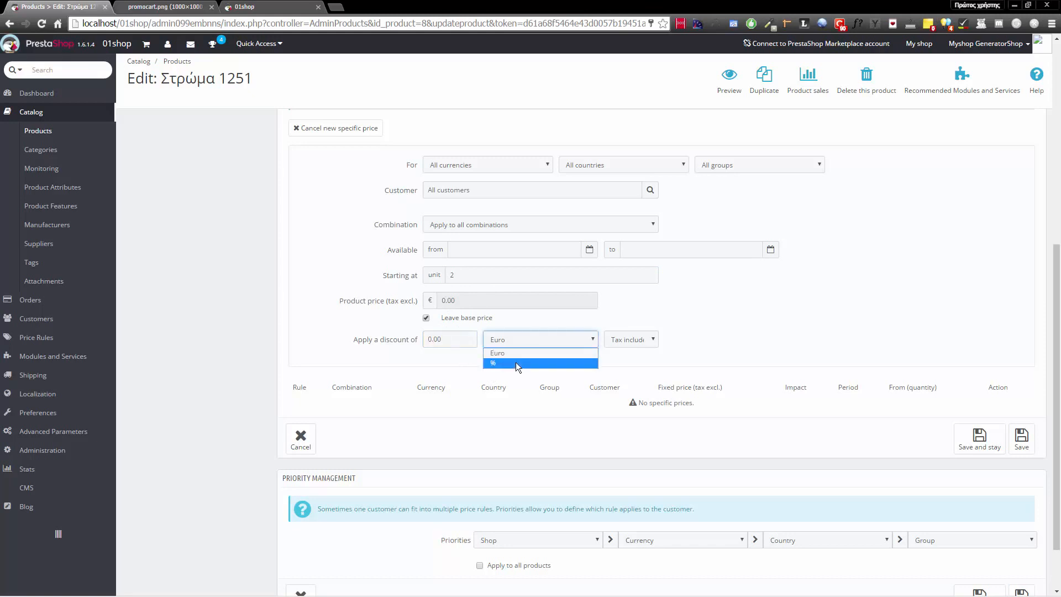
left_click(515, 362)
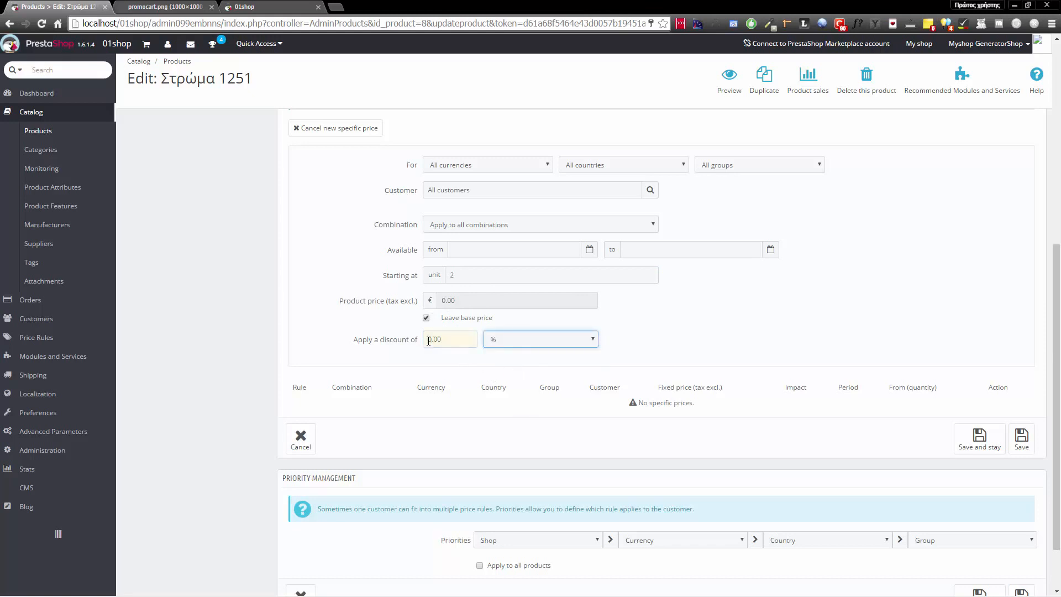
left_click(428, 340)
type("1")
left_click(633, 332)
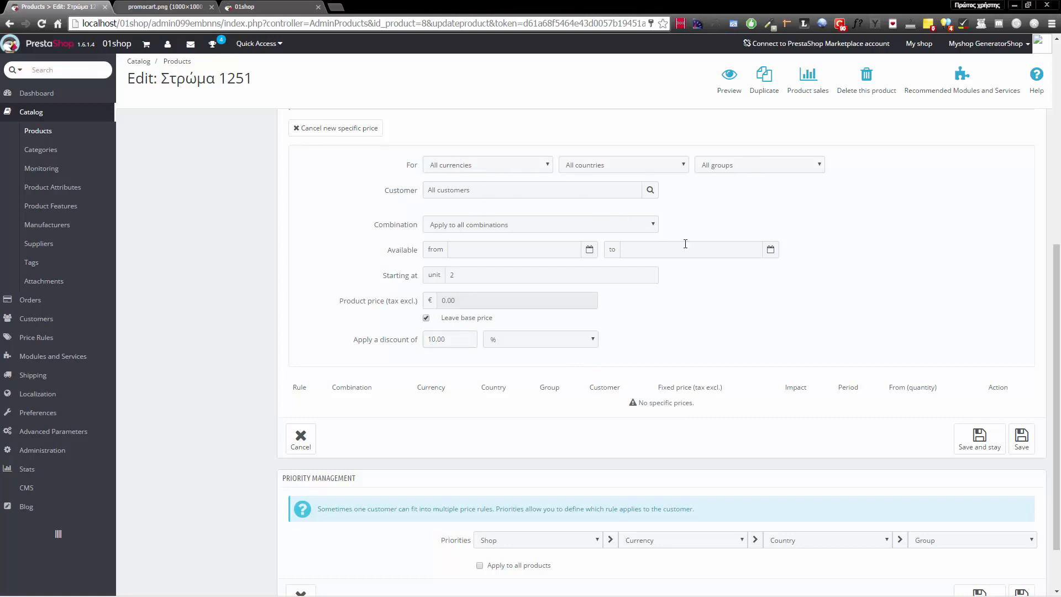
left_click(646, 226)
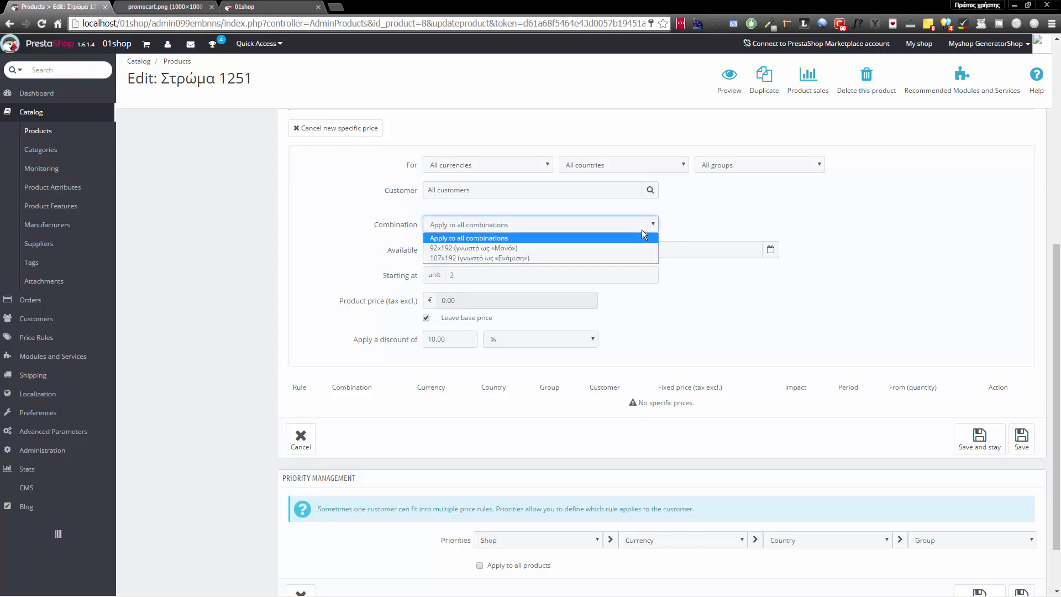
left_click(738, 224)
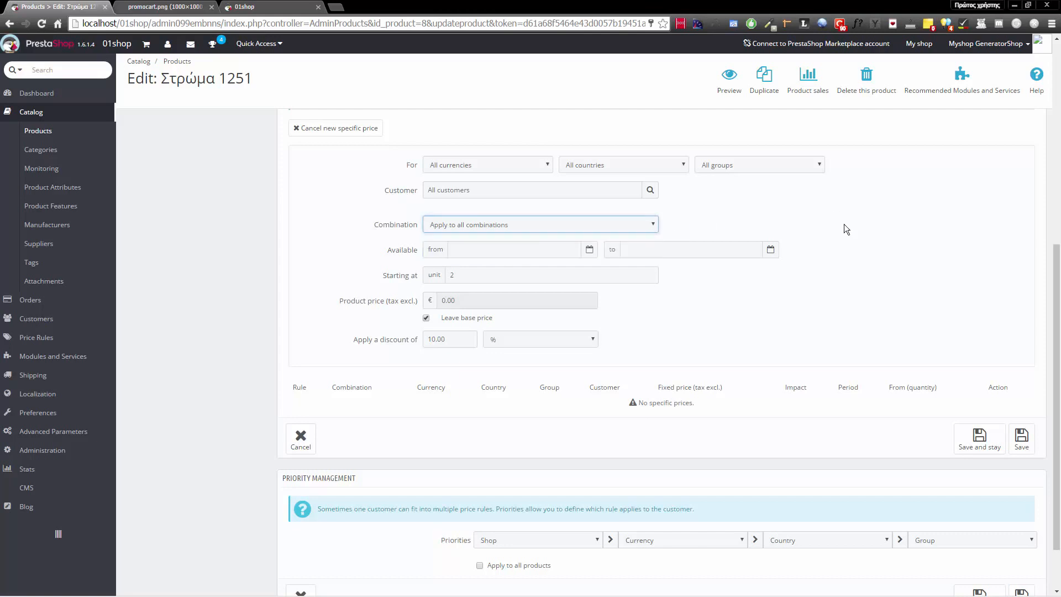
left_click(1023, 447)
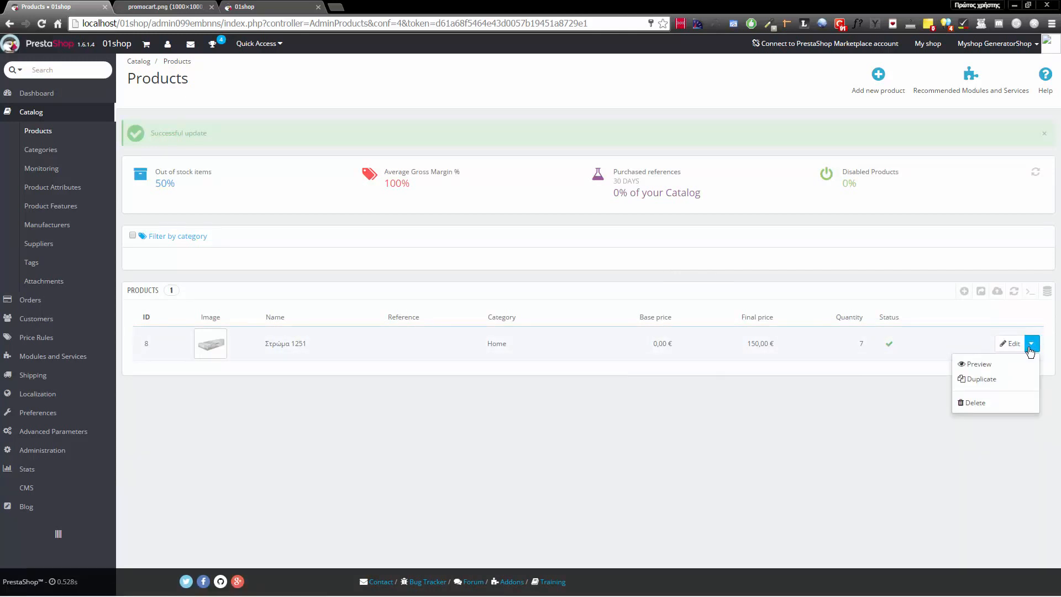
- Duplicate the product Στρώμα 1251 together with its images and open the copy for editing
left_click(1000, 380)
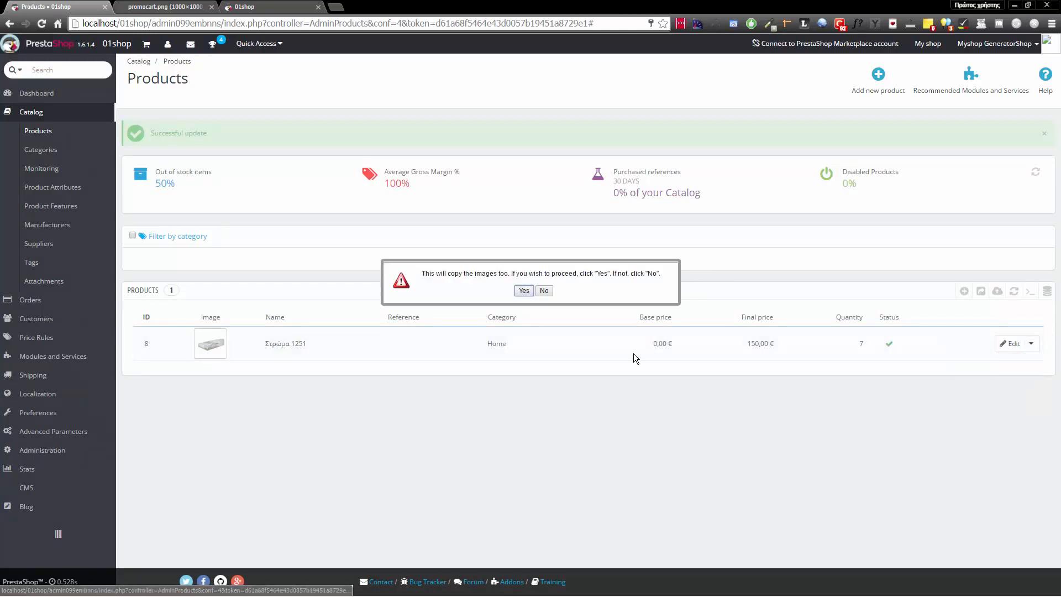
left_click(524, 291)
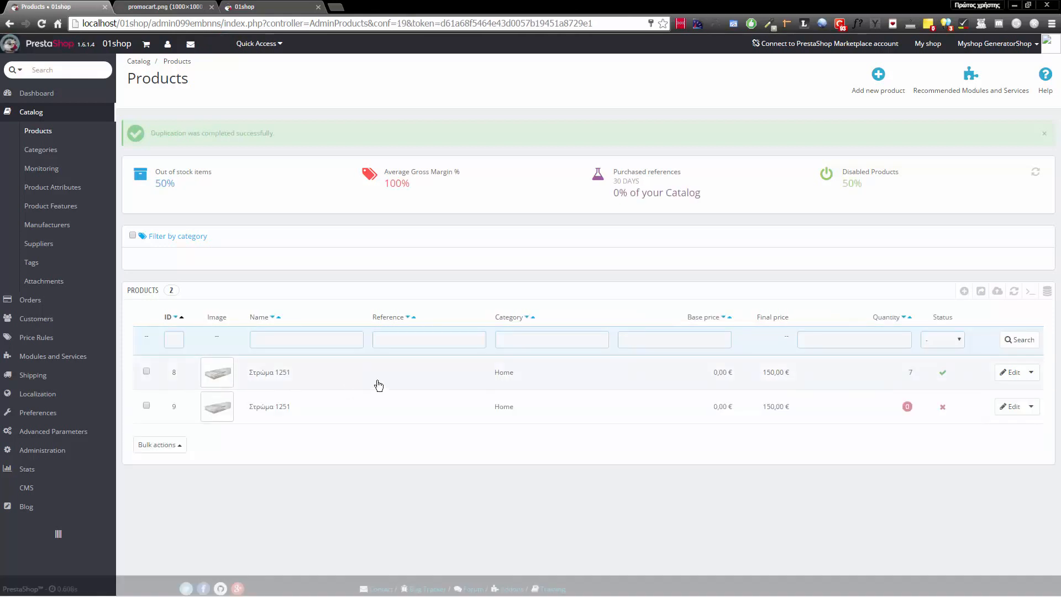
left_click(1015, 408)
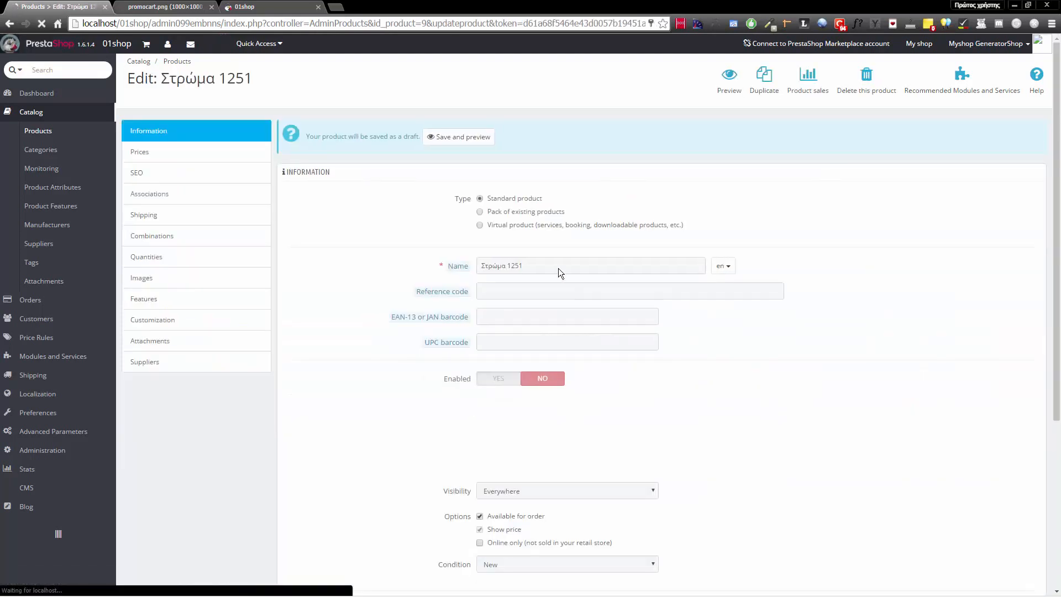
- Rename the duplicated product to Στρώμα 1252
left_click_drag(525, 266, 476, 265)
left_click(581, 266)
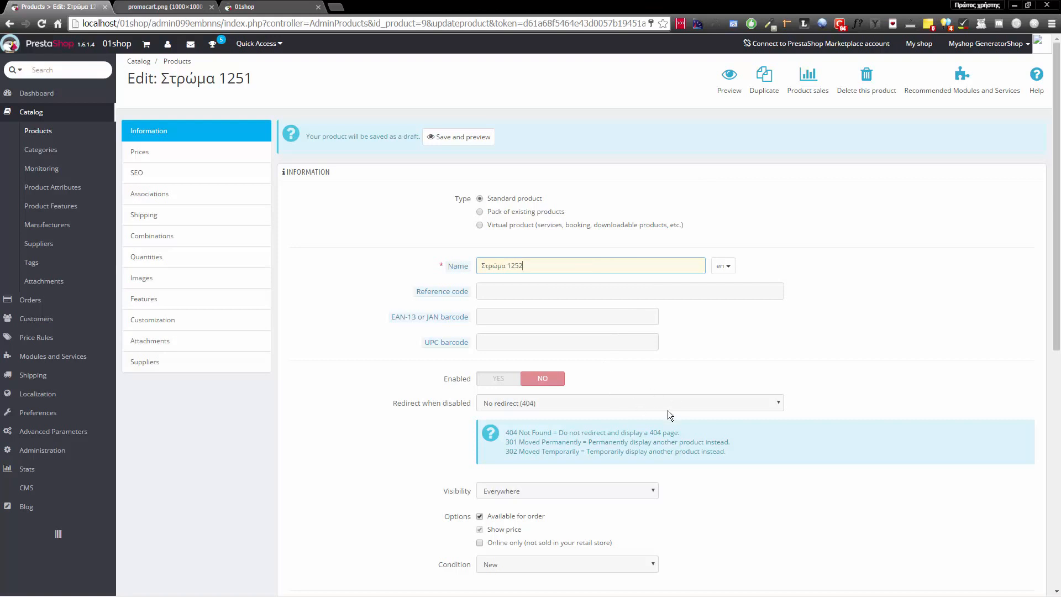
scroll(668, 414, "down", 4)
scroll(352, 323, "up", 4)
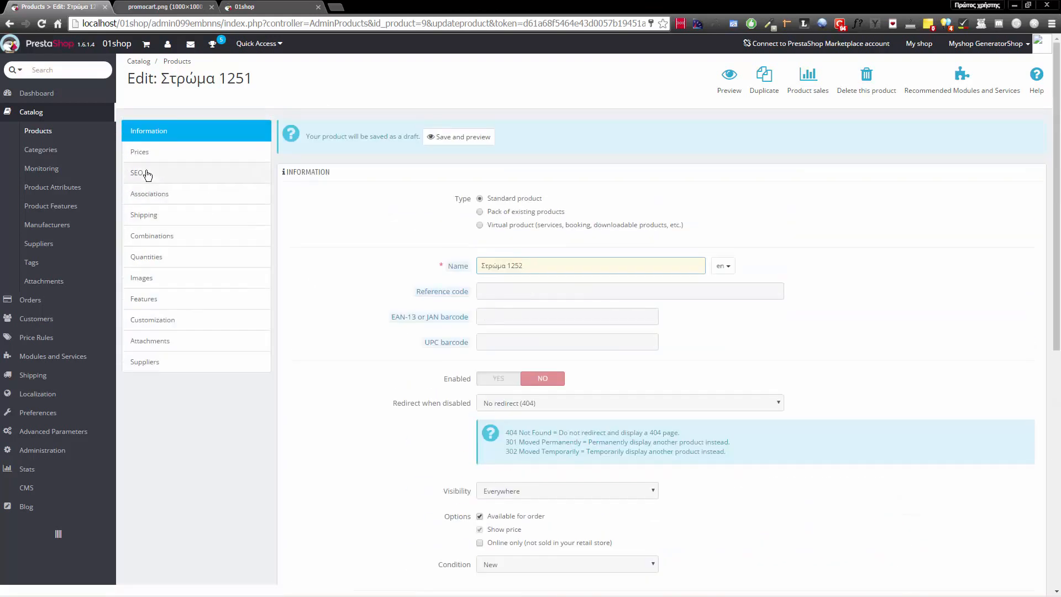
- Delete the specific price that the duplicated product inherited in its price settings
left_click(153, 157)
scroll(605, 399, "down", 7)
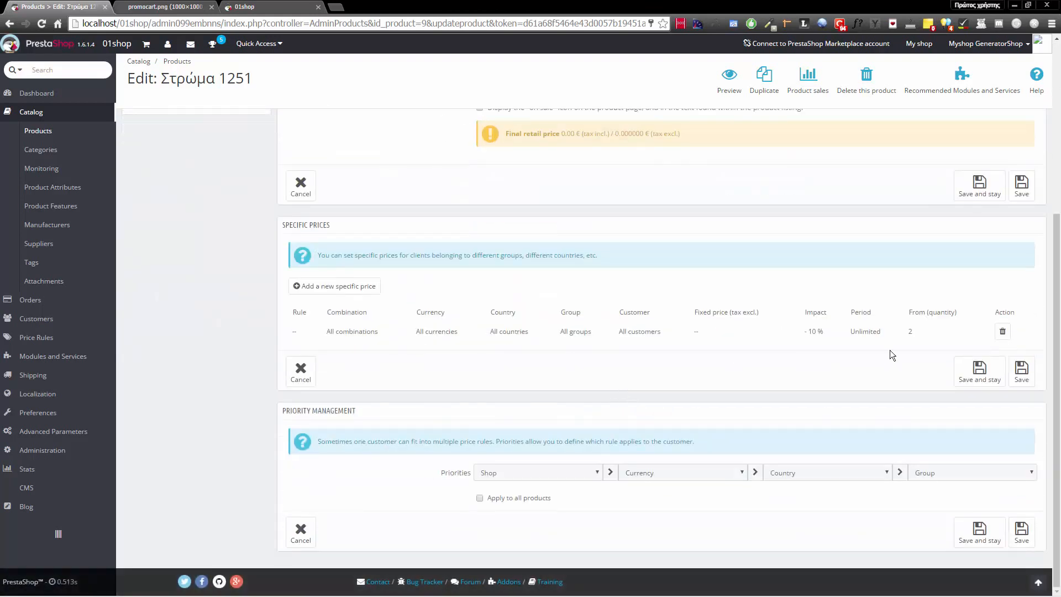
left_click(1002, 331)
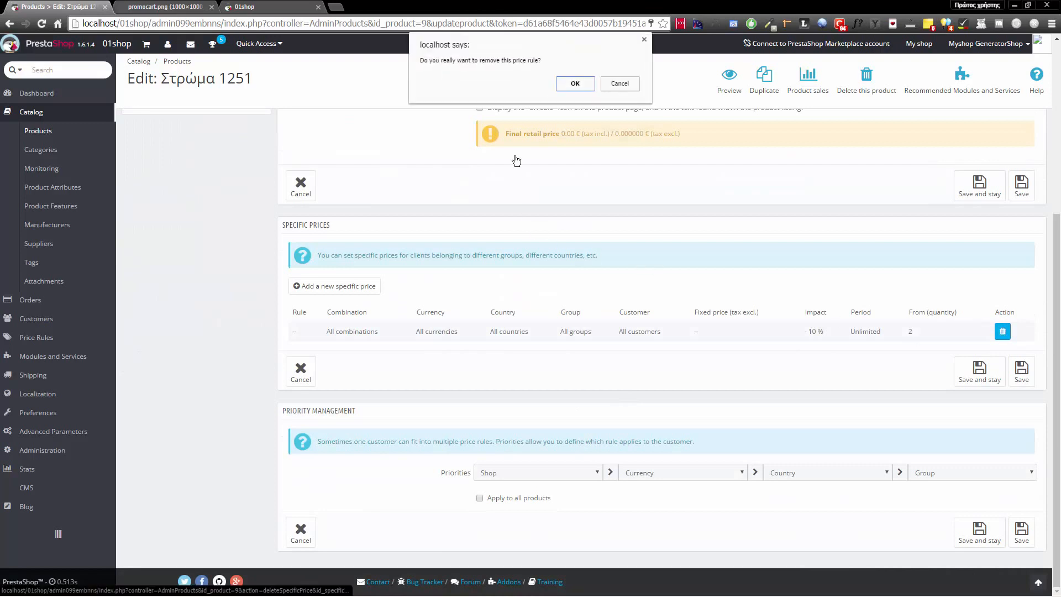
left_click(575, 83)
- Add a specific price of 50.00 Euro discount, tax included, starting at 3 units for all combinations, and save the product
left_click(365, 307)
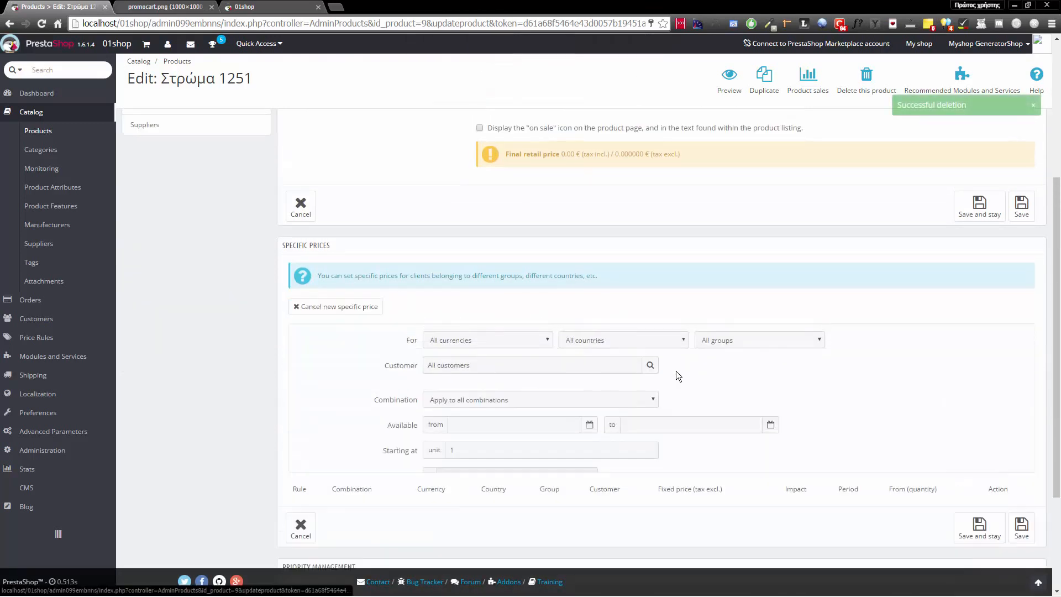
scroll(497, 342, "down", 4)
double_click(461, 234)
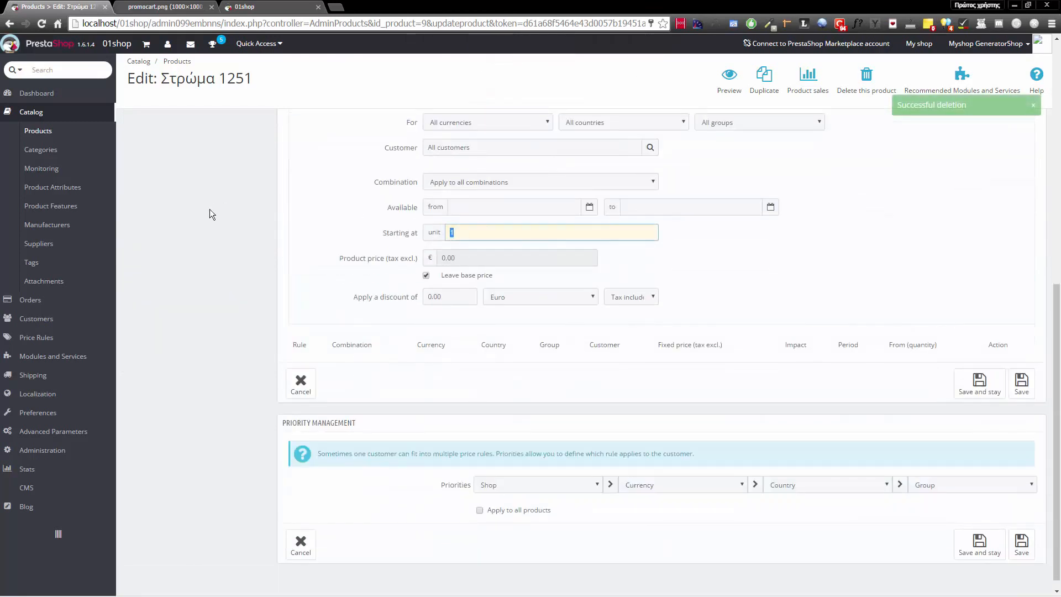
type("3")
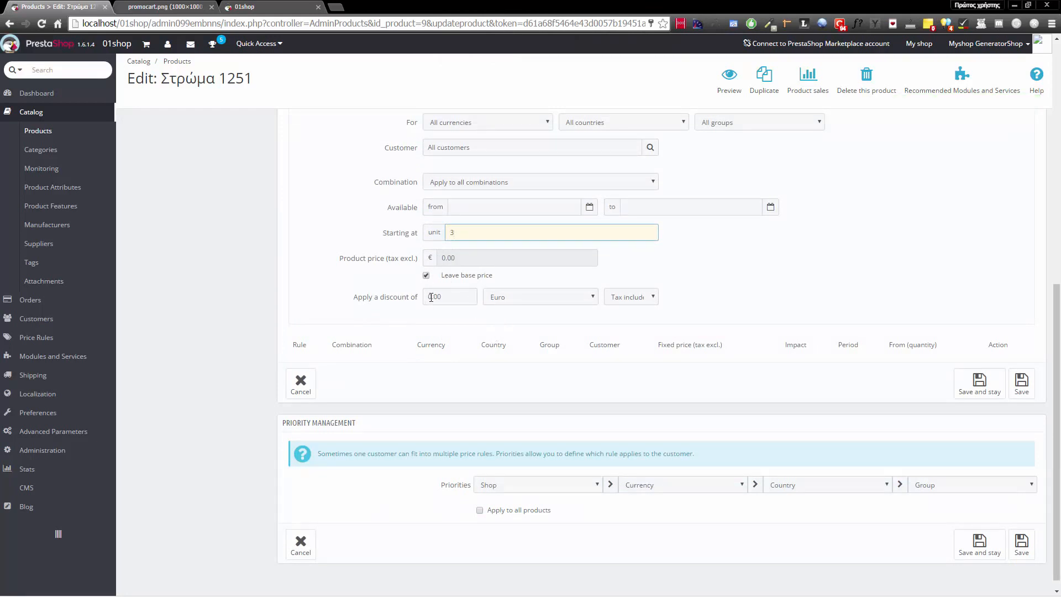
left_click_drag(433, 297, 408, 296)
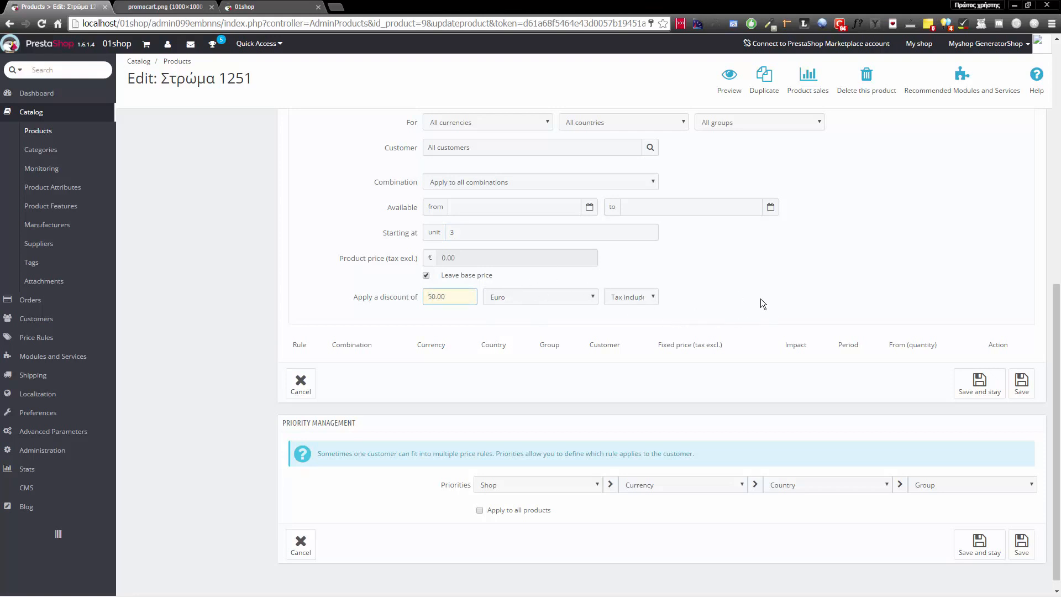
scroll(766, 333, "up", 4)
scroll(766, 333, "down", 4)
left_click(1022, 372)
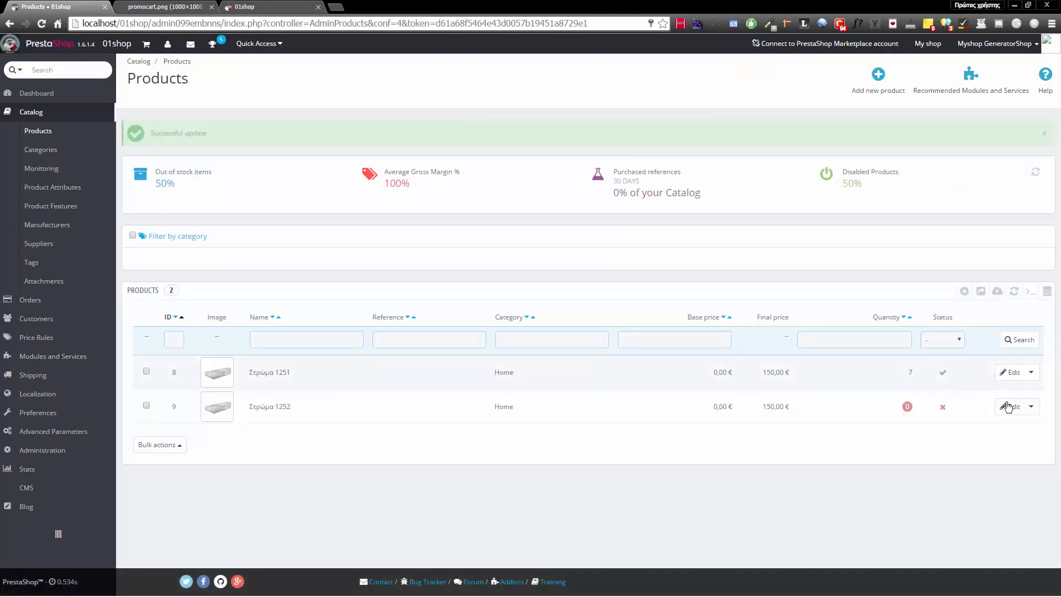
- Enable Στρώμα 1252 in the product list and duplicate it together with its images
left_click(943, 407)
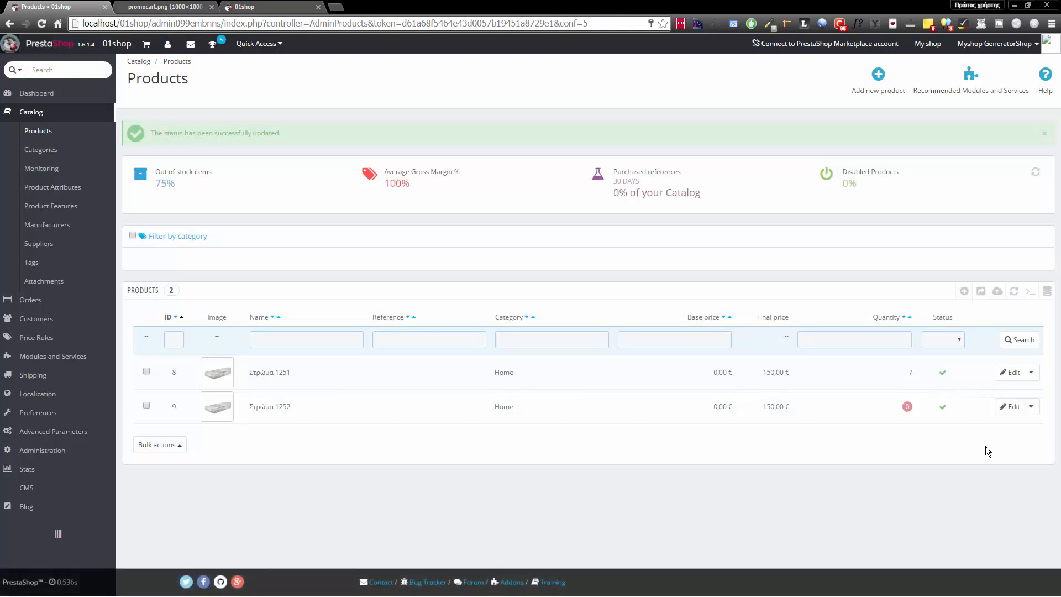
left_click(1033, 407)
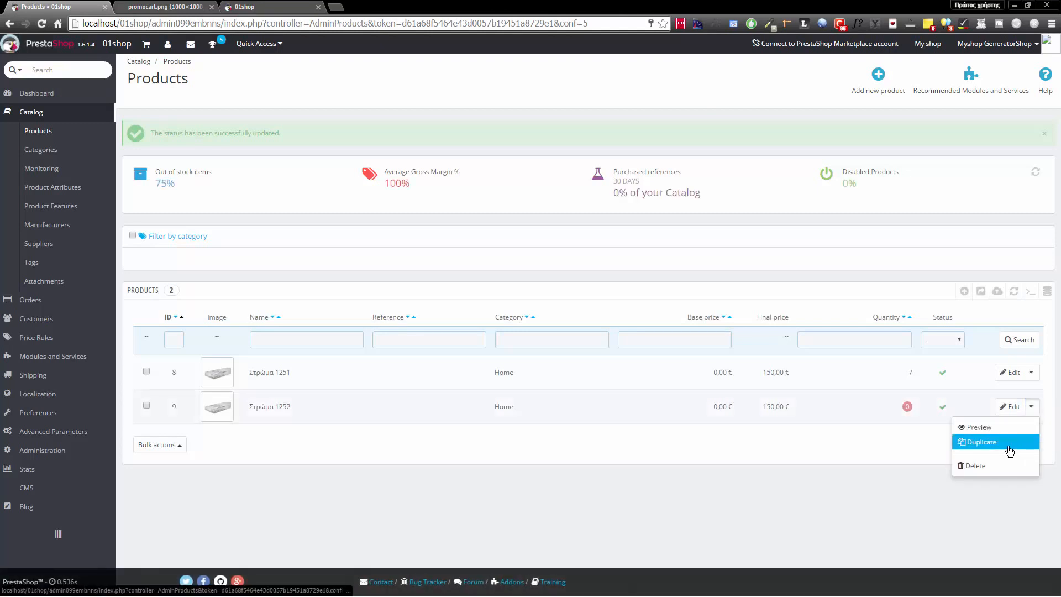
left_click(1010, 448)
left_click(544, 292)
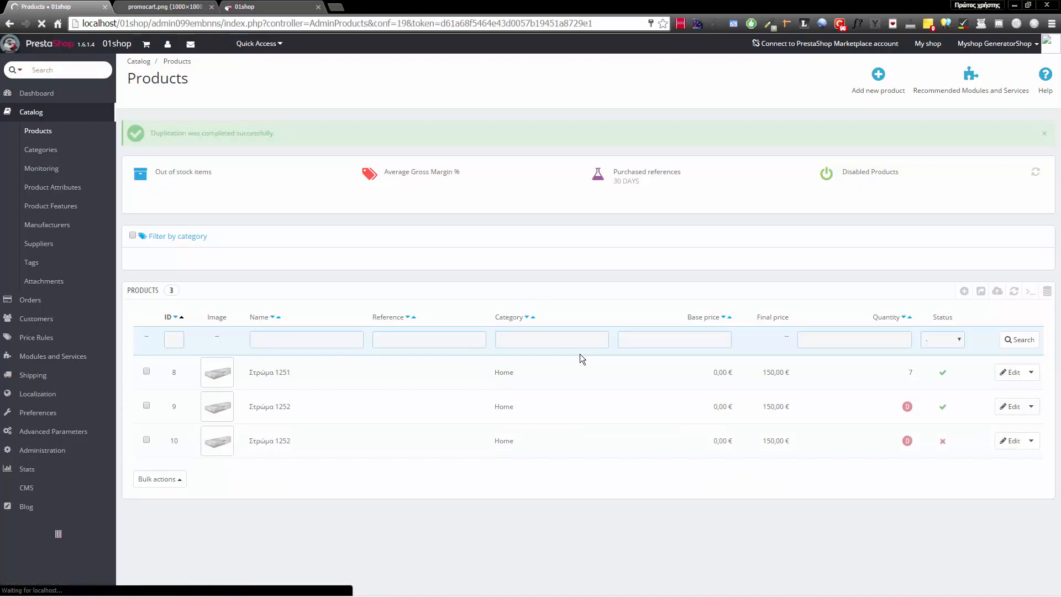
- Open the new copy of Στρώμα 1252, rename it to Στρώμα 1253, enable it and save it
left_click(1012, 441)
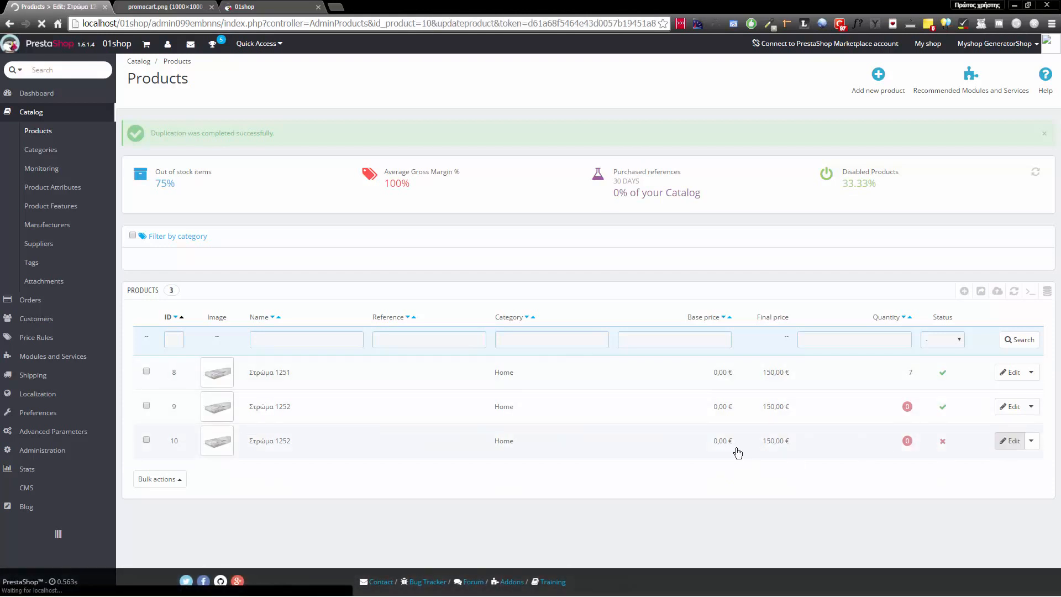
left_click_drag(528, 266, 519, 267)
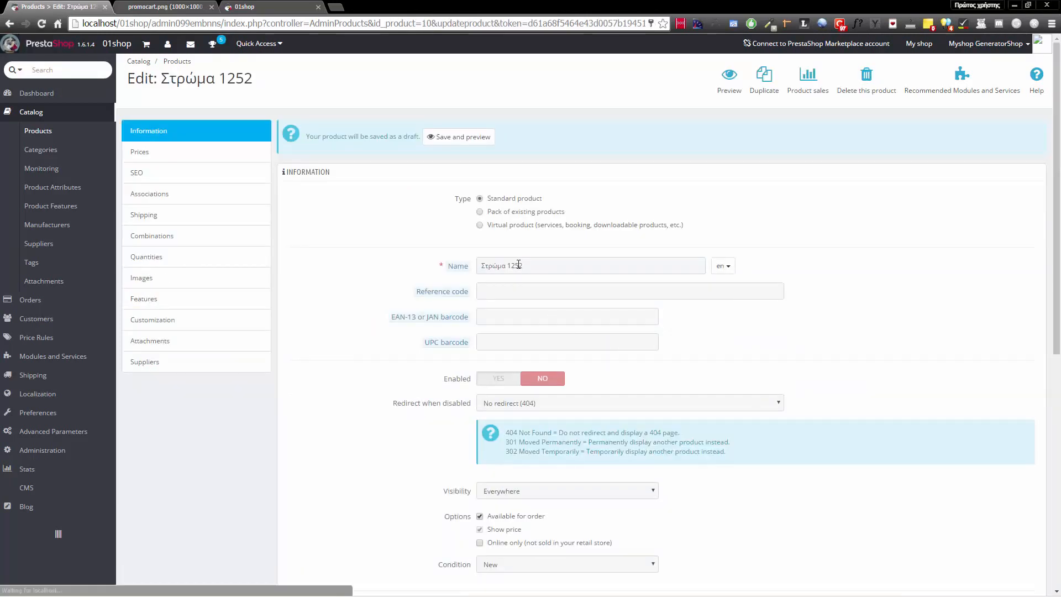
left_click(747, 430)
scroll(745, 427, "down", 3)
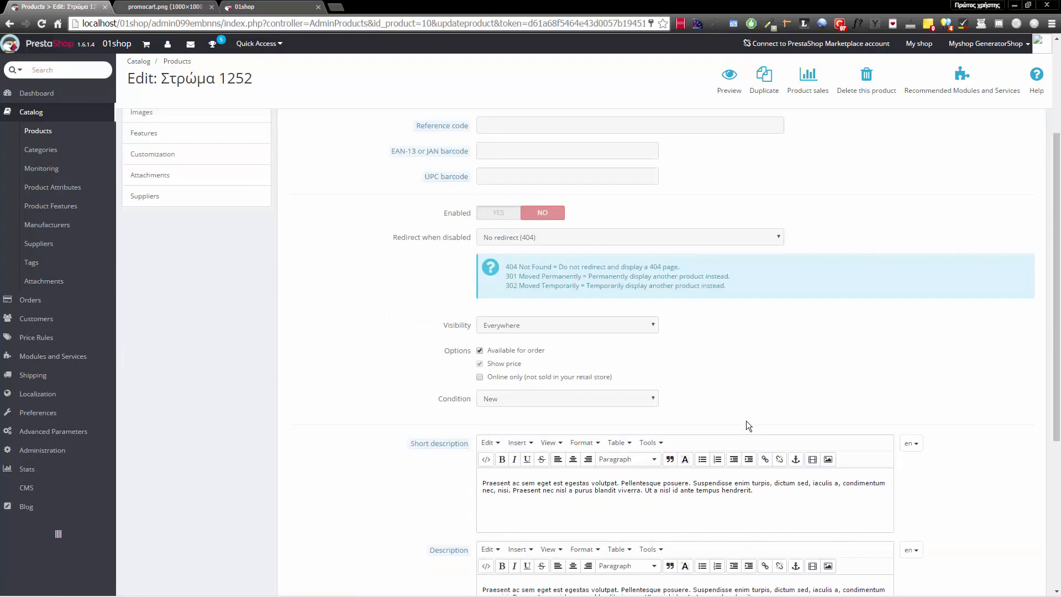
left_click(490, 212)
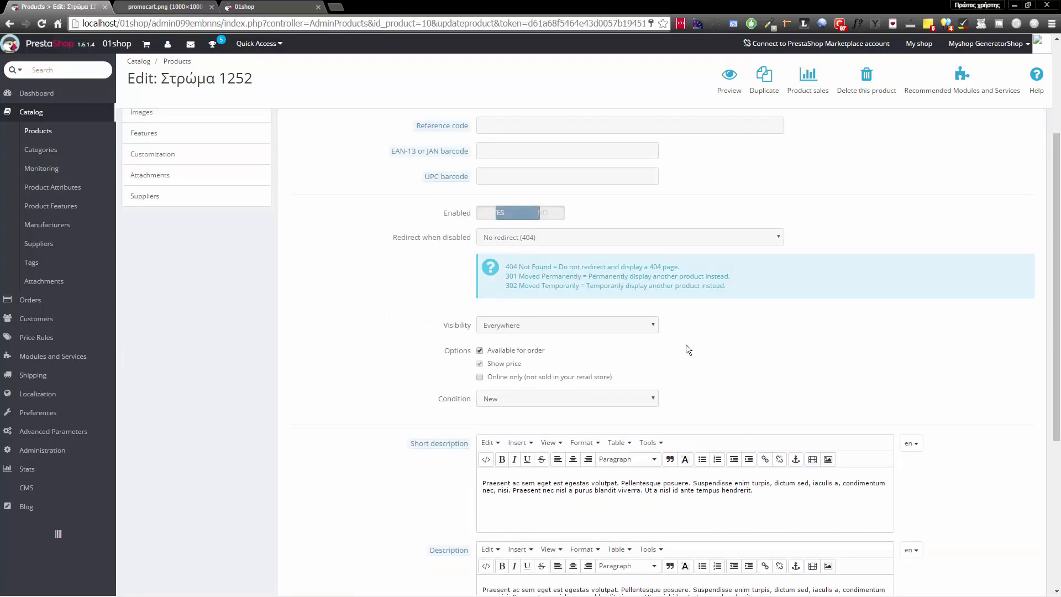
scroll(686, 344, "down", 5)
left_click(1024, 535)
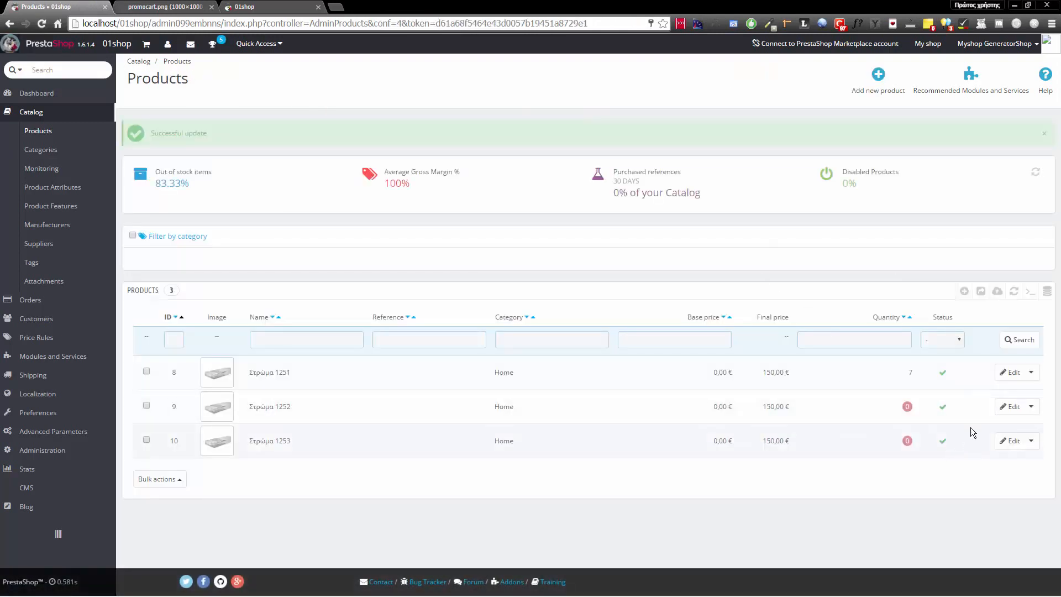
- Reopen Στρώμα 1253 and delete its inherited specific price starting at 3 units
left_click(1013, 440)
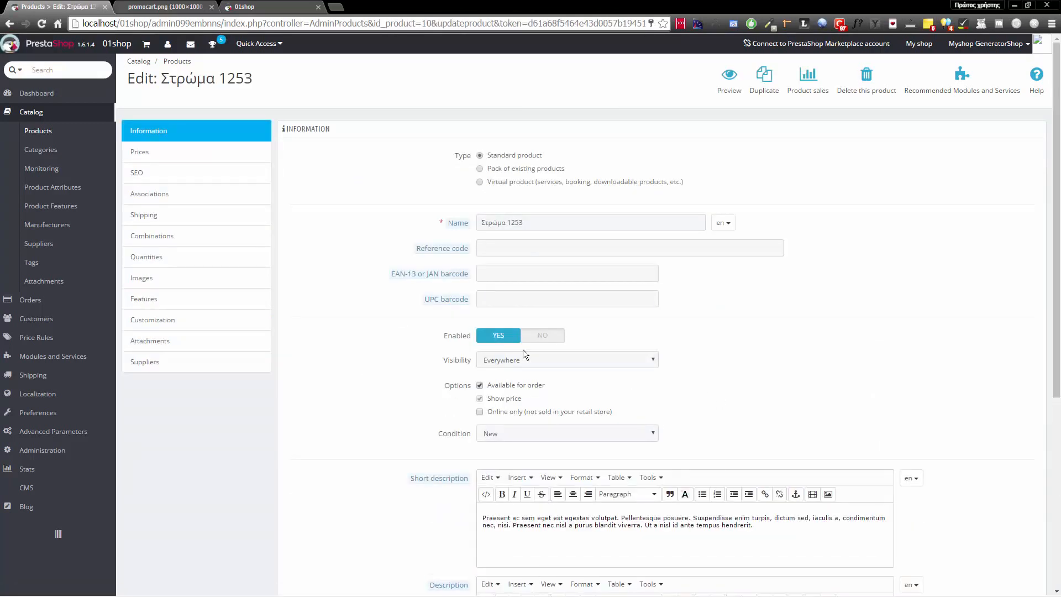
left_click(210, 155)
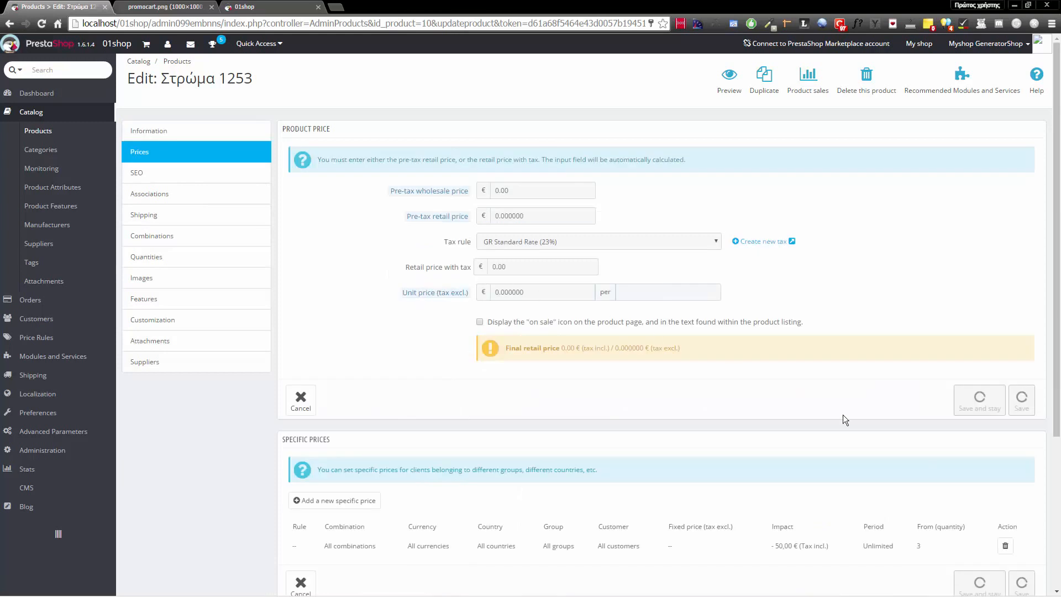
scroll(844, 420, "down", 2)
left_click(1006, 435)
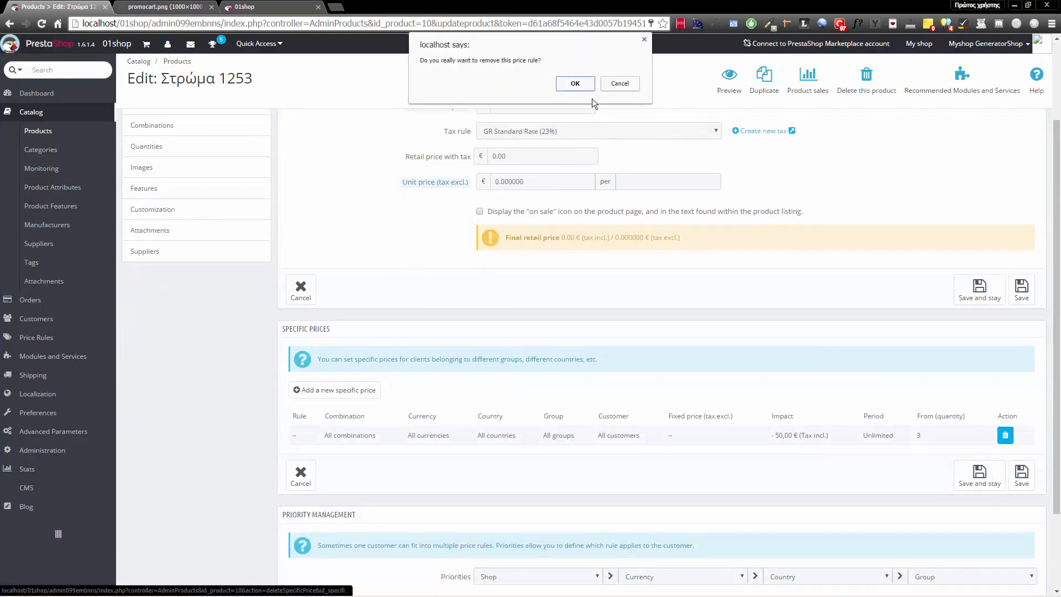
left_click(580, 82)
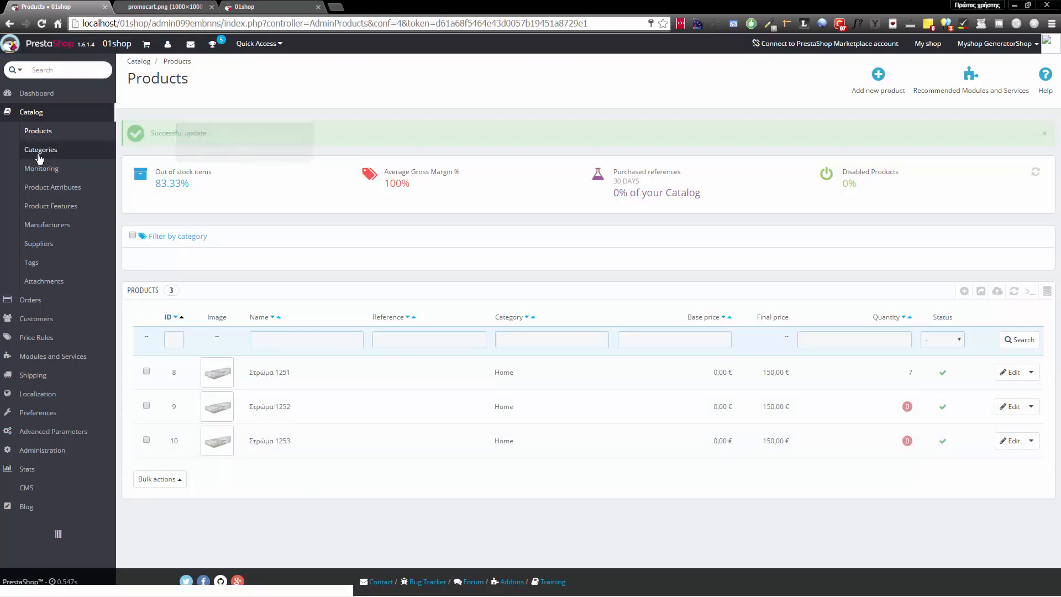
- Open the PromoCart control panel and look through its content, spacing and auto content offer settings
mouse_move(65, 311)
mouse_move(48, 337)
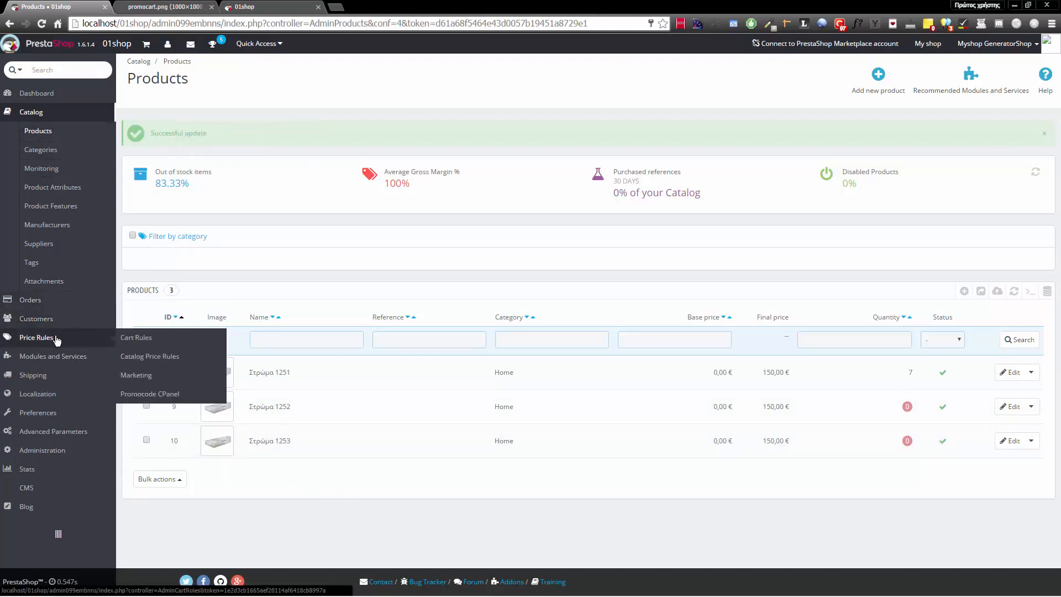
left_click(169, 394)
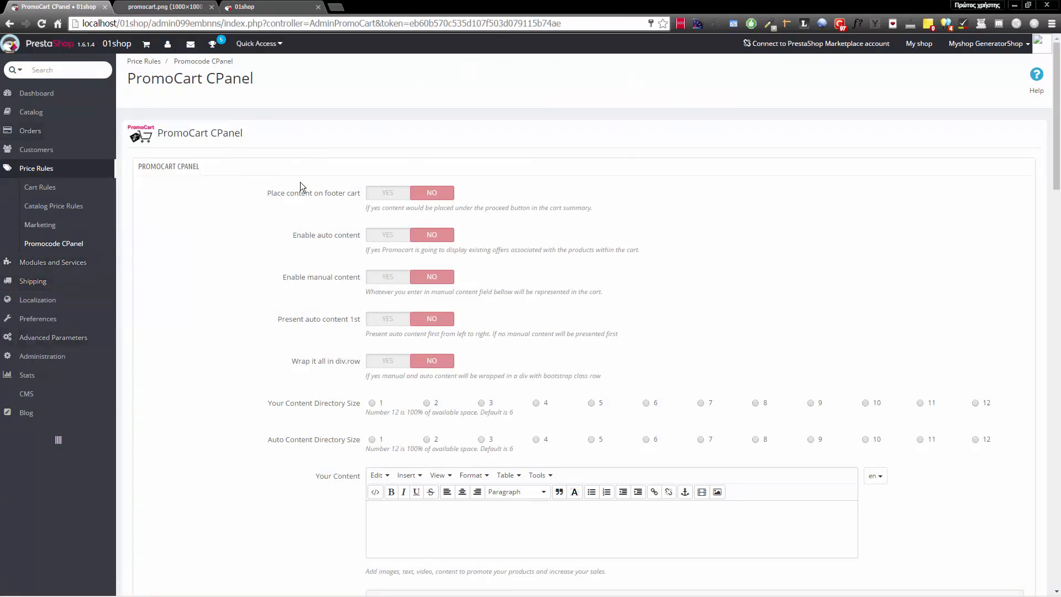
scroll(283, 233, "down", 15)
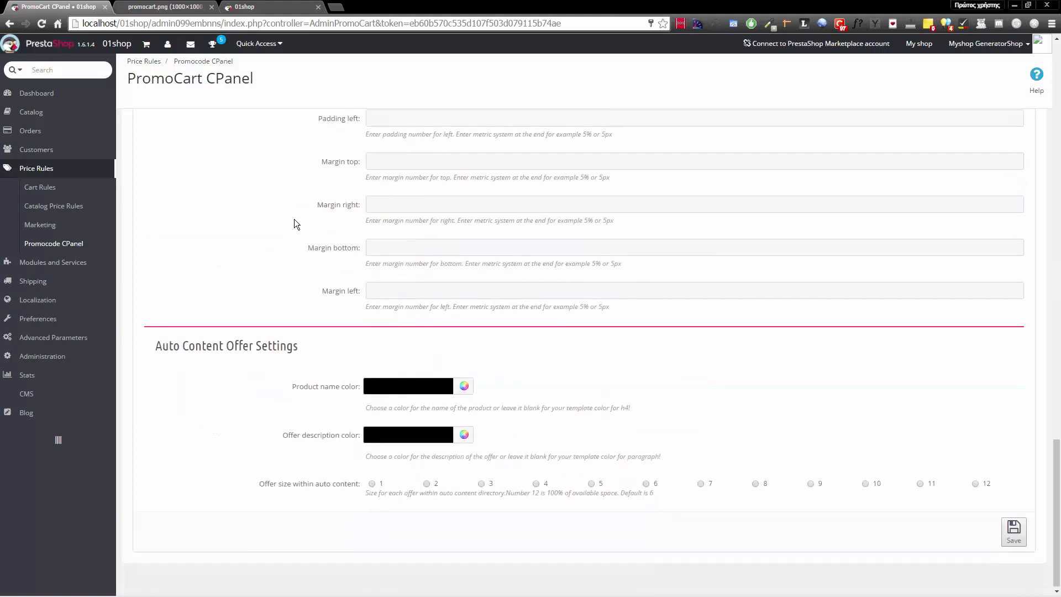
scroll(296, 219, "up", 15)
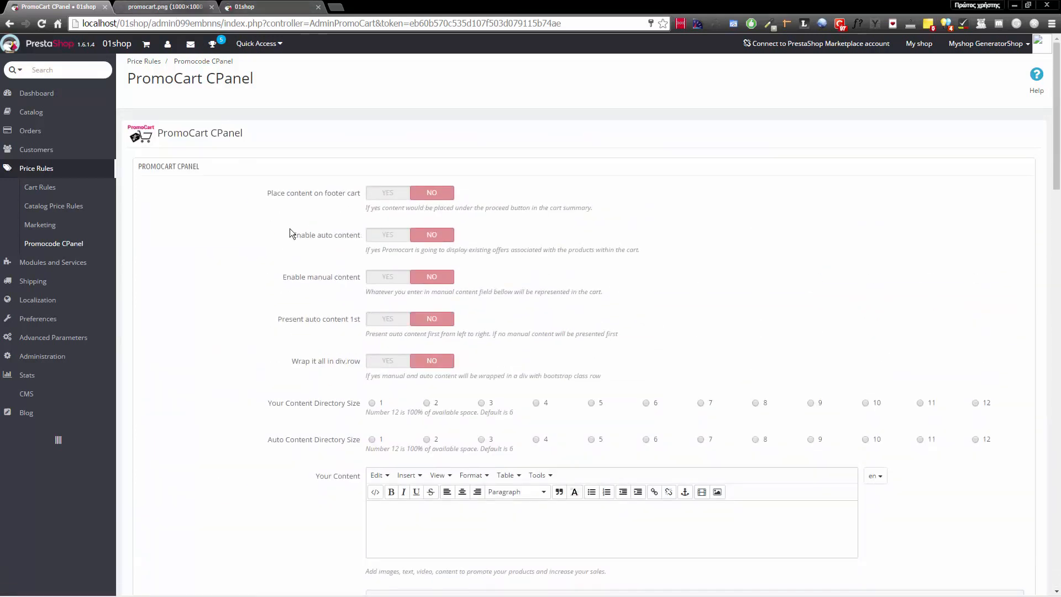
scroll(285, 261, "down", 1)
scroll(291, 257, "down", 10)
scroll(290, 257, "up", 11)
- Switch to the storefront home page, reload it and examine the newly arrived products
left_click(277, 5)
scroll(645, 329, "down", 9)
scroll(623, 299, "up", 7)
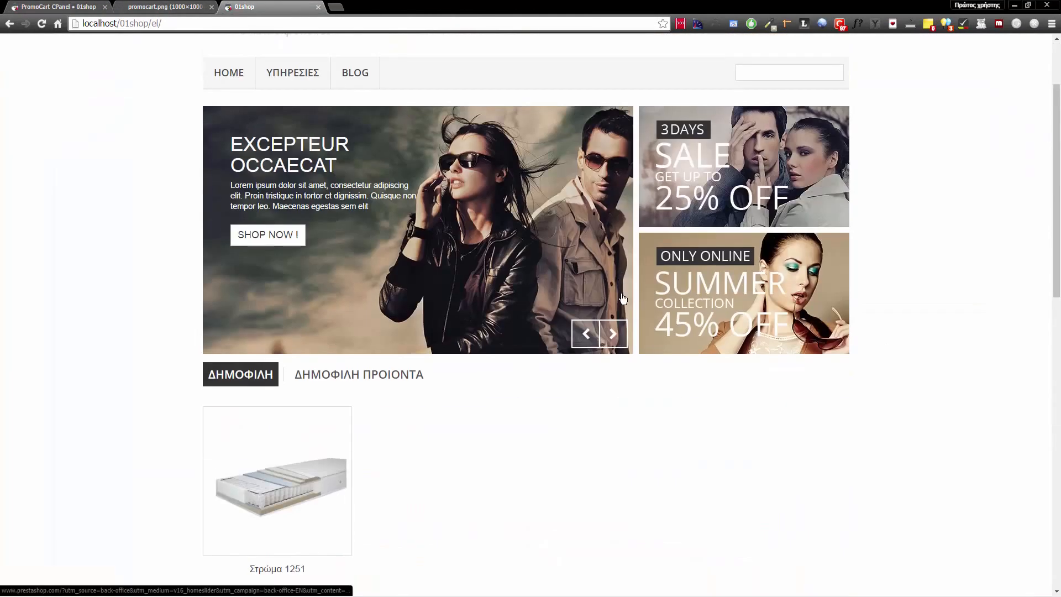
key("F5")
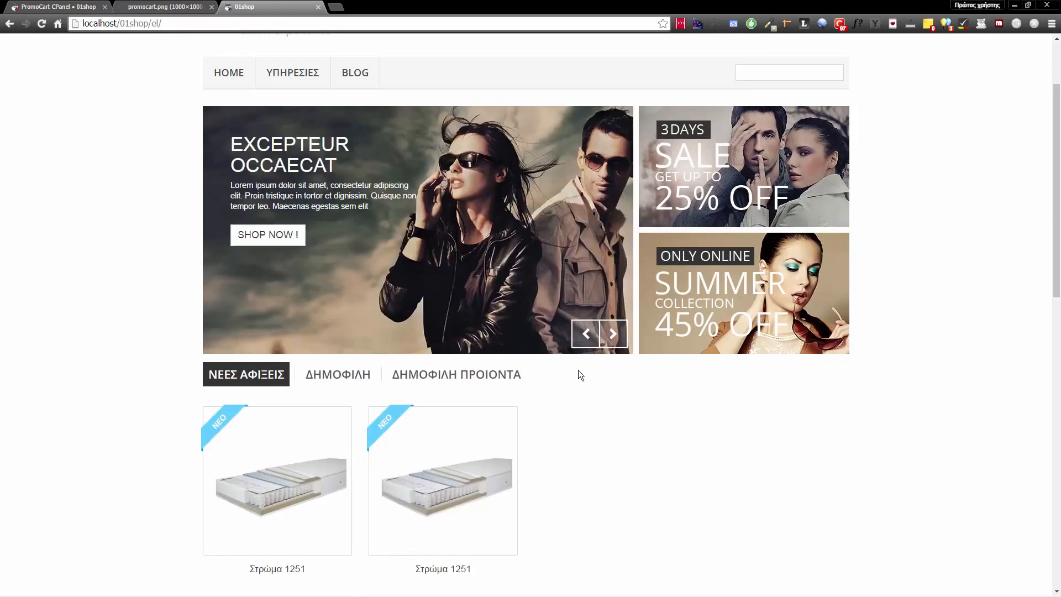
scroll(645, 423, "down", 5)
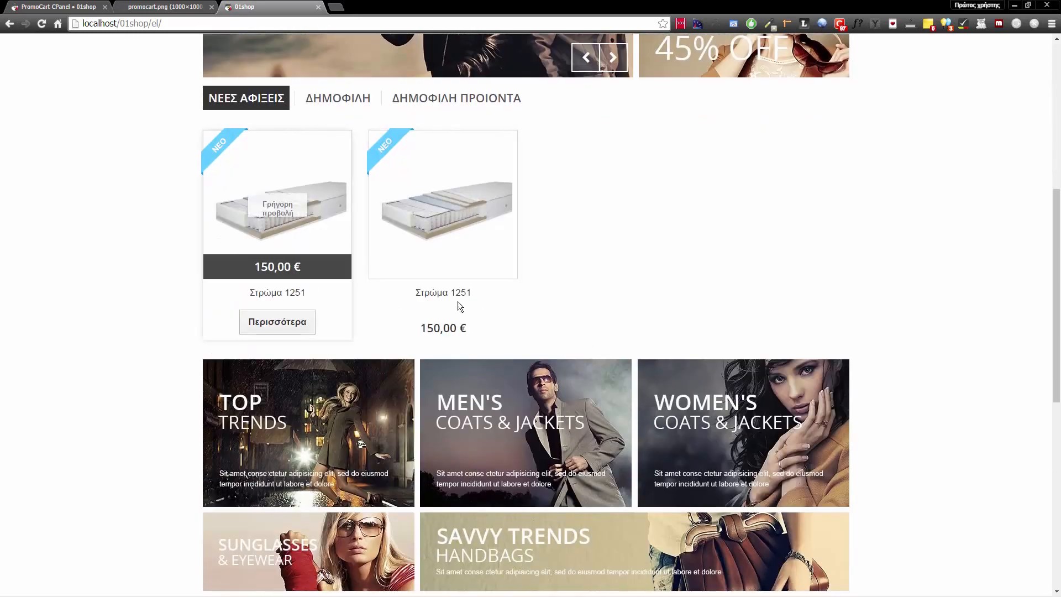
scroll(458, 307, "down", 7)
scroll(647, 301, "up", 7)
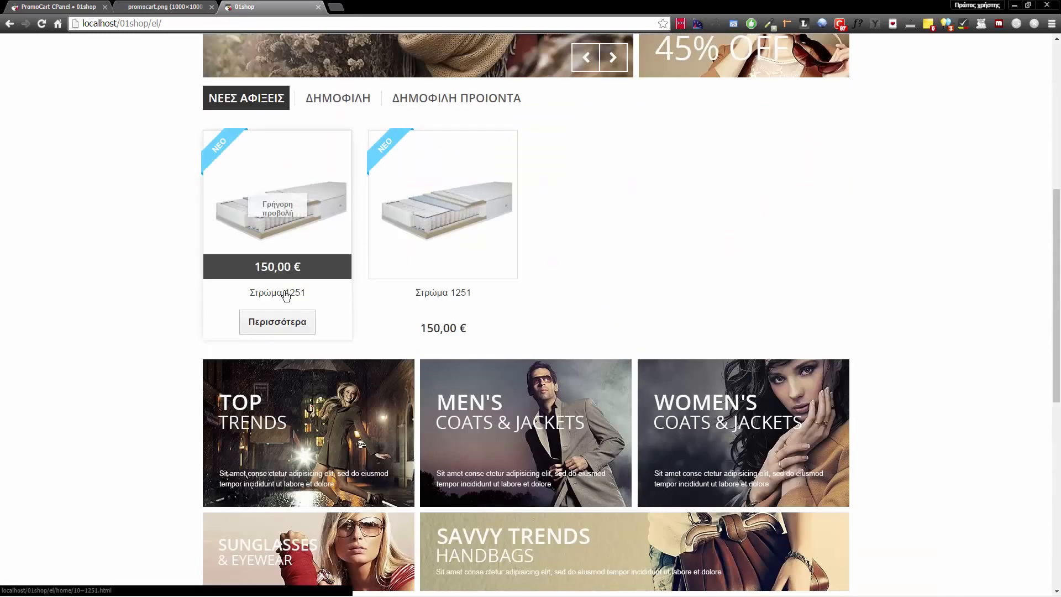
scroll(619, 310, "up", 7)
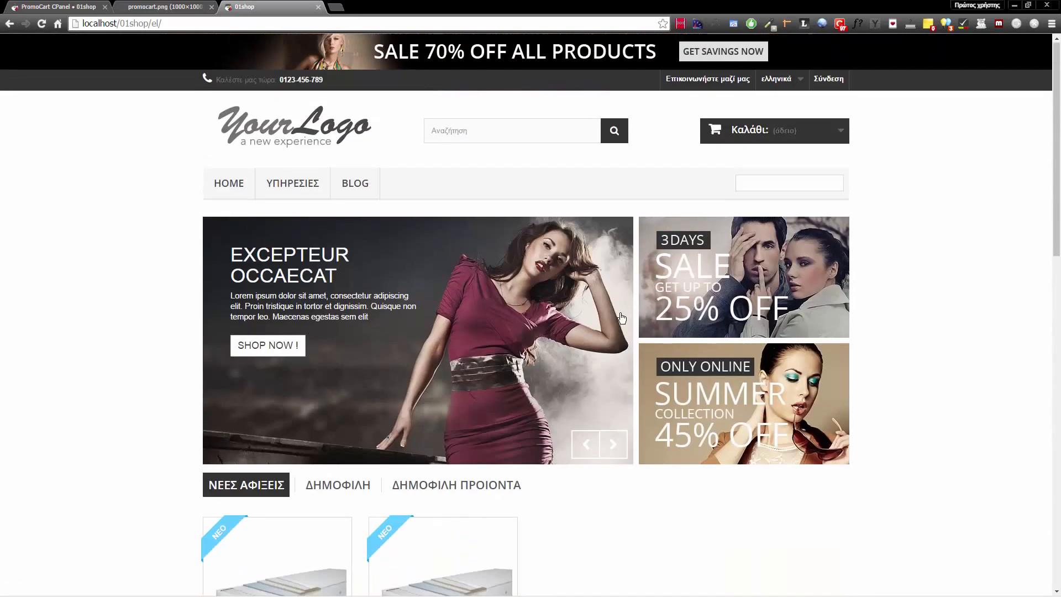
scroll(421, 251, "down", 6)
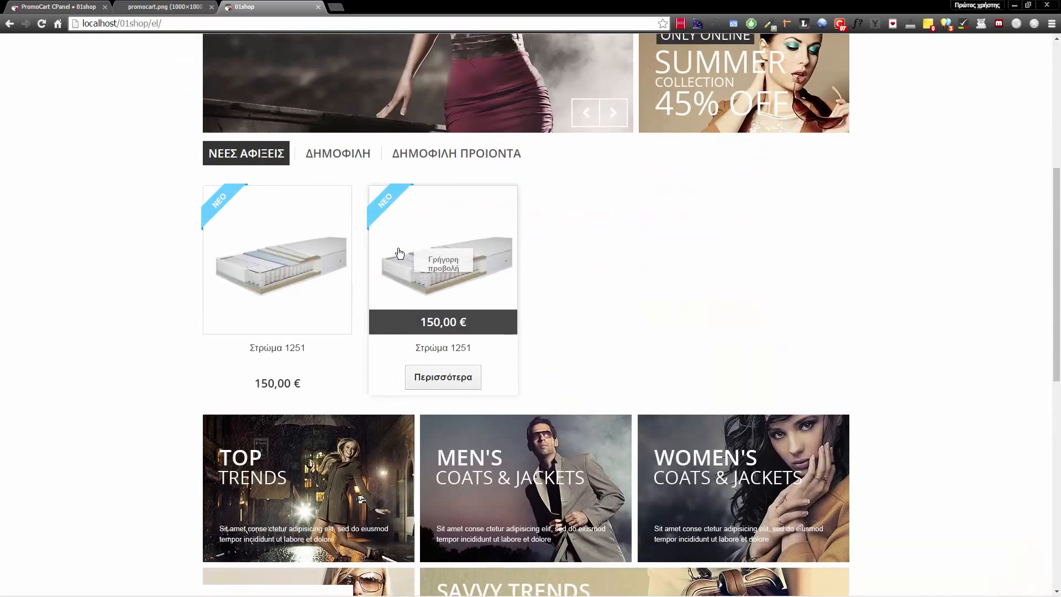
scroll(399, 253, "up", 6)
- Open the storefront's Στρώματα category and switch the shop language to English
mouse_move(229, 186)
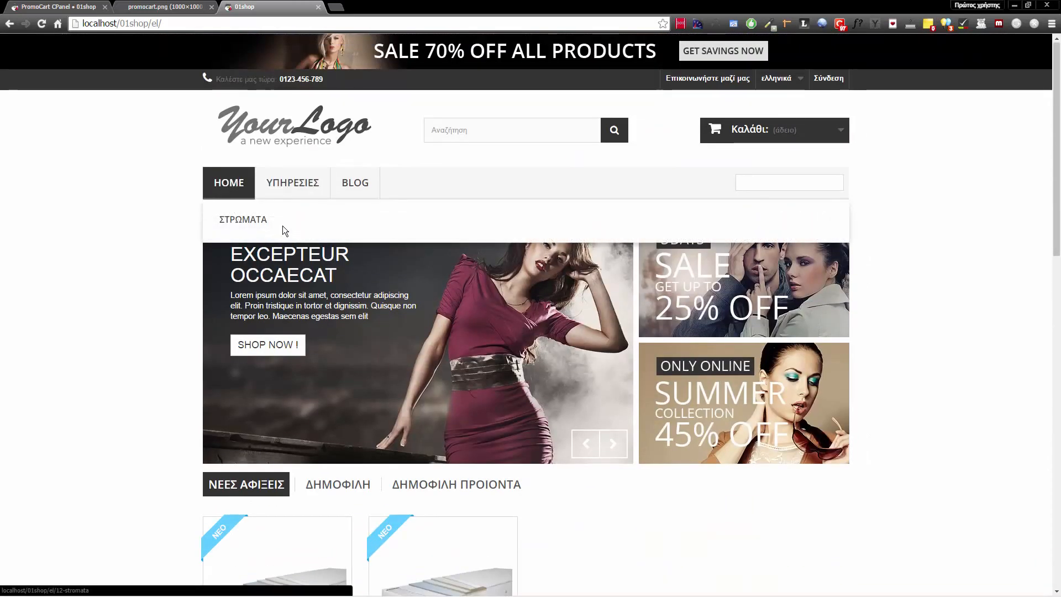
left_click(667, 286)
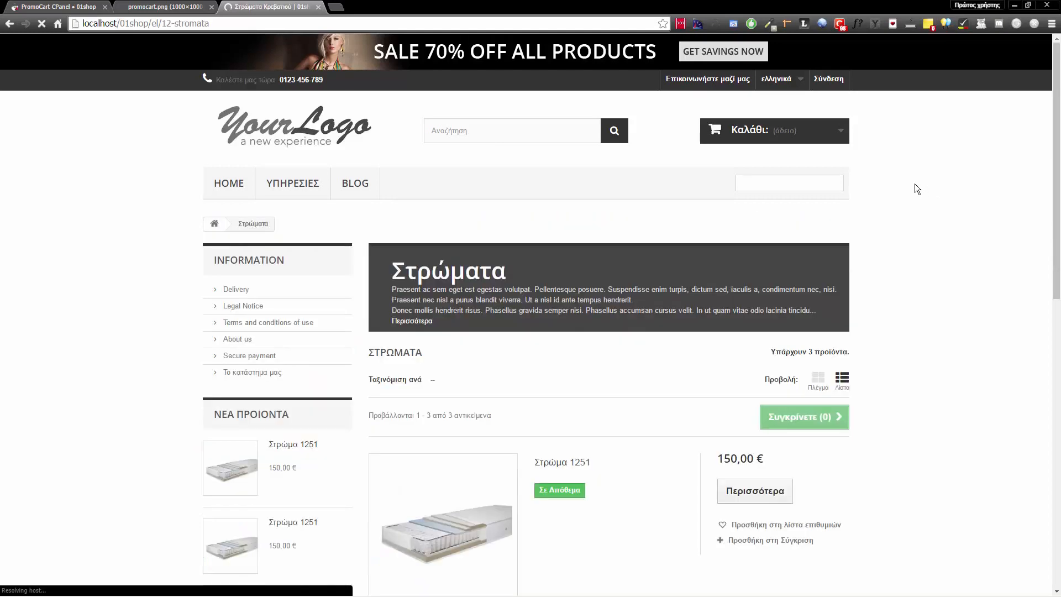
left_click(788, 84)
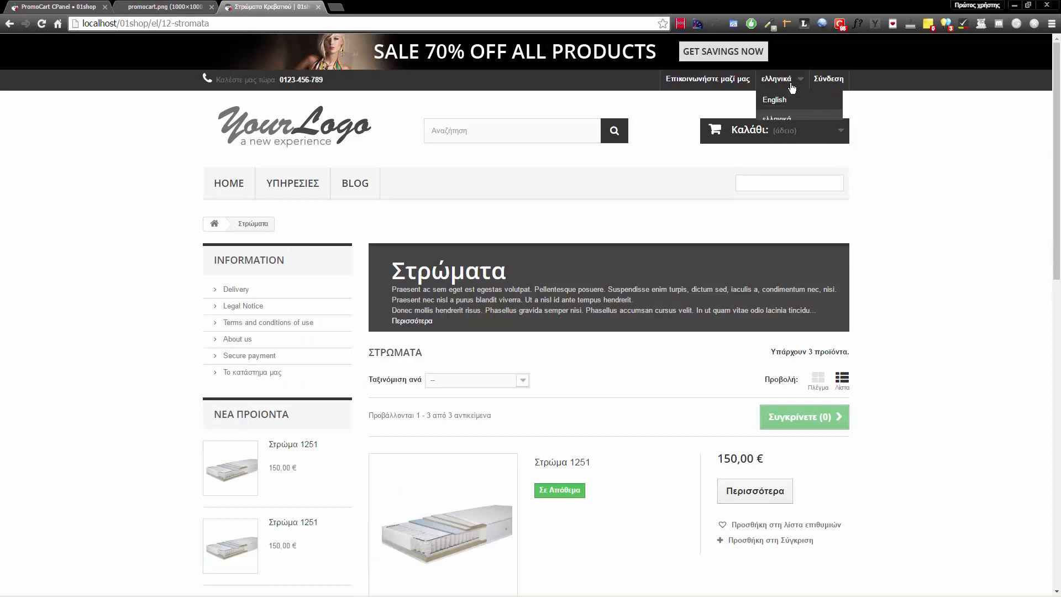
left_click(786, 105)
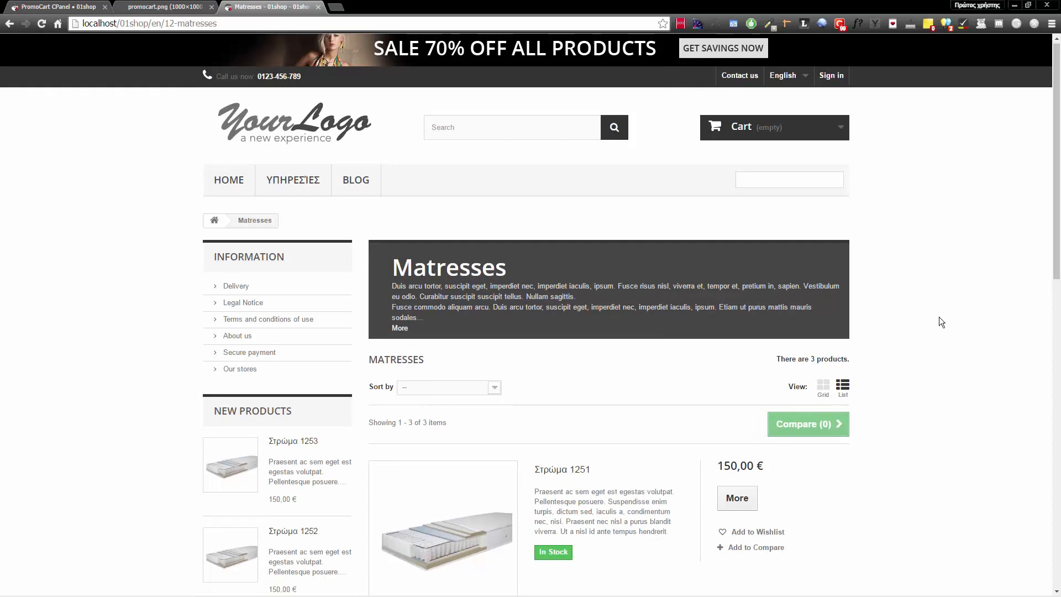
- Add one Στρώμα 1251 from the Matresses category to the cart and proceed to checkout
scroll(939, 322, "down", 7)
scroll(937, 322, "up", 1)
scroll(911, 324, "down", 1)
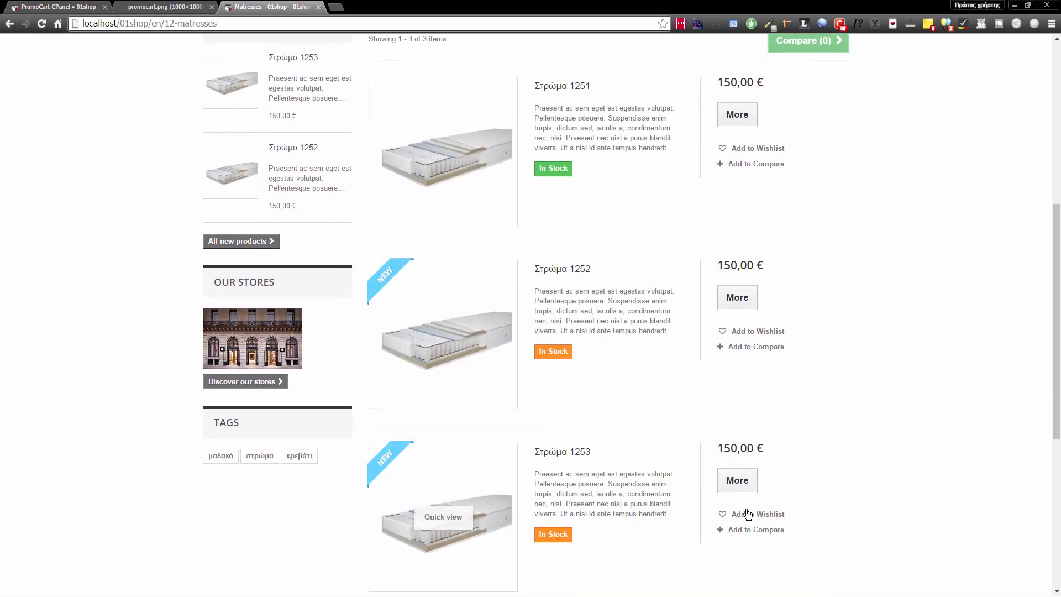
scroll(871, 427, "up", 3)
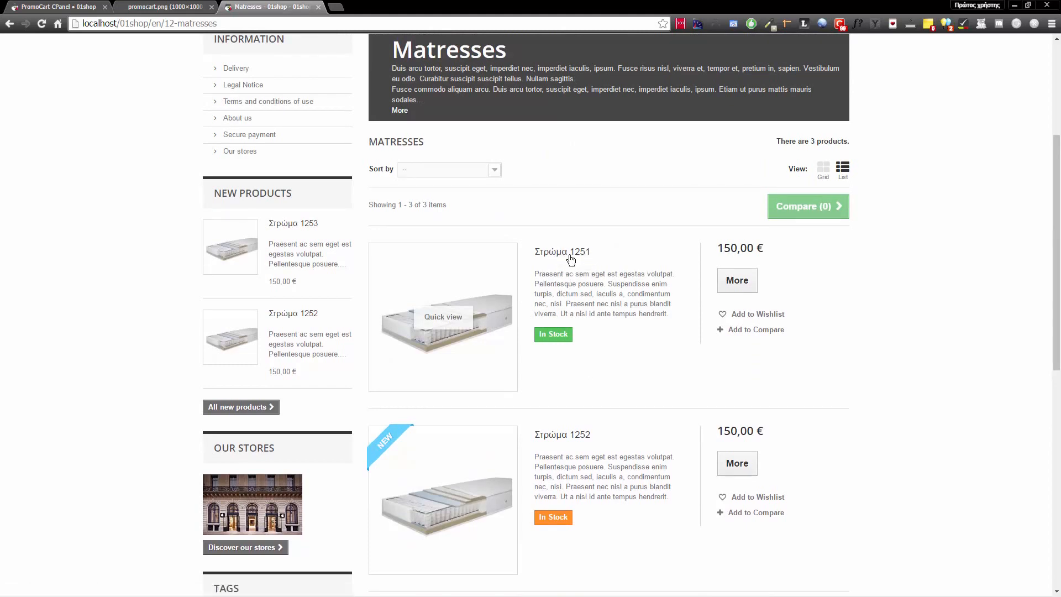
left_click(570, 254)
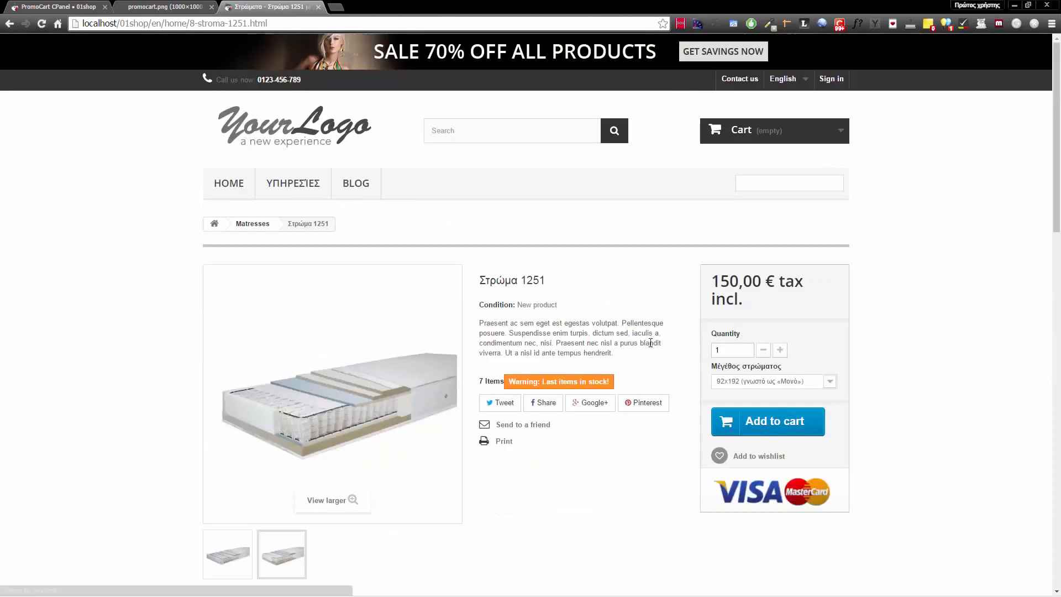
left_click(729, 427)
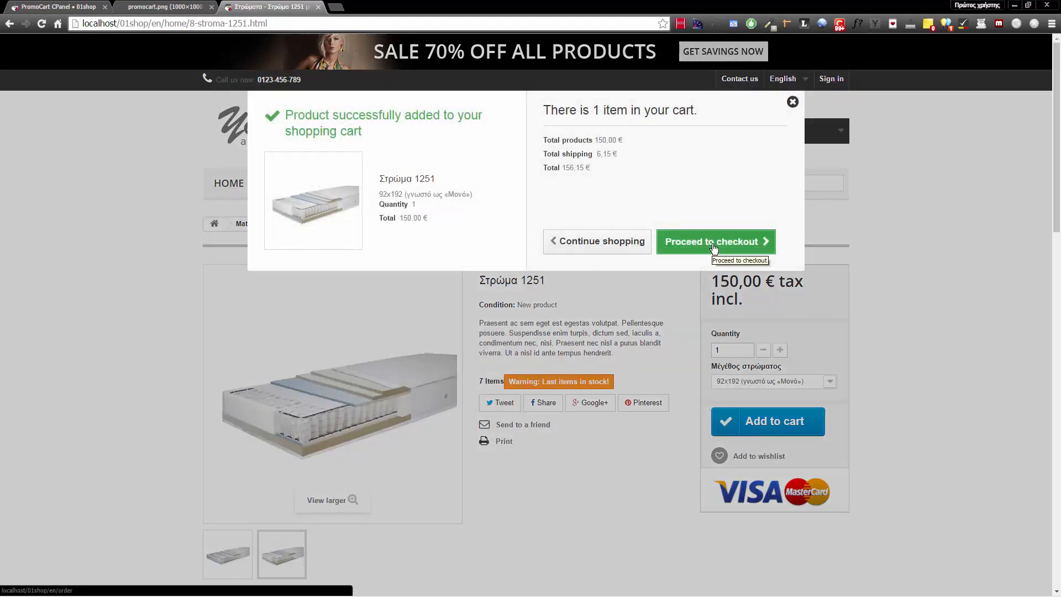
left_click(713, 248)
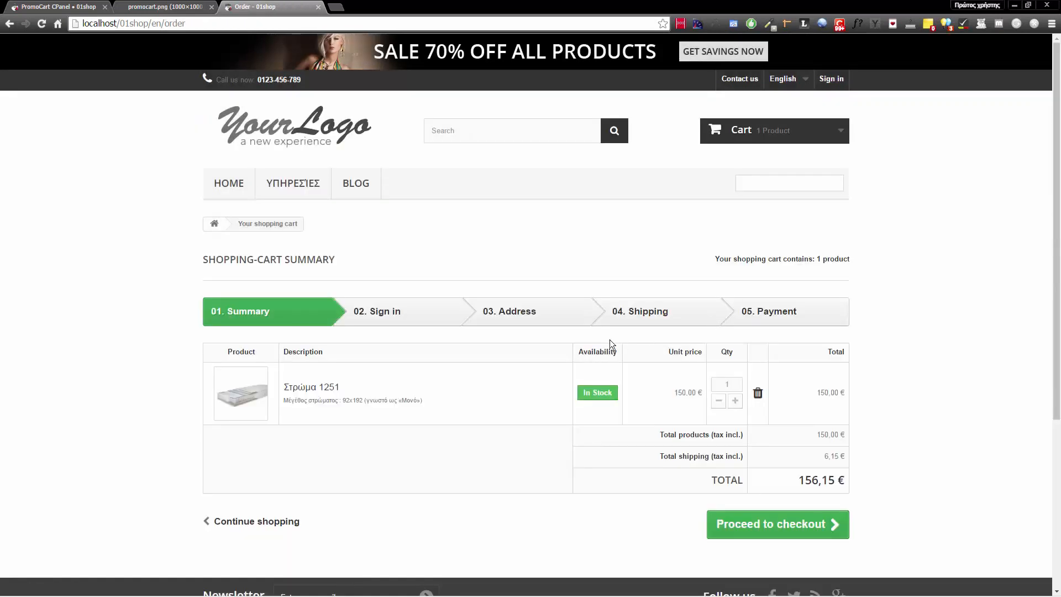
- Examine the shopping-cart summary page from the product table to the area around the checkout button and footer
scroll(597, 354, "down", 3)
scroll(598, 357, "down", 1)
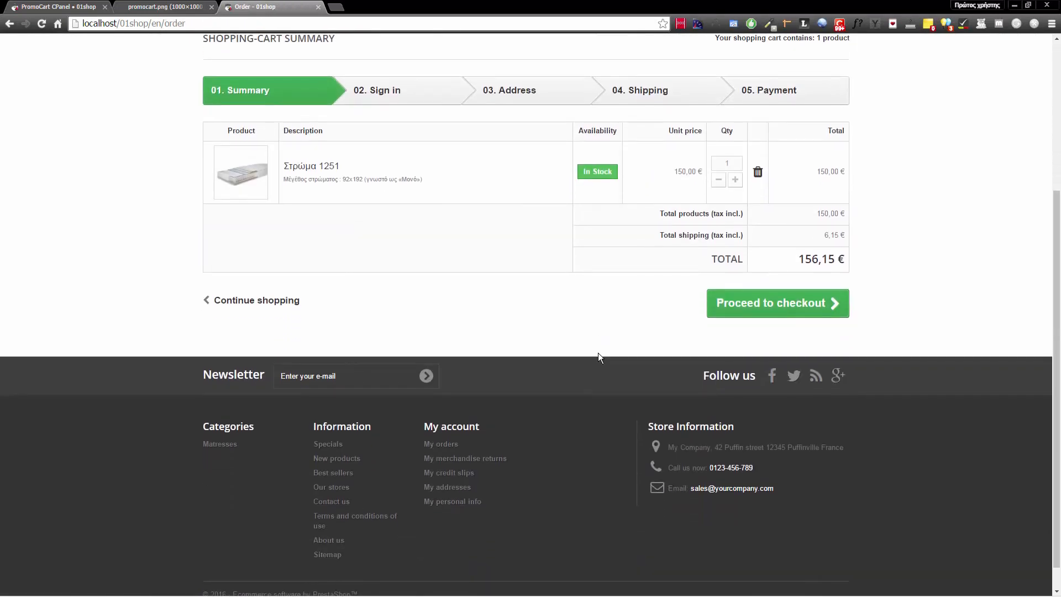
scroll(940, 342, "up", 4)
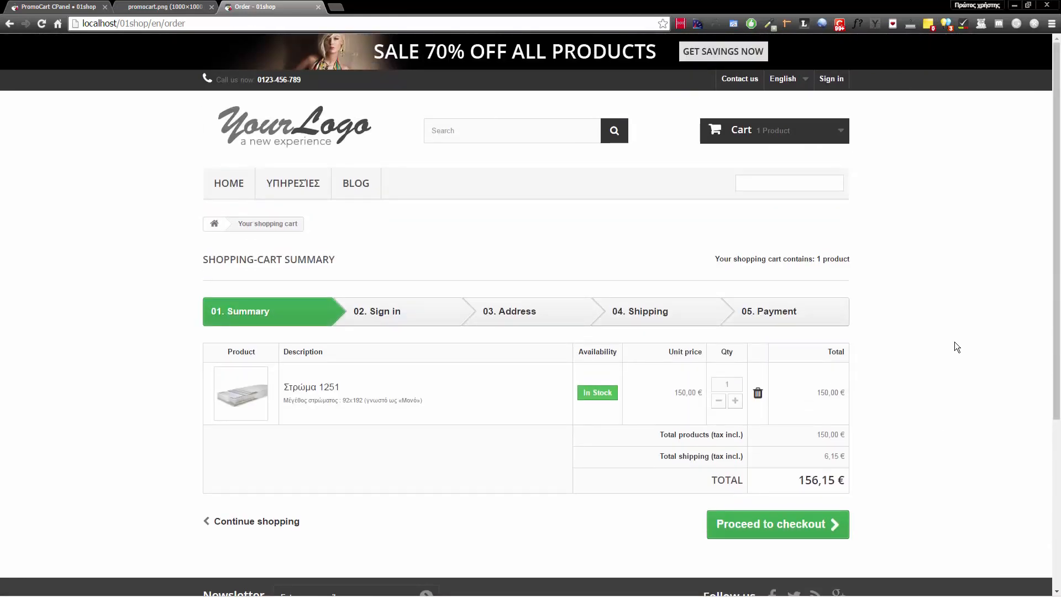
scroll(918, 384, "down", 5)
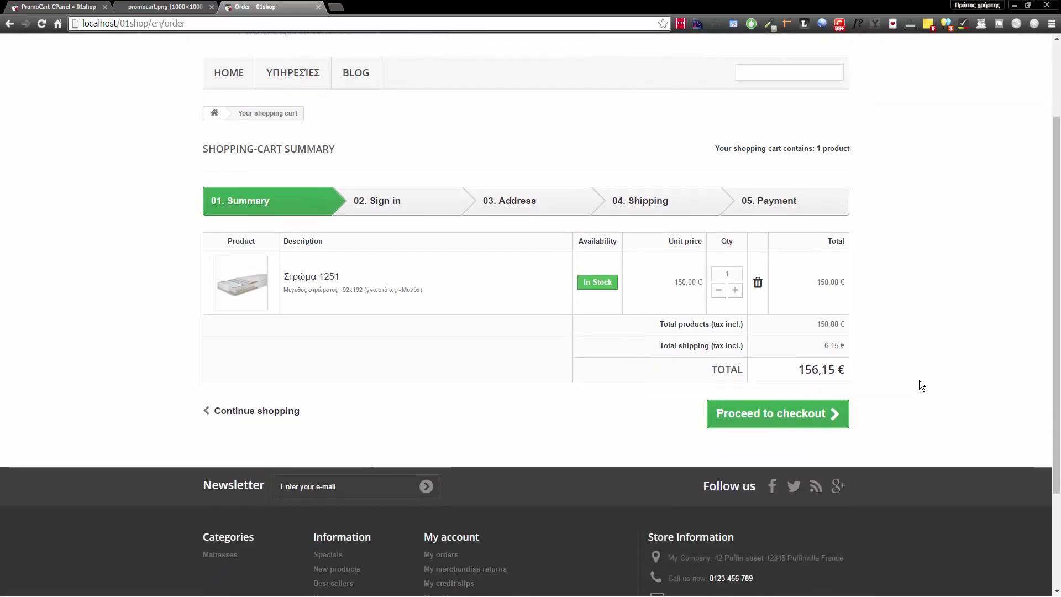
scroll(914, 399, "up", 5)
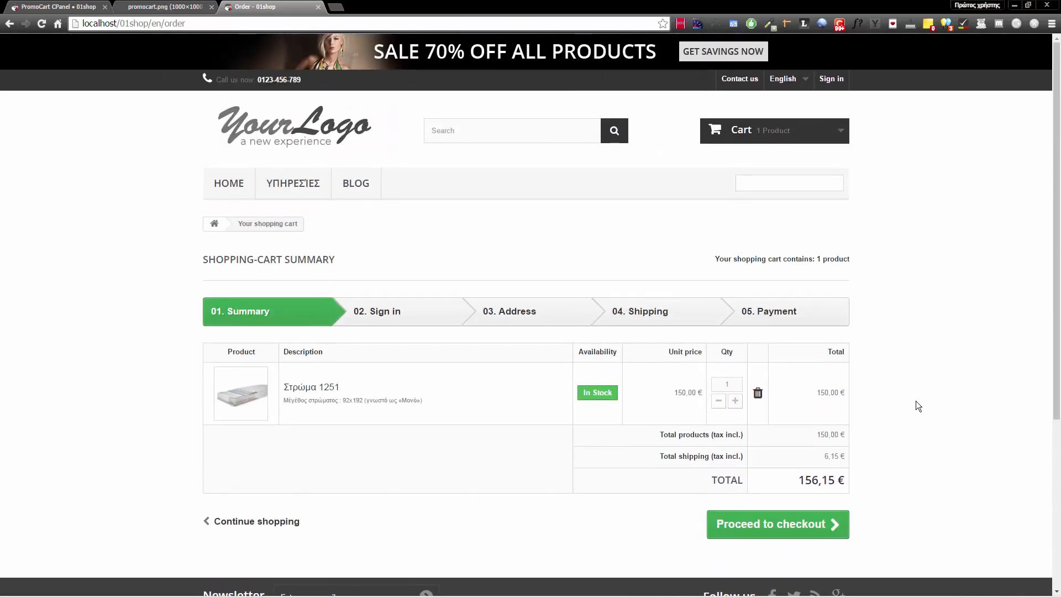
scroll(917, 401, "down", 3)
scroll(918, 402, "up", 3)
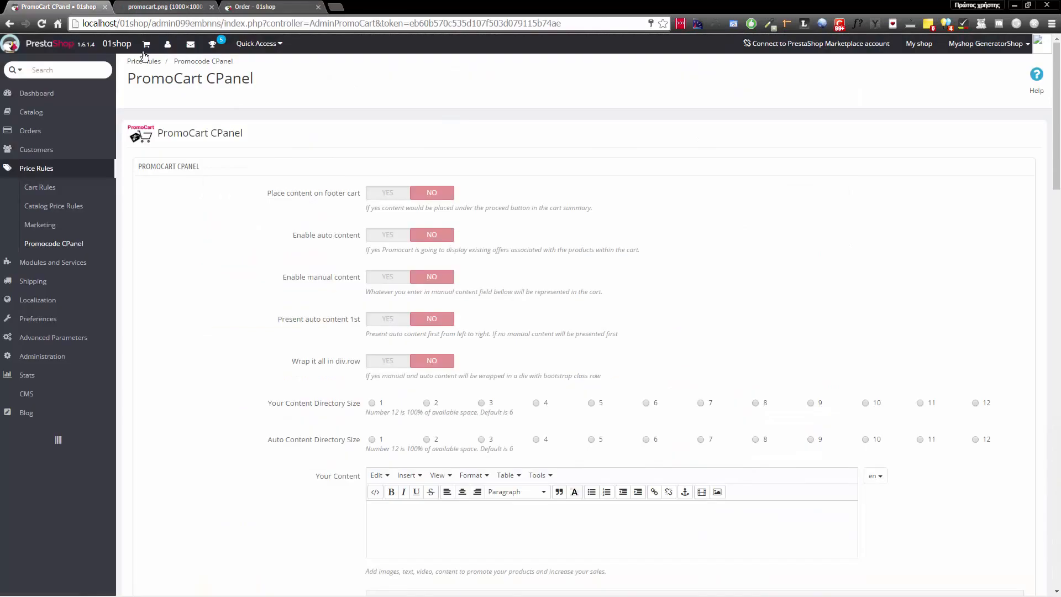
- Read the description of the footer cart placement option in the PromoCart panel and compare it with the cart's checkout button area
left_click(66, 6)
left_click_drag(366, 208, 431, 210)
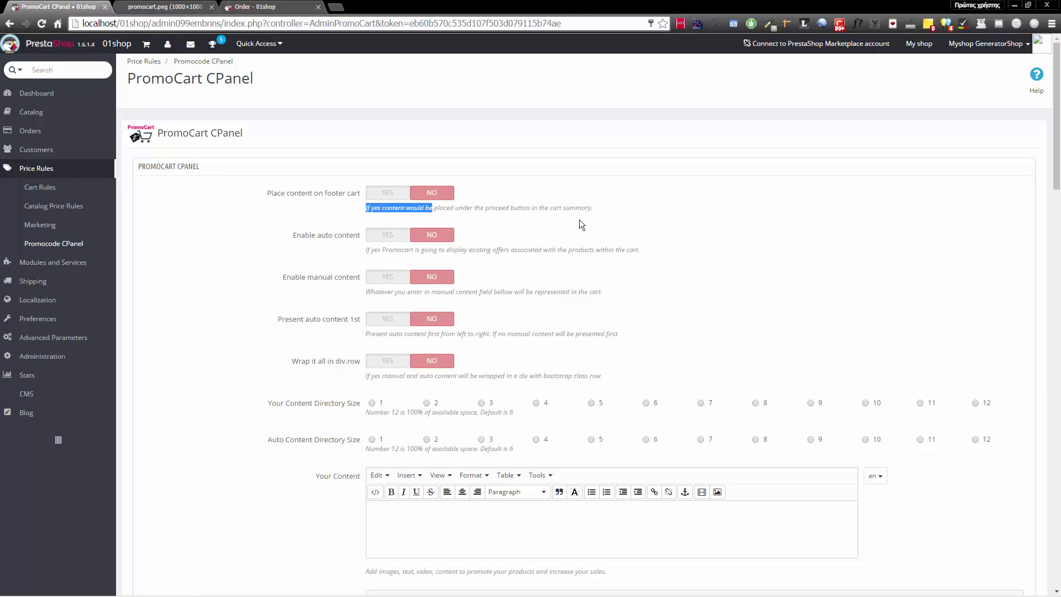
left_click_drag(596, 205, 364, 214)
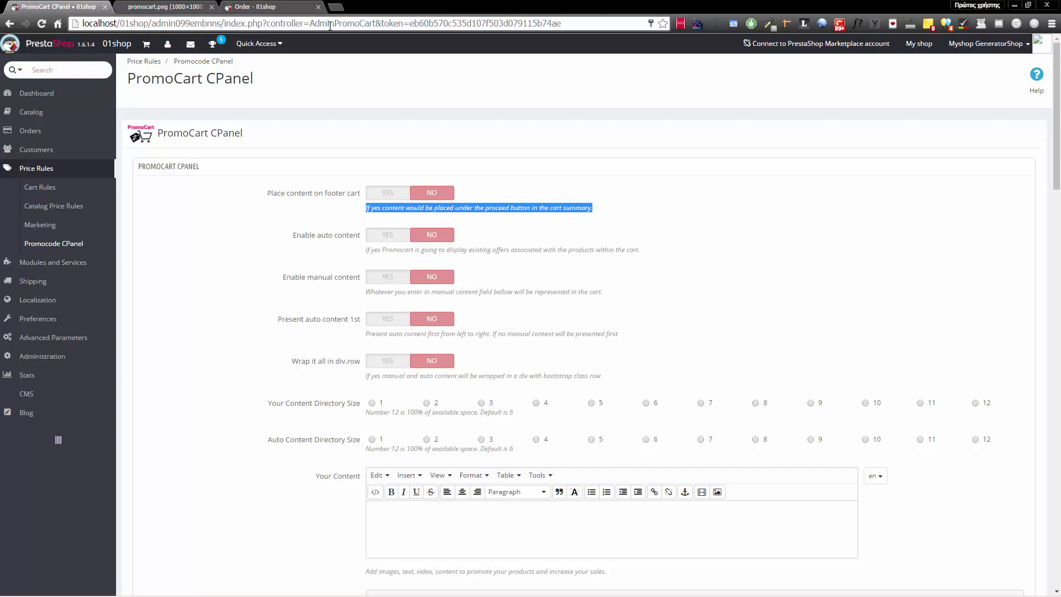
left_click(256, 9)
scroll(556, 291, "down", 5)
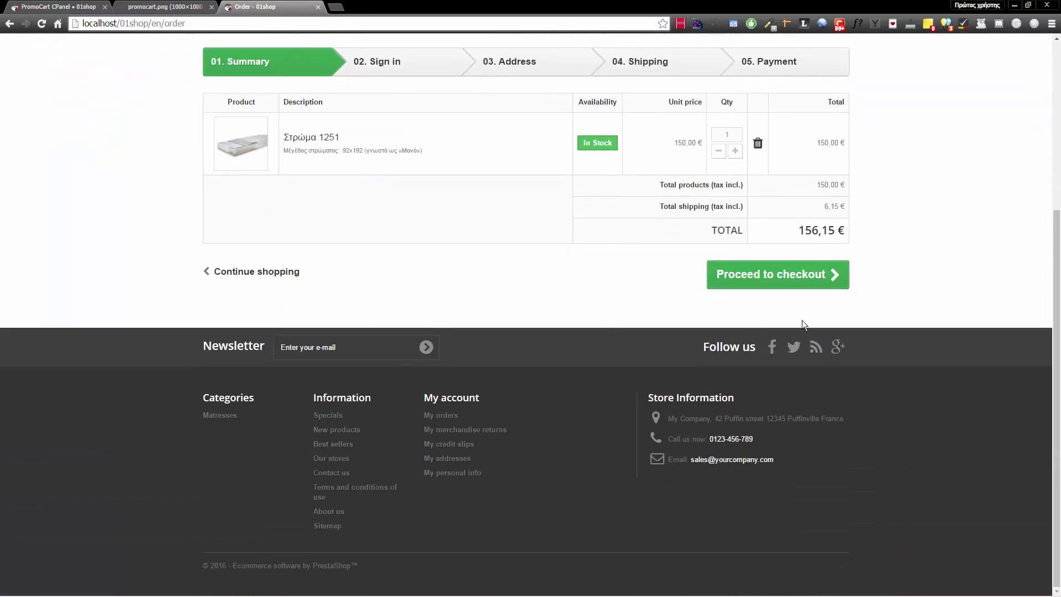
left_click(170, 6)
left_click(83, 7)
left_click(271, 6)
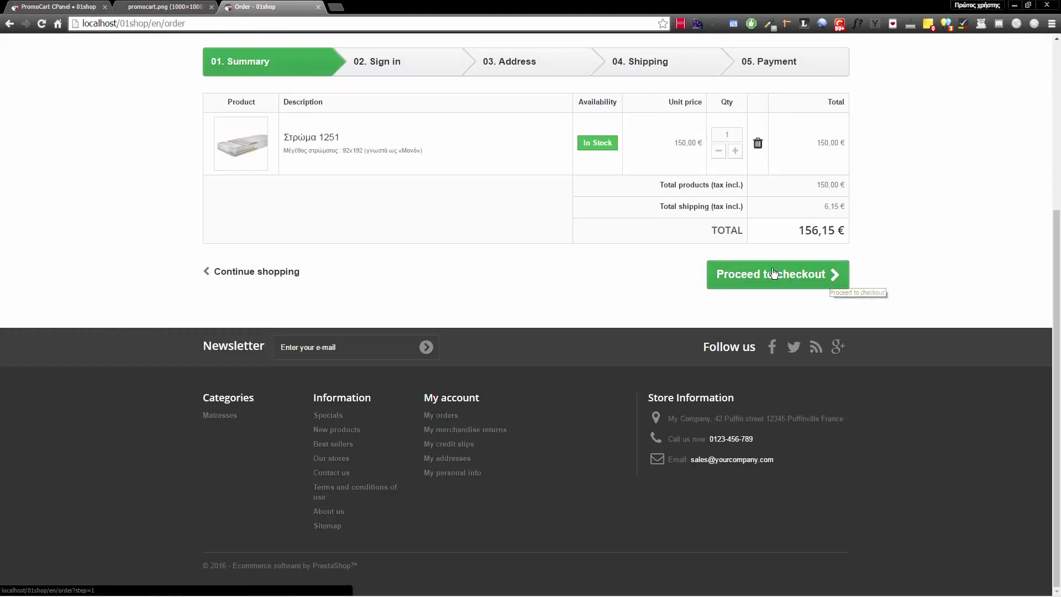
- In the PromoCart panel, keep footer cart placement at No and enable both auto content and manual content
left_click(71, 7)
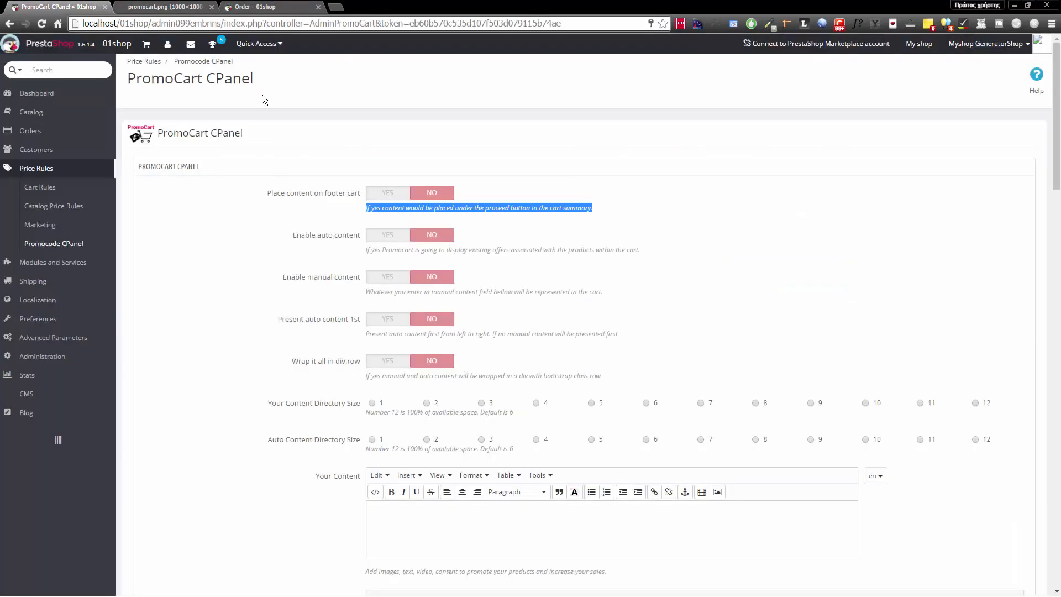
left_click(420, 184)
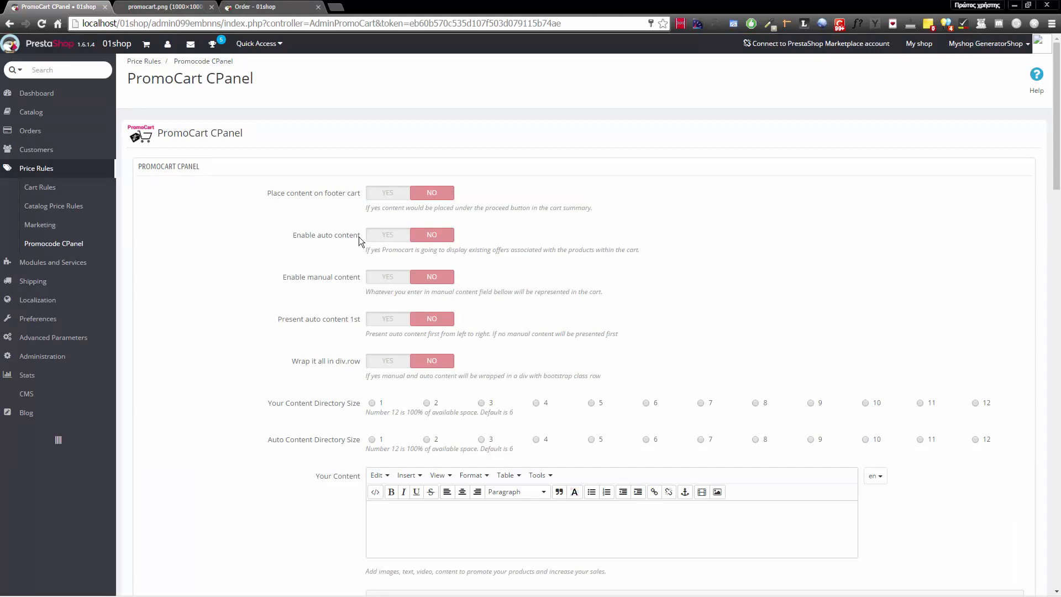
left_click(390, 236)
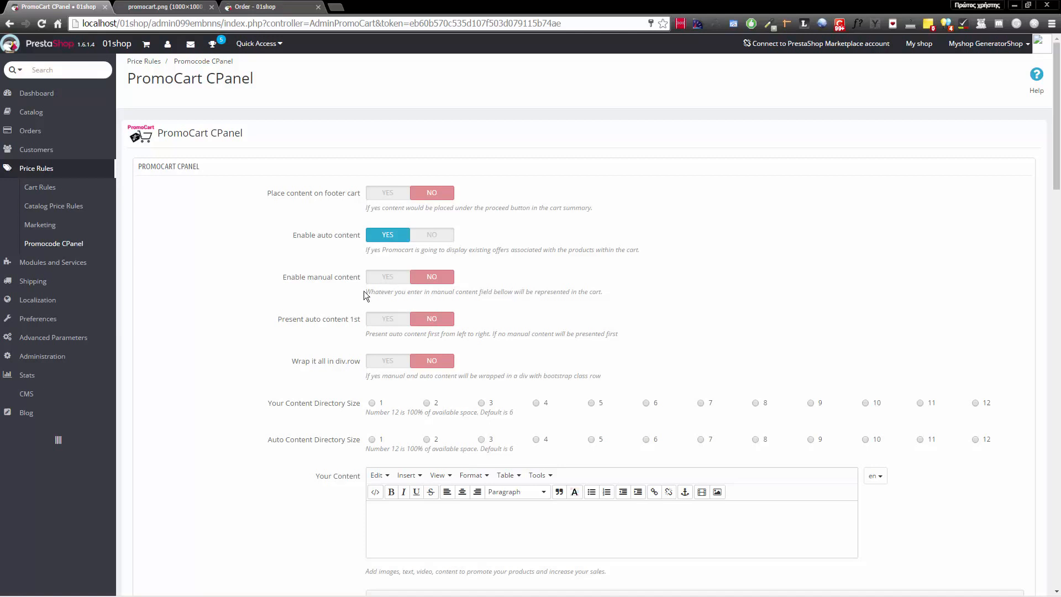
left_click_drag(365, 291, 612, 291)
scroll(615, 393, "down", 4)
left_click(602, 313)
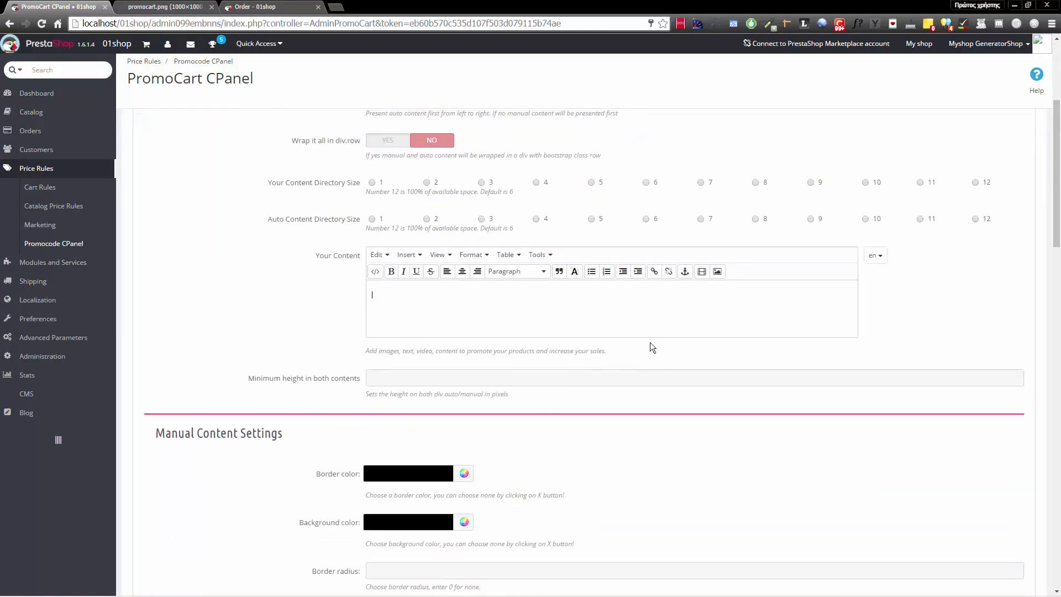
scroll(560, 282, "up", 4)
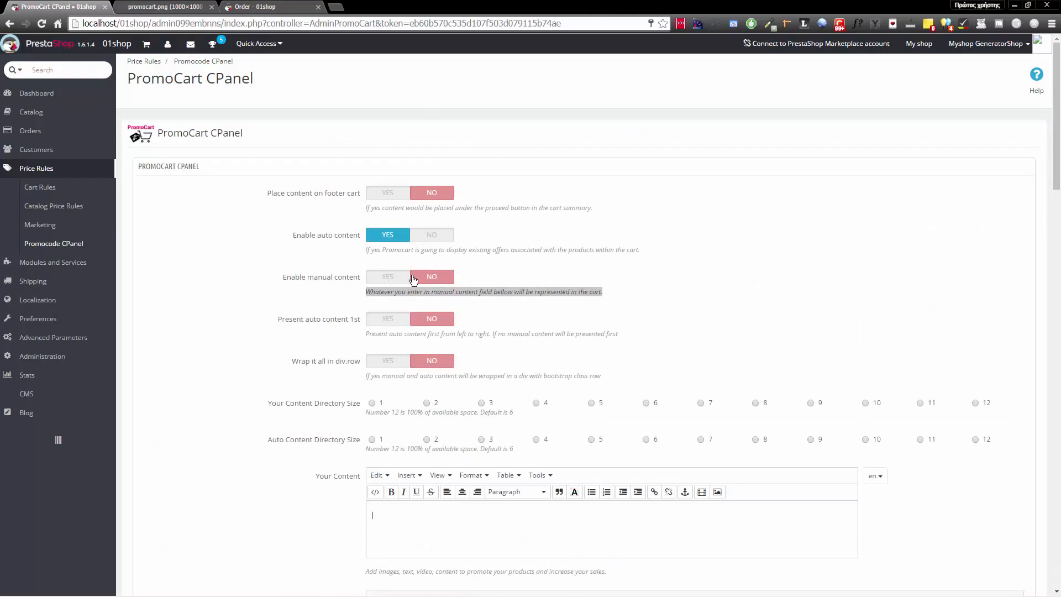
left_click(562, 267)
left_click(387, 278)
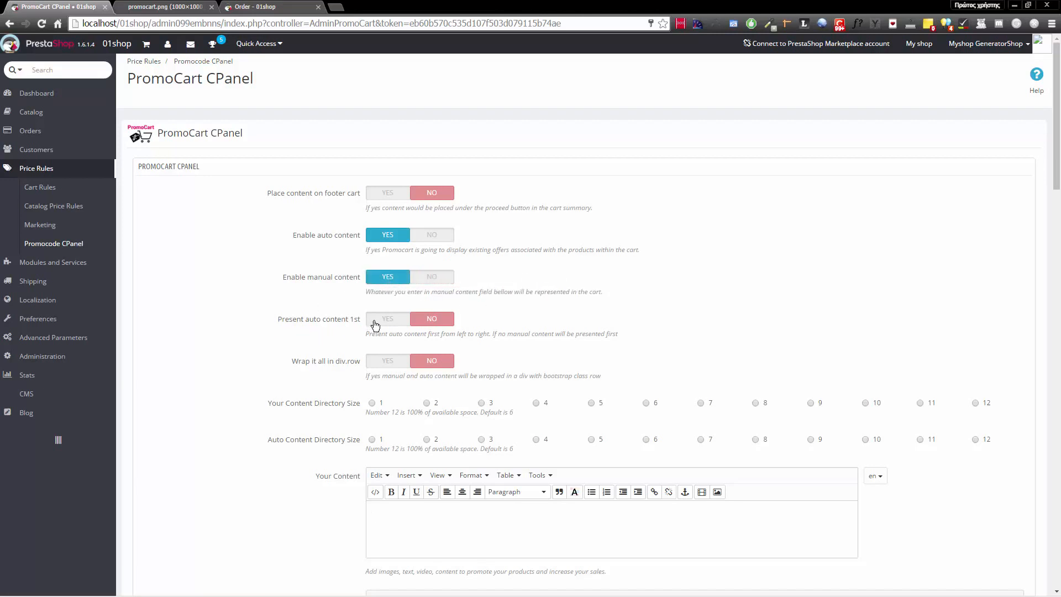
- Compare the content order and wrapping options with the cart summary, and set "Wrap it all in div.row" to Yes
left_click(270, 10)
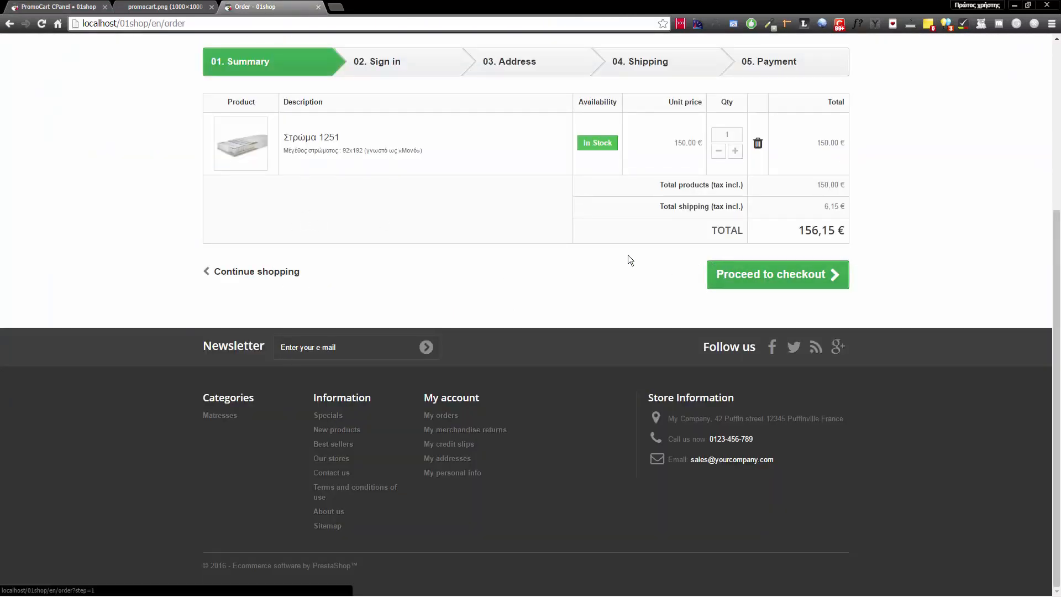
left_click(58, 7)
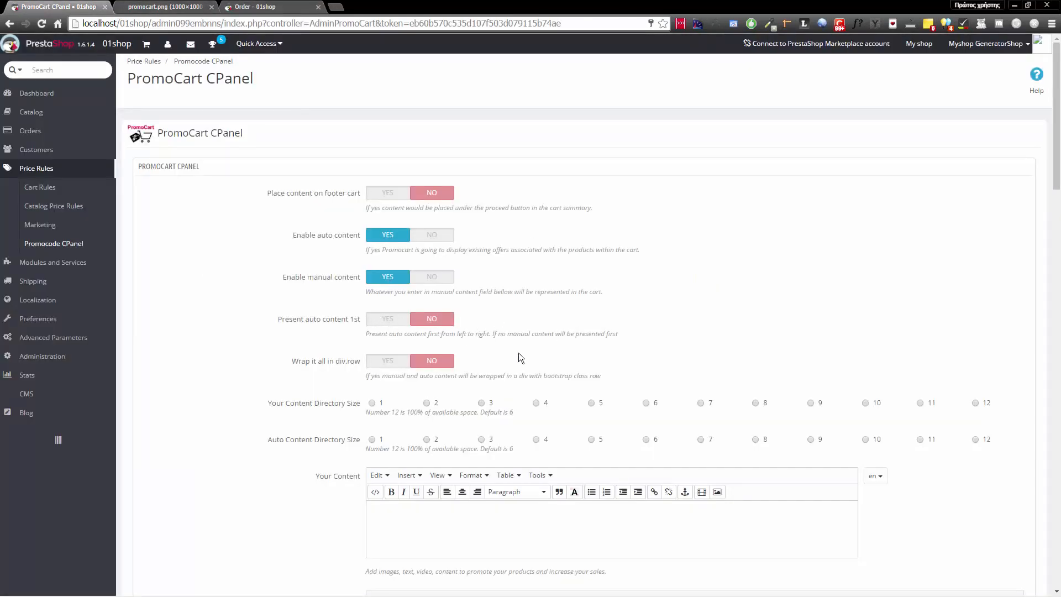
scroll(306, 298, "down", 2)
scroll(332, 306, "down", 1)
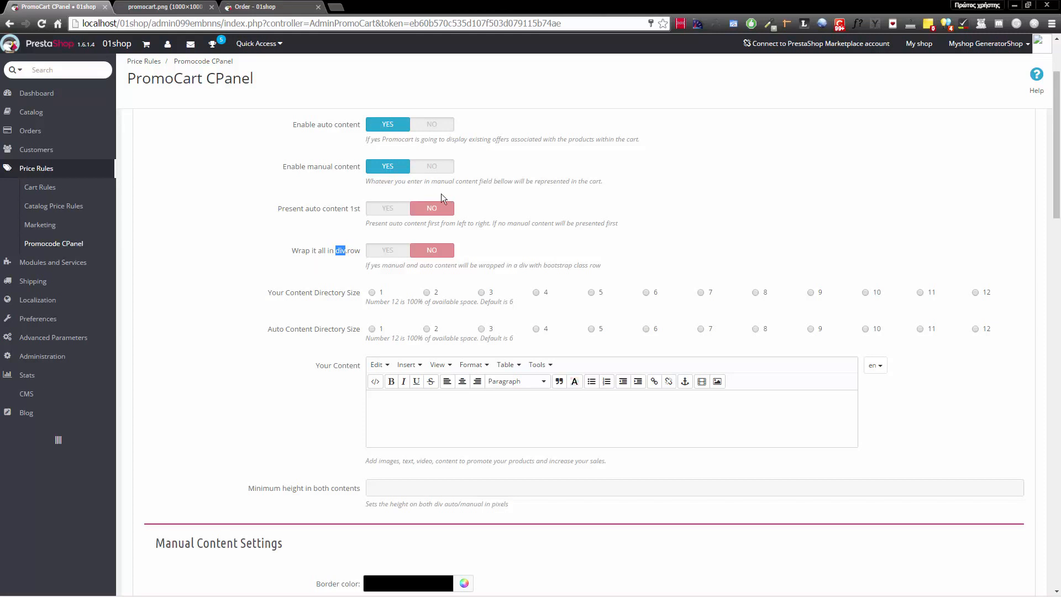
left_click(255, 7)
left_click(58, 6)
left_click(389, 252)
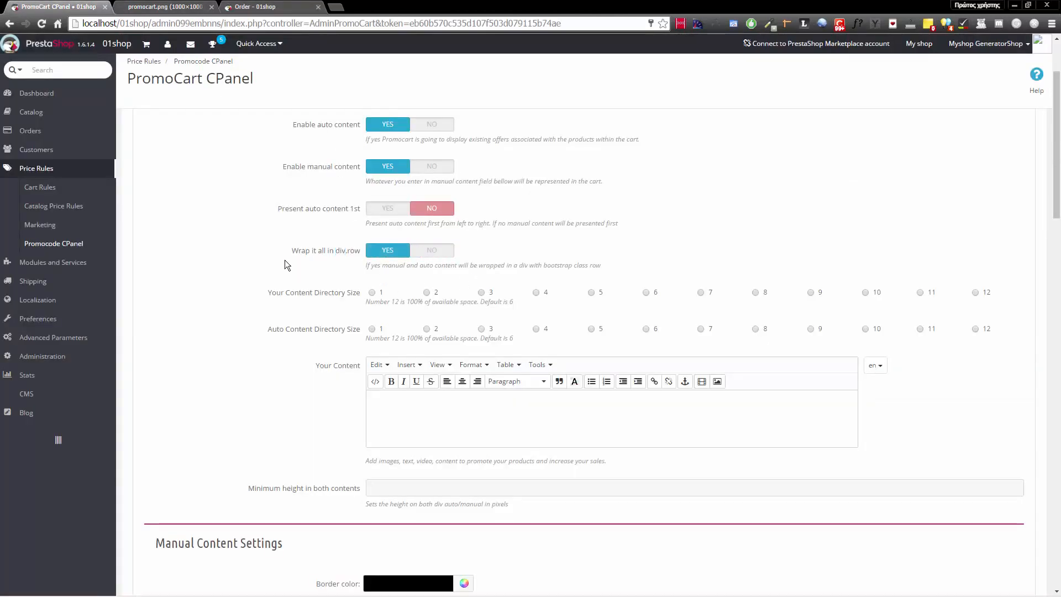
- Set both Your Content and Auto Content Directory Size to 6 and check the available space on the cart page
left_click(645, 294)
left_click(646, 330)
left_click_drag(268, 293, 360, 293)
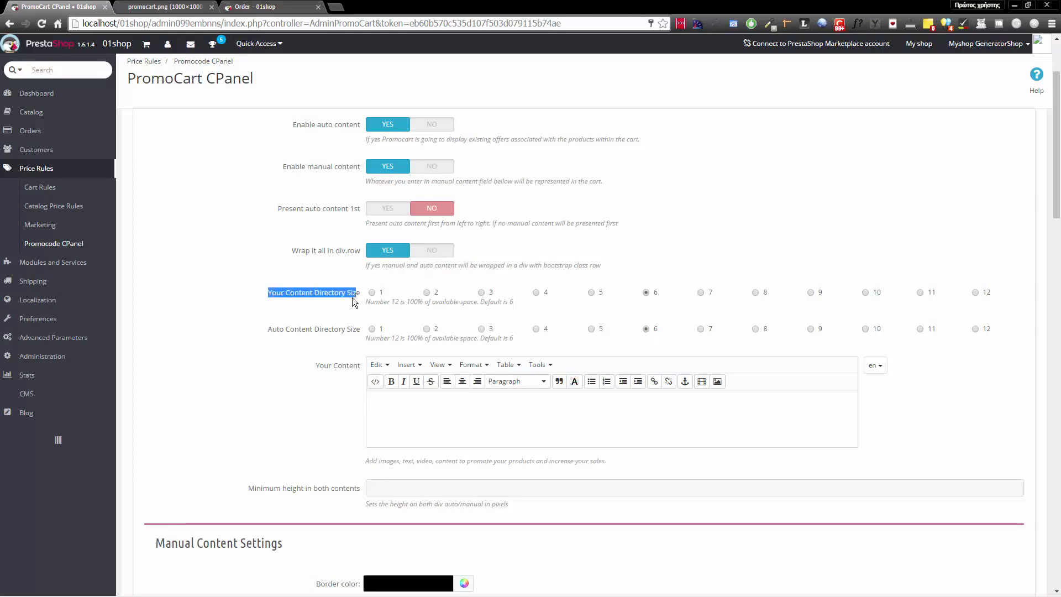
left_click_drag(268, 329, 357, 330)
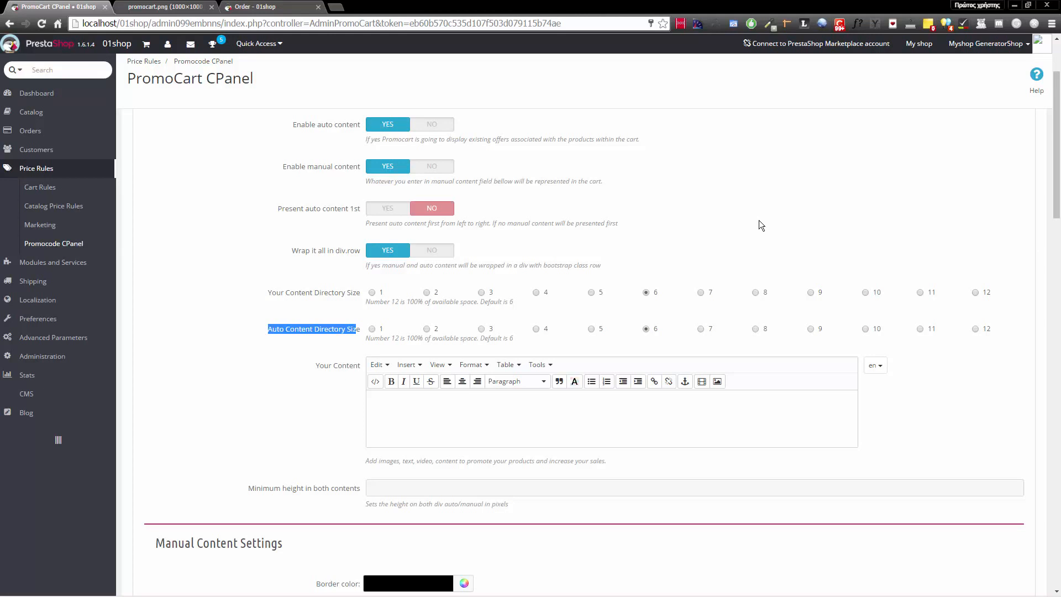
left_click(256, 7)
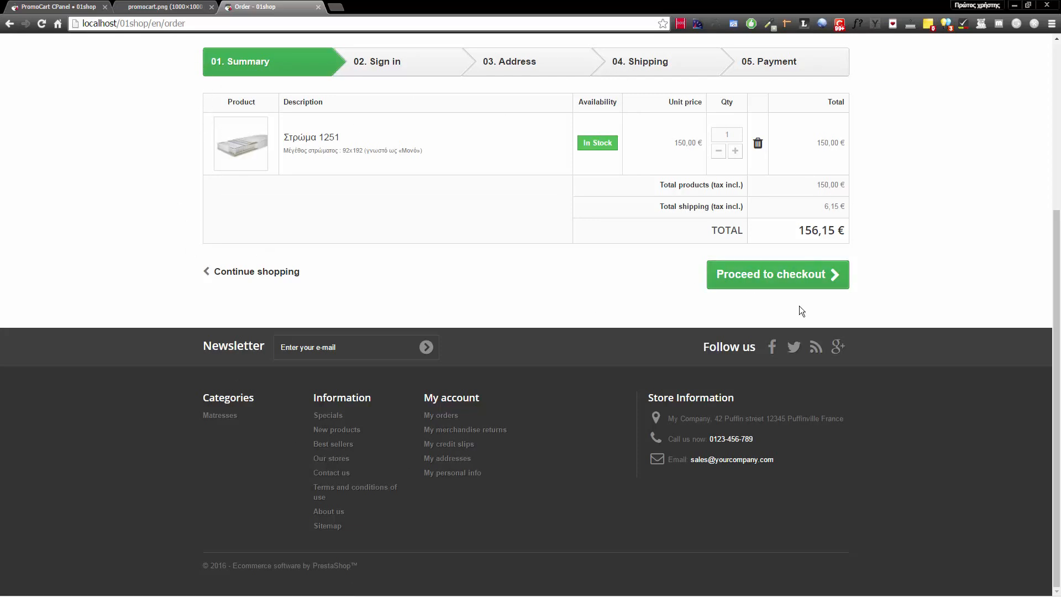
- Set both Your Content and Auto Content Directory Size to 12 and look at the cart page's full width
left_click(70, 7)
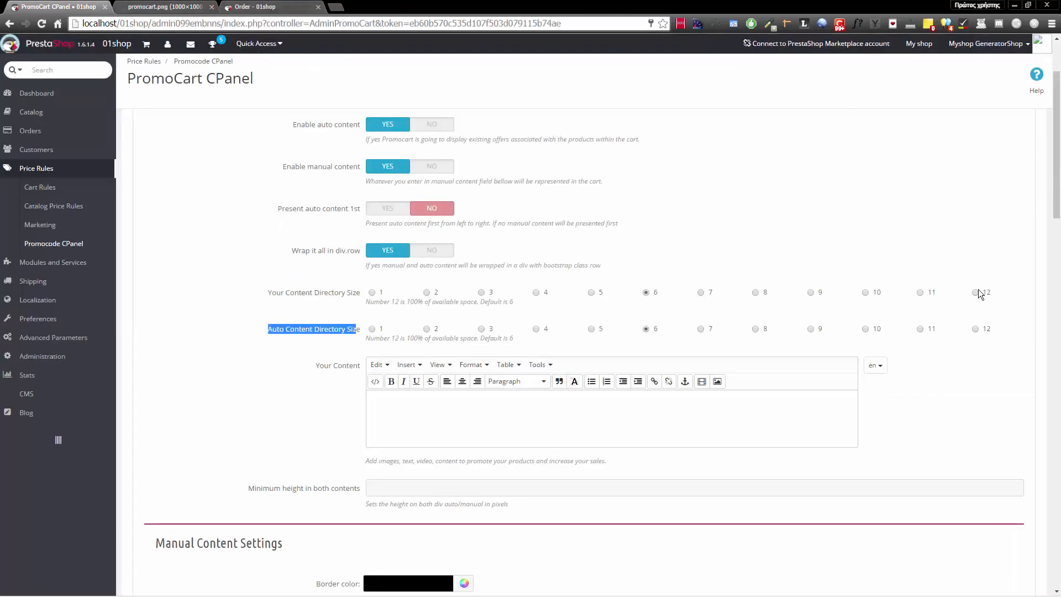
left_click(976, 328)
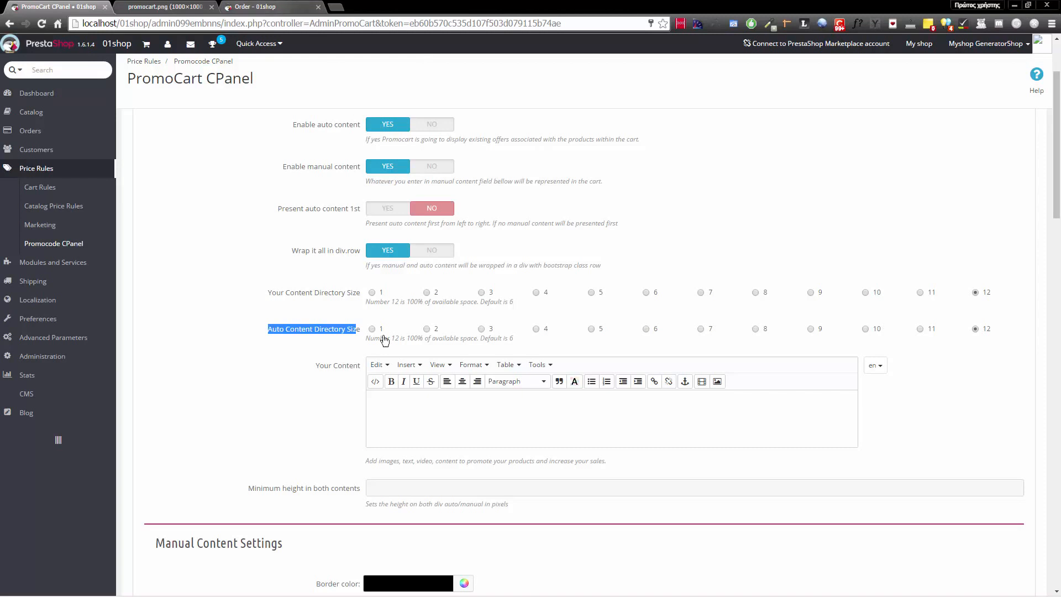
left_click_drag(268, 295, 360, 299)
left_click(260, 7)
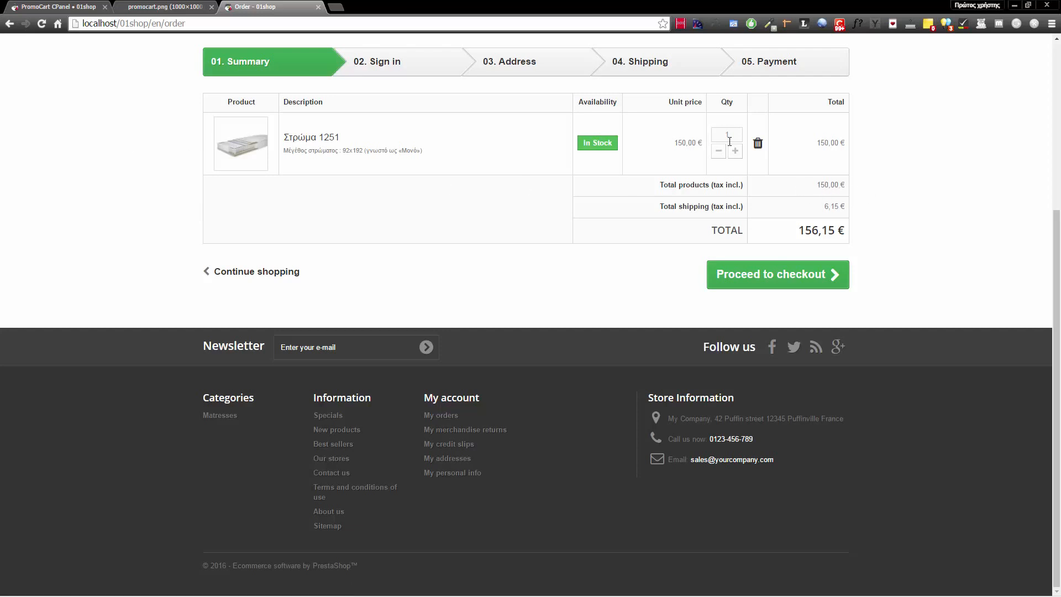
- Return to the PromoCart panel and fill Your Content with a Lorem ipsum placeholder paragraph
left_click(58, 7)
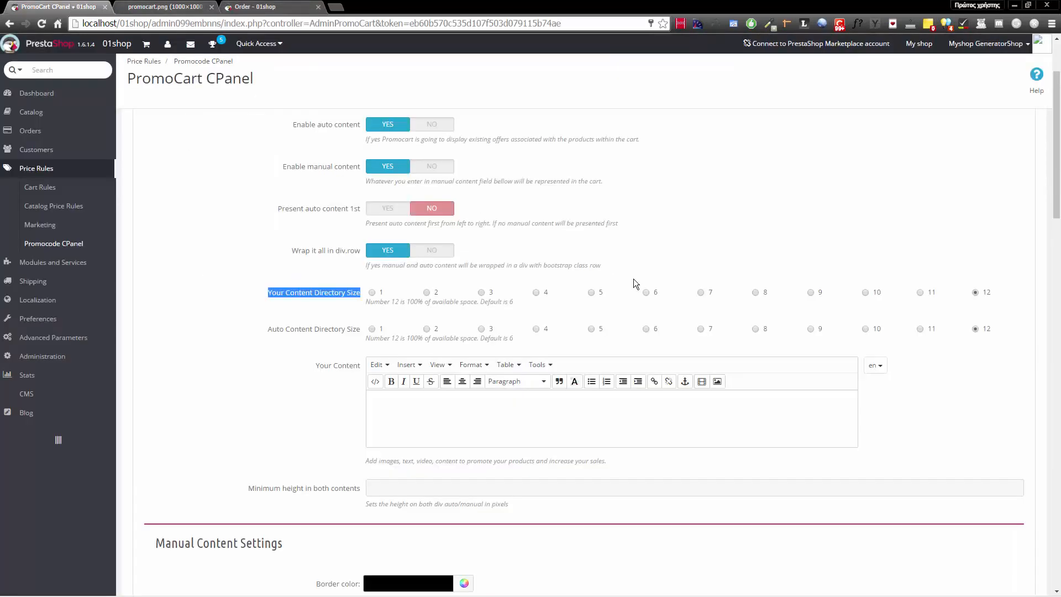
left_click(539, 415)
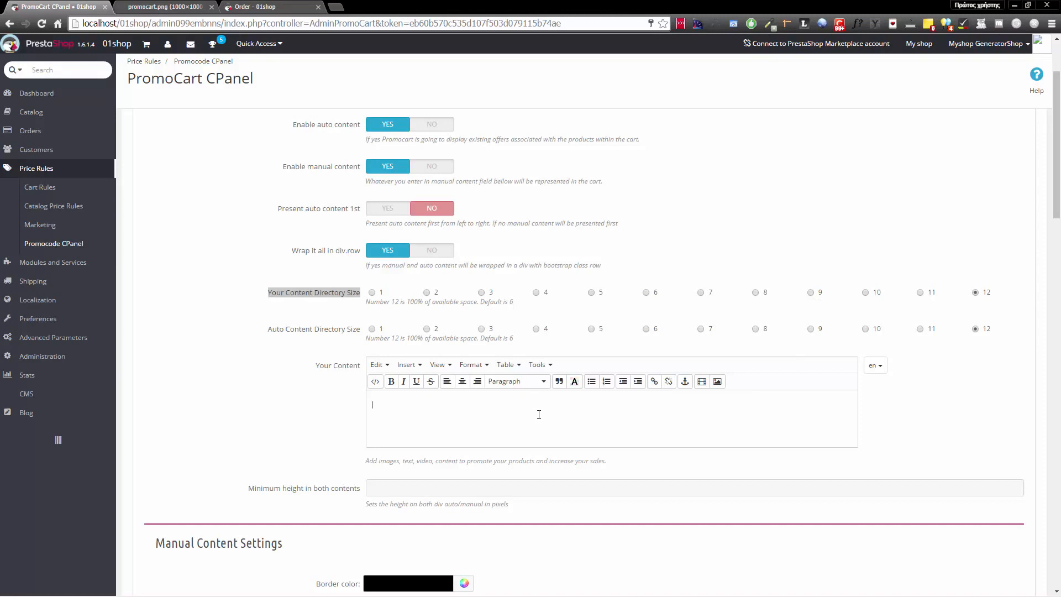
left_click(873, 26)
type("Lorem ipsum dolor sit amet, consectetuer adipiscing elit. Vestibulum turpis sem, aliquet eget, lobortis pellentesque, rutrum eu, nisl. Pellentesque posuere. Cras non dolor. Maecenas ullamcorper, dui et placerat feugiat, eros pede varius nisi, condimentum viverra felis nunc et lorem.")
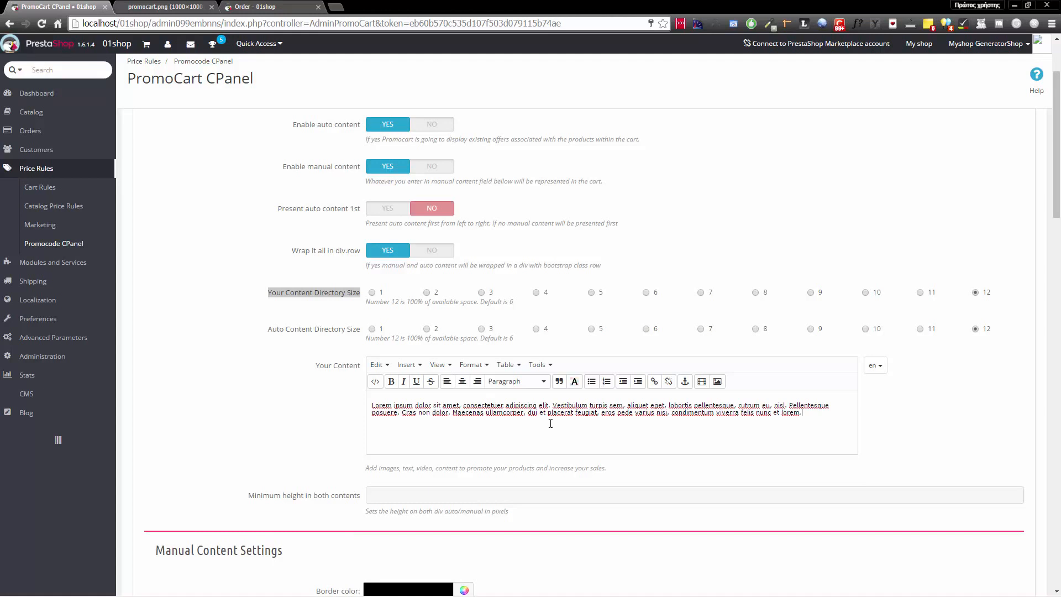
- Replace the placeholder paragraph in Your Content with "Hello, check out our latest offers!"
key("ctrl+a")
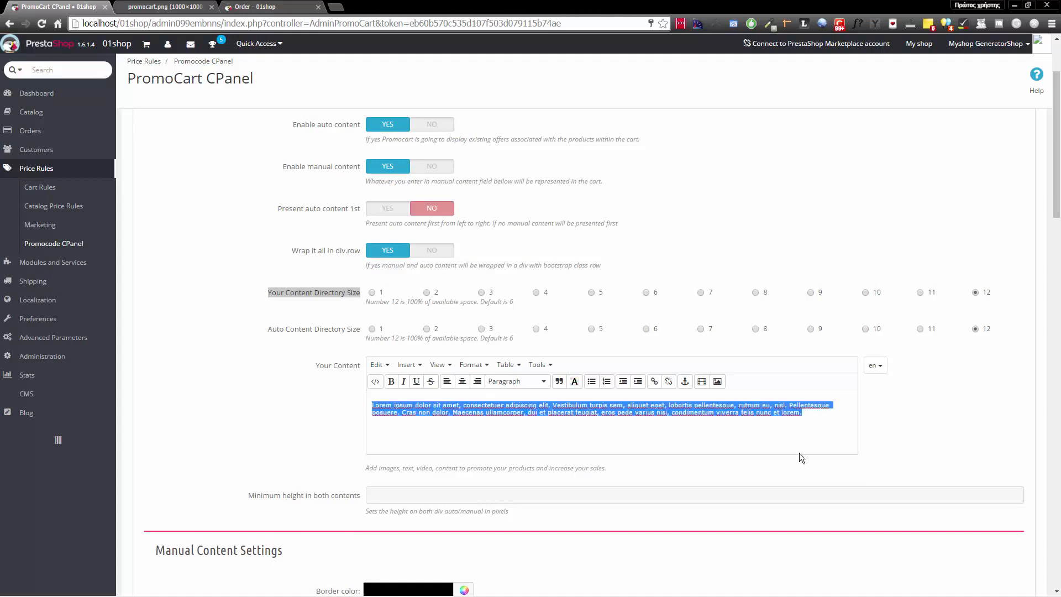
type("Hello,")
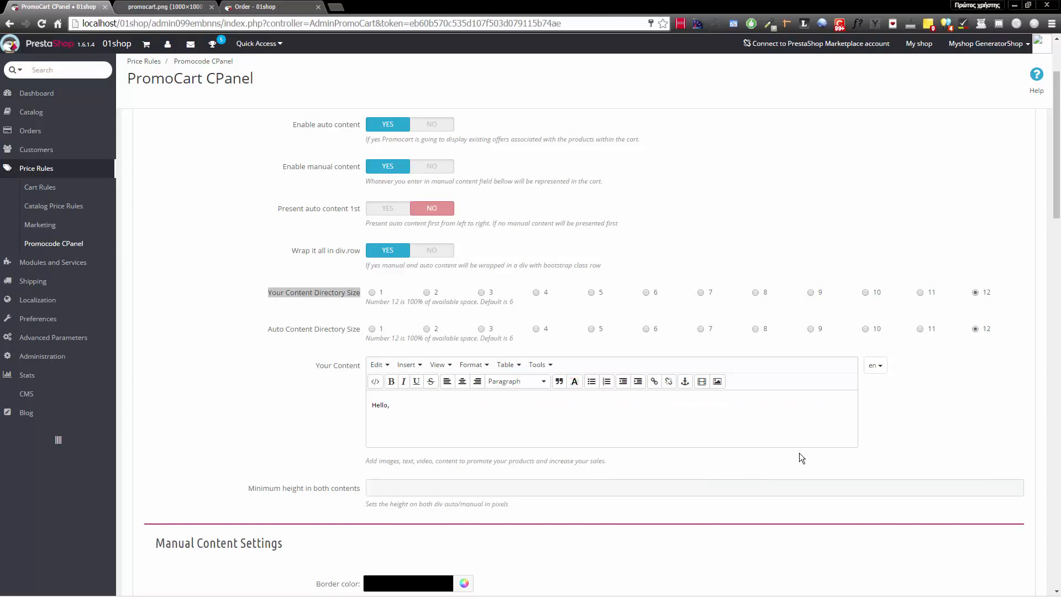
type(" check")
type("out ")
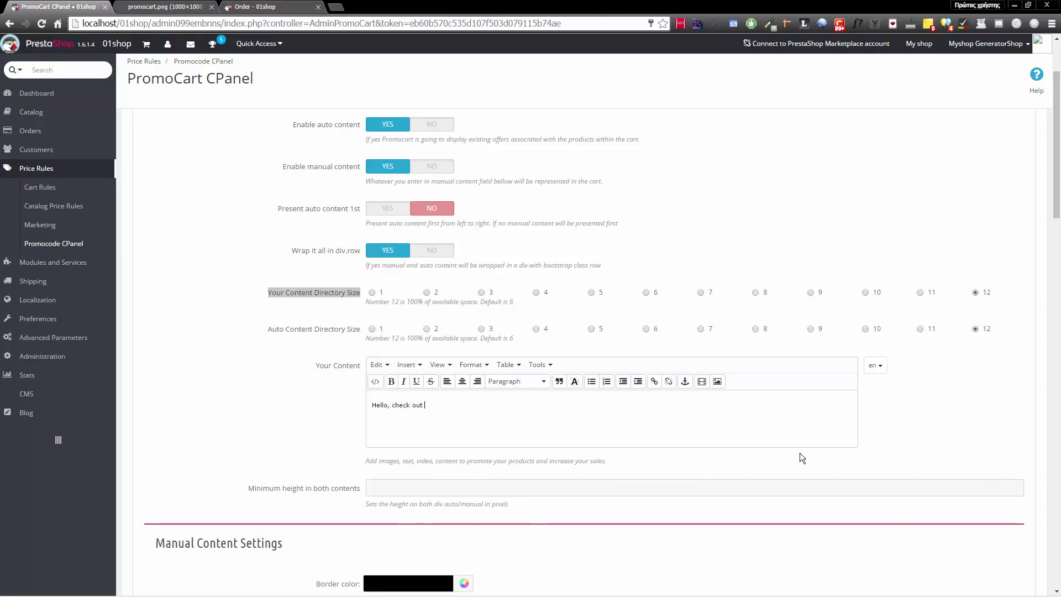
type("our laterst offers!")
left_click_drag(449, 406, 451, 406)
key("BackSpace")
- Set the minimum height in both contents to 300, entered as a number without a unit
scroll(464, 417, "down", 2)
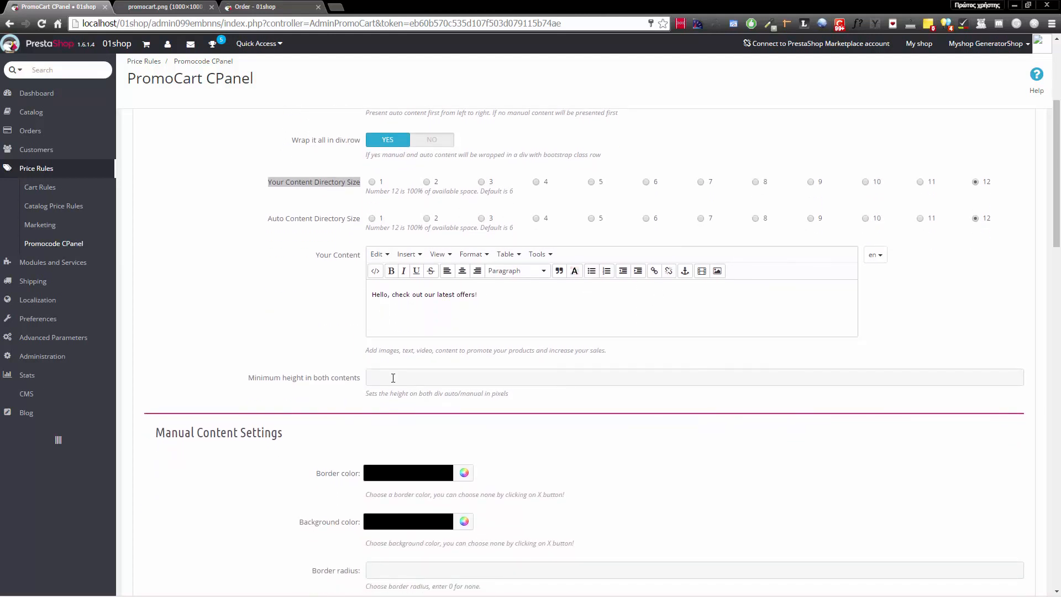
left_click(394, 377)
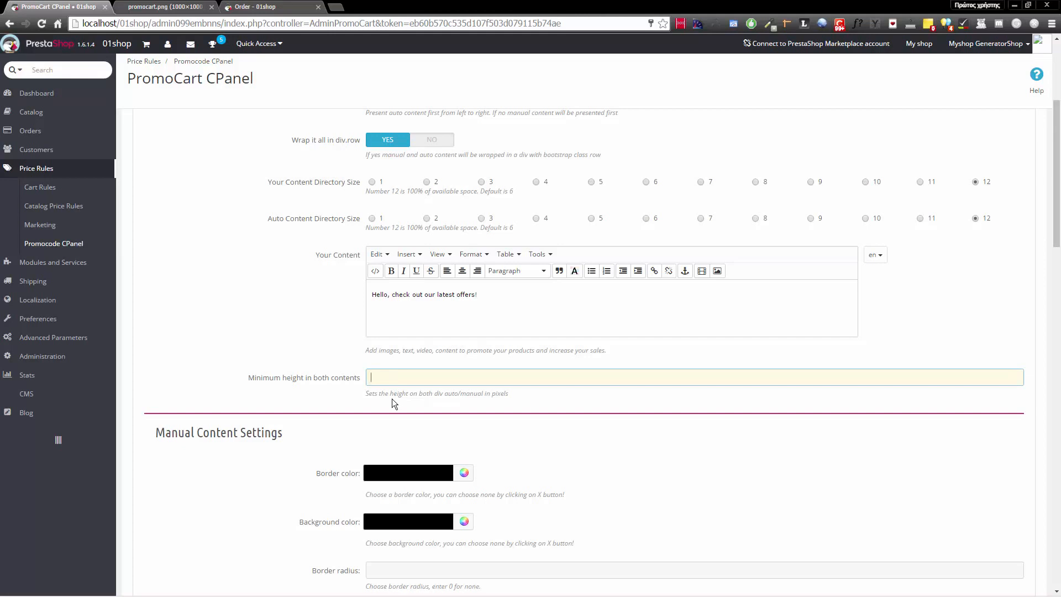
type("300")
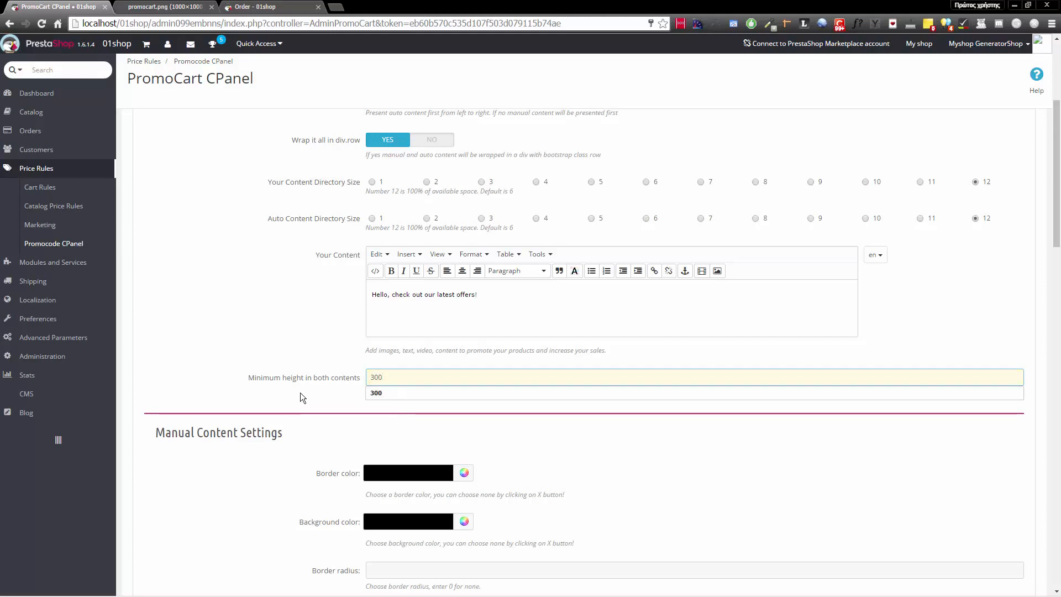
left_click(300, 392)
double_click(491, 395)
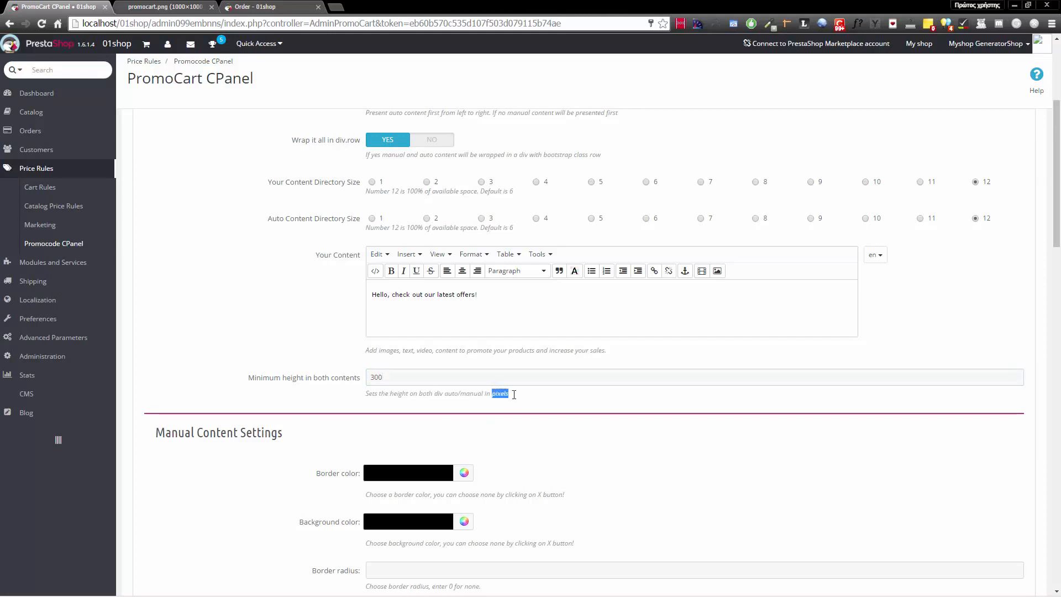
left_click(473, 378)
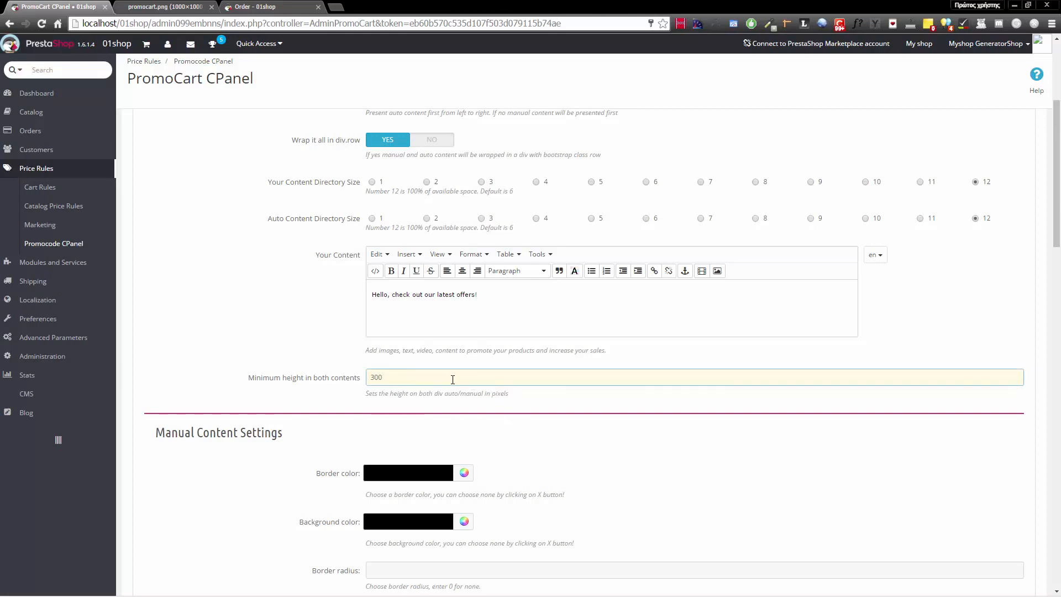
type("px")
key("BackSpace")
key("BackSpace")
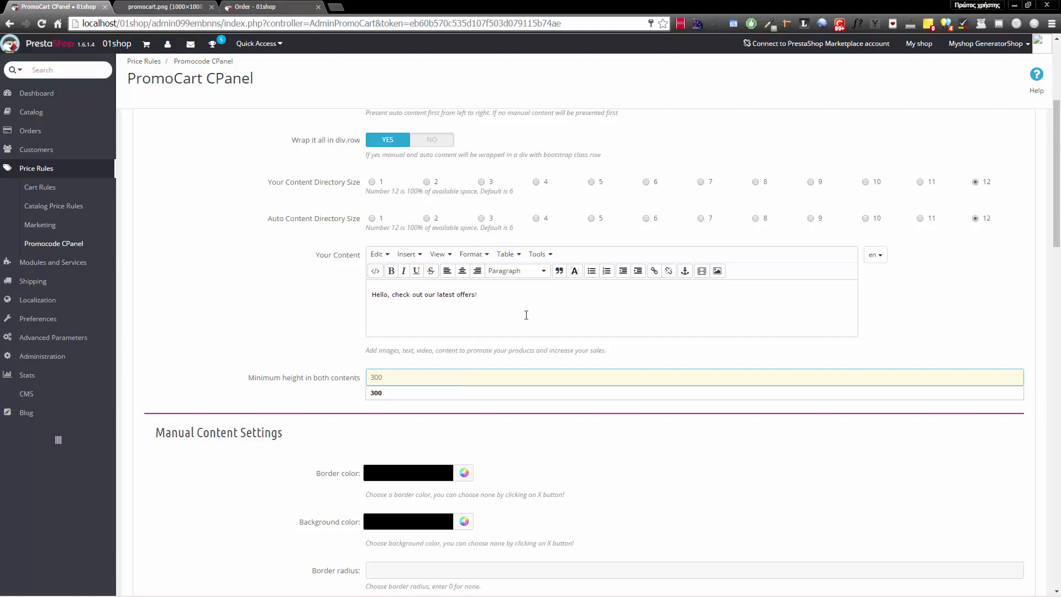
left_click(508, 349)
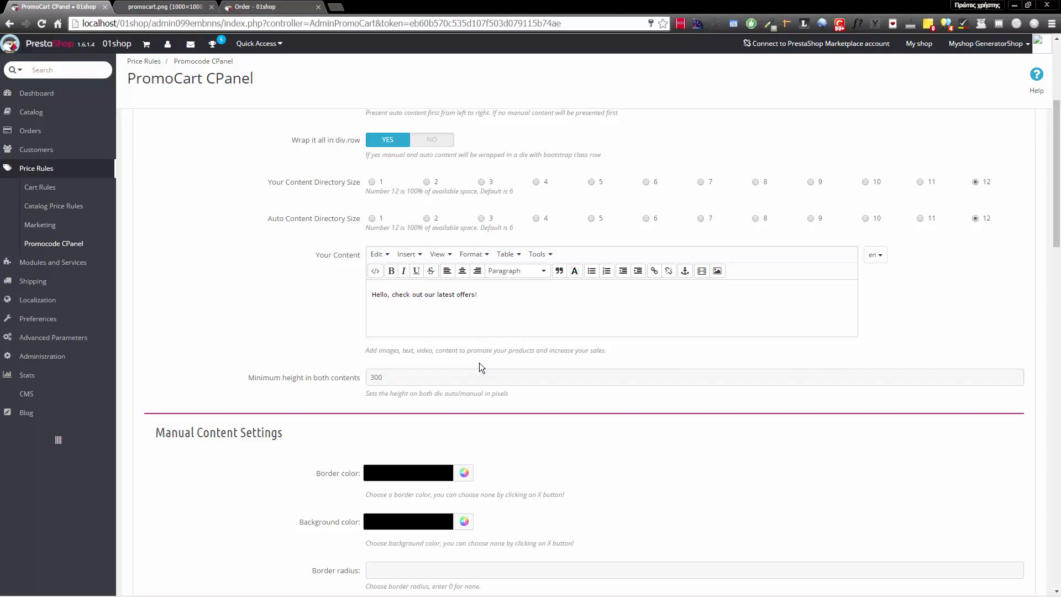
- Examine the Manual Content Settings section and compare it with the text in Your Content that it styles
scroll(480, 362, "up", 2)
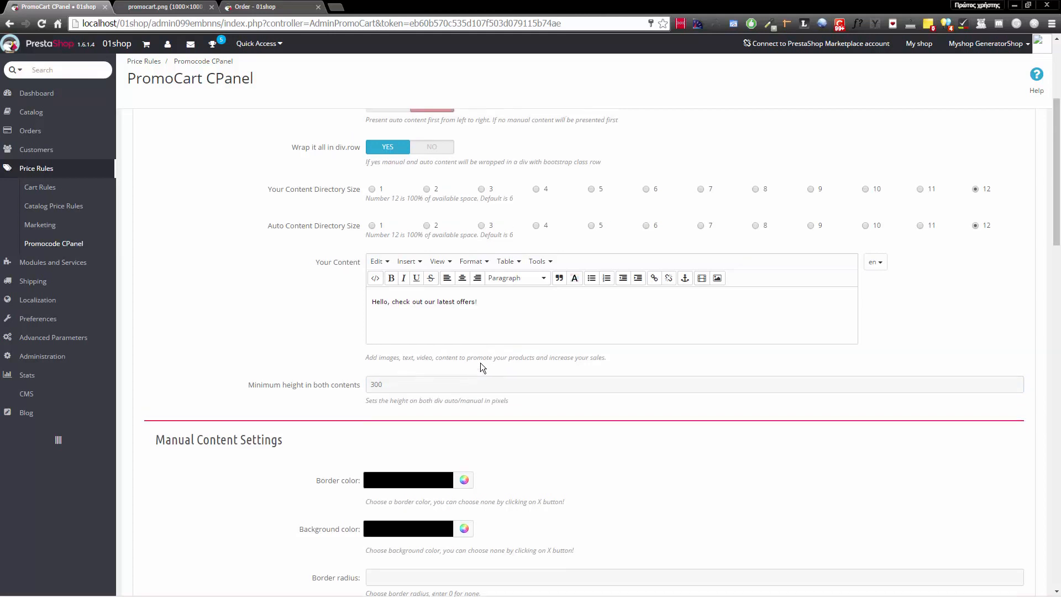
scroll(466, 389, "down", 3)
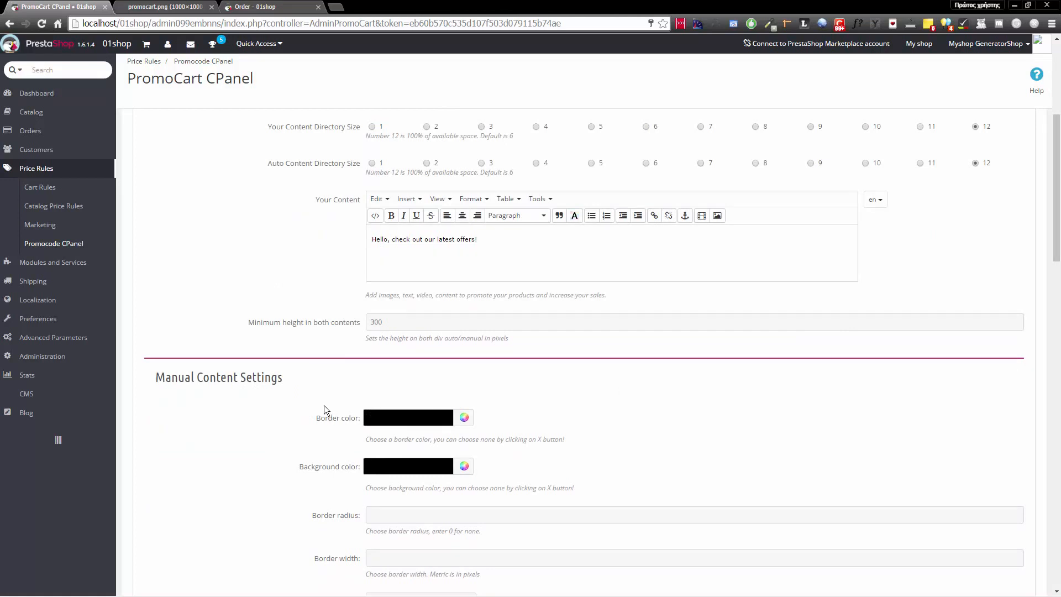
scroll(324, 410, "down", 2)
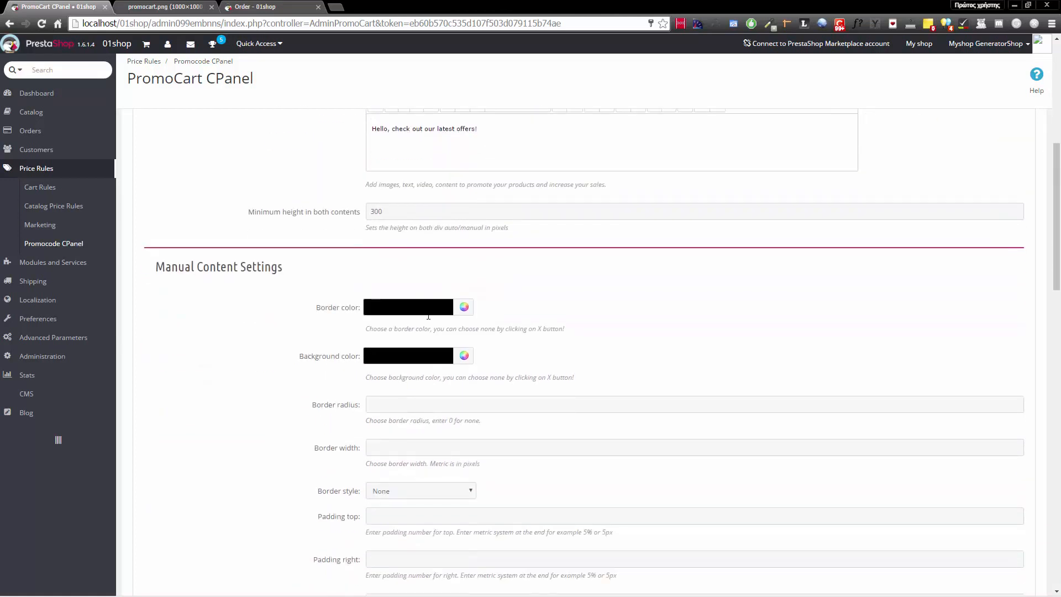
left_click_drag(165, 269, 276, 274)
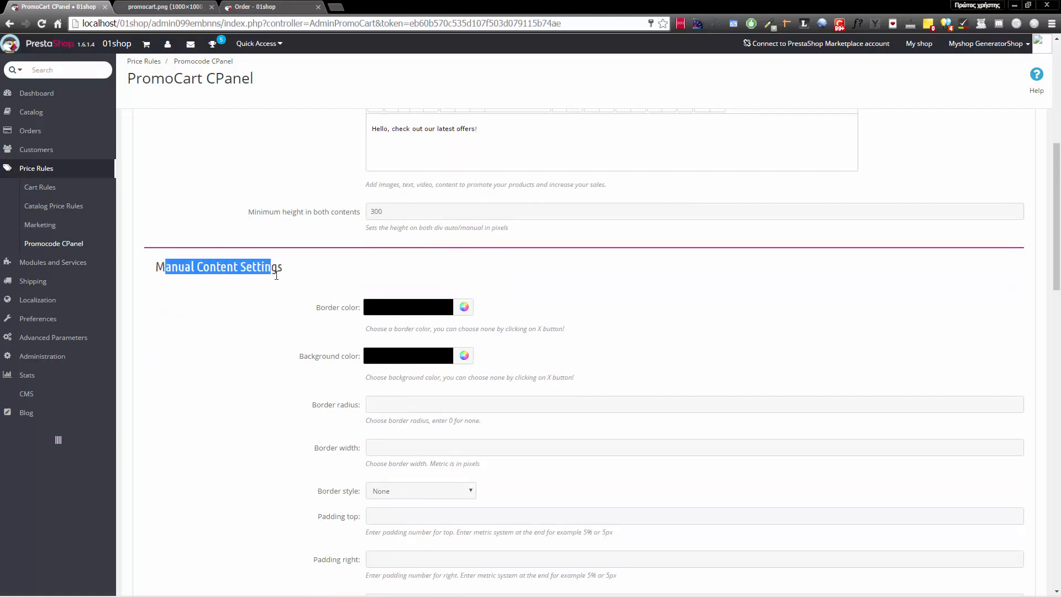
scroll(548, 247, "up", 2)
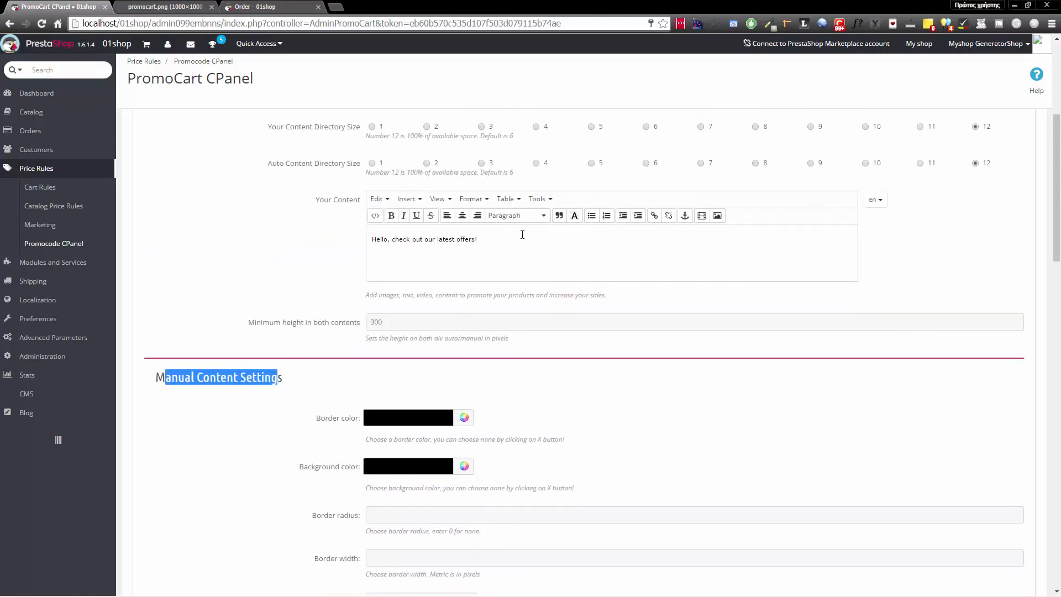
left_click_drag(515, 238, 369, 239)
scroll(350, 337, "up", 1)
scroll(334, 320, "down", 3)
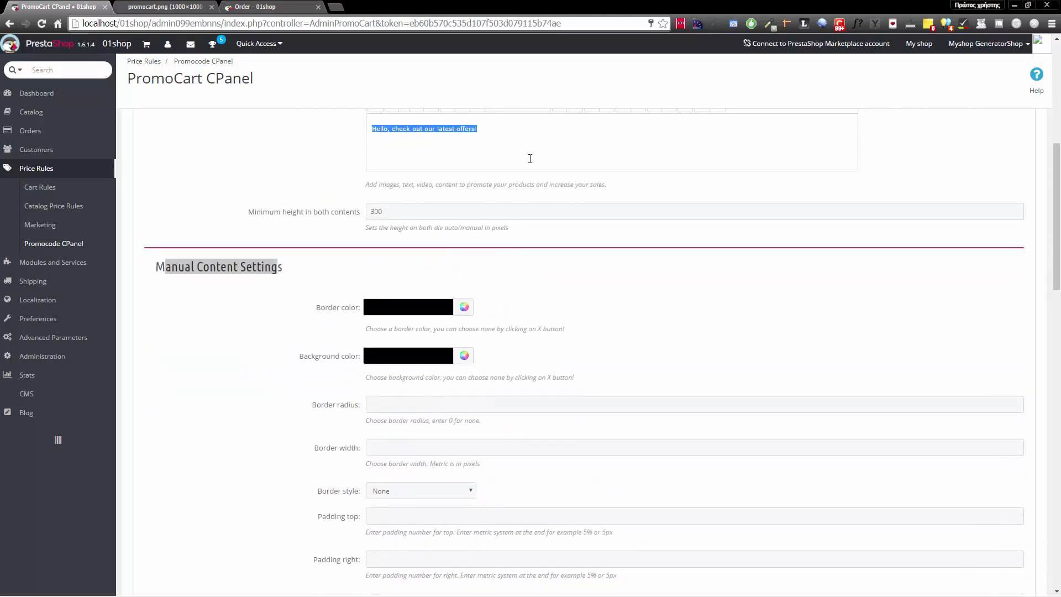
left_click(530, 159)
scroll(497, 237, "up", 2)
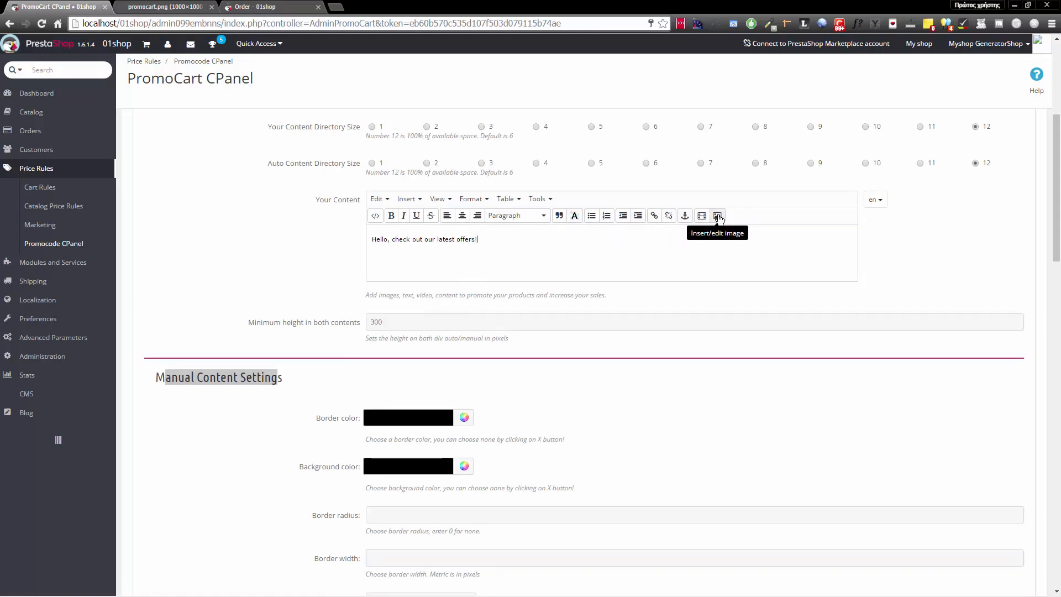
- Make the offer sentence in Your Content bold and italic, and glance at the storefront cart page
left_click_drag(504, 237, 391, 223)
left_click(392, 216)
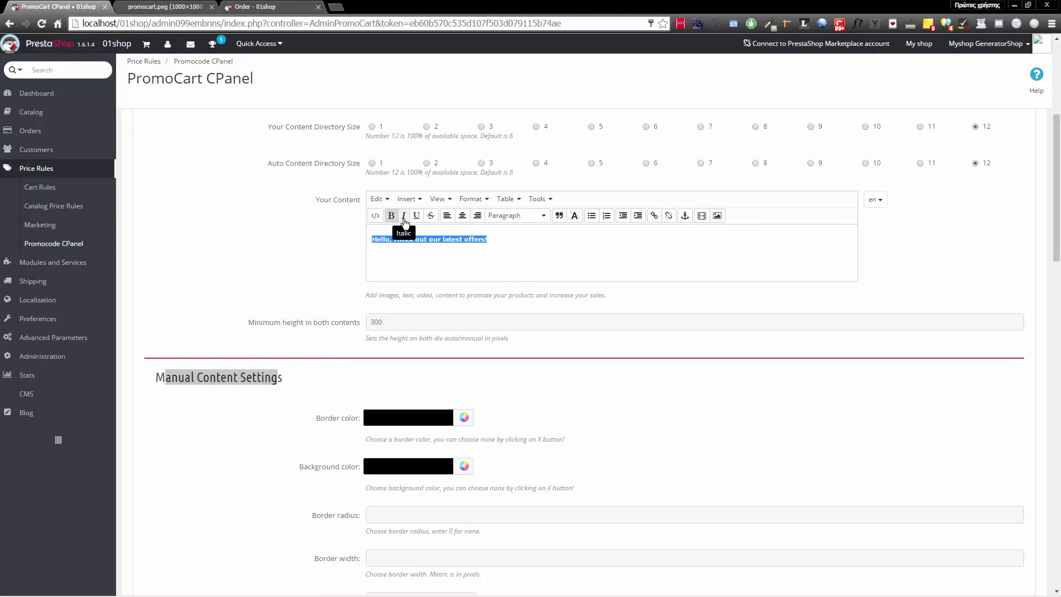
left_click(404, 216)
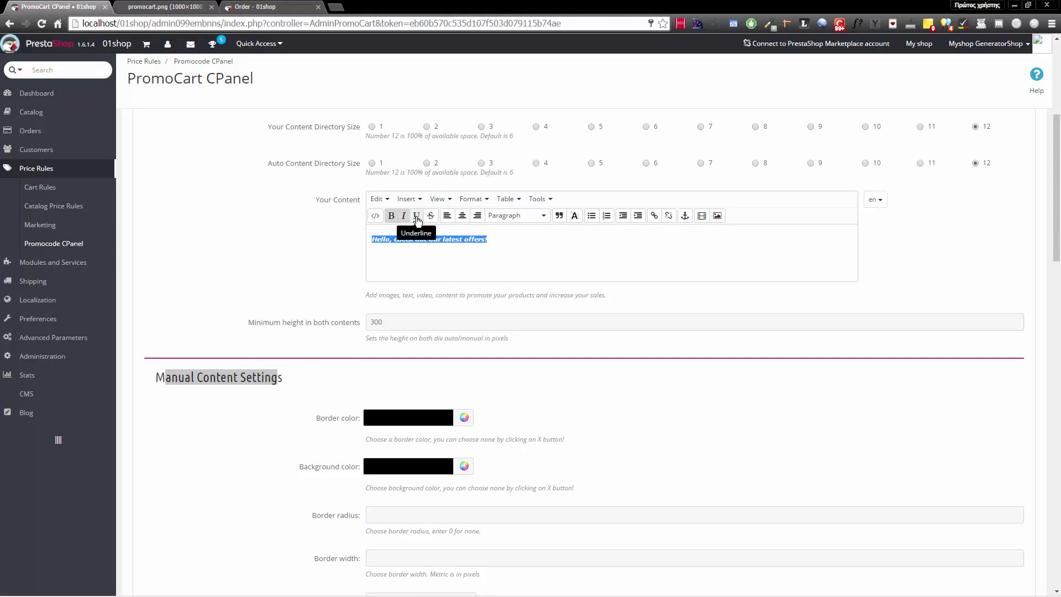
left_click(641, 384)
left_click(256, 6)
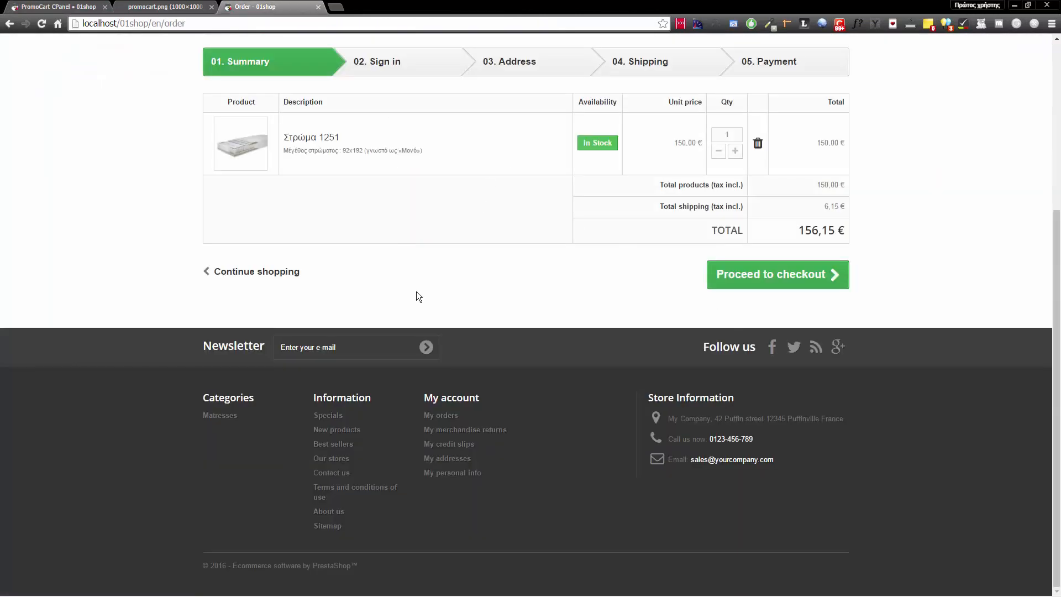
left_click(61, 6)
- In Manual Content Settings, set the border color to #3b3b3b and the background color to #fdffde
scroll(496, 433, "down", 2)
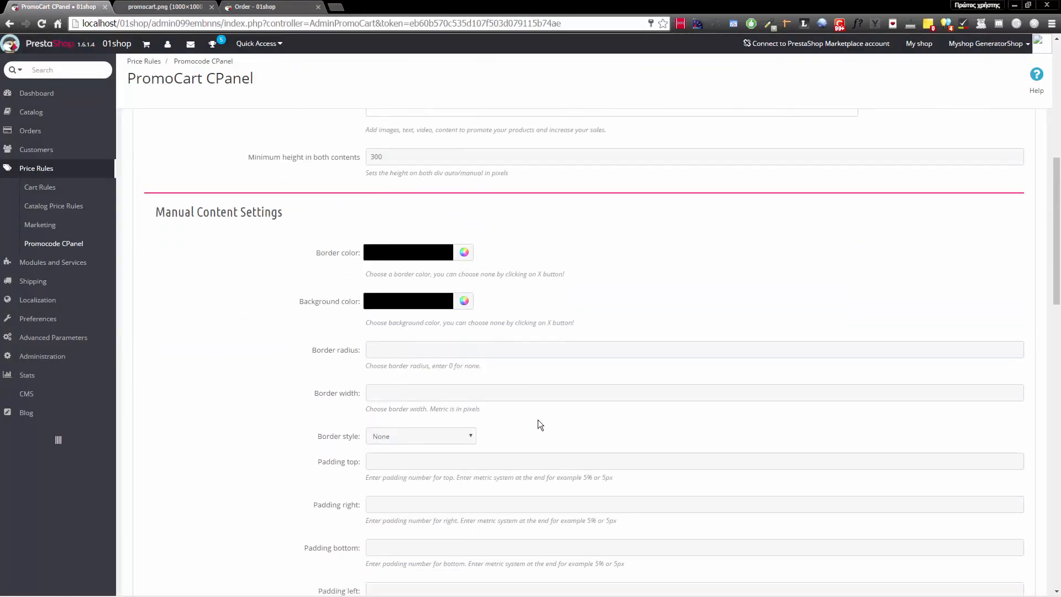
scroll(541, 425, "down", 3)
scroll(433, 212, "up", 2)
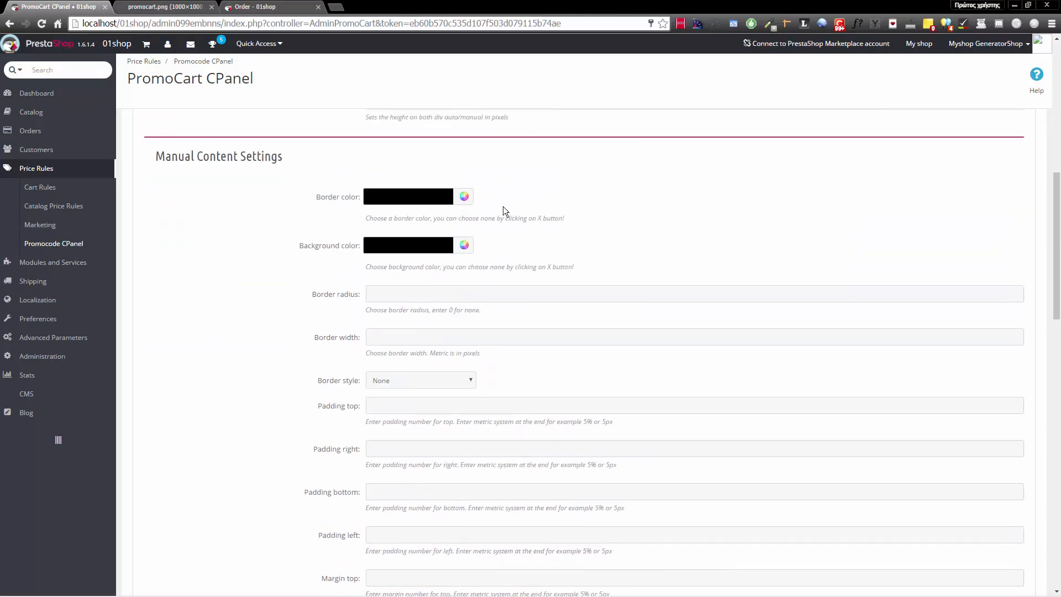
left_click(465, 198)
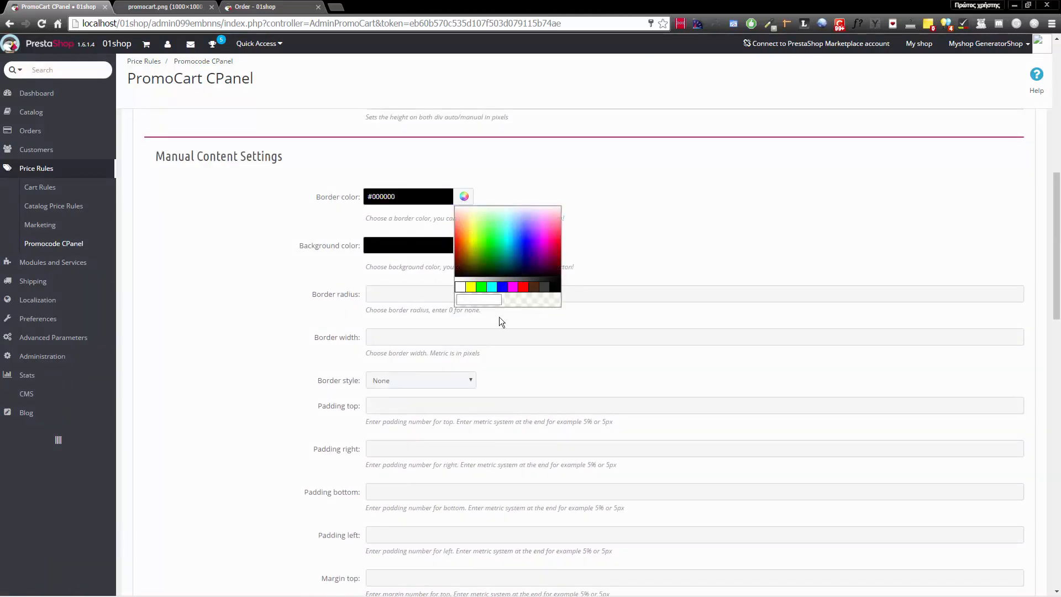
left_click(545, 287)
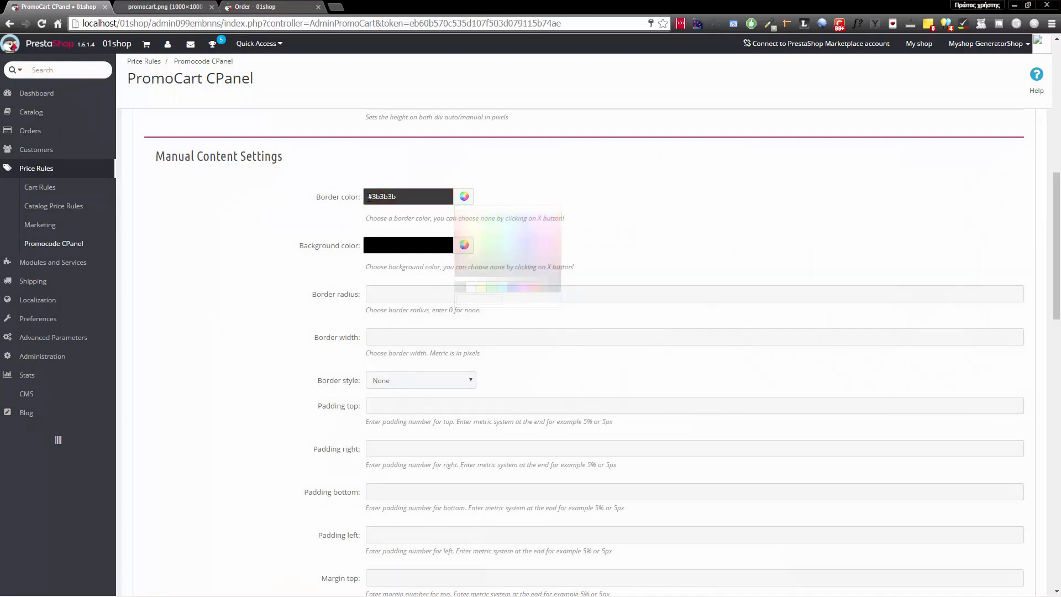
left_click(464, 245)
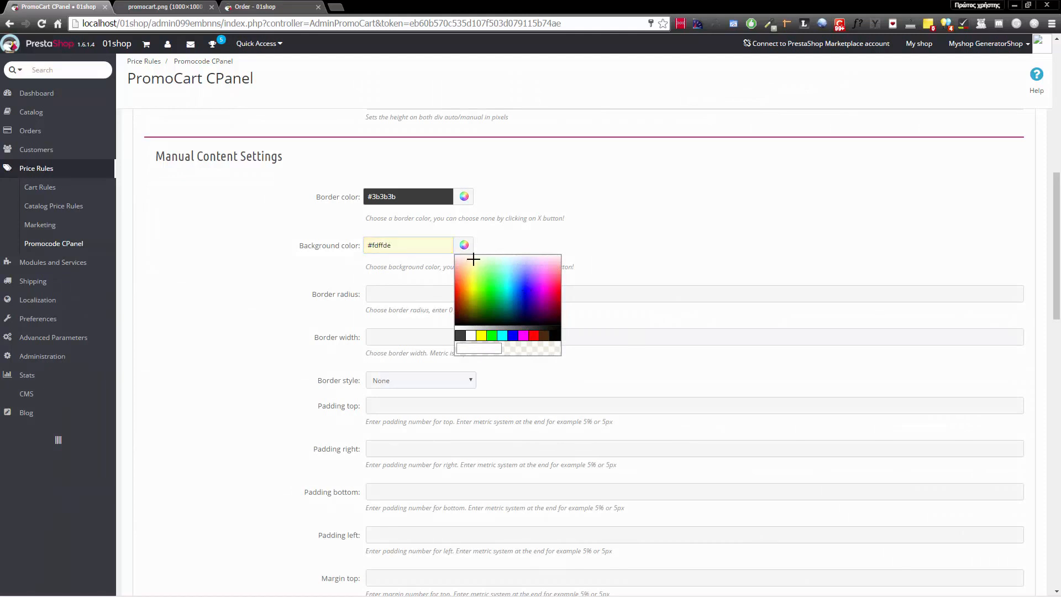
left_click(472, 258)
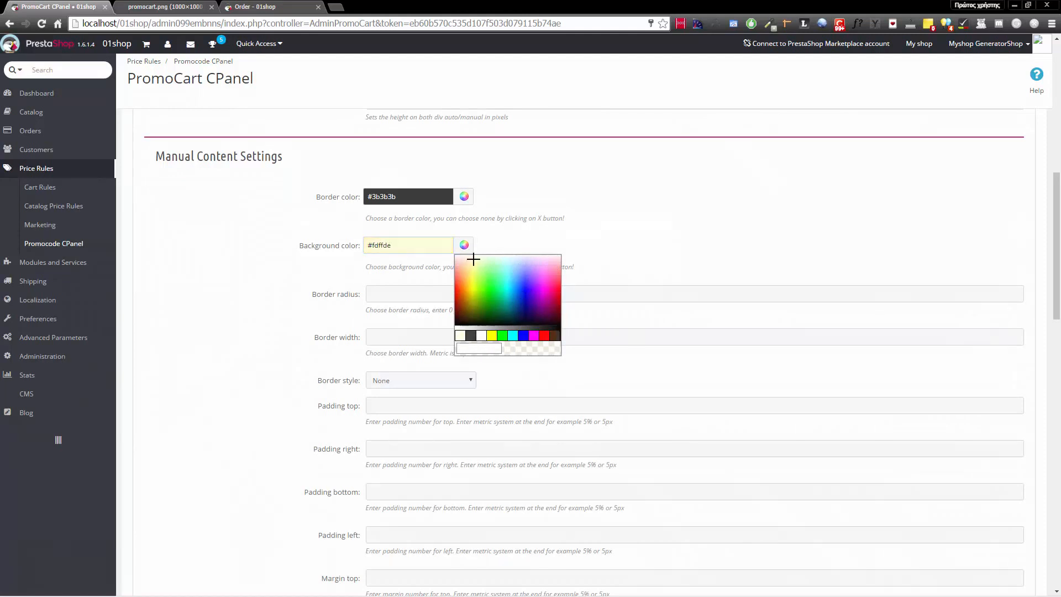
- Give the manual content a border radius of 3, a border width of 2 and the Solid border style
left_click(384, 295)
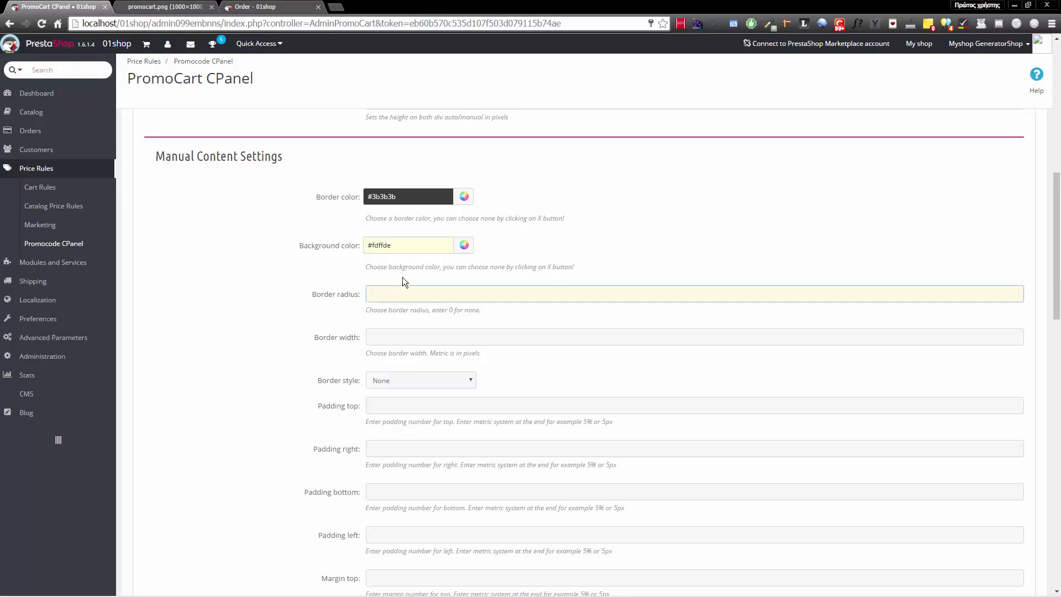
type("3")
left_click(456, 306)
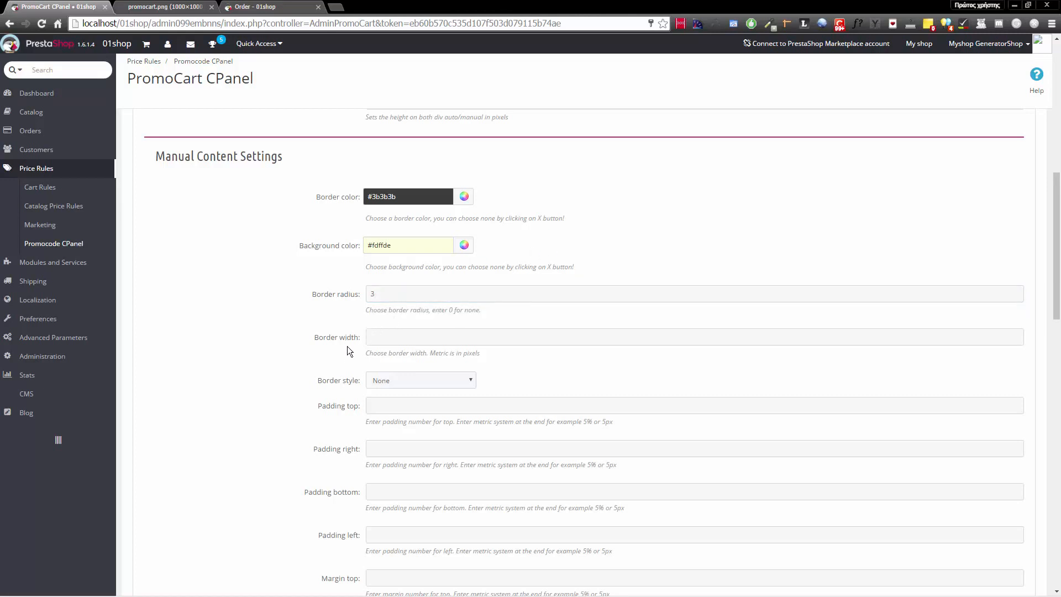
left_click(383, 335)
type("2")
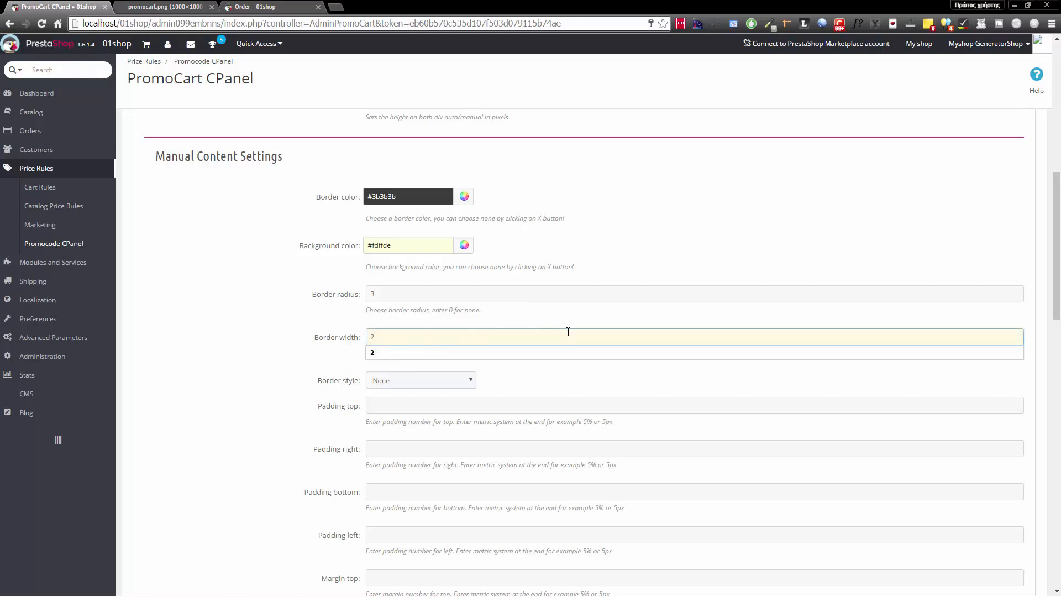
left_click(555, 373)
scroll(427, 273, "down", 3)
left_click(435, 220)
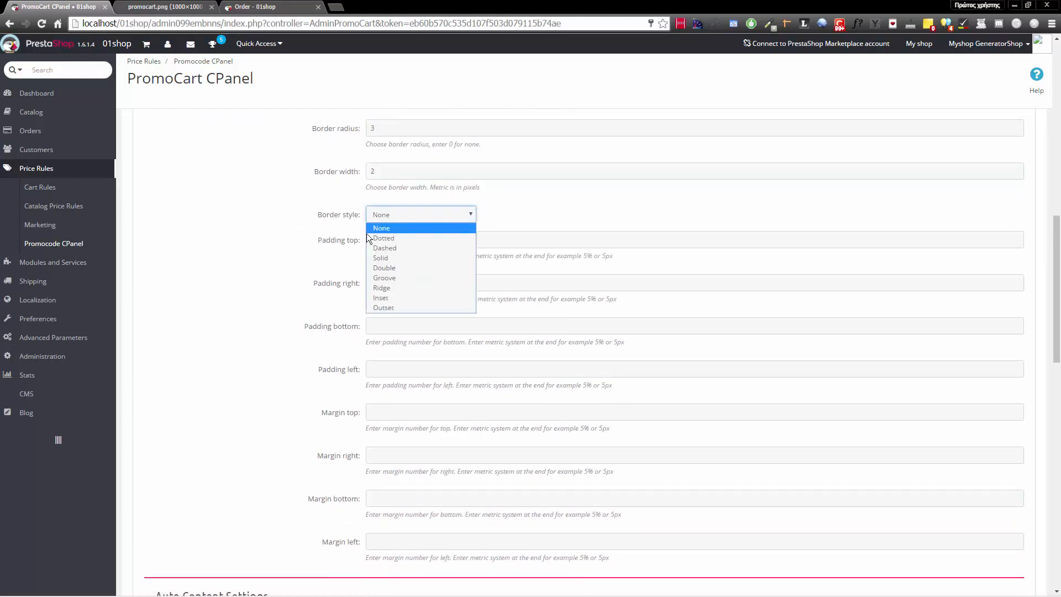
left_click(401, 259)
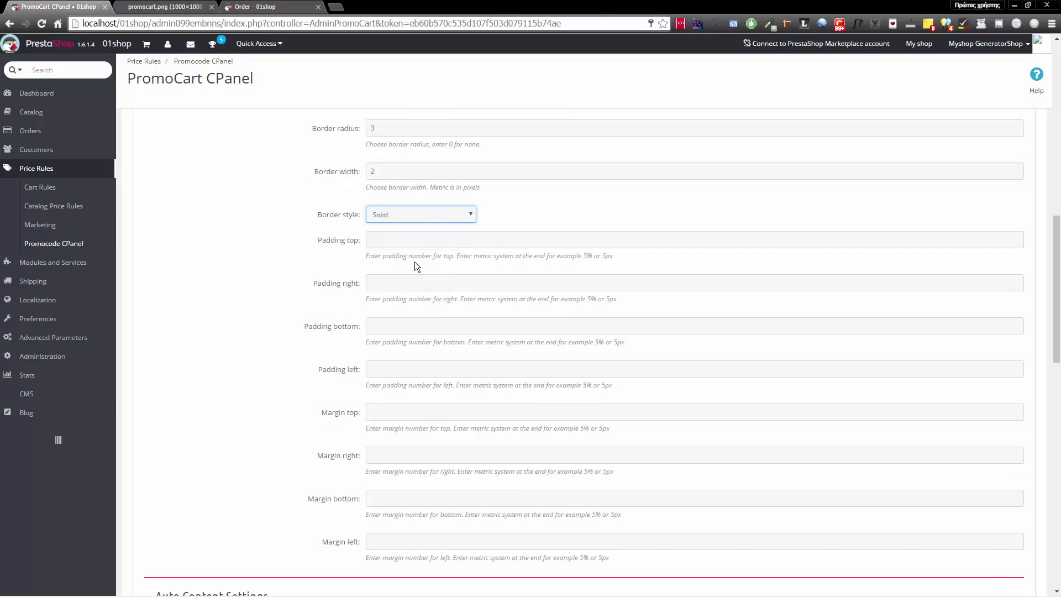
- Set the manual content's top, right, bottom and left padding to 10px each
left_click(391, 241)
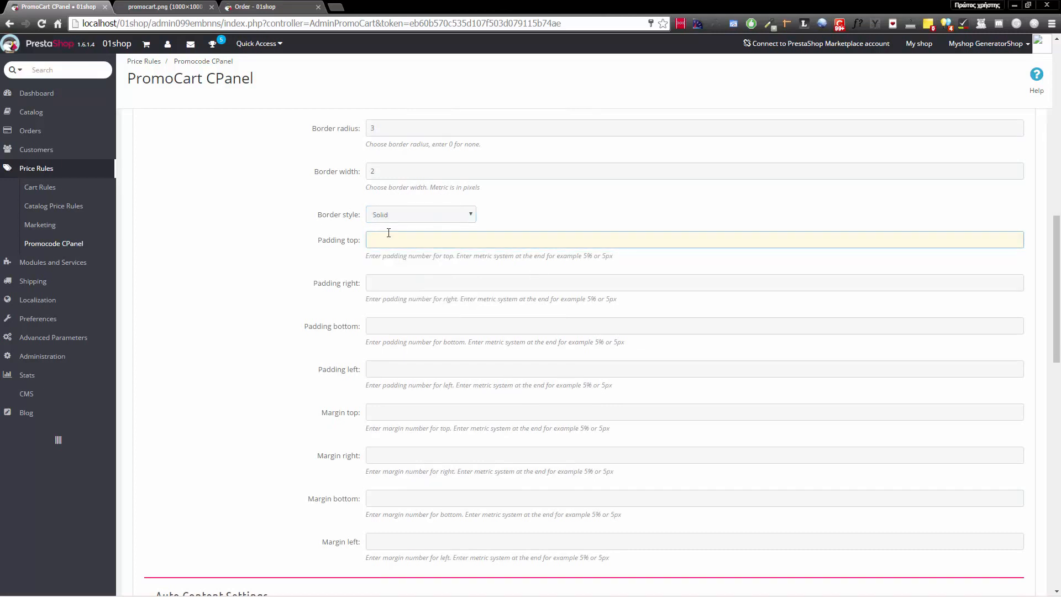
type("10px")
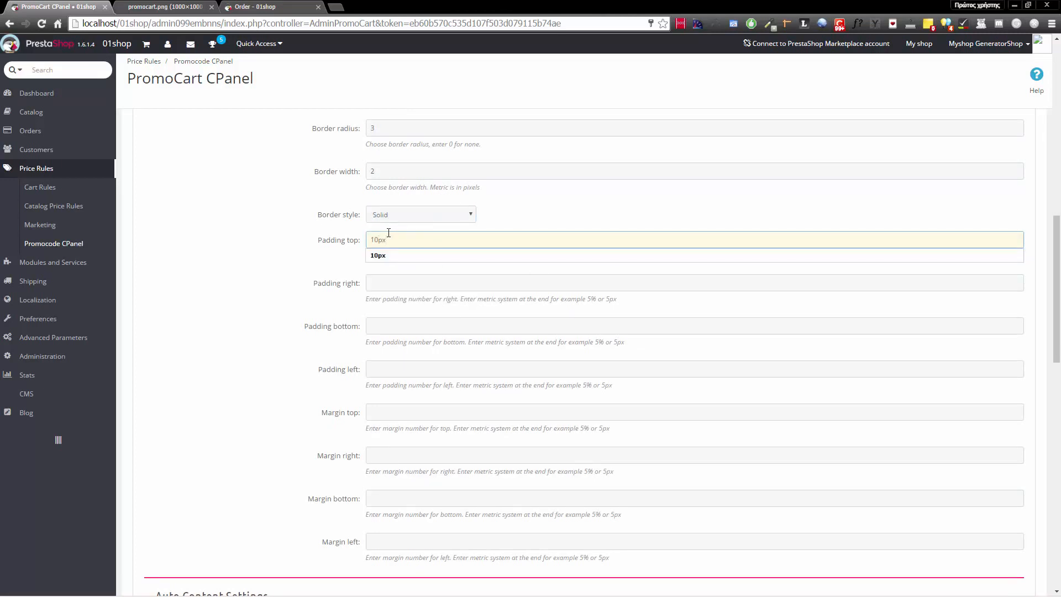
left_click_drag(387, 240, 378, 240)
left_click(502, 241)
double_click(417, 240)
left_click(408, 284)
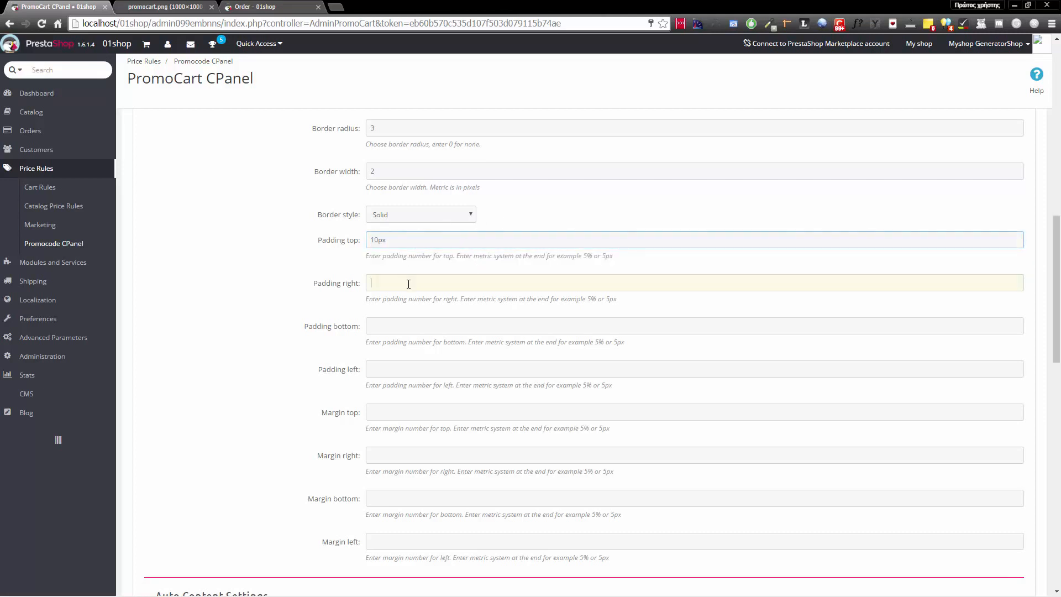
type("10px")
left_click(419, 331)
type("10px")
left_click(419, 368)
type("10px")
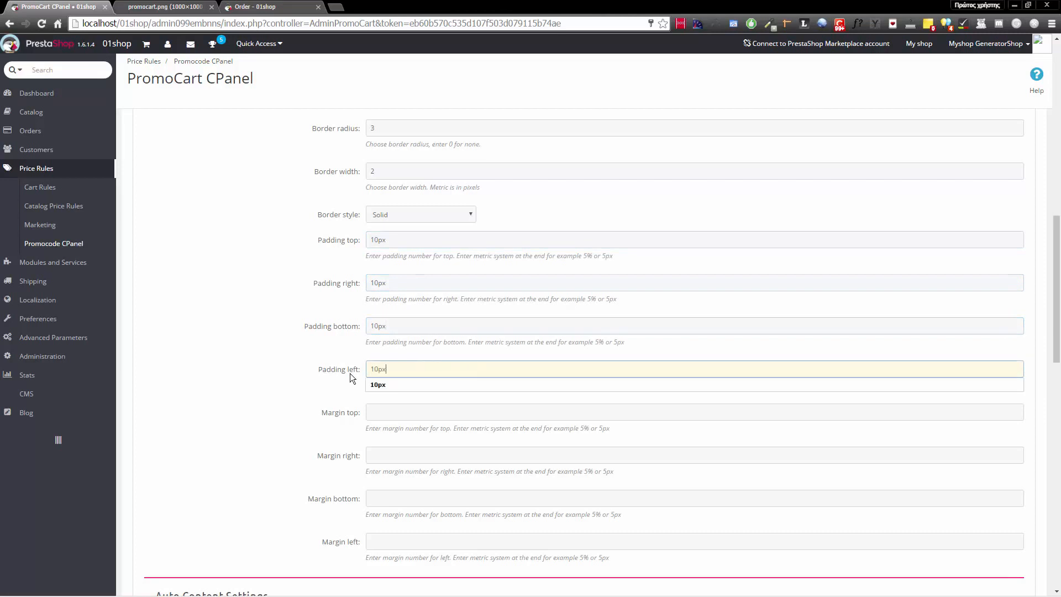
- Set the manual content's top and bottom margins to 20px and its right and left margins to 0
left_click(356, 377)
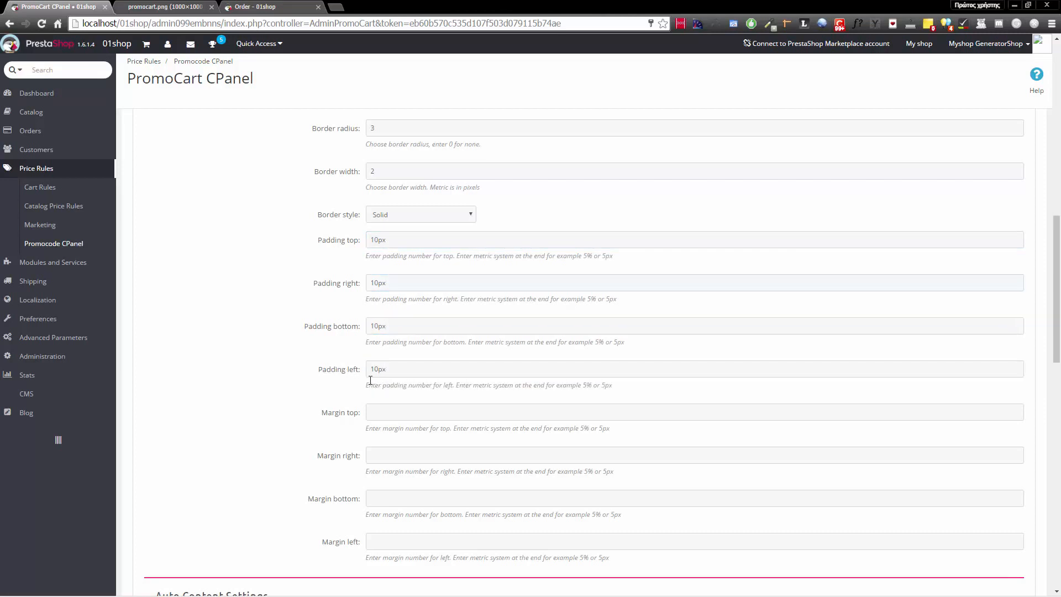
left_click(383, 410)
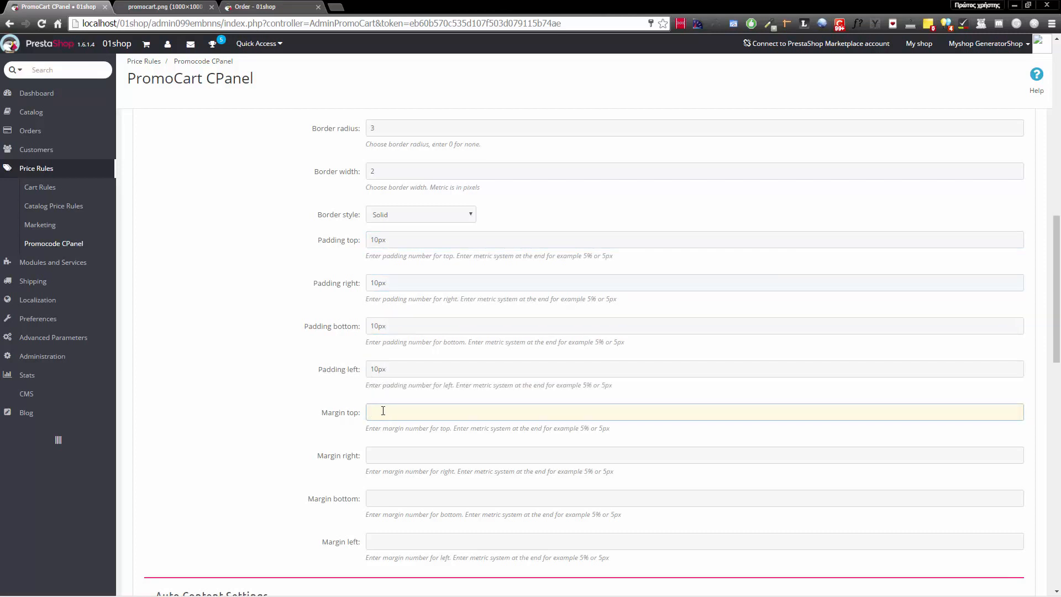
type("20px")
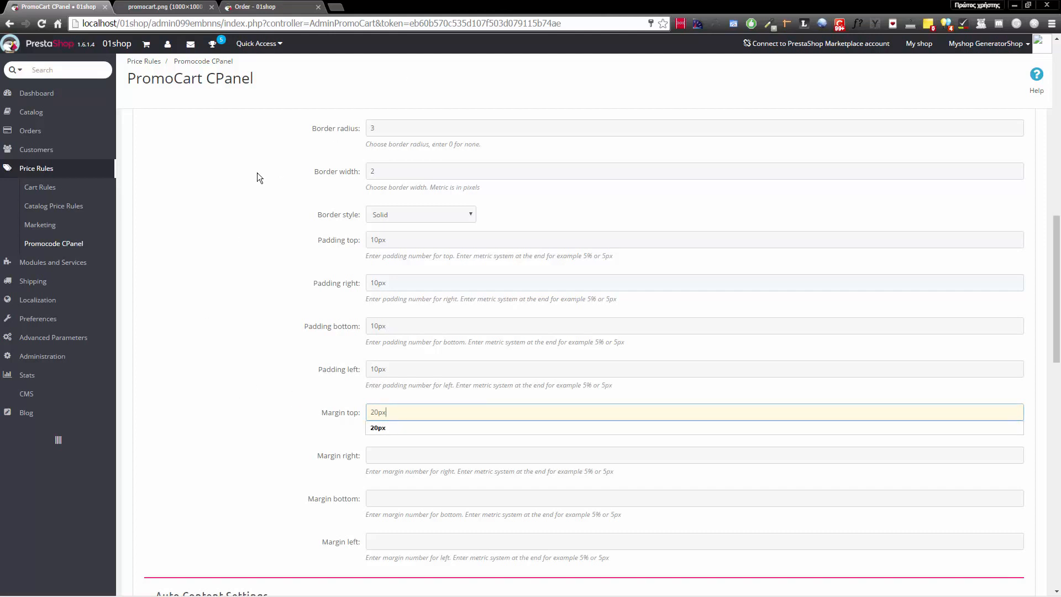
left_click(259, 9)
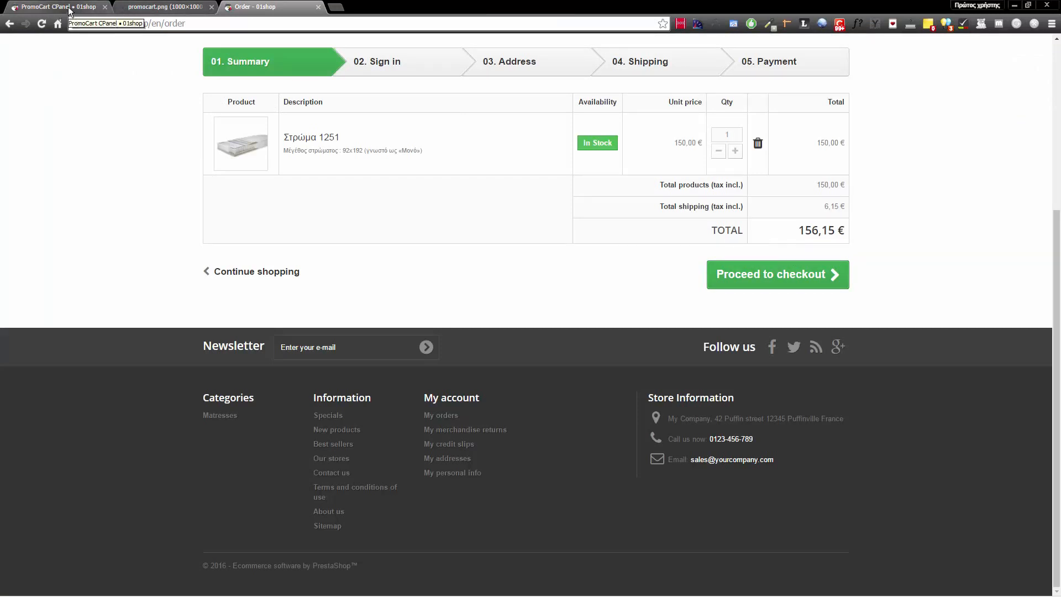
left_click(143, 8)
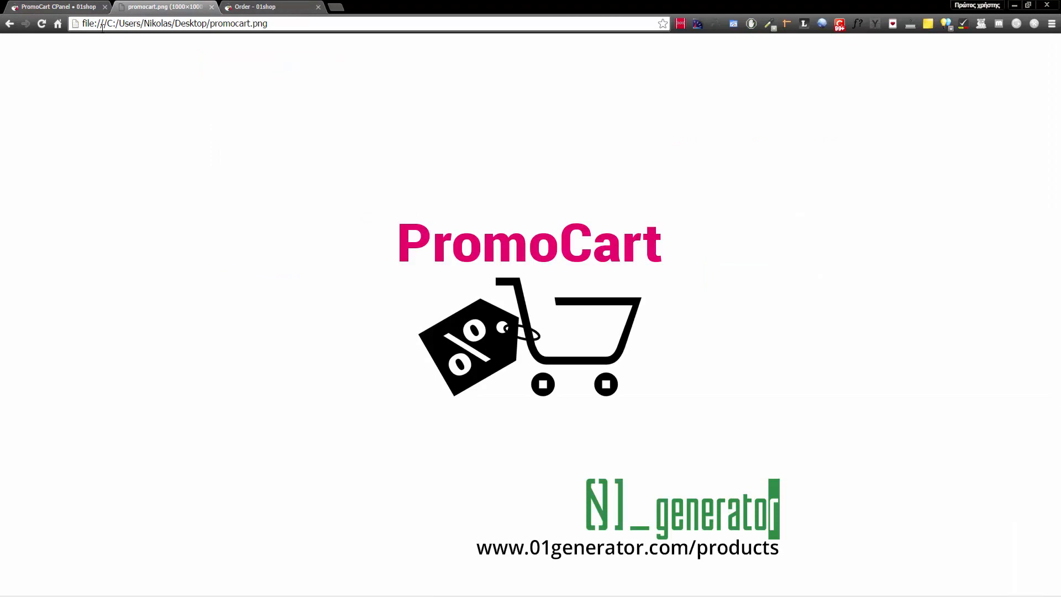
left_click(54, 7)
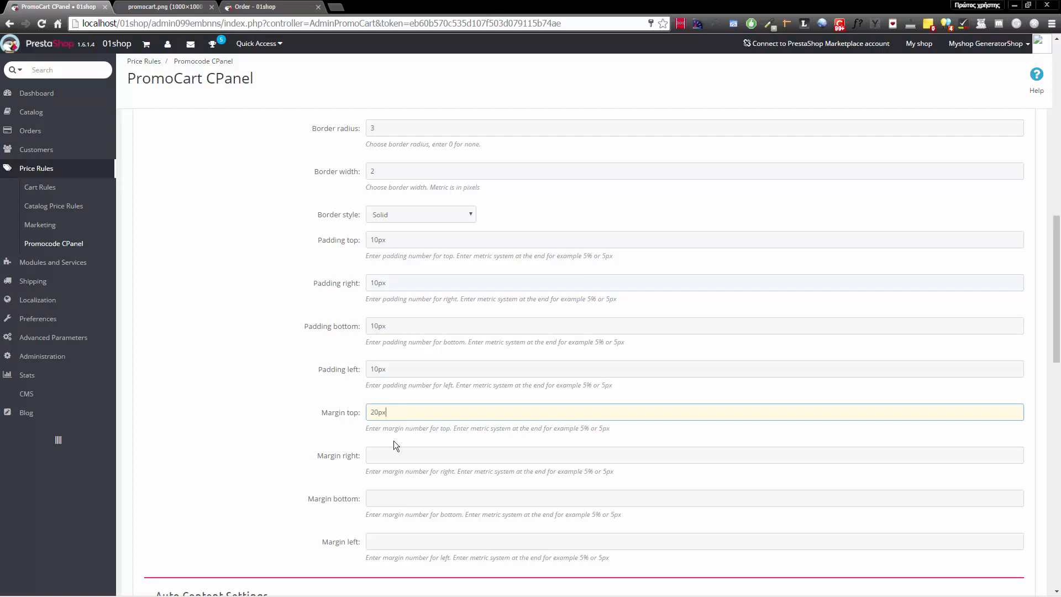
key("Tab")
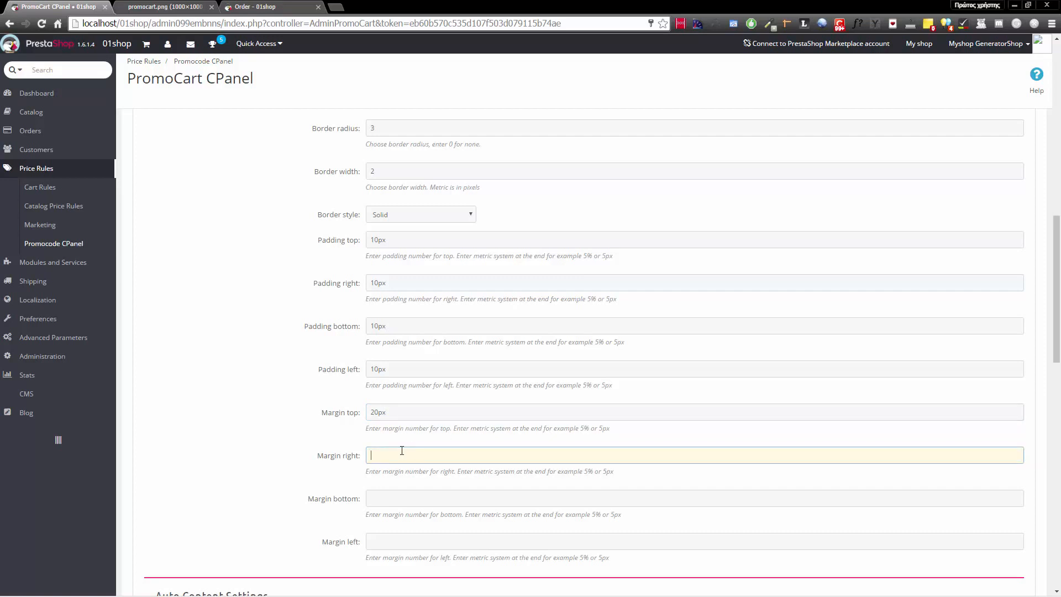
type("0")
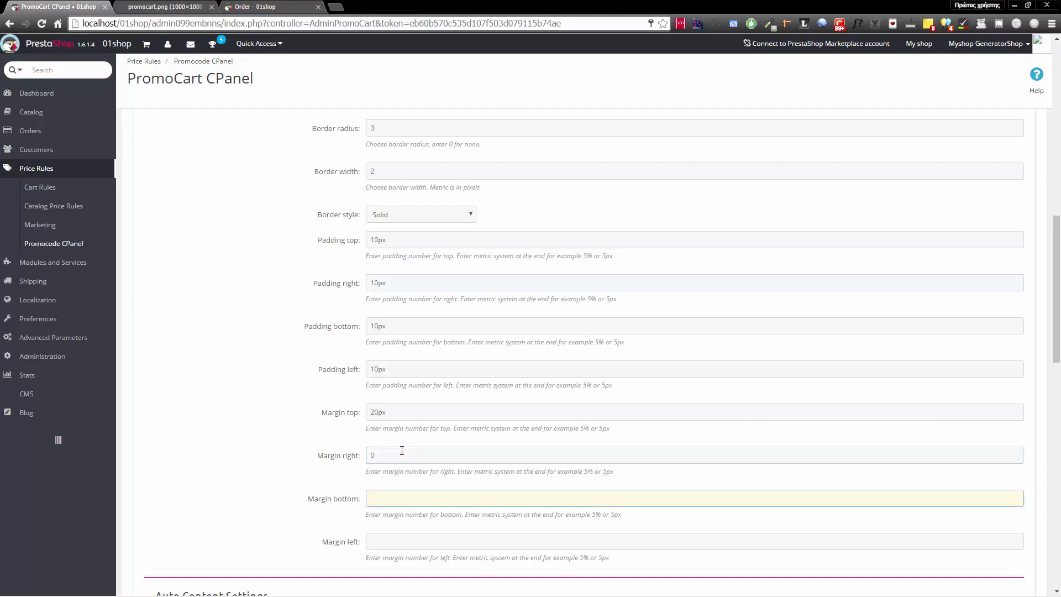
type("20px")
key("Tab")
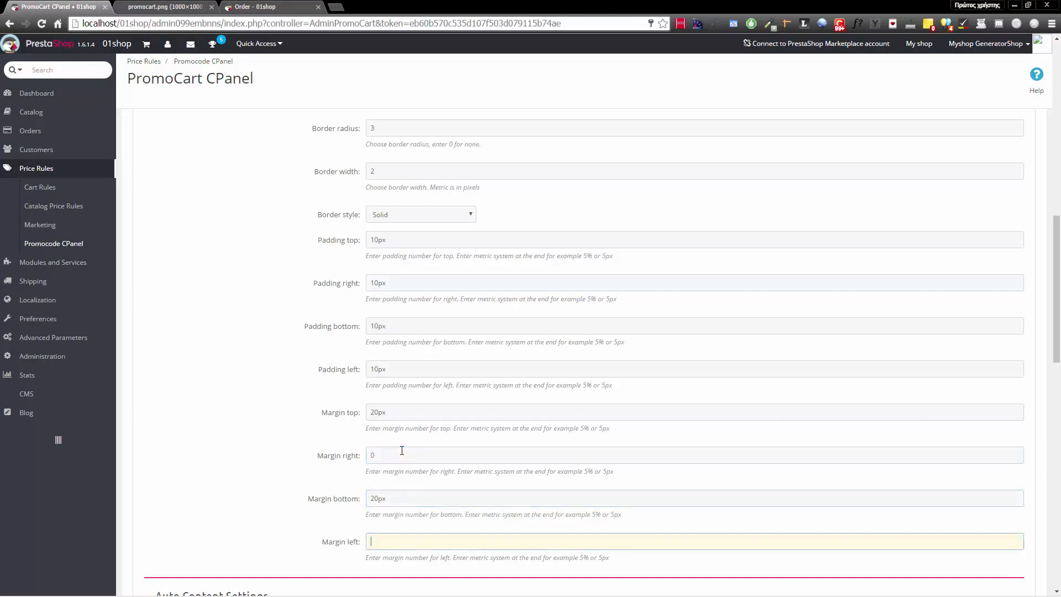
type("0")
- Copy the manual content's border color #3b3b3b into the border color of Auto Content Settings
scroll(459, 458, "down", 5)
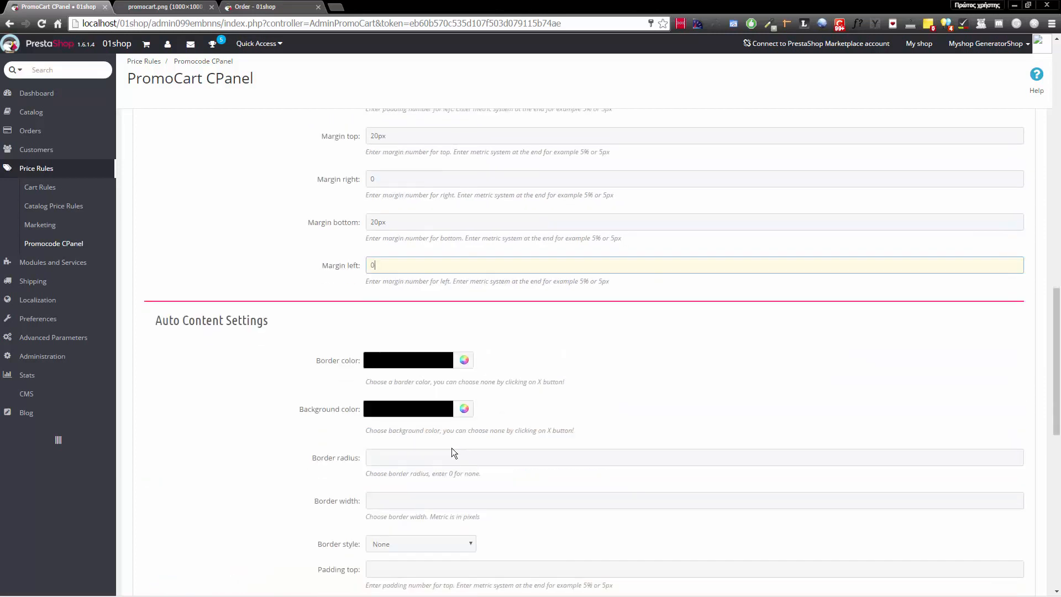
scroll(442, 381, "down", 2)
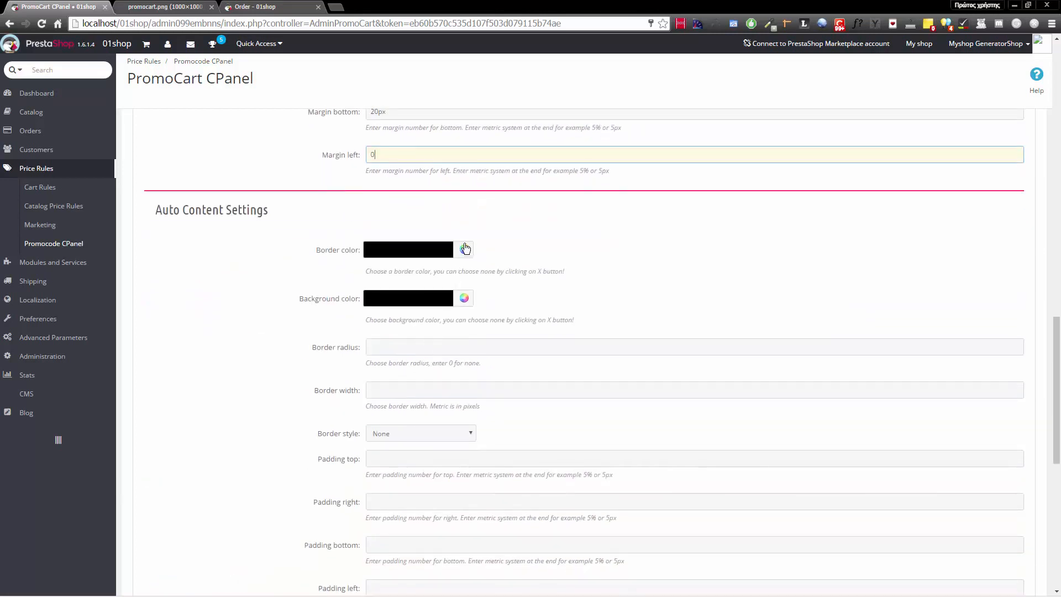
scroll(442, 270, "up", 10)
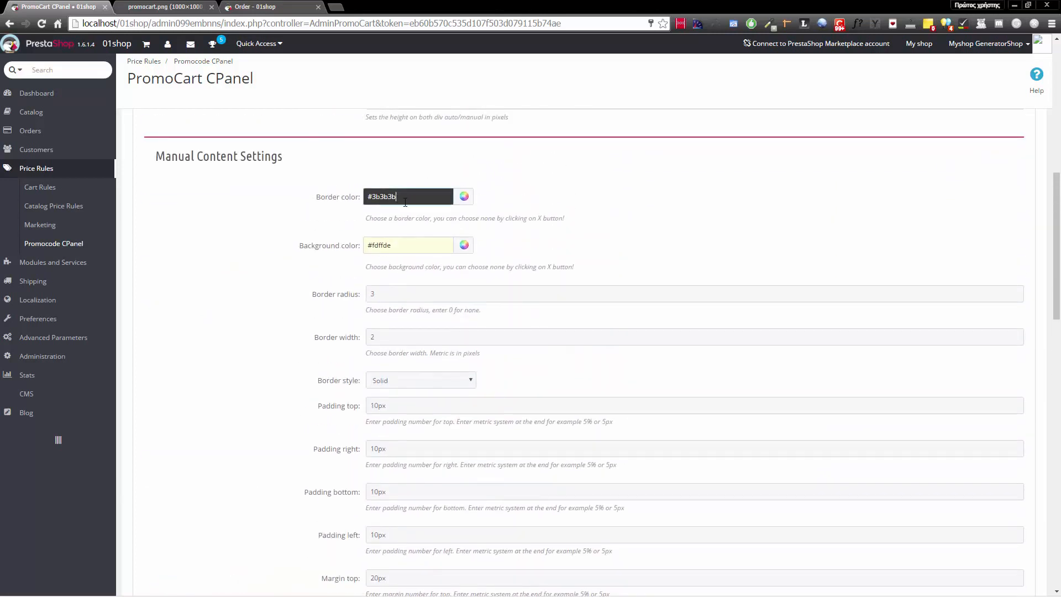
triple_click(397, 199)
key("ctrl+c")
scroll(553, 376, "down", 9)
left_click(387, 311)
key("ctrl+v")
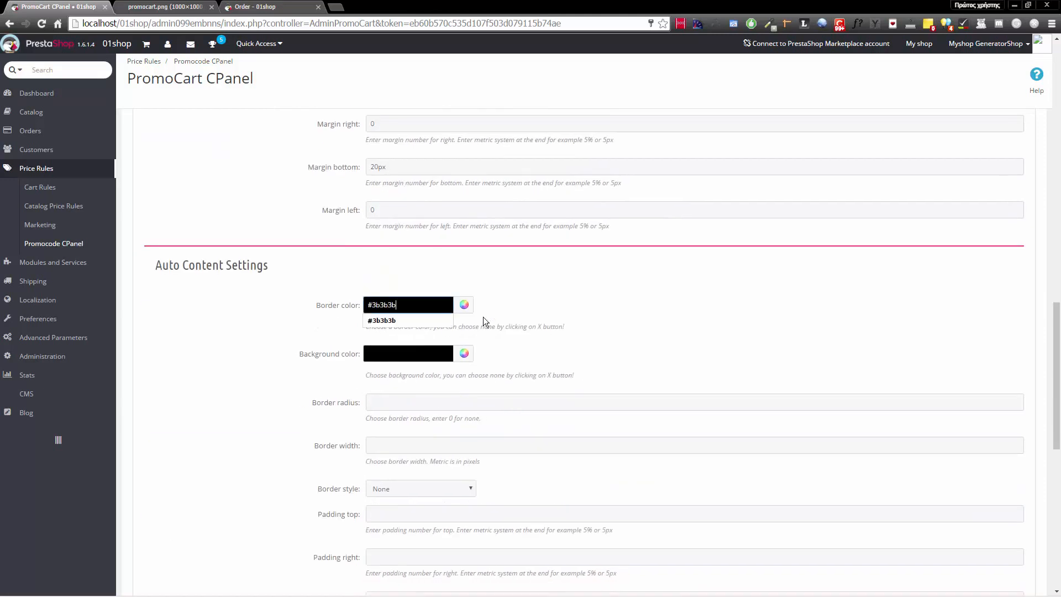
- Copy the manual content's background color #fdffde into the background color of Auto Content Settings
left_click(420, 354)
scroll(514, 340, "up", 9)
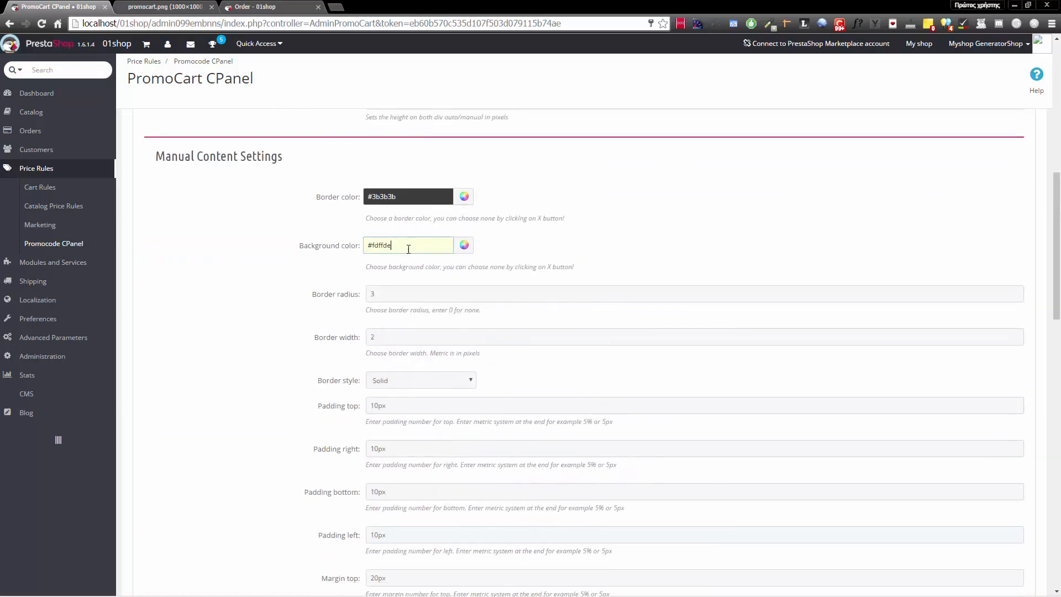
triple_click(412, 245)
key("ctrl+c")
scroll(578, 442, "down", 8)
left_click(407, 410)
key("ctrl+v")
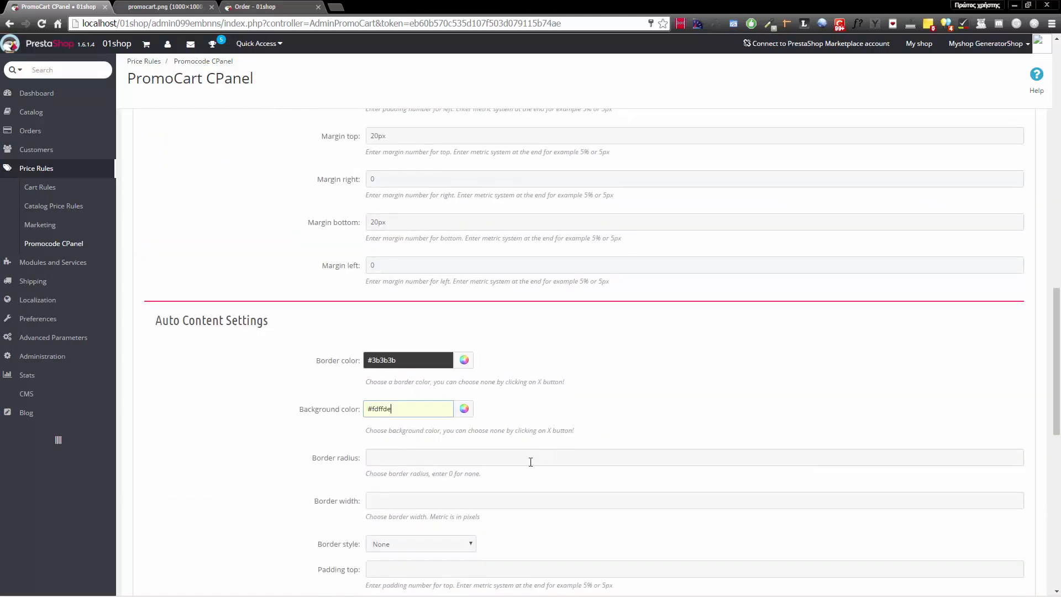
- Give the auto content a border radius of 3, a border width of 2 and the Solid border style
left_click(515, 460)
type("3")
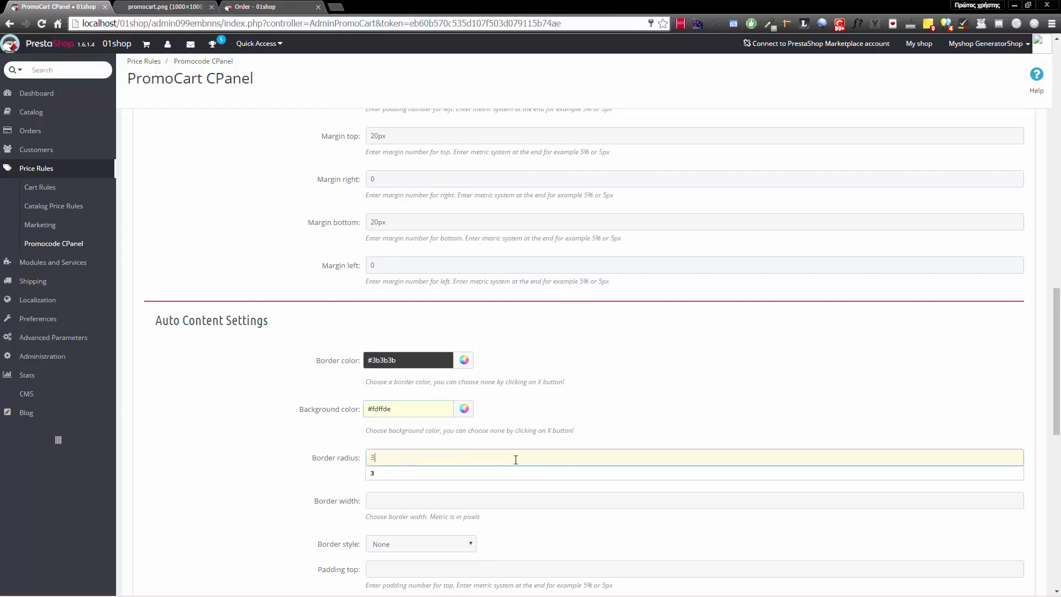
key("Tab")
type("2")
scroll(303, 430, "down", 4)
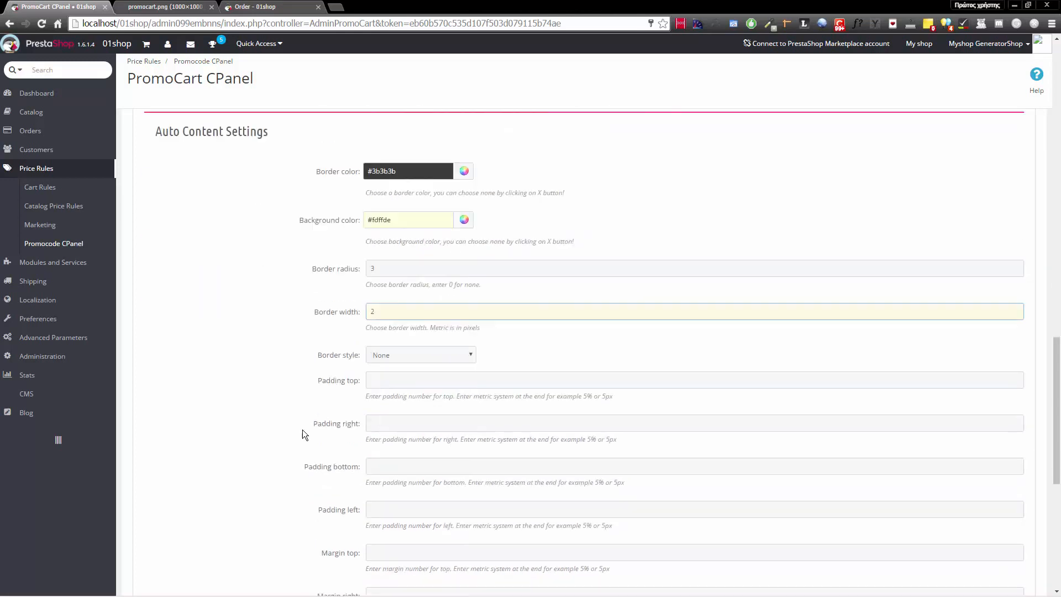
left_click(422, 323)
left_click(410, 366)
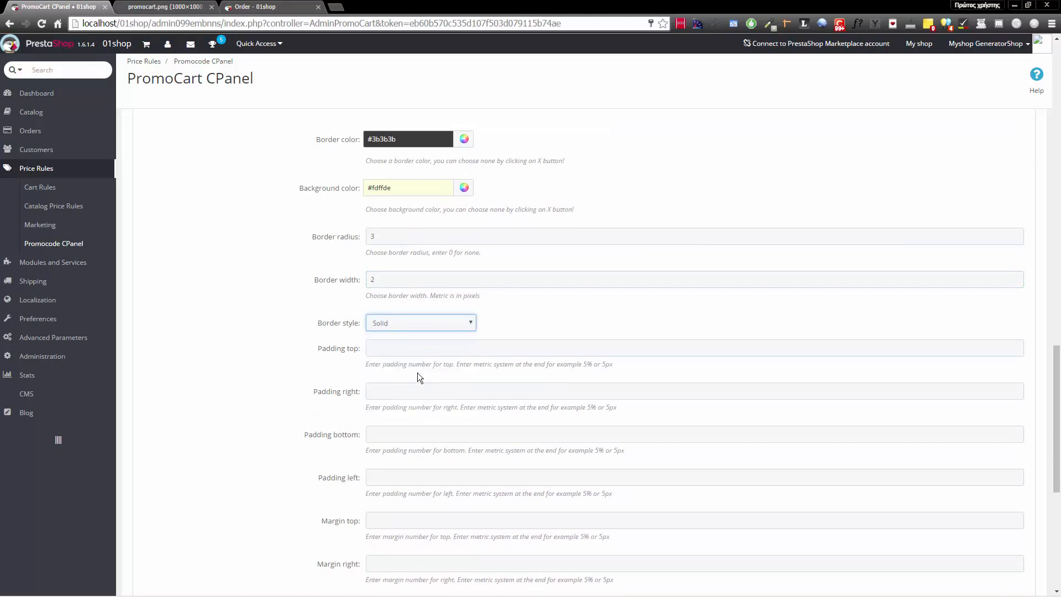
- Set the auto content's top, right, bottom and left padding to 10px each
left_click(414, 348)
type("10px")
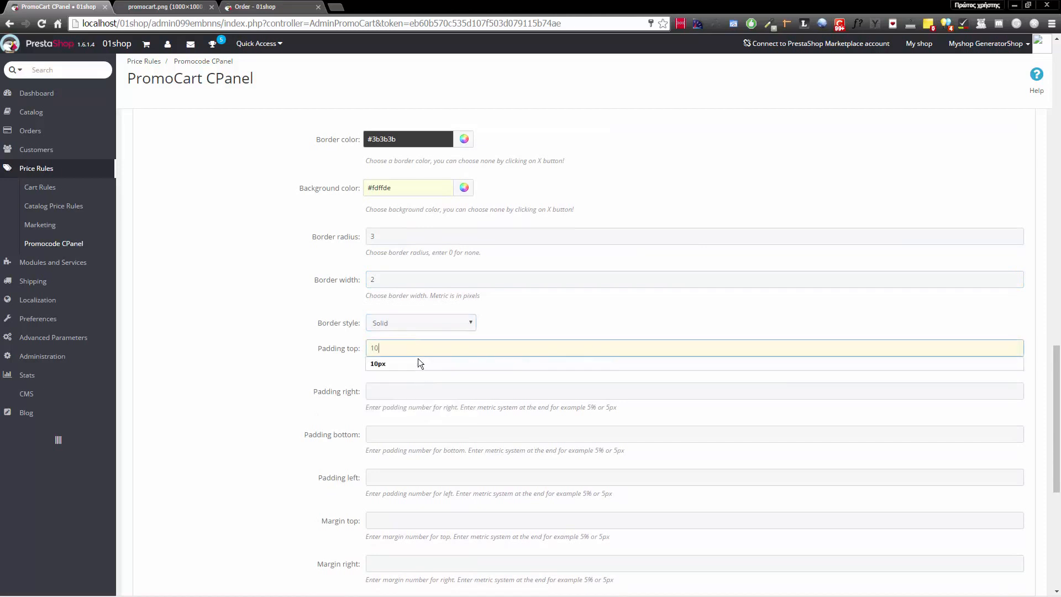
left_click(407, 394)
type("10px")
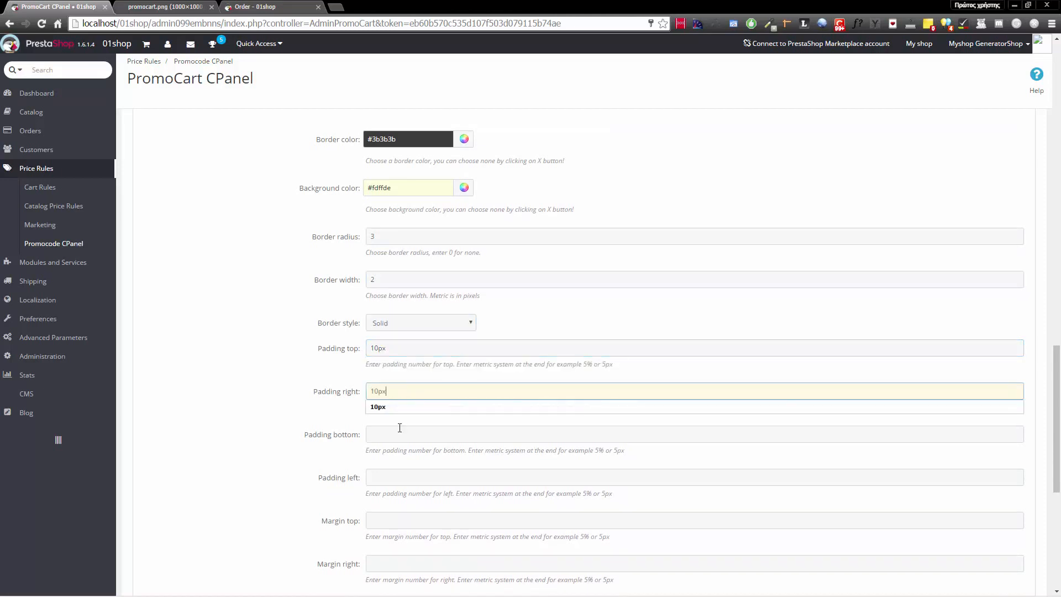
key("Tab")
type("10px")
key("Tab")
type("10px")
- Set the auto content's top and bottom margins to 20px and its right and left margins to 0
scroll(393, 391, "down", 5)
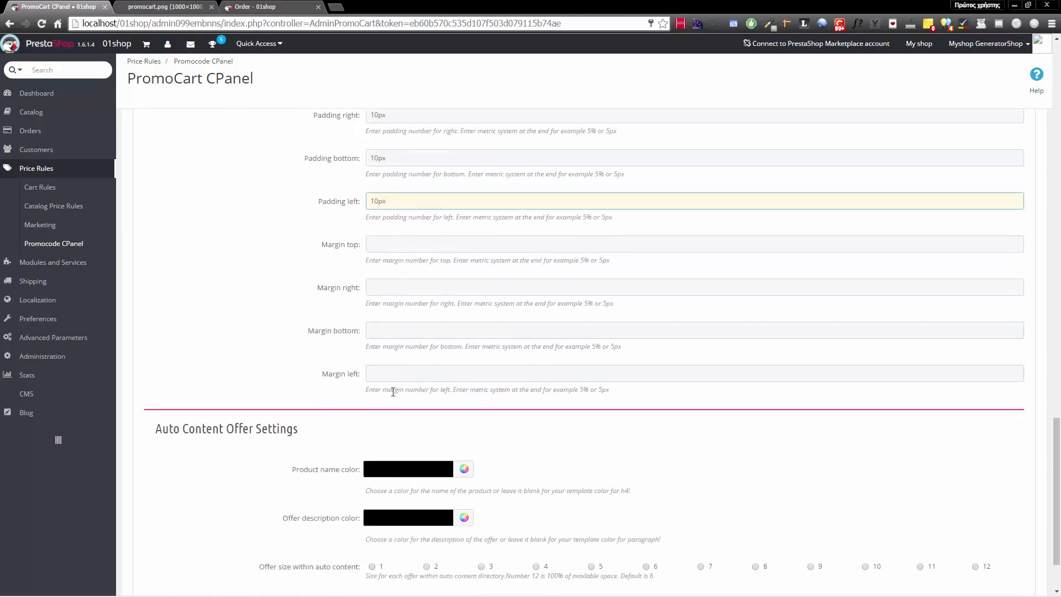
left_click(401, 240)
type("20")
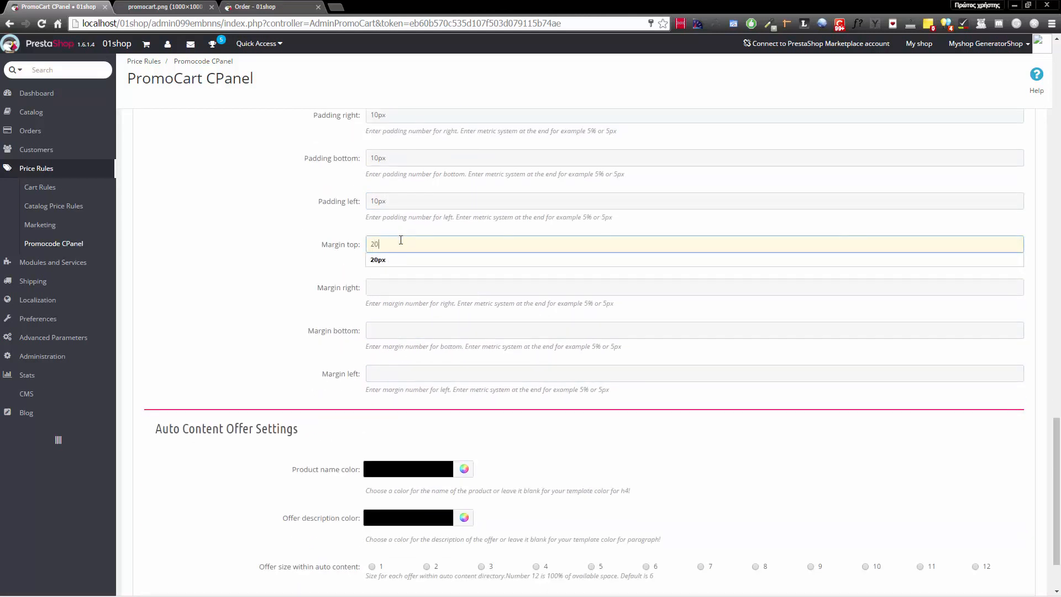
type("px")
key("Tab")
type("0")
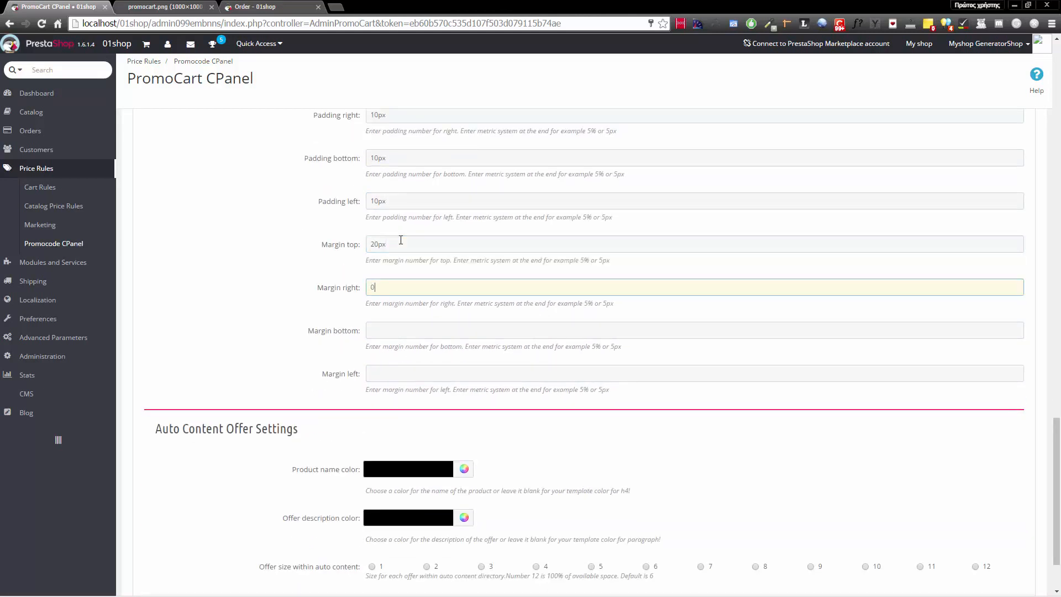
key("Tab")
type("20")
key("Down")
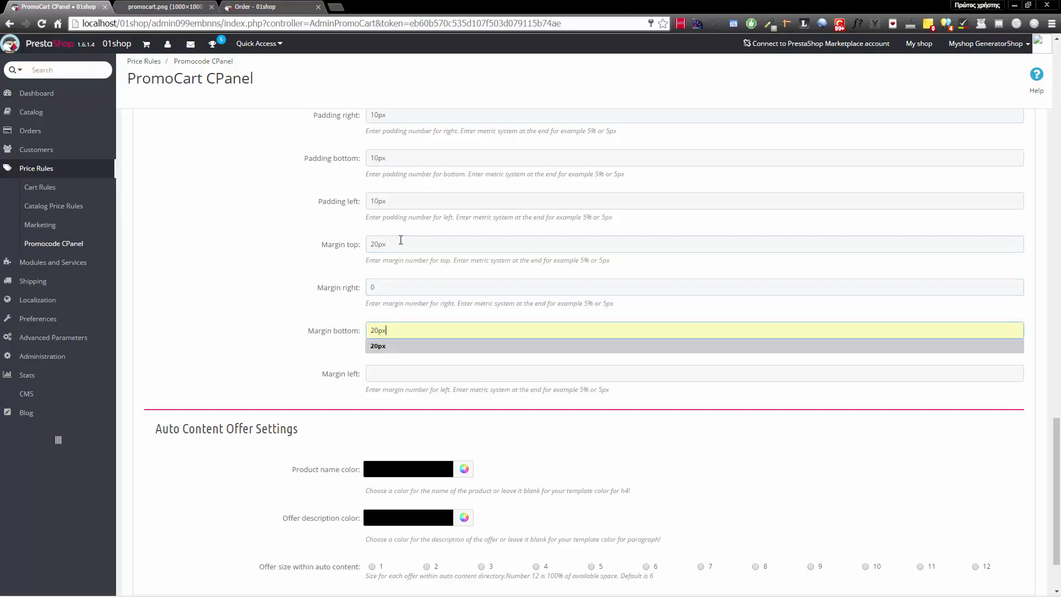
key("Tab")
type("0")
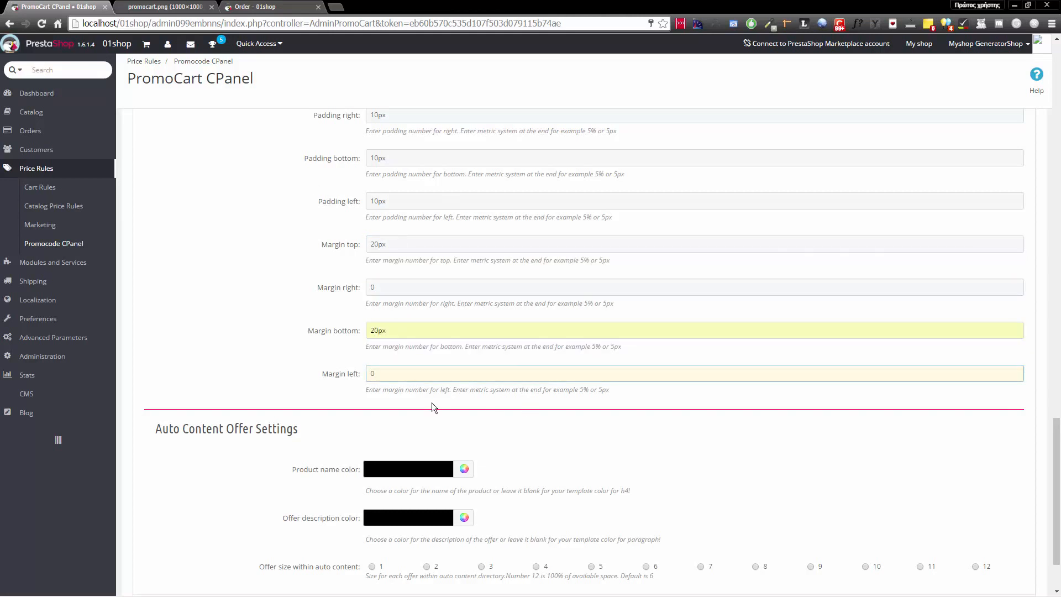
- Save the PromoCart settings with the new manual and auto content styling
scroll(432, 402, "down", 2)
double_click(275, 346)
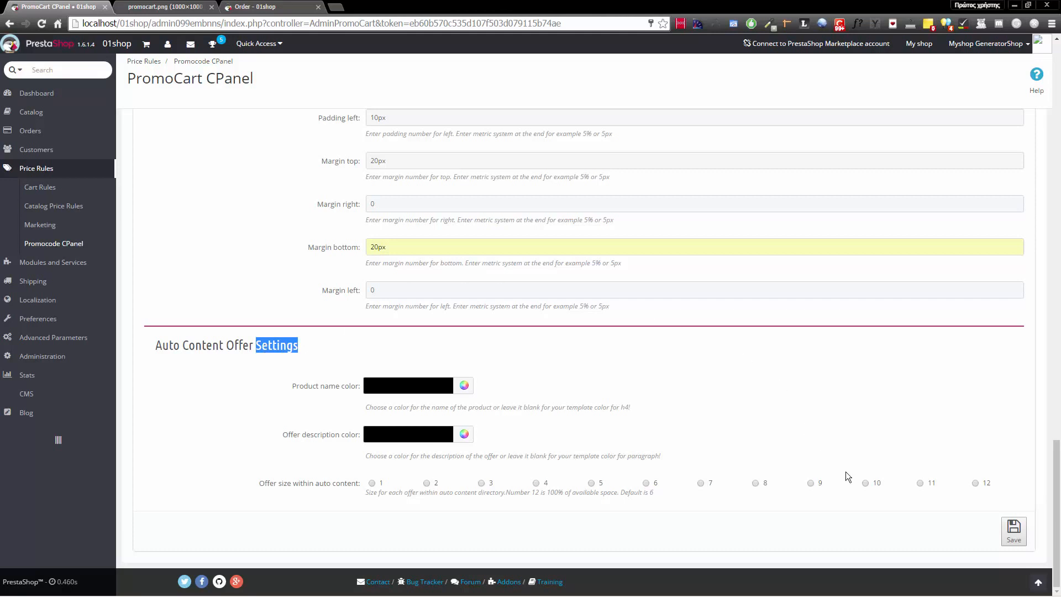
left_click(1014, 531)
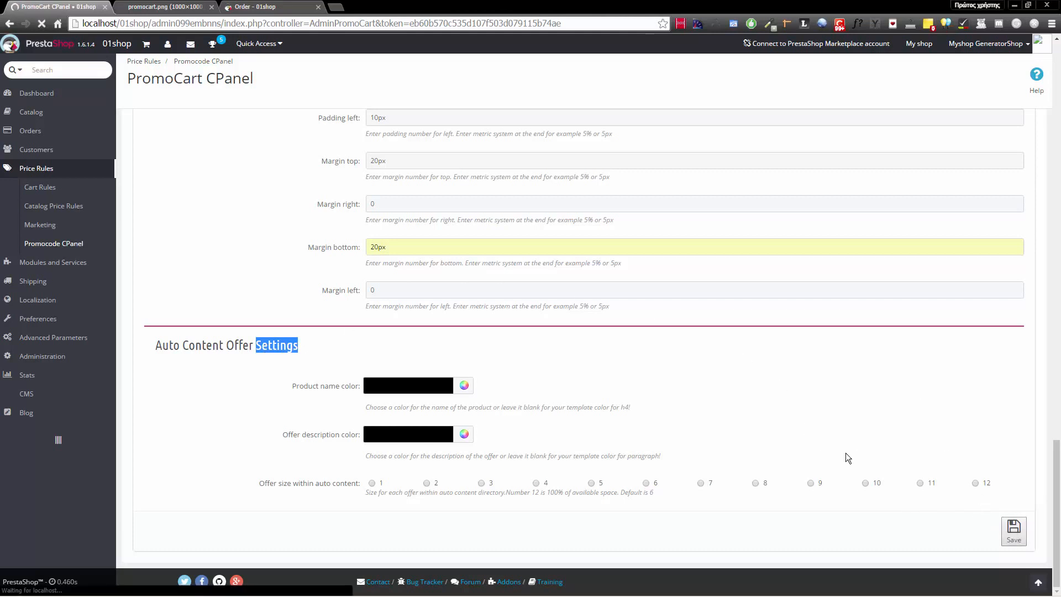
- Set the offer size within auto content to 6, save the settings and check the chosen size
scroll(764, 422, "down", 5)
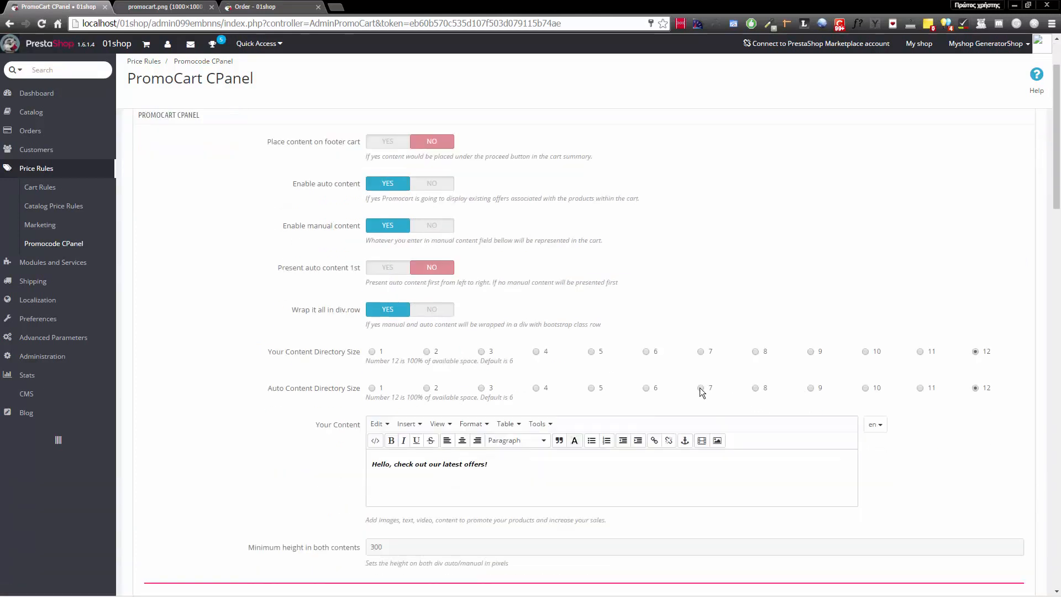
scroll(717, 367, "down", 12)
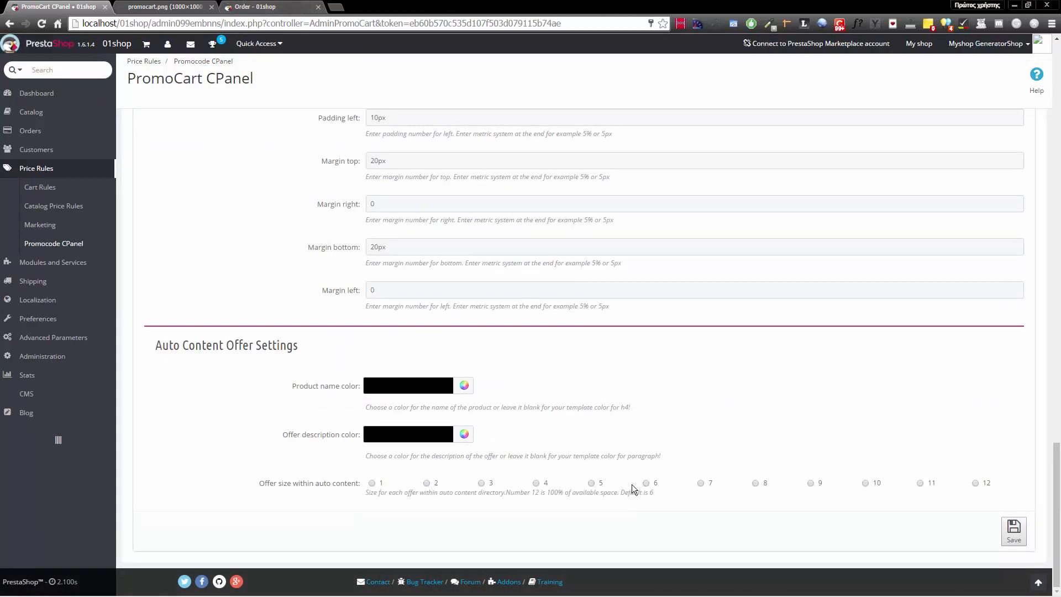
left_click(1014, 531)
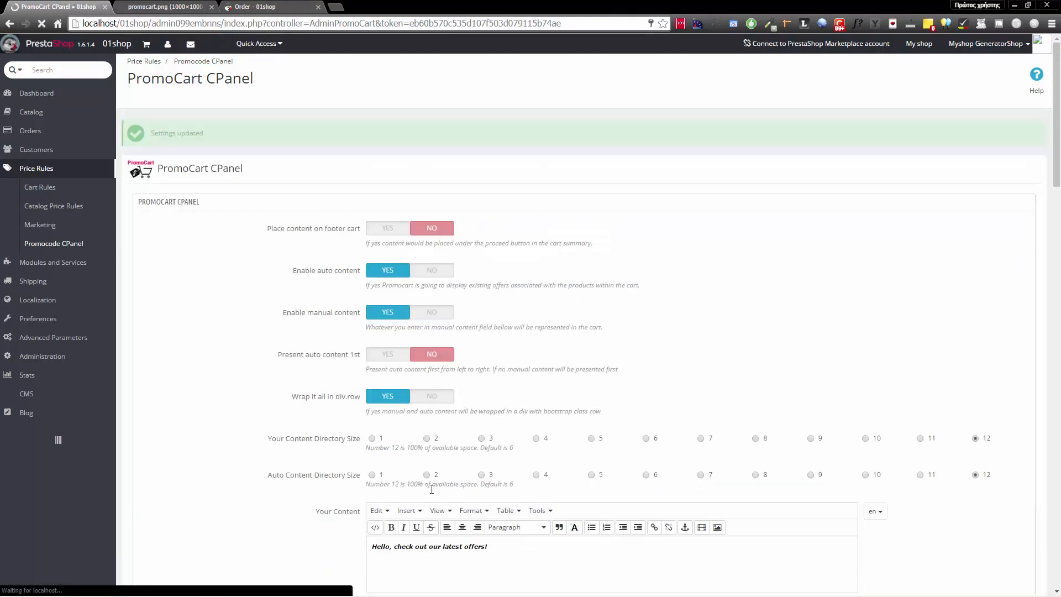
scroll(443, 483, "down", 13)
scroll(444, 479, "up", 2)
scroll(445, 474, "down", 5)
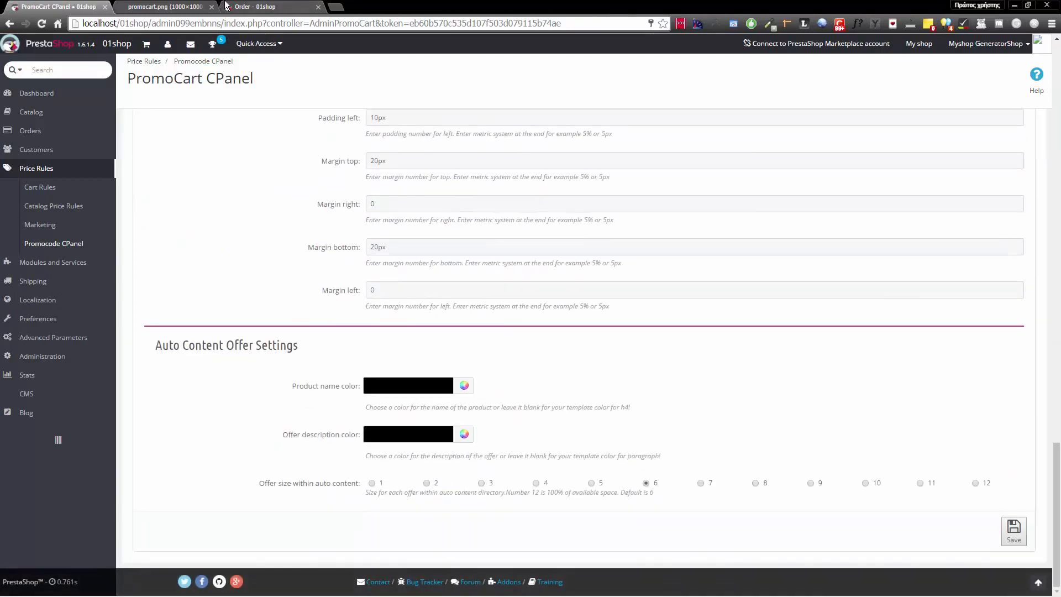
- Reload the storefront cart page and examine the styled manual and auto content boxes below the cart summary
left_click(252, 7)
key("F5")
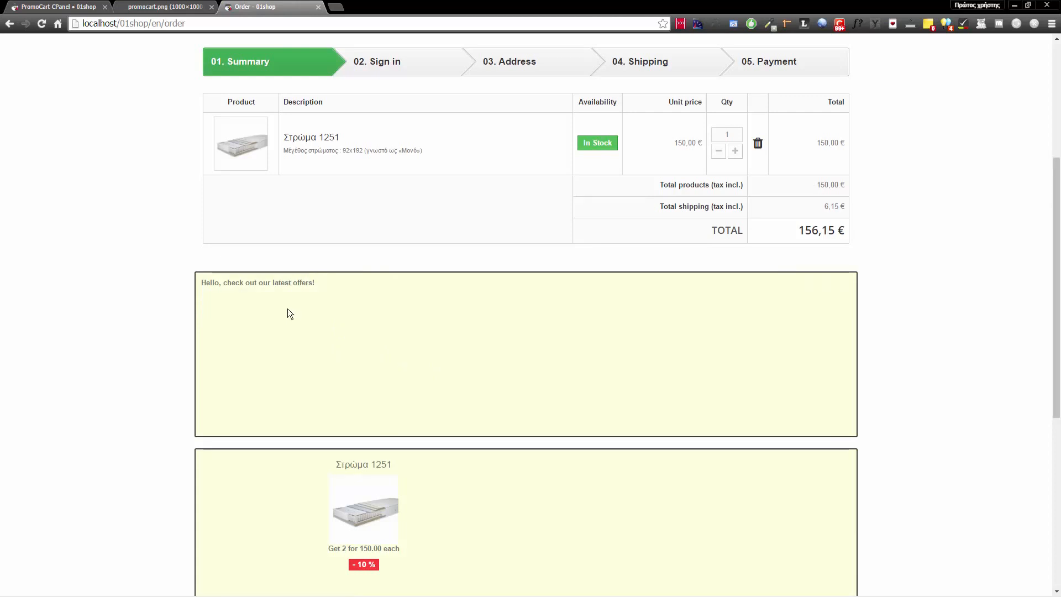
scroll(287, 308, "down", 3)
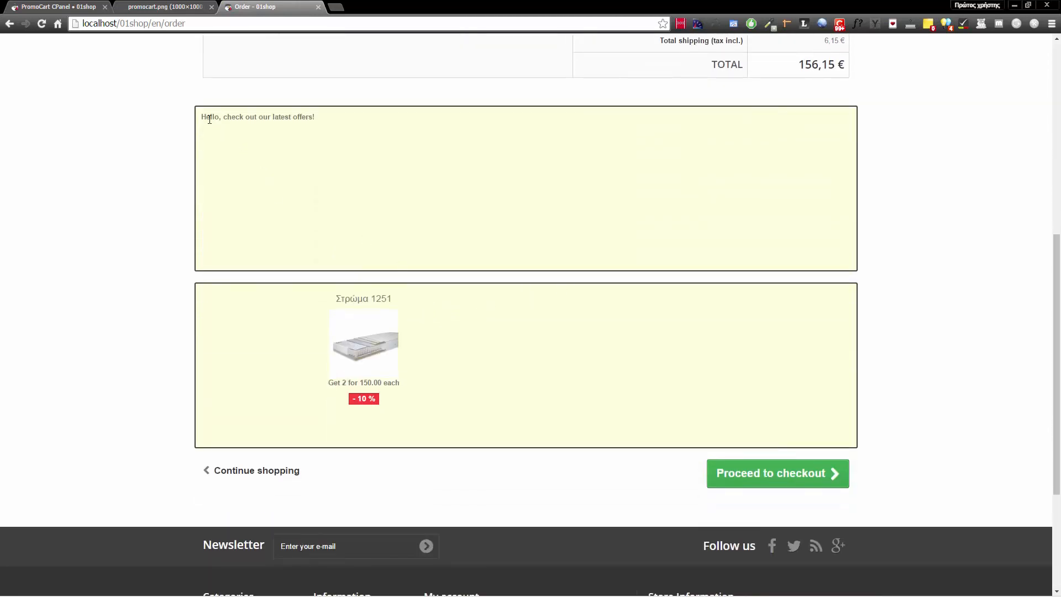
left_click_drag(202, 118, 337, 119)
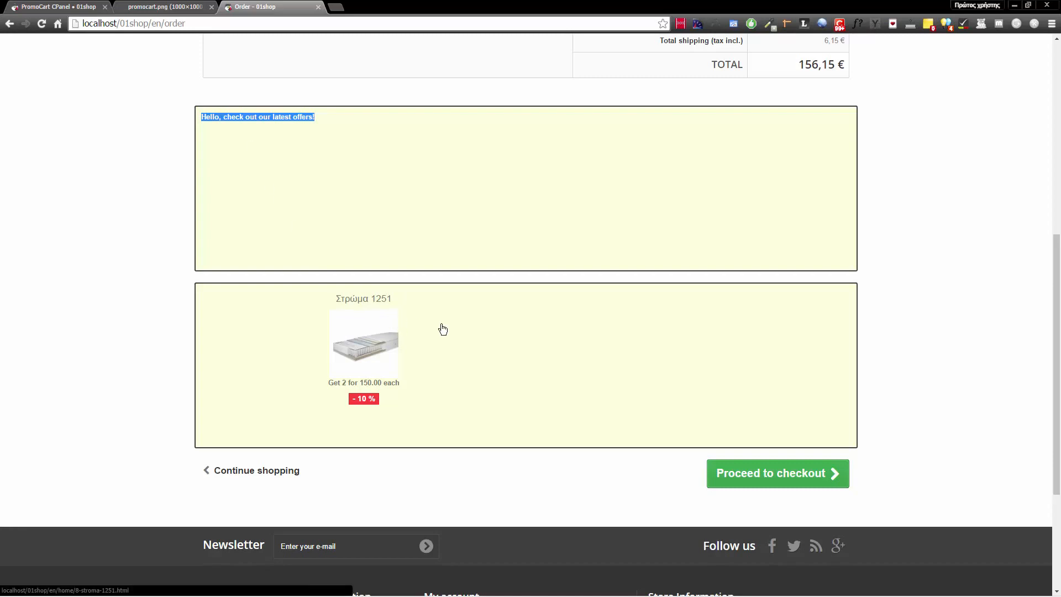
scroll(441, 329, "up", 8)
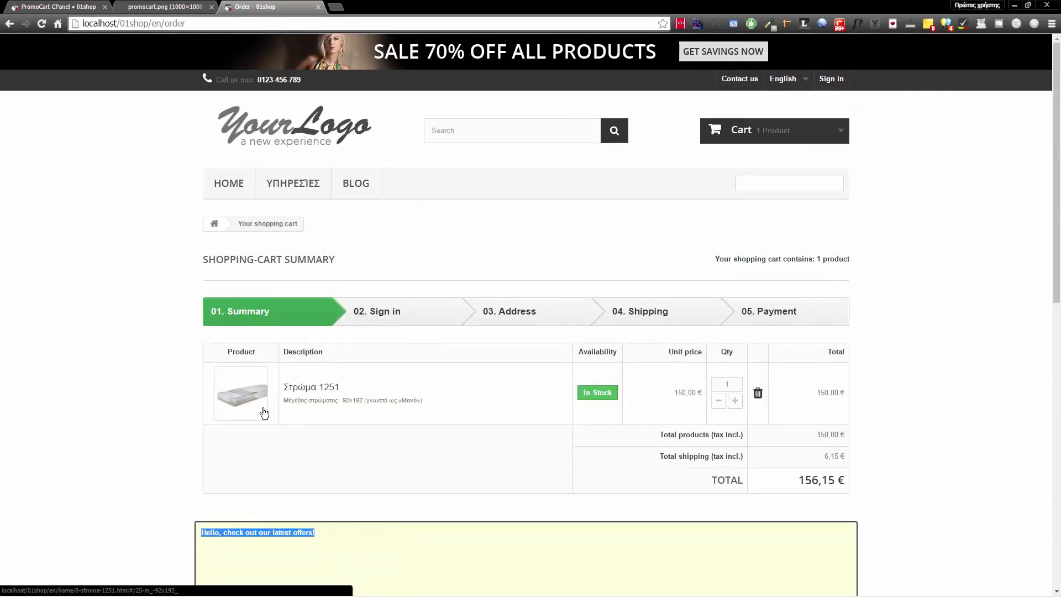
- Examine the Στρώμα 1251 row in the cart summary and its matching offer and discount in the auto content box
left_click_drag(345, 389, 319, 390)
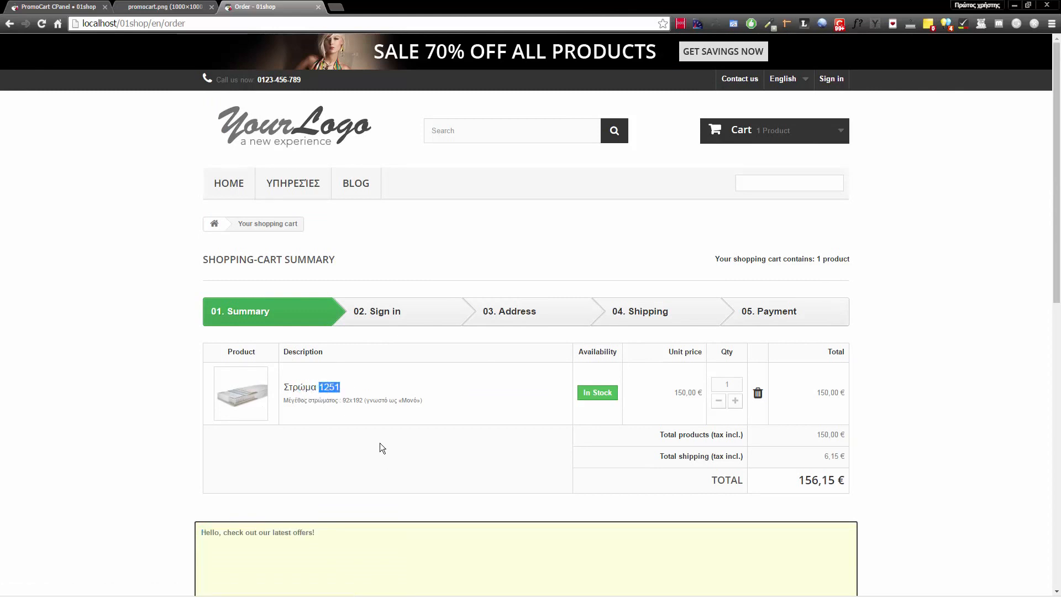
scroll(387, 423, "down", 7)
scroll(429, 418, "up", 5)
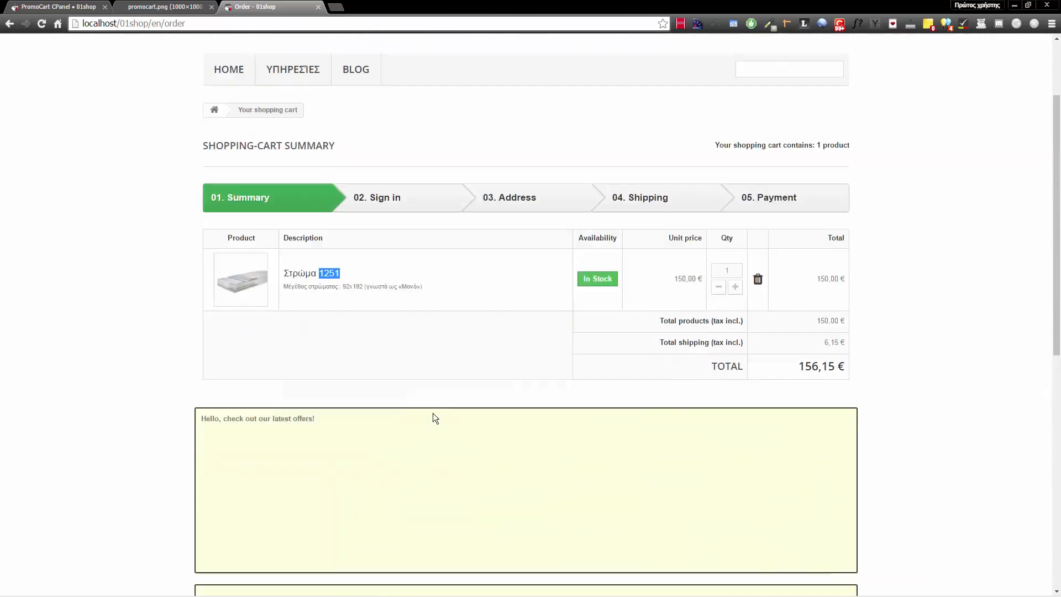
scroll(420, 414, "down", 6)
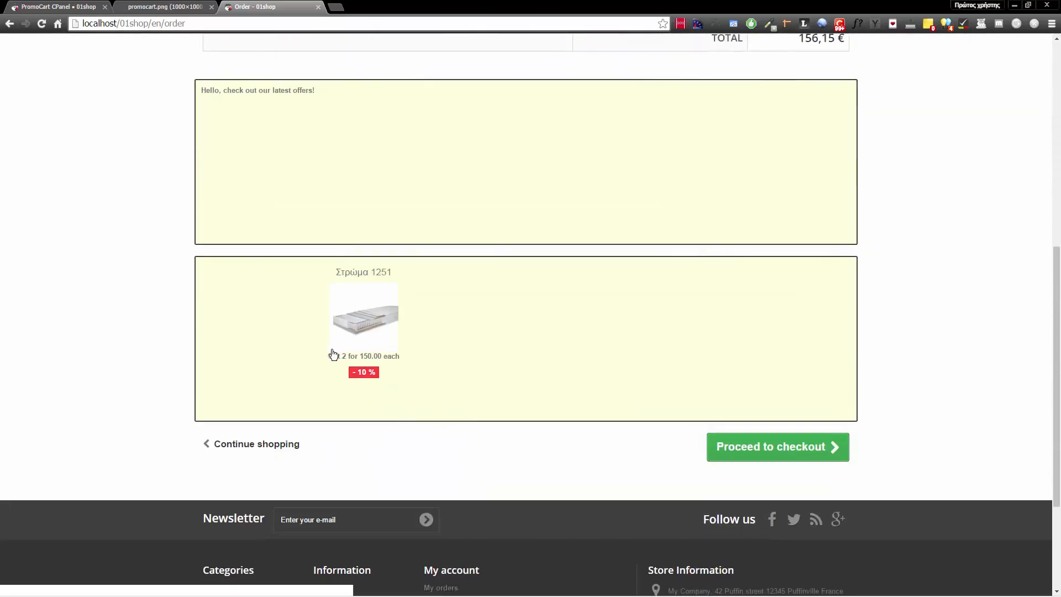
left_click_drag(329, 356, 366, 372)
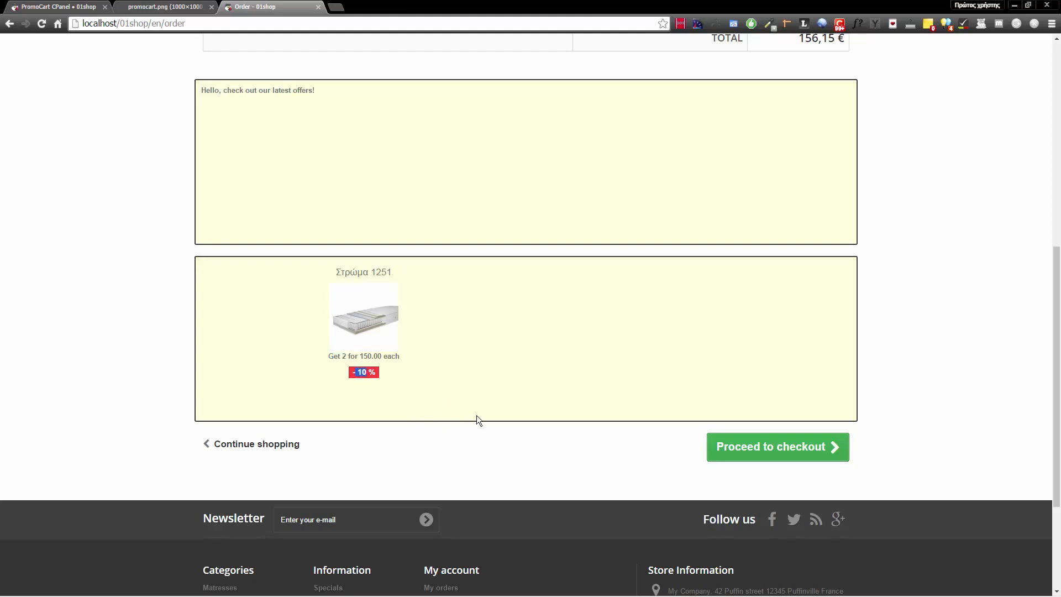
scroll(575, 429, "up", 10)
scroll(572, 441, "down", 6)
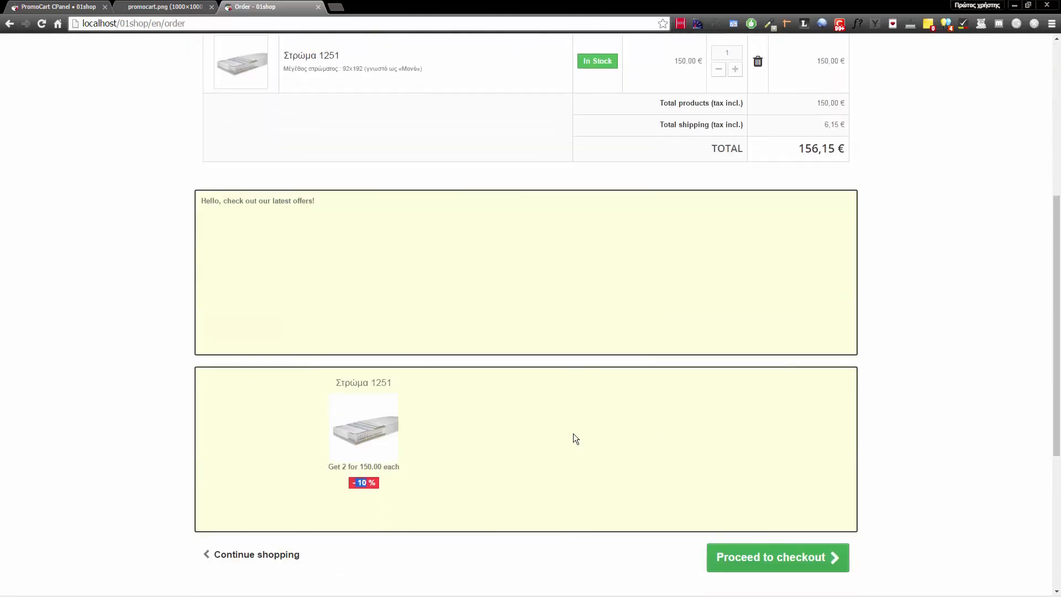
- Raise the Στρώμα 1251 cart quantity to 2 and compare its discounted unit price with the auto content offer
scroll(559, 444, "up", 6)
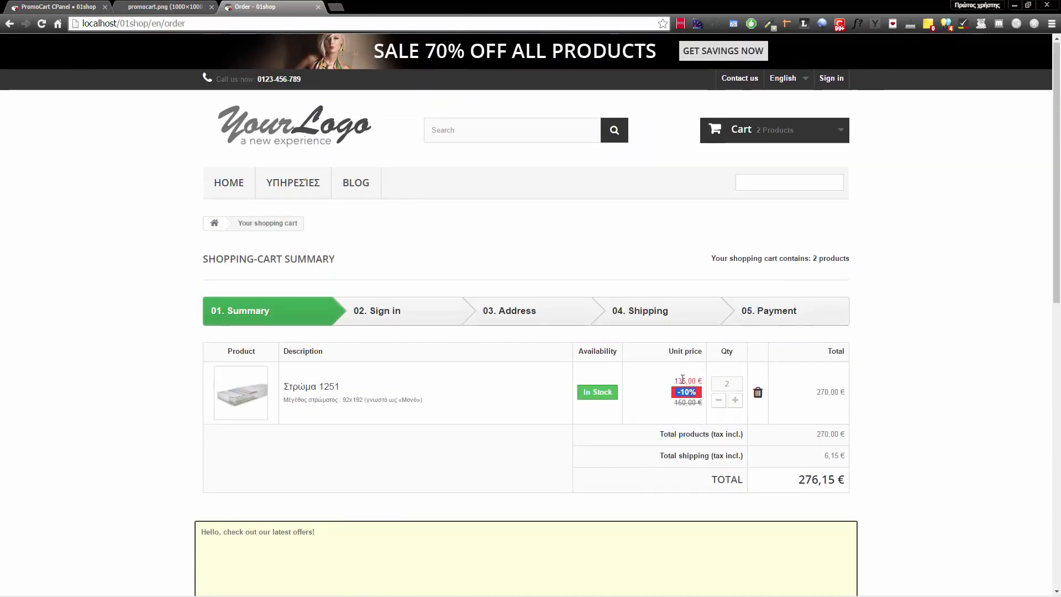
scroll(569, 456, "down", 7)
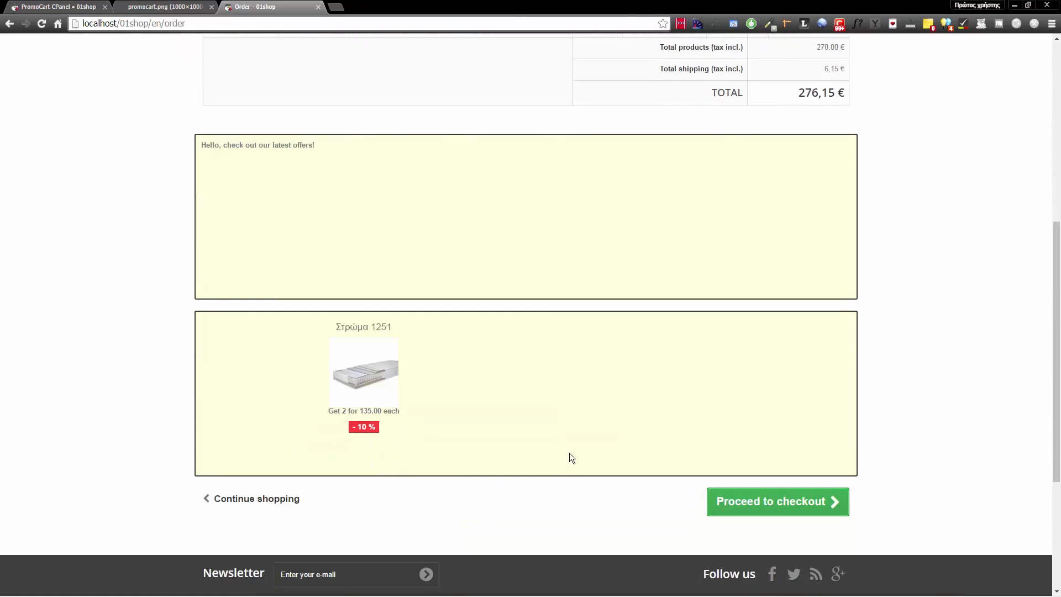
scroll(563, 452, "up", 5)
scroll(360, 397, "down", 7)
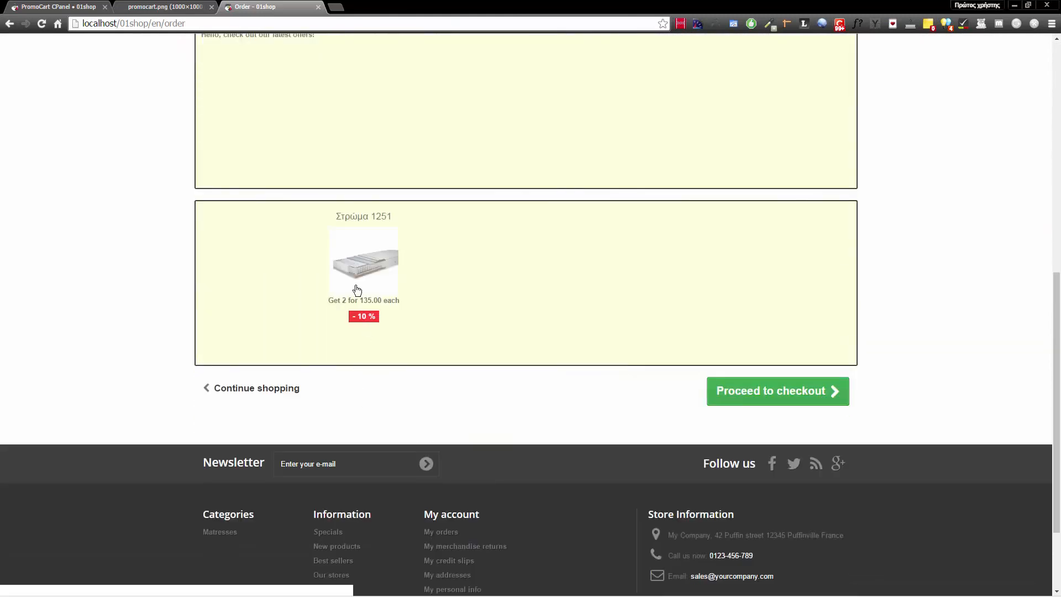
left_click_drag(359, 300, 375, 300)
scroll(605, 347, "up", 8)
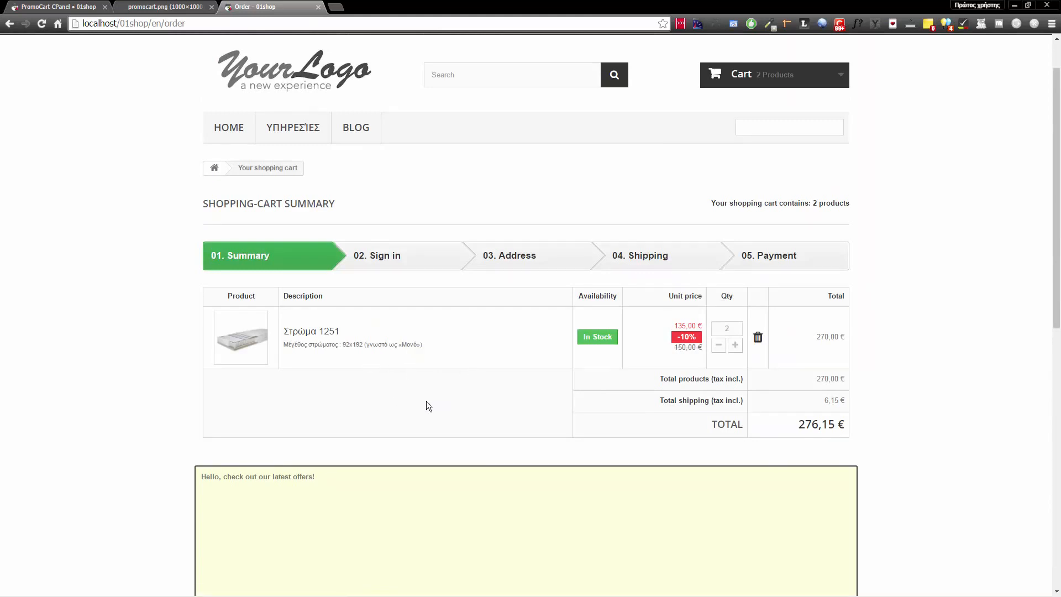
scroll(310, 317, "down", 5)
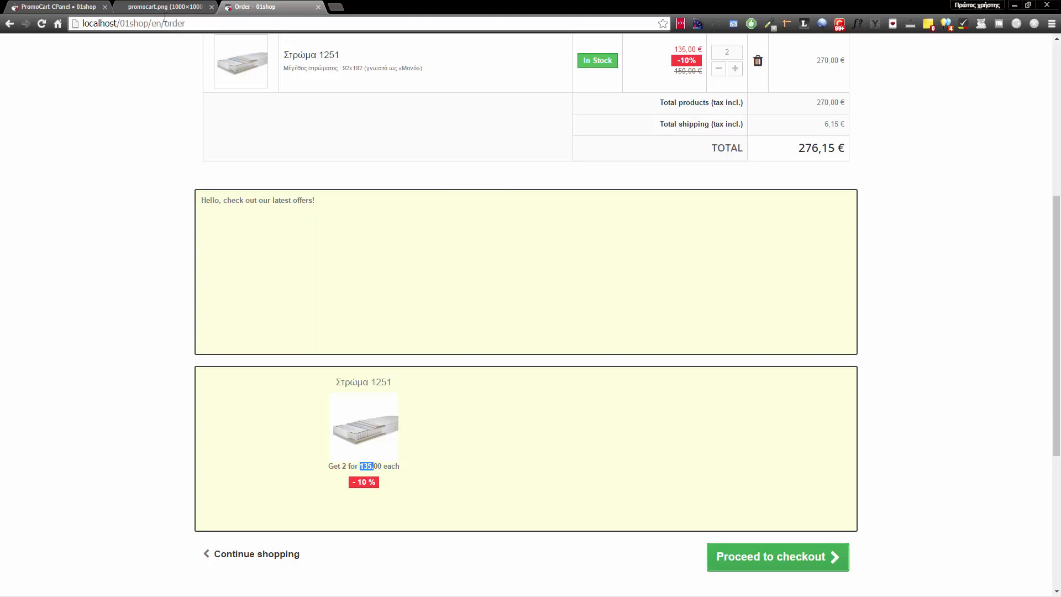
- In the PromoCart settings, set both Your Content and Auto Content Directory Size to 6 and save
left_click(63, 6)
scroll(657, 344, "up", 10)
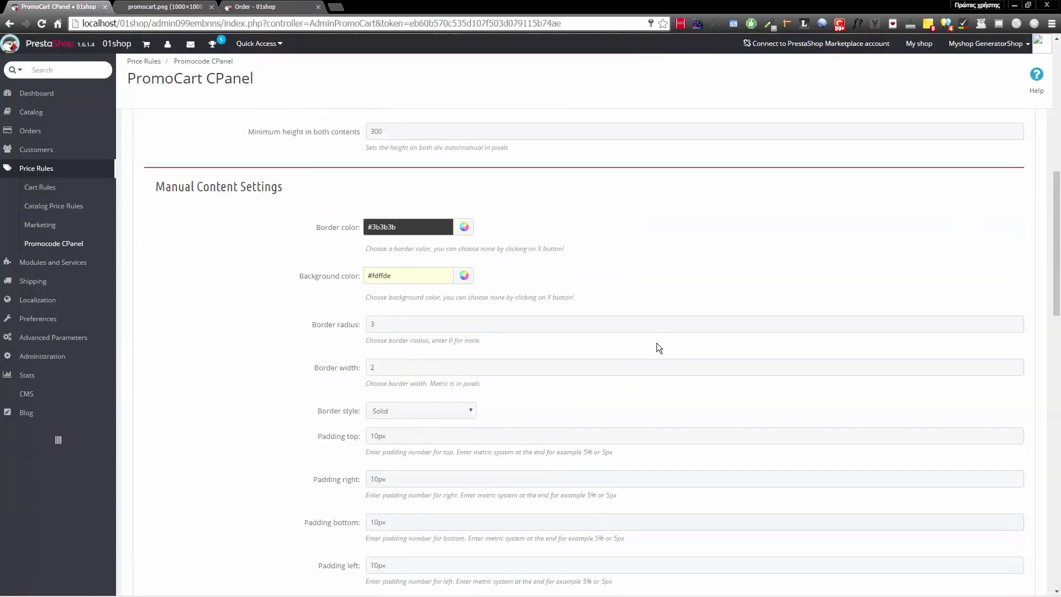
scroll(977, 293, "down", 2)
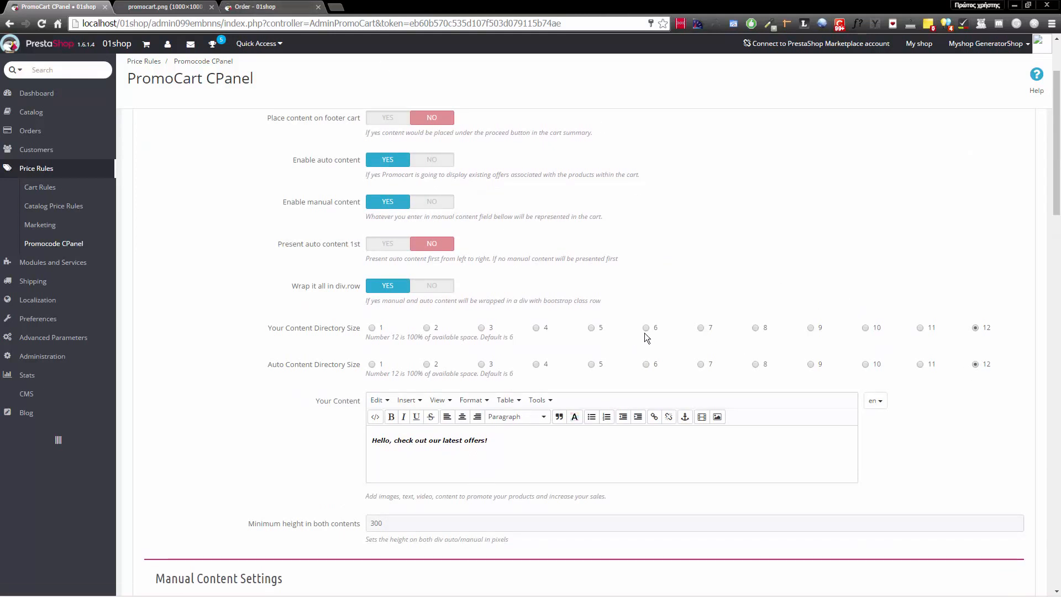
scroll(933, 489, "down", 20)
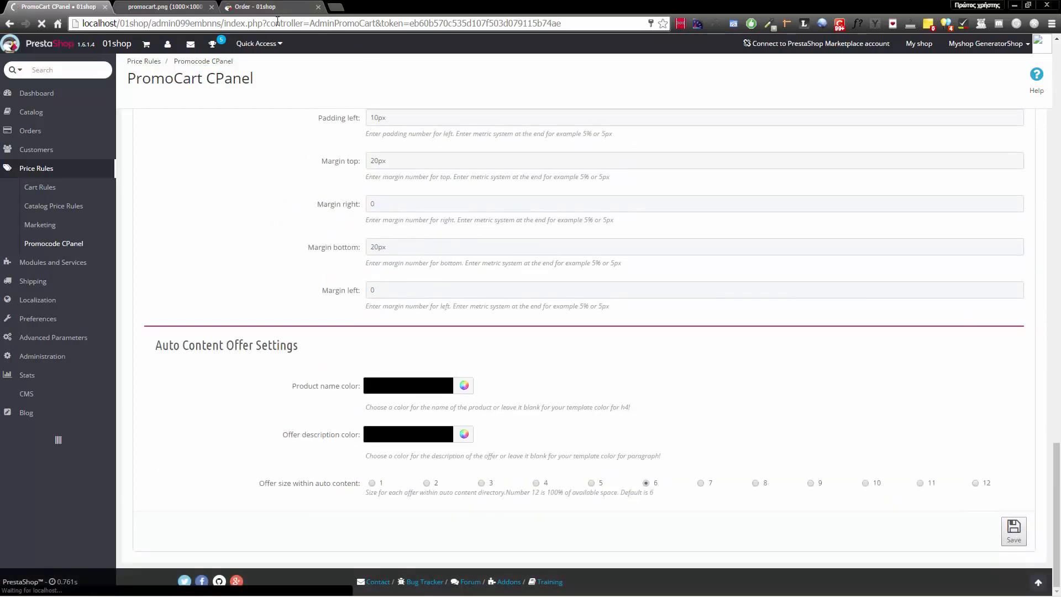
- Reload the storefront cart page and examine how the manual and auto content boxes are arranged
left_click(171, 8)
left_click(272, 6)
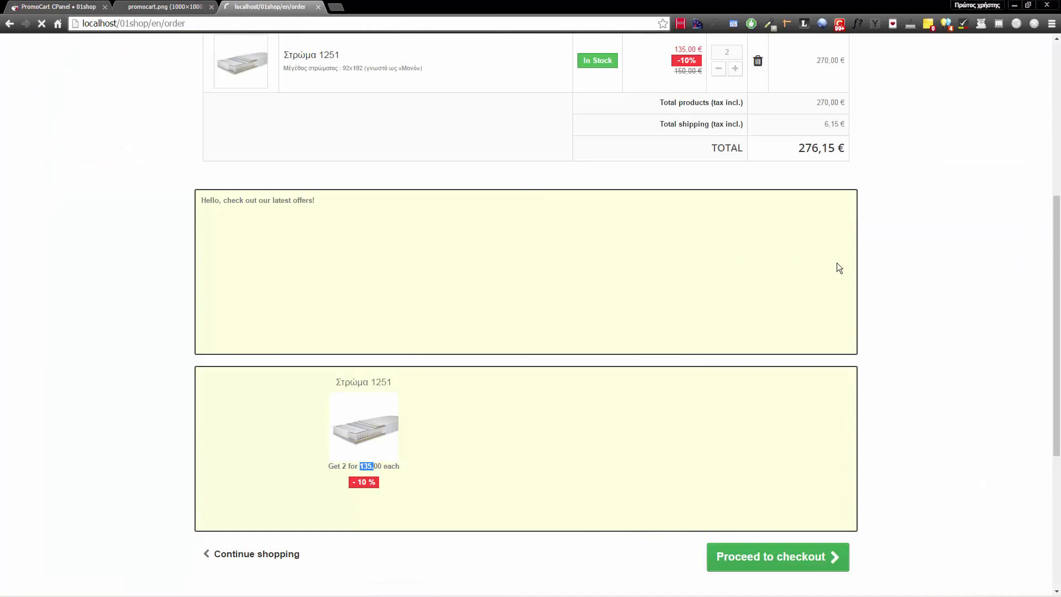
key("F5")
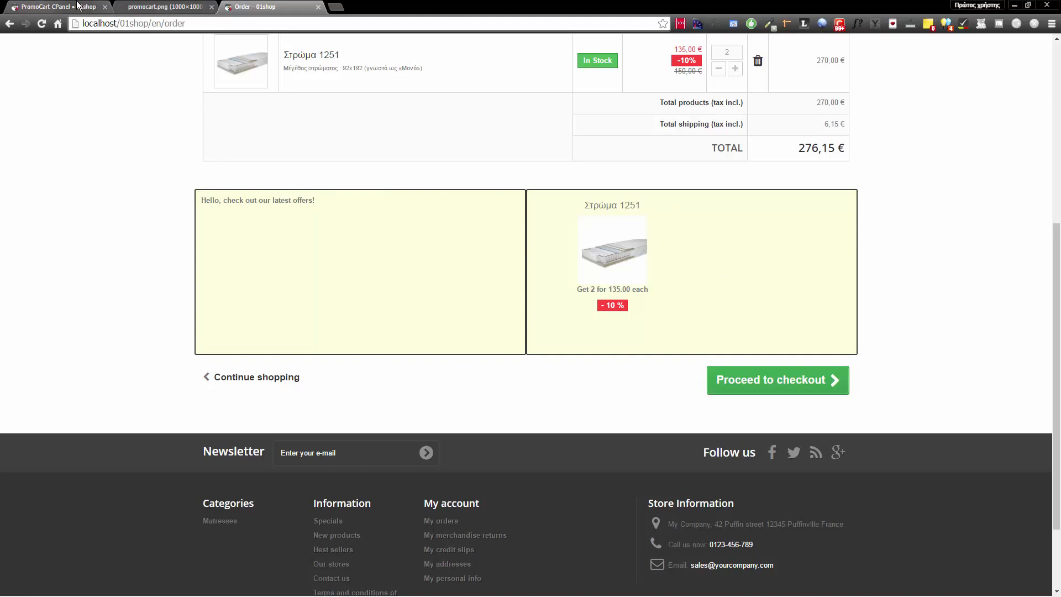
- Set Present auto content 1st to Yes, save the PromoCart settings and check the box order in the reloaded storefront cart
left_click(33, 7)
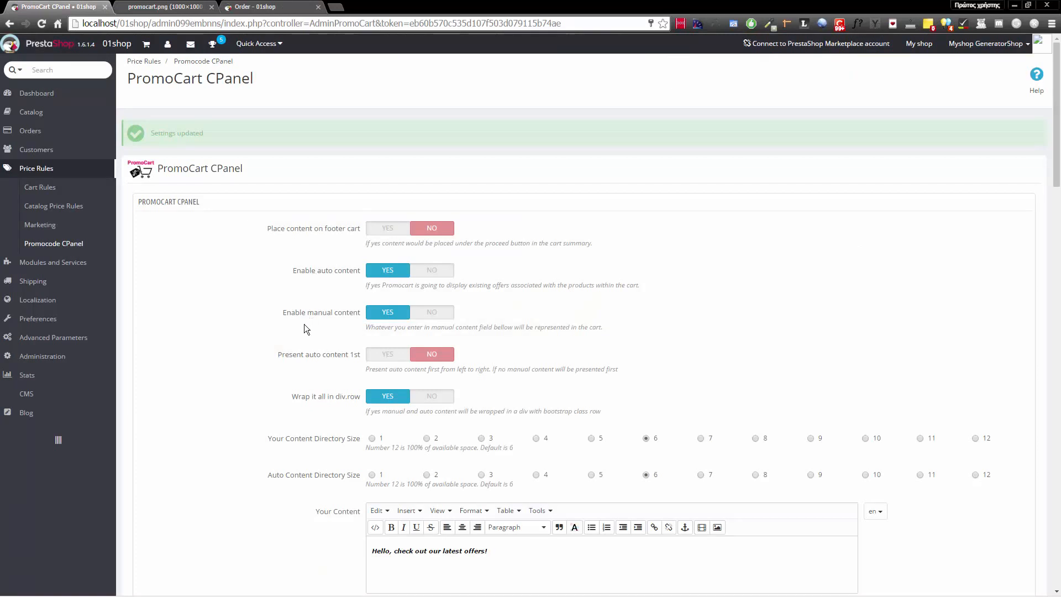
left_click(384, 354)
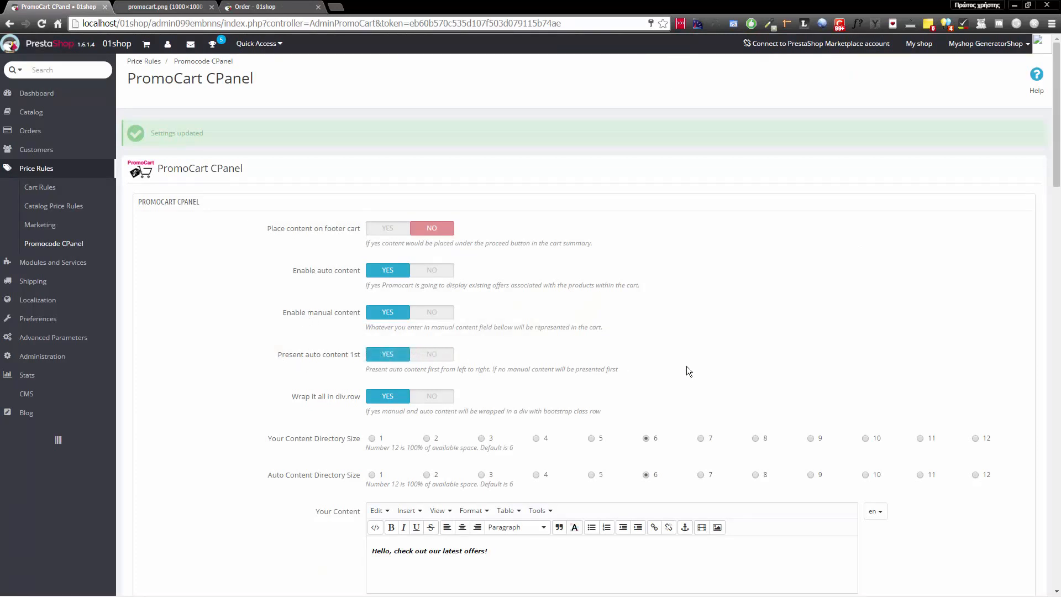
scroll(719, 381, "down", 15)
scroll(890, 420, "down", 8)
left_click(1013, 530)
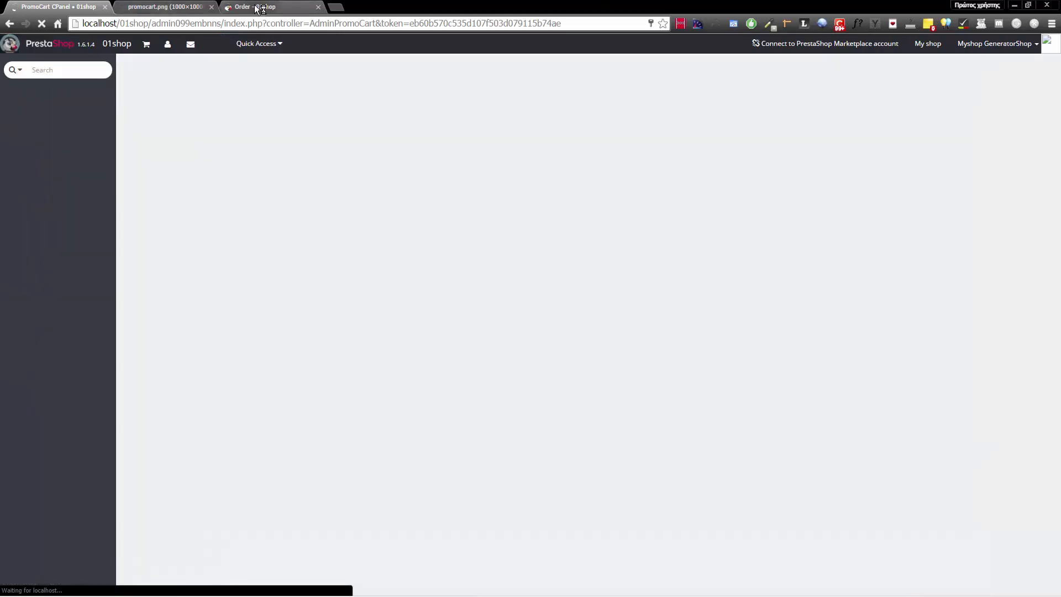
left_click(260, 7)
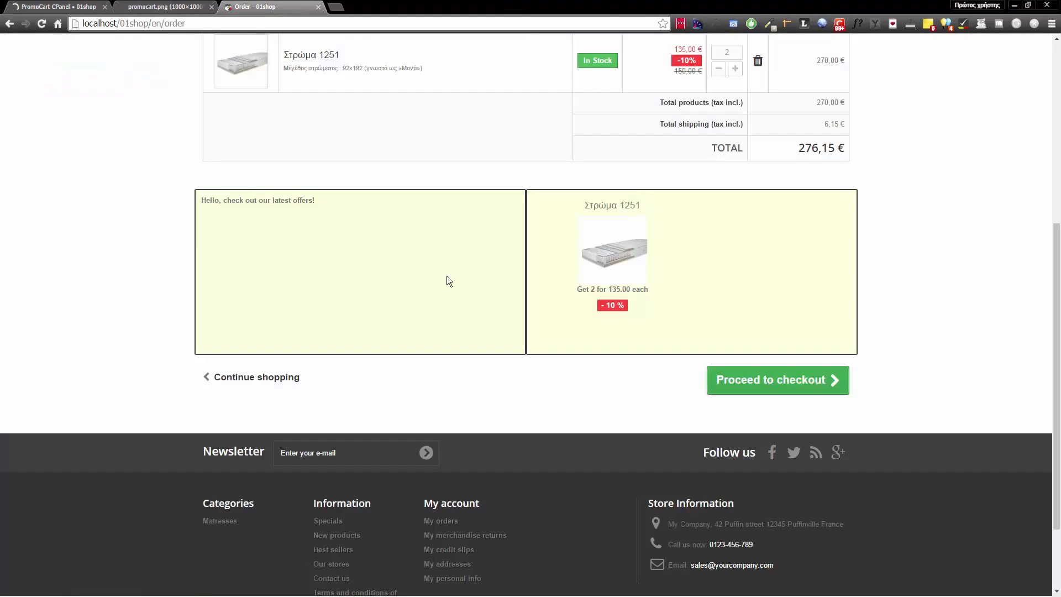
key("F5")
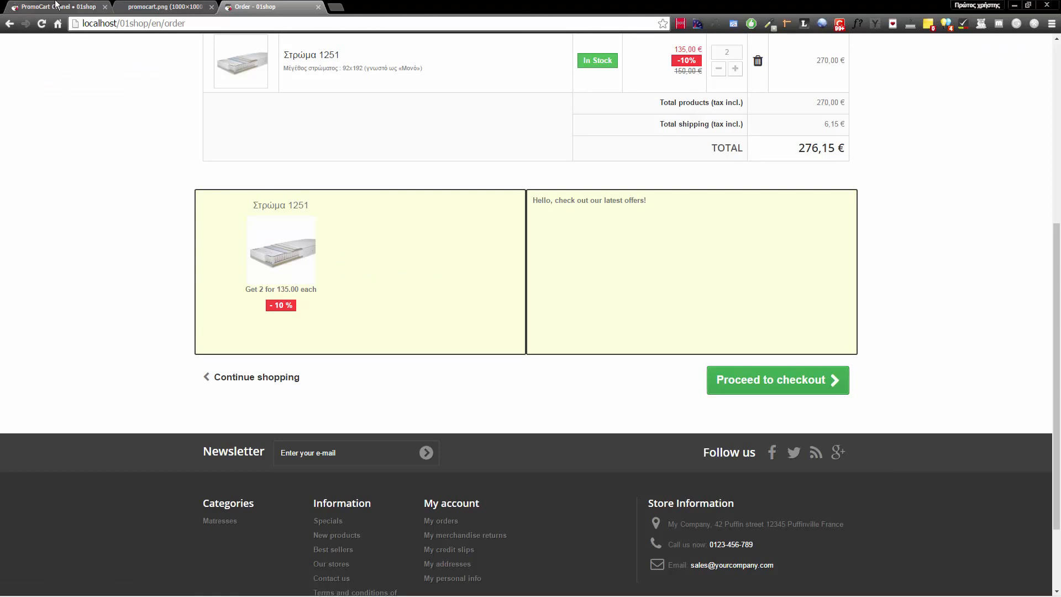
- Return to the PromoCart settings and center the "Hello, check out our latest offers!" text in Your Content
key("ctrl+1")
scroll(570, 320, "down", 8)
scroll(521, 258, "up", 4)
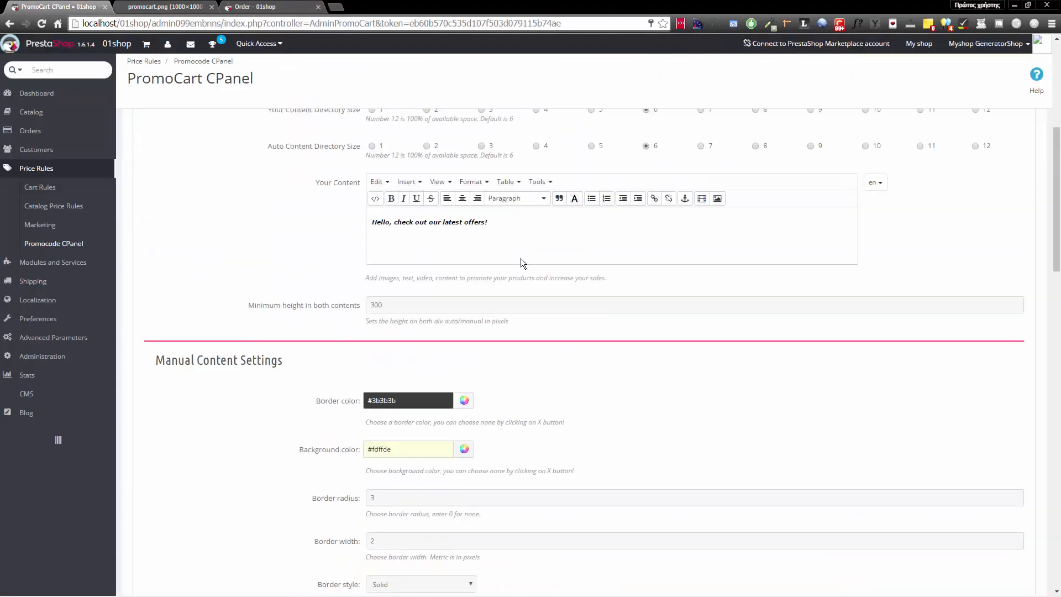
left_click(553, 350)
key("ctrl+a")
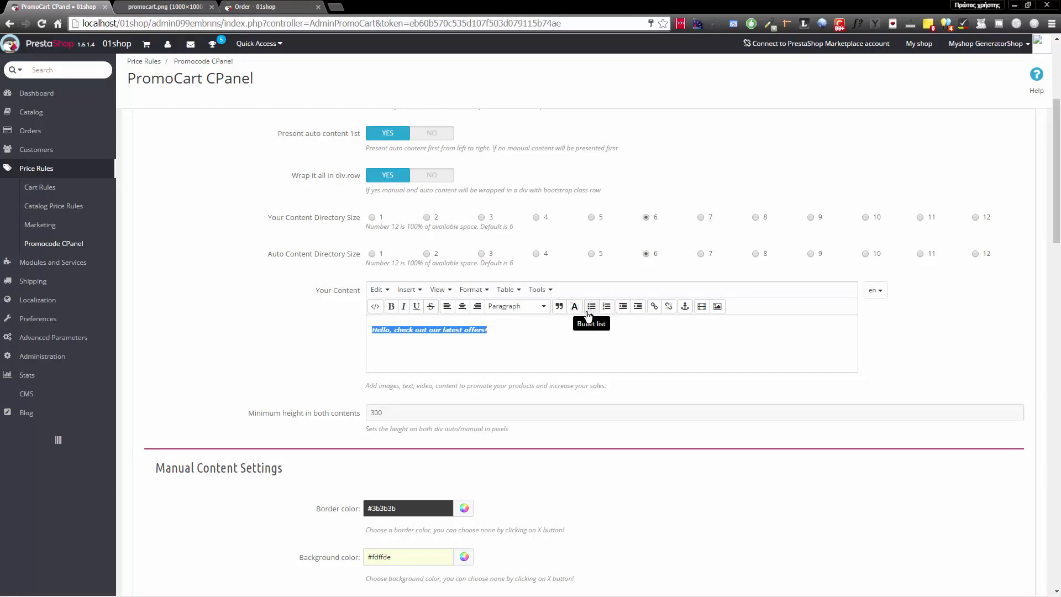
left_click(469, 312)
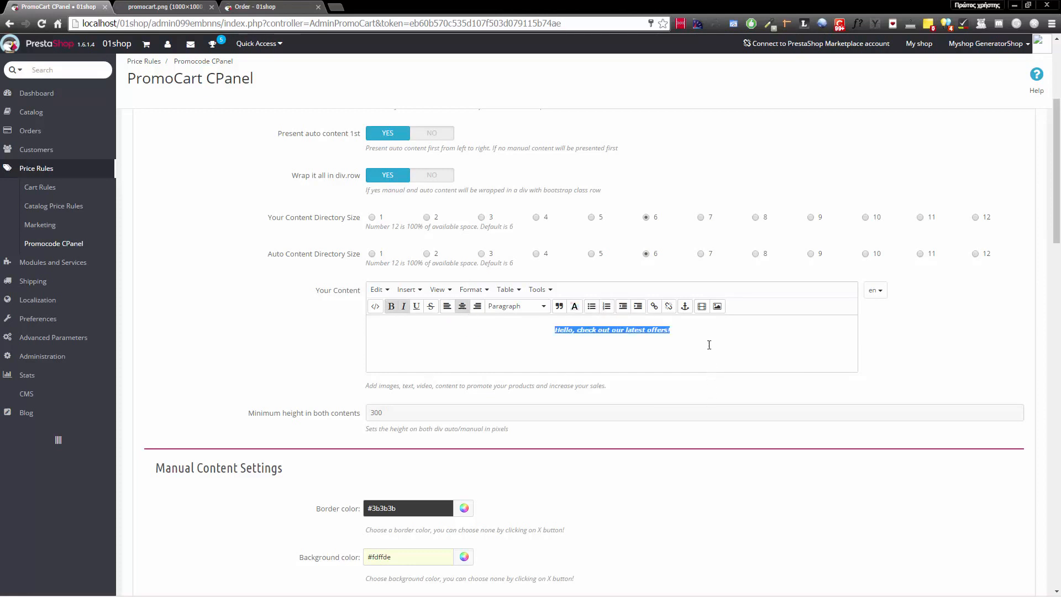
- Add a new line below the greeting and upload 01generator logo_final_black.jpg through the image file manager
left_click(708, 344)
left_click(717, 306)
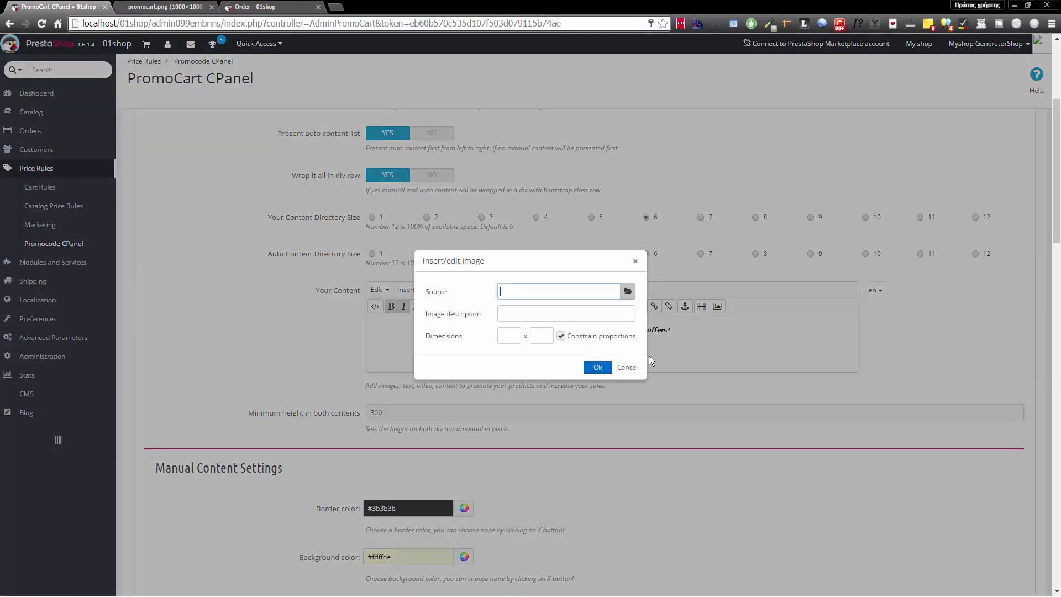
left_click(626, 367)
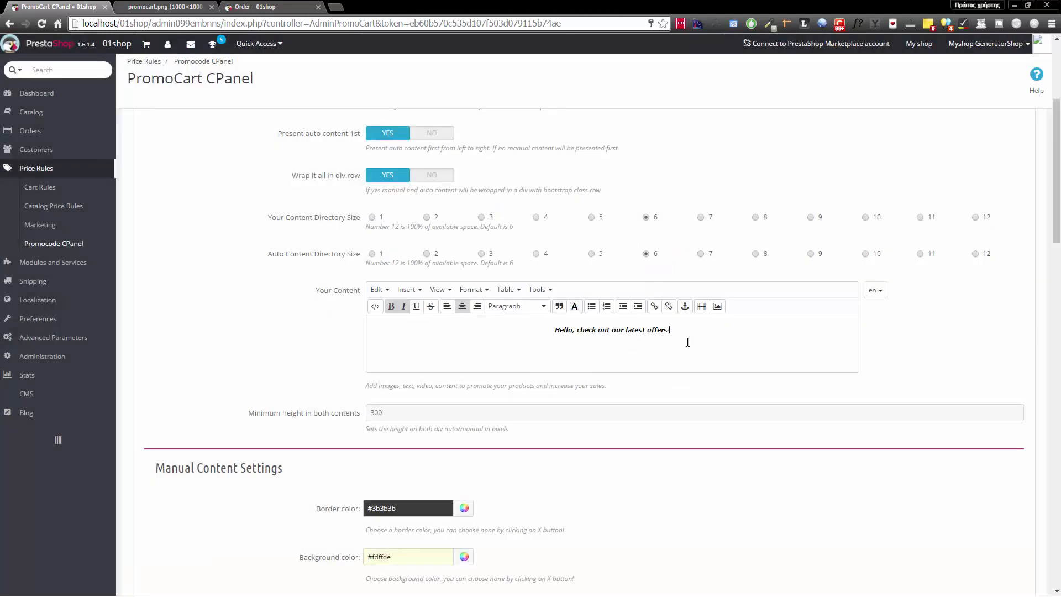
key("Return")
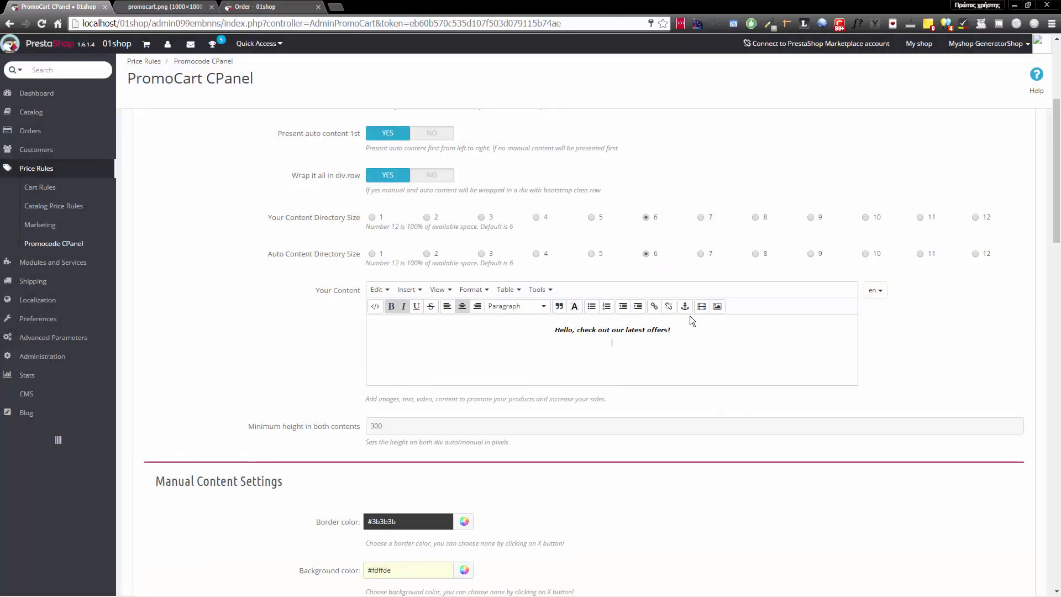
left_click(717, 307)
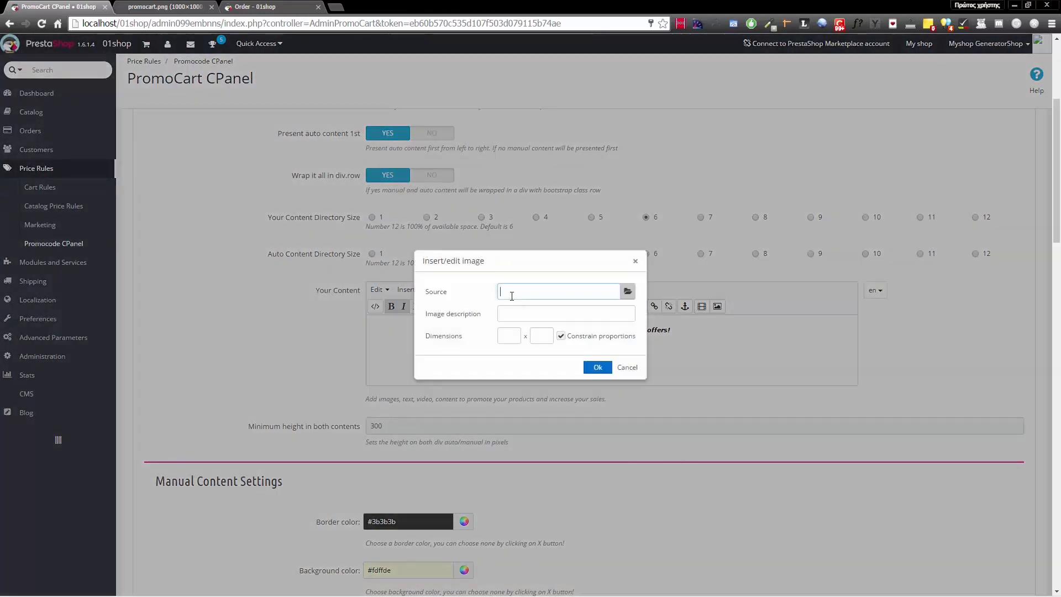
left_click(628, 292)
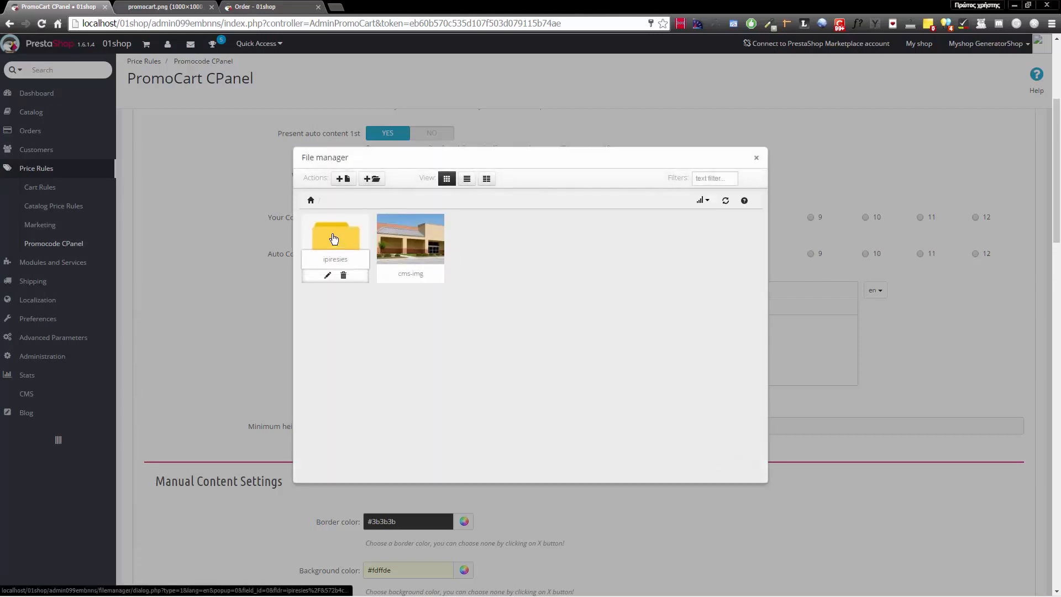
left_click(343, 179)
left_click(469, 321)
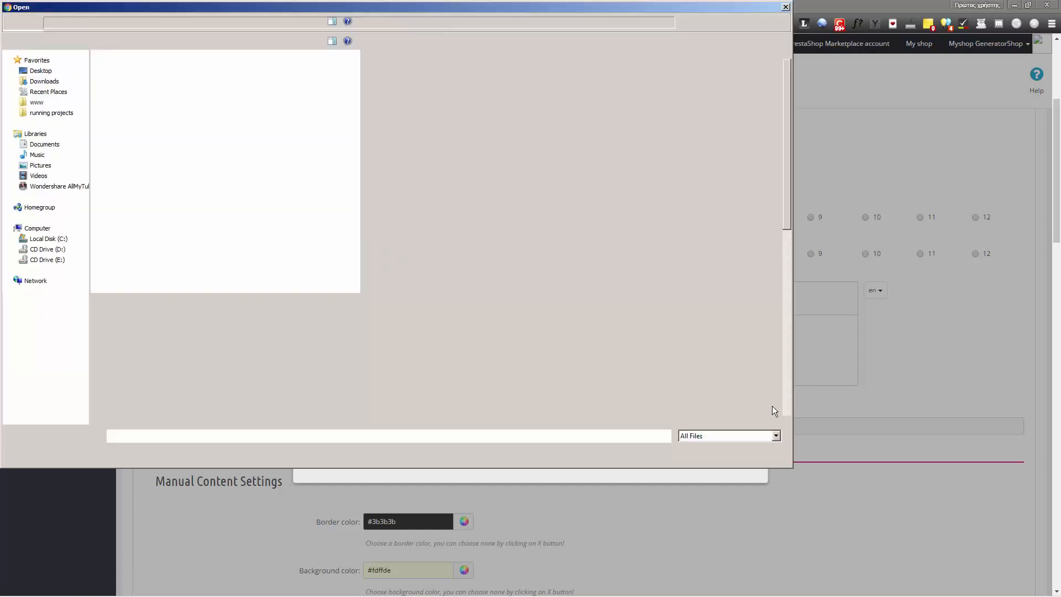
double_click(157, 131)
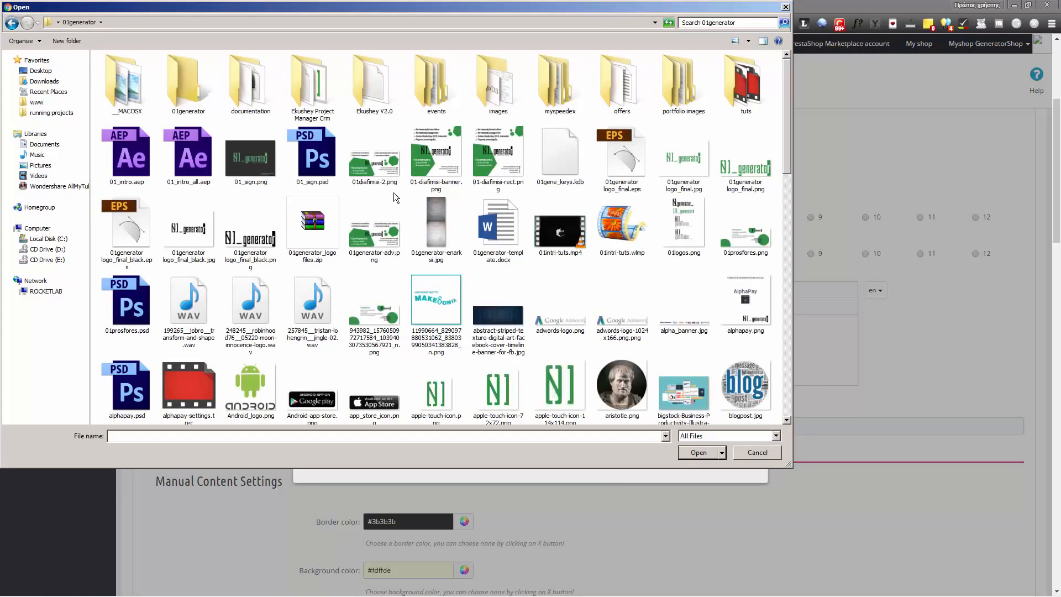
double_click(193, 234)
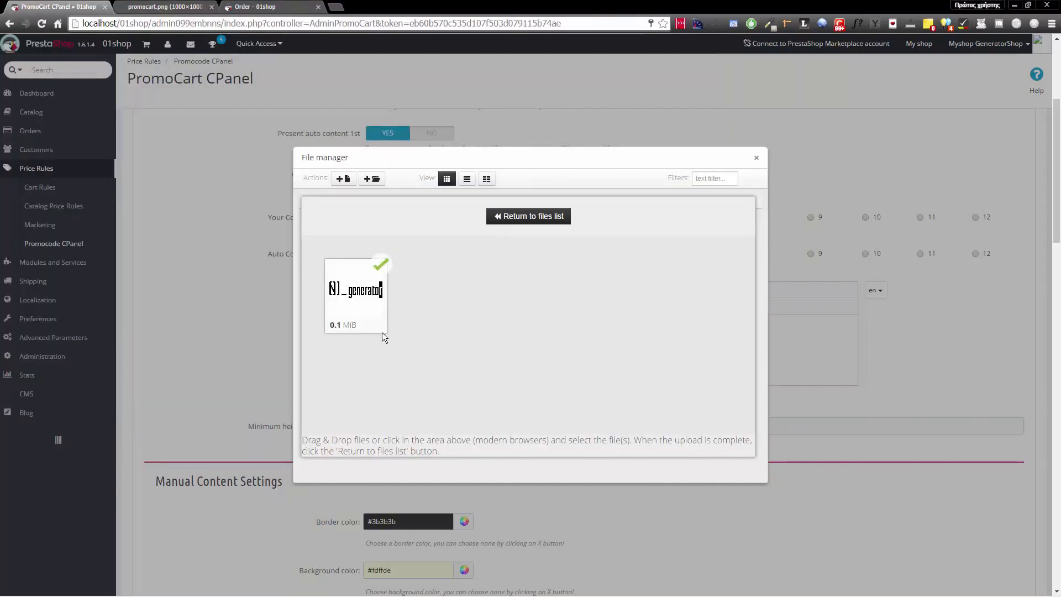
left_click(507, 221)
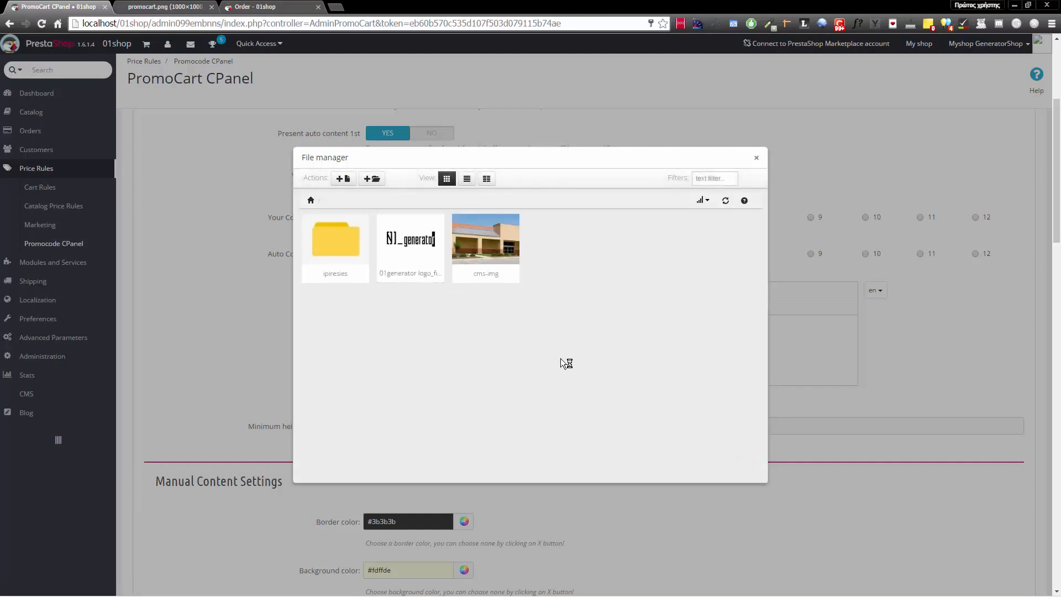
- Insert the uploaded 01generator logo below the greeting with a width of 250 and constrained proportions
left_click(429, 252)
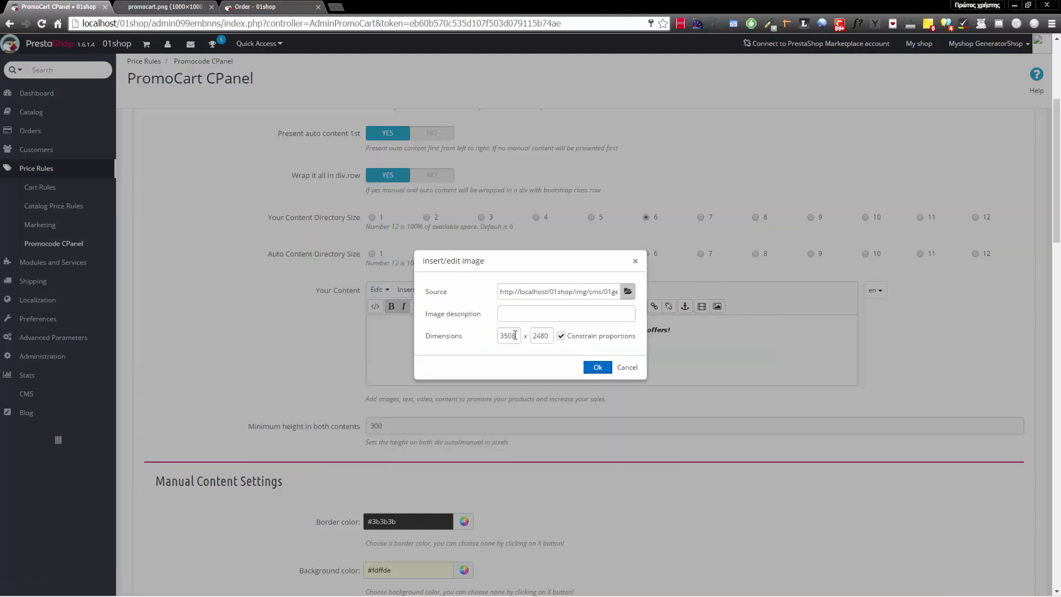
left_click_drag(520, 336, 396, 323)
type("250")
key("Tab")
left_click(599, 369)
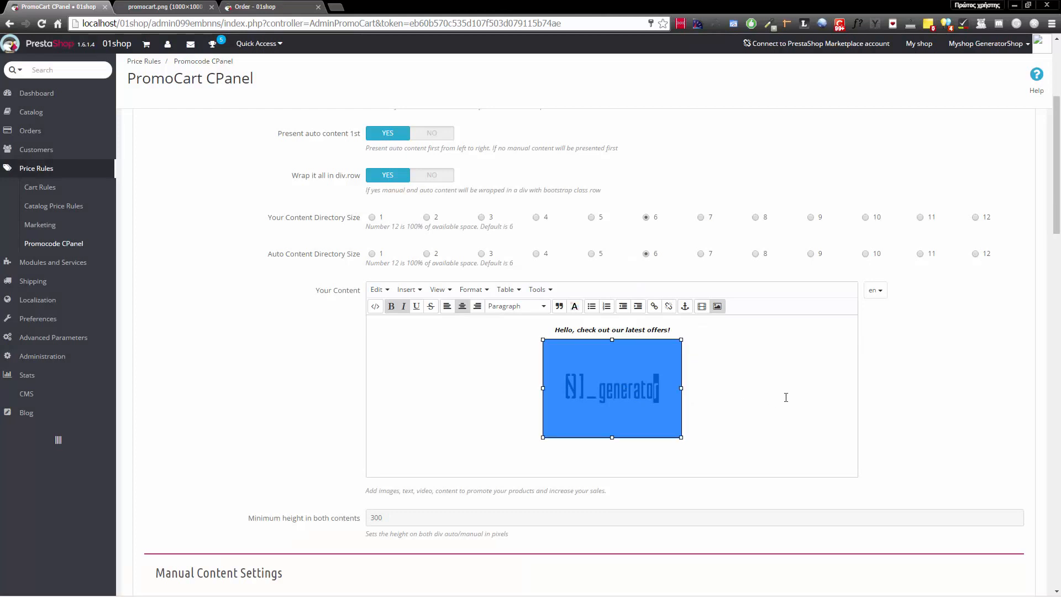
scroll(890, 393, "down", 10)
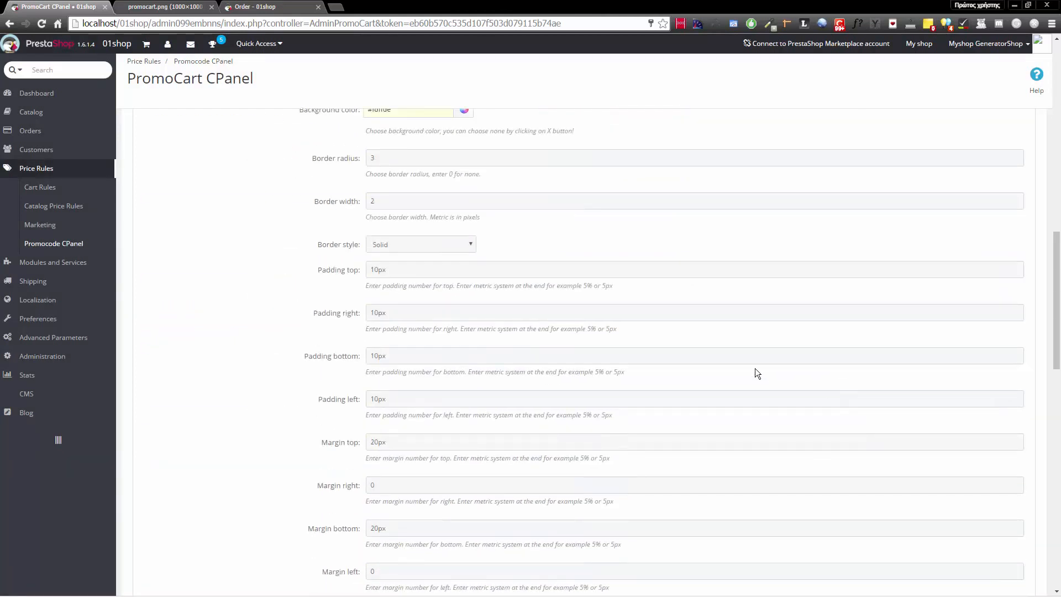
- Save the PromoCart settings and check the centered greeting and logo in the reloaded storefront cart
scroll(660, 351, "down", 15)
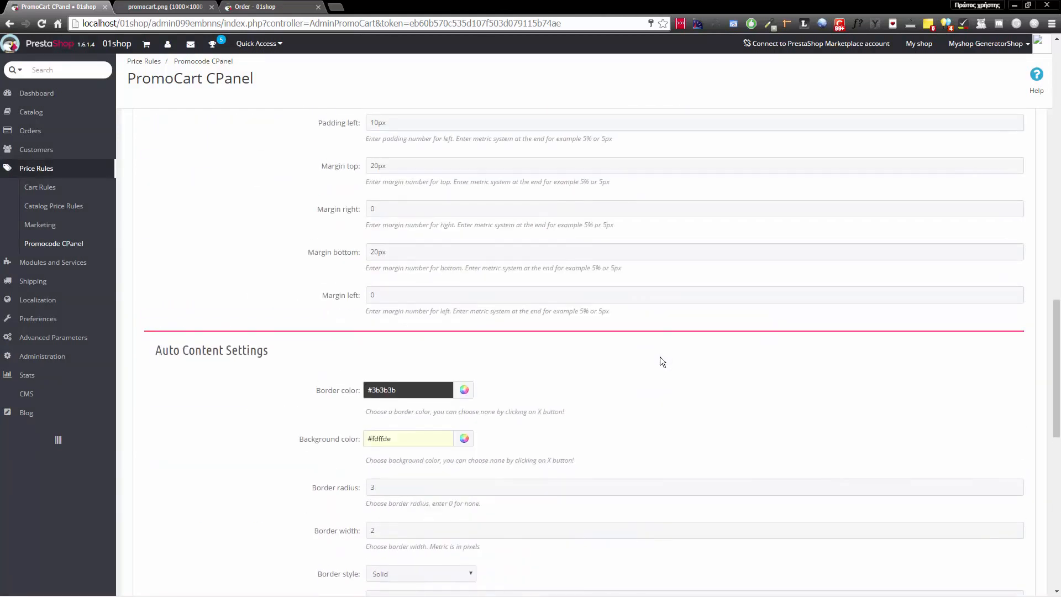
left_click(1014, 529)
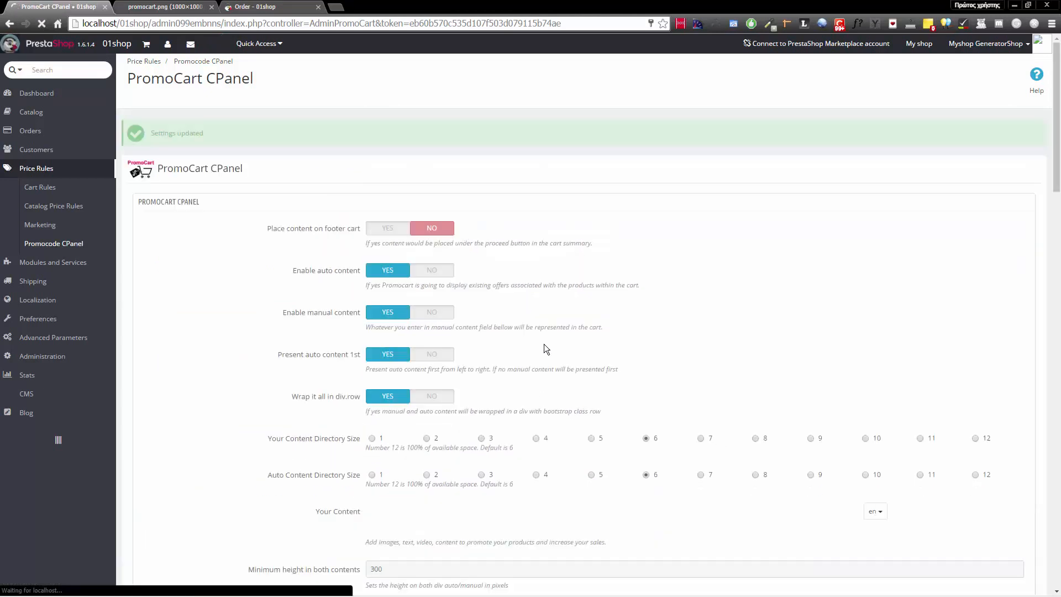
left_click(270, 12)
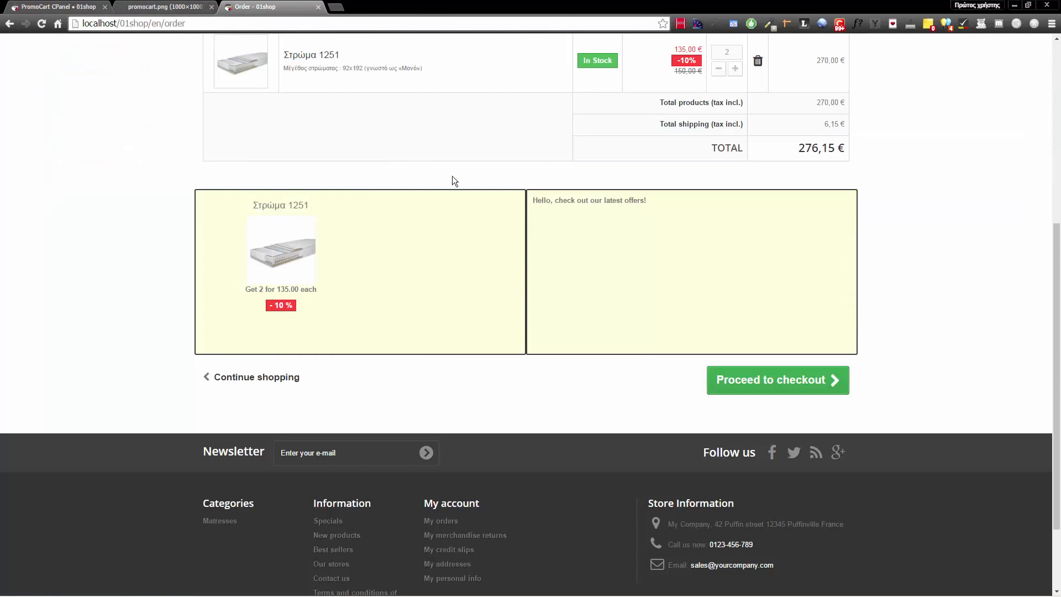
key("F5")
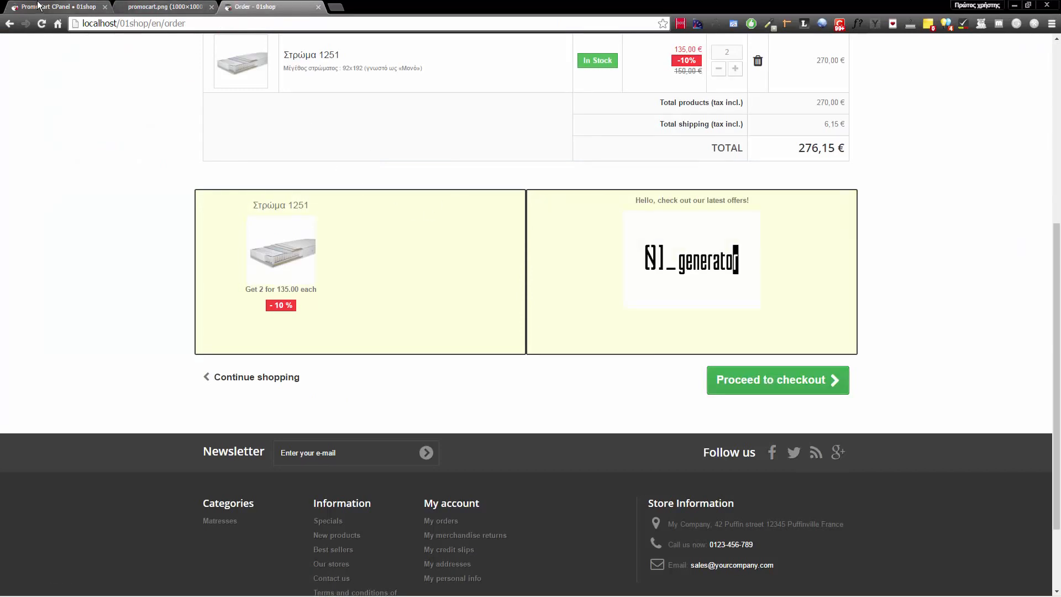
- Return to the PromoCart settings and format the "Hello, check out our latest offers!" text in Your Content as Header 1
left_click(59, 6)
scroll(602, 289, "down", 4)
scroll(666, 195, "down", 6)
scroll(667, 194, "up", 6)
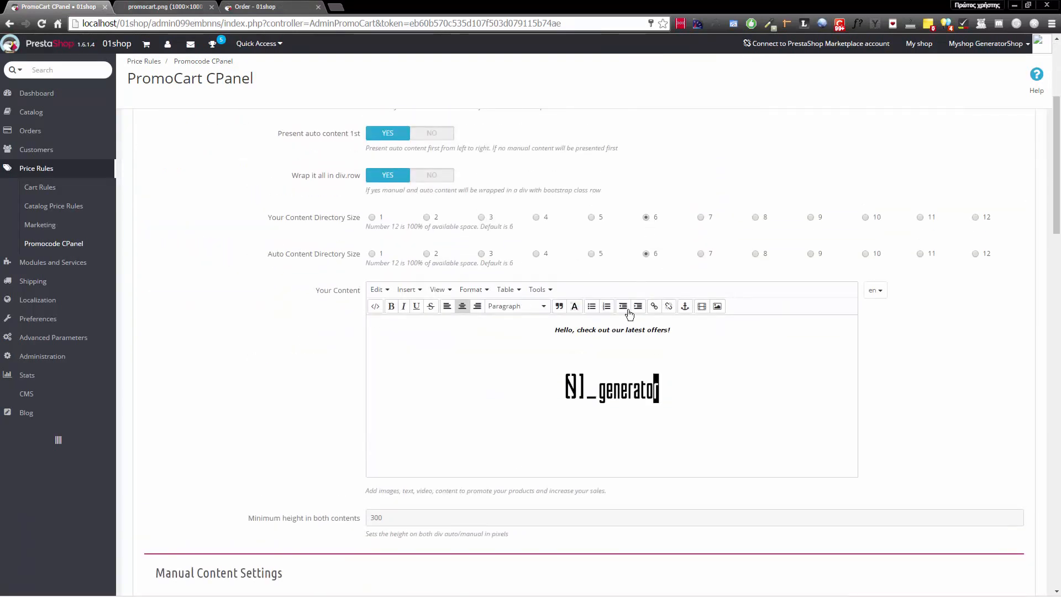
left_click(671, 330)
left_click_drag(554, 330, 670, 330)
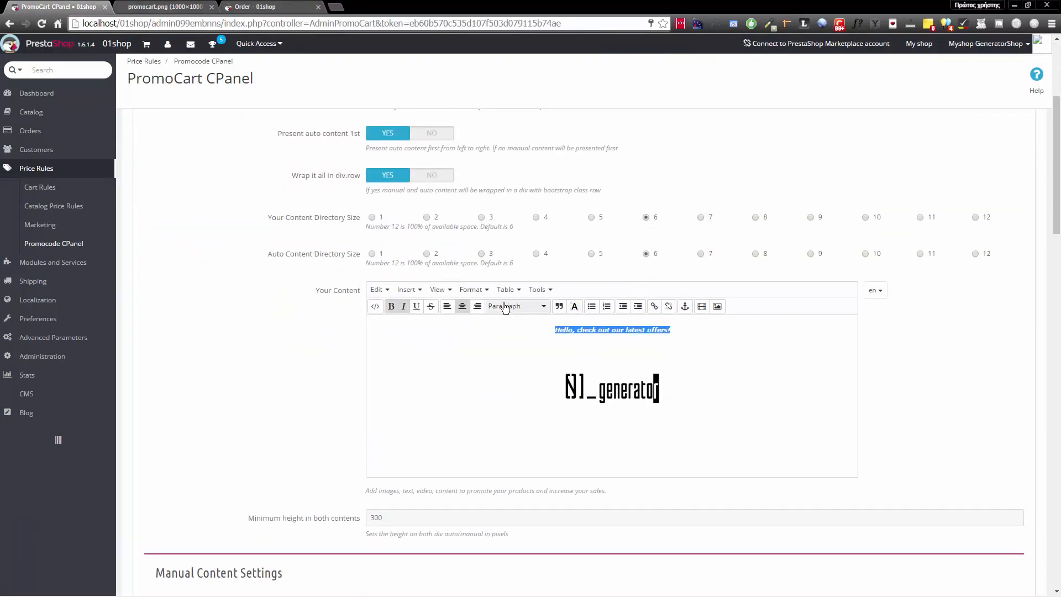
left_click(514, 307)
left_click(534, 382)
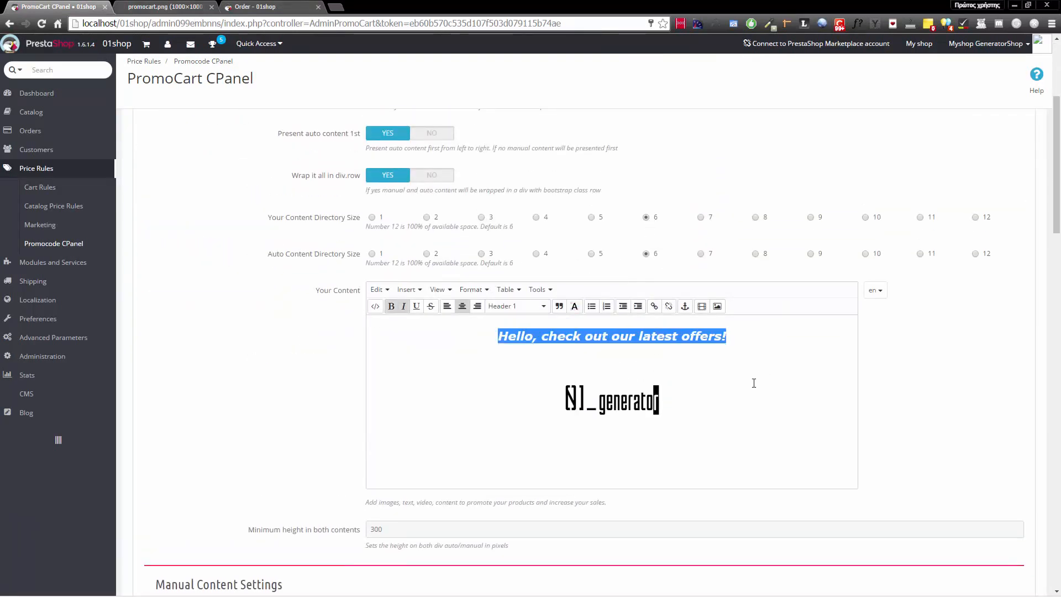
key("ctrl+a")
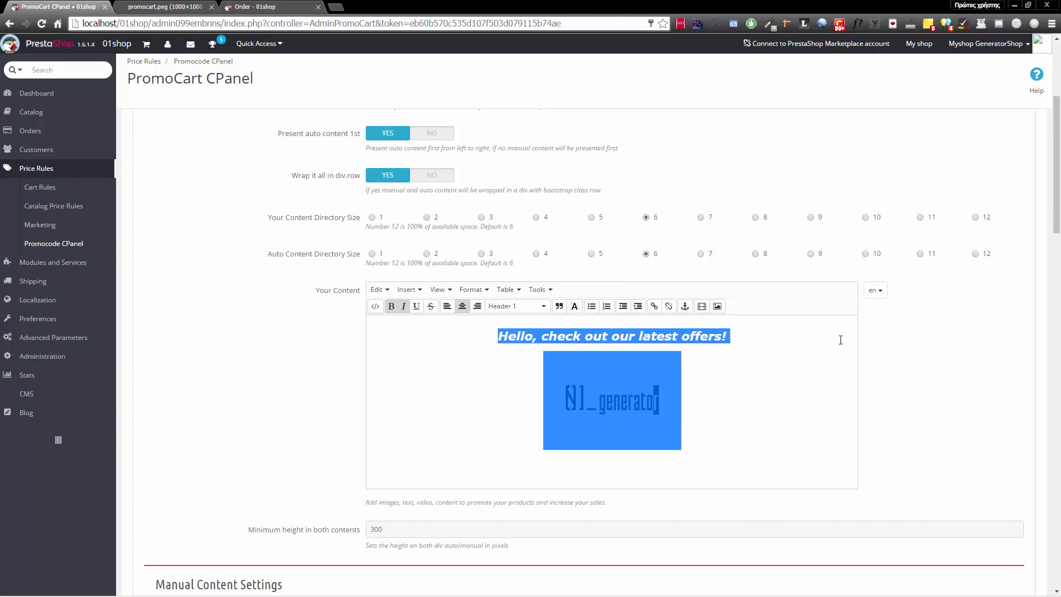
left_click(801, 351)
- Compare with the storefront cart and set both Your Content Directory Size and Auto Content Directory Size to 5
scroll(914, 394, "down", 5)
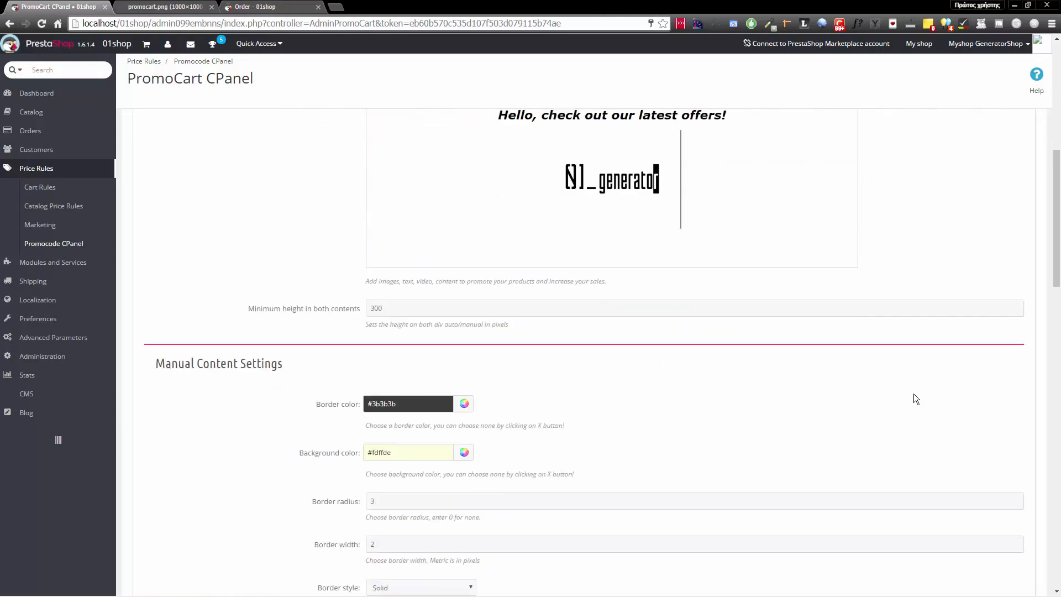
scroll(853, 385, "down", 1)
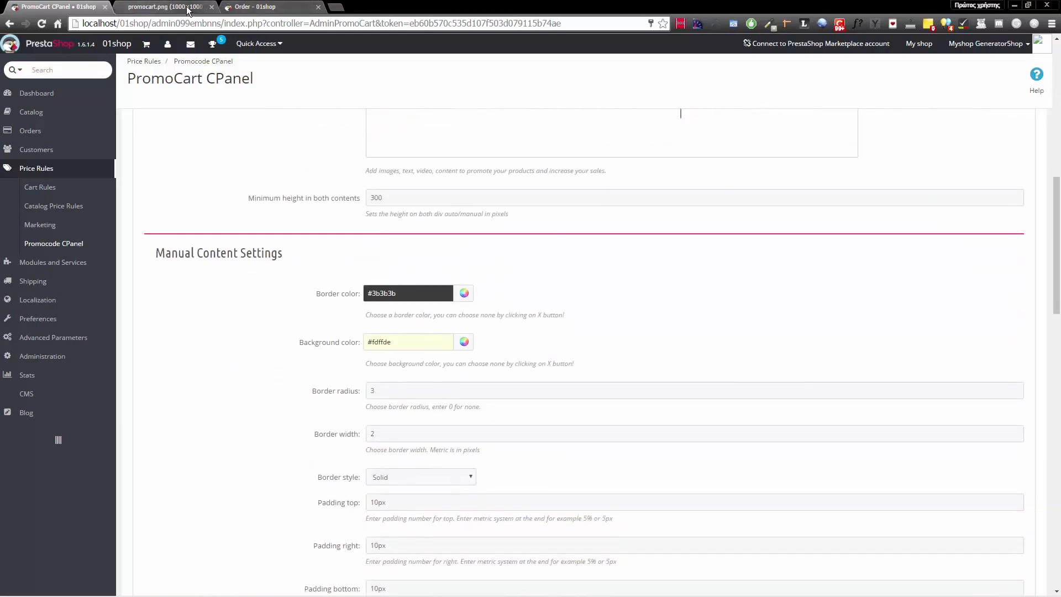
scroll(628, 297, "up", 5)
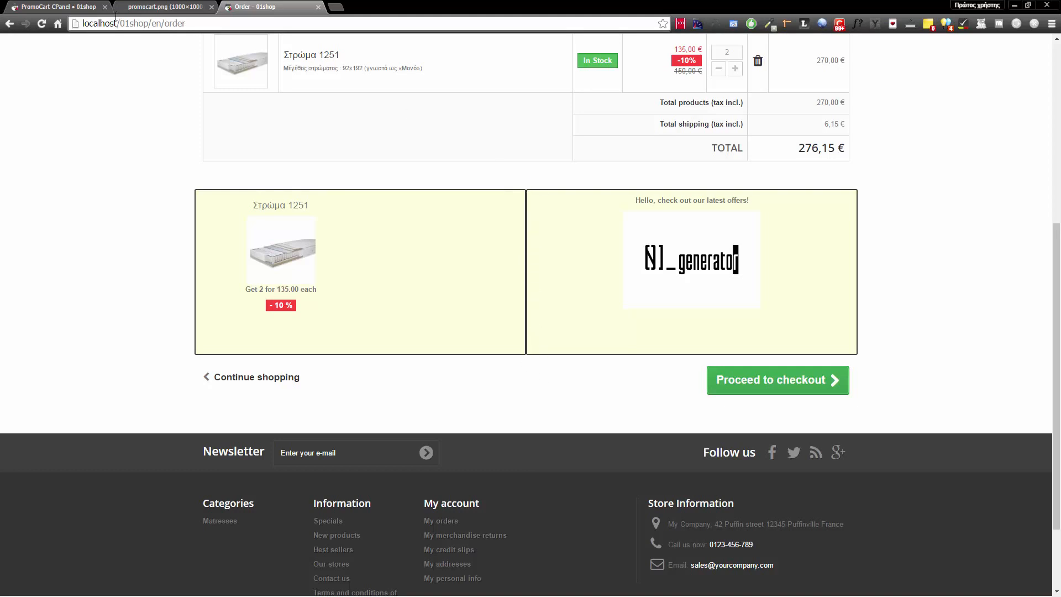
left_click(58, 7)
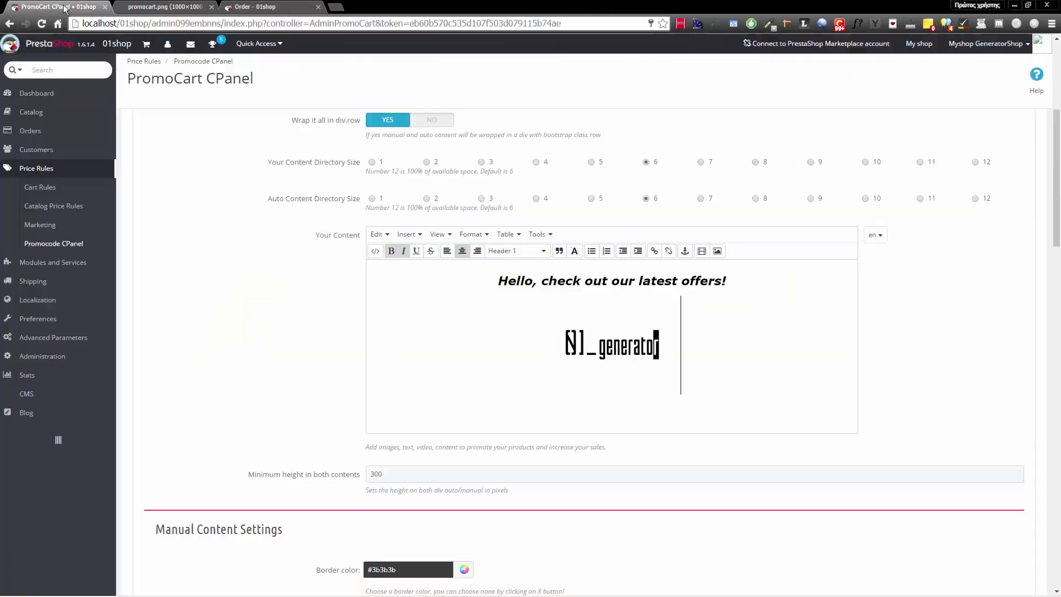
left_click(592, 162)
left_click_drag(596, 199, 593, 203)
left_click(578, 193)
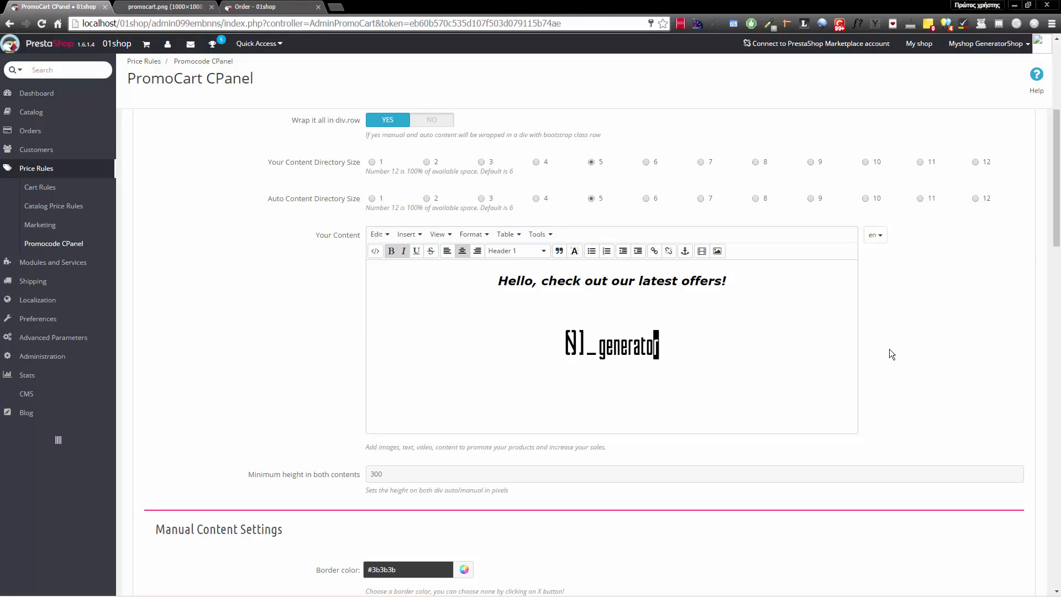
- Inspect the auto content box's HTML element and its computed margins, border and padding in the storefront cart
scroll(890, 349, "down", 14)
scroll(460, 297, "up", 1)
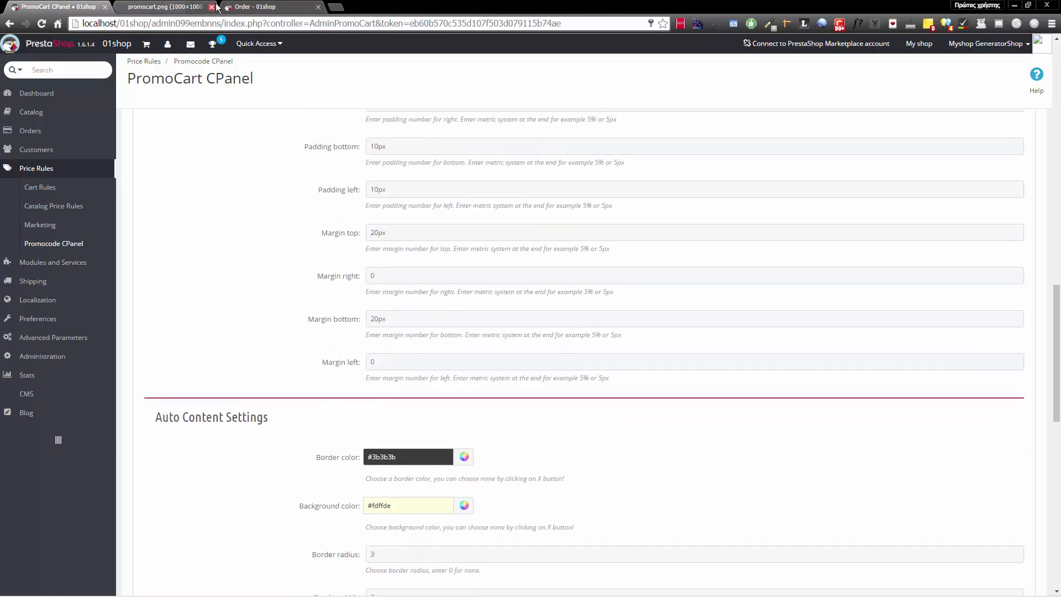
left_click(257, 7)
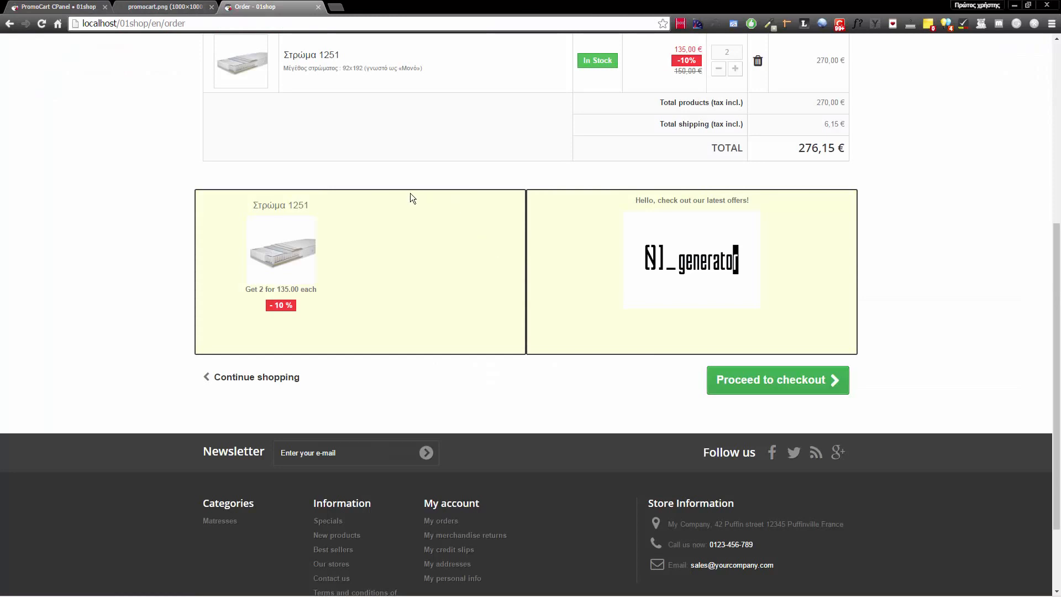
right_click(273, 197)
left_click(336, 329)
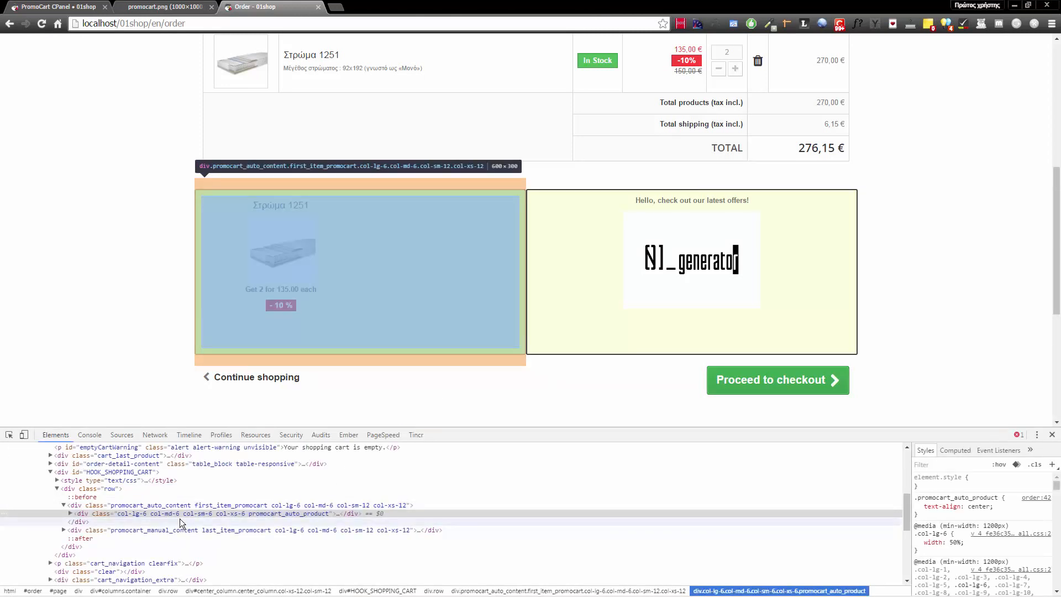
left_click(142, 507)
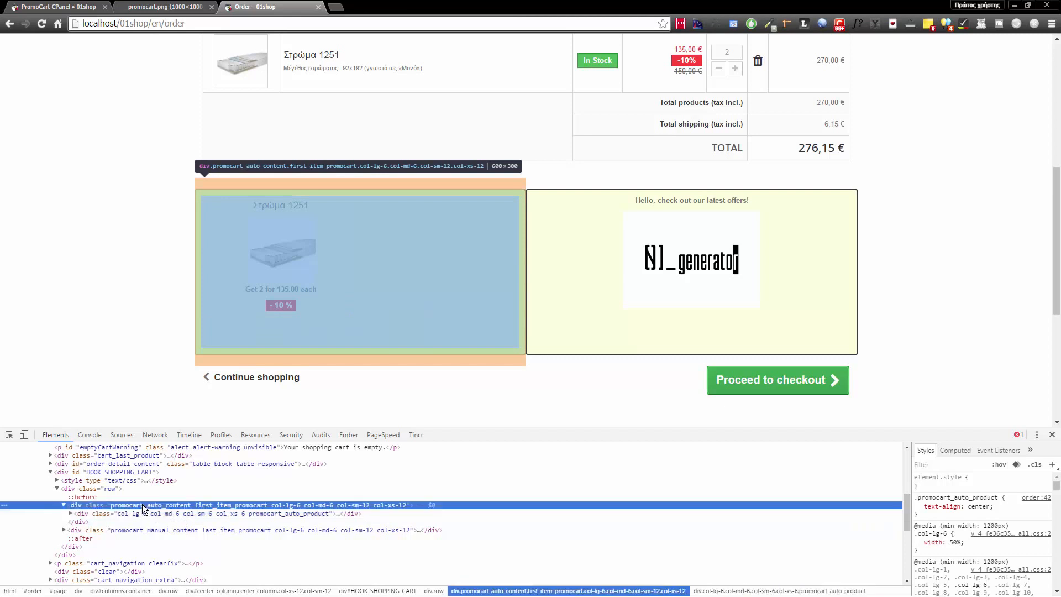
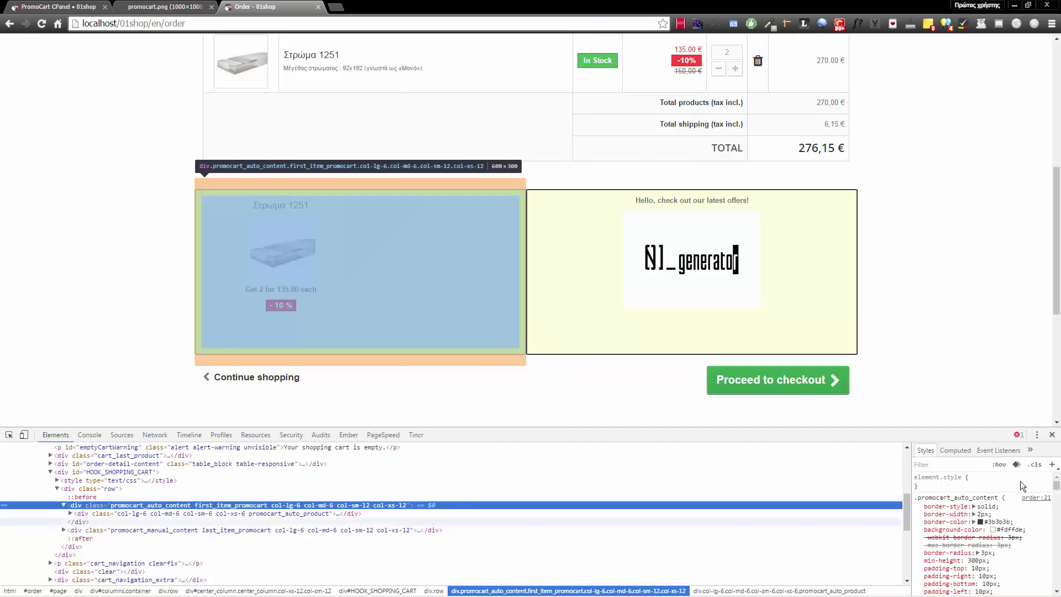
left_click(957, 450)
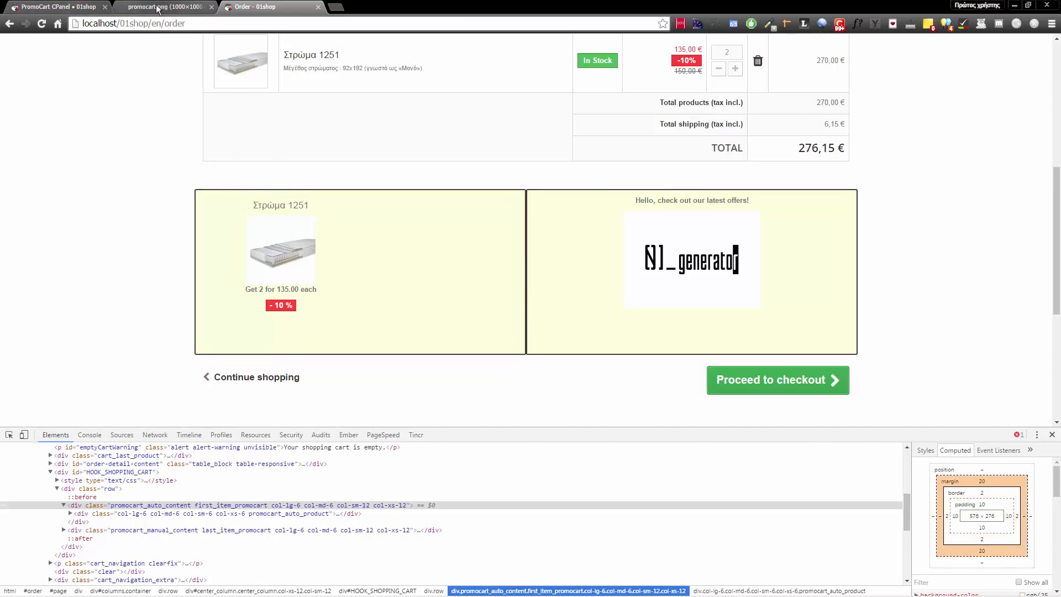
- Return to the PromoCart settings and set Margin right and Margin left to 4% in Manual Content Settings
left_click(80, 7)
scroll(451, 327, "up", 15)
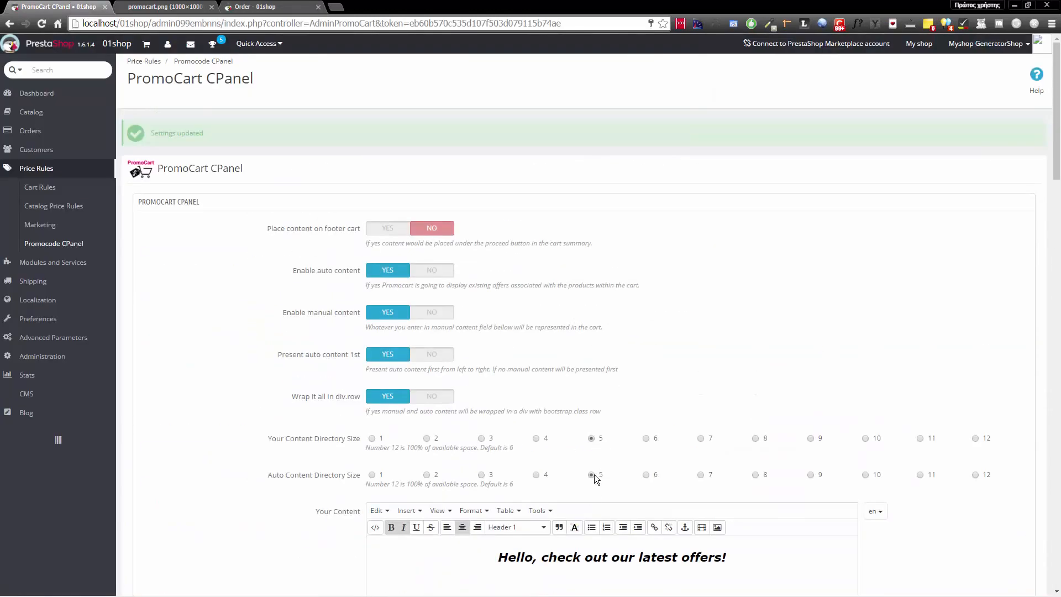
scroll(872, 526, "down", 10)
scroll(624, 472, "down", 4)
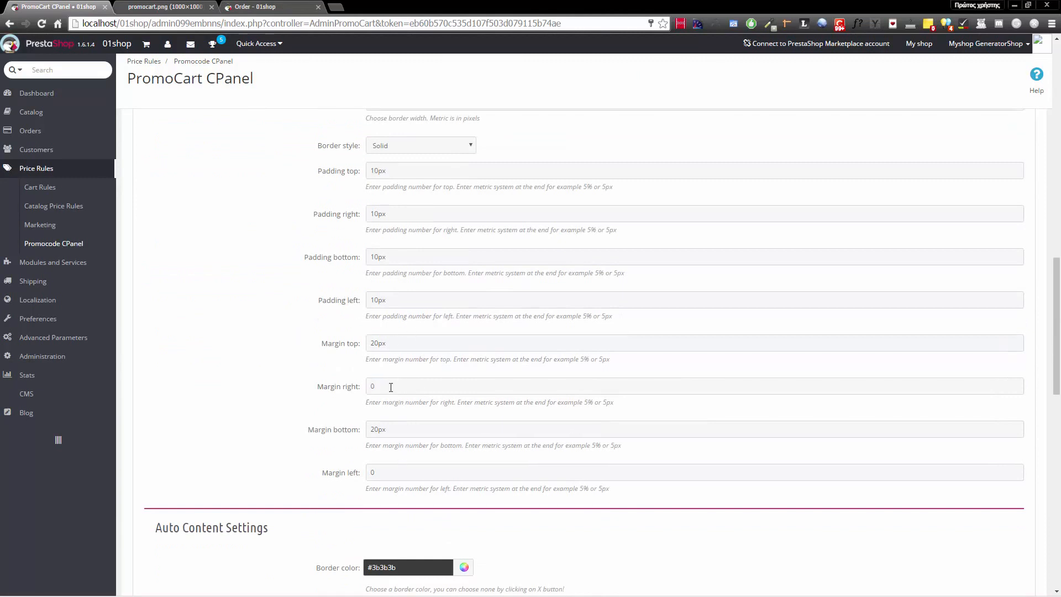
double_click(389, 385)
type("4")
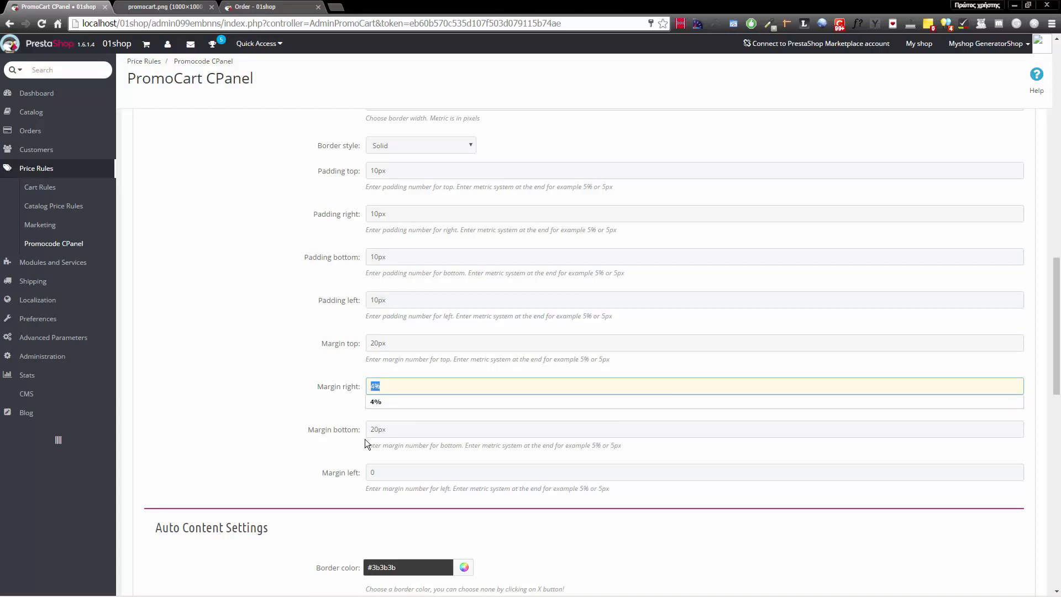
double_click(385, 473)
type("4%")
left_click(334, 467)
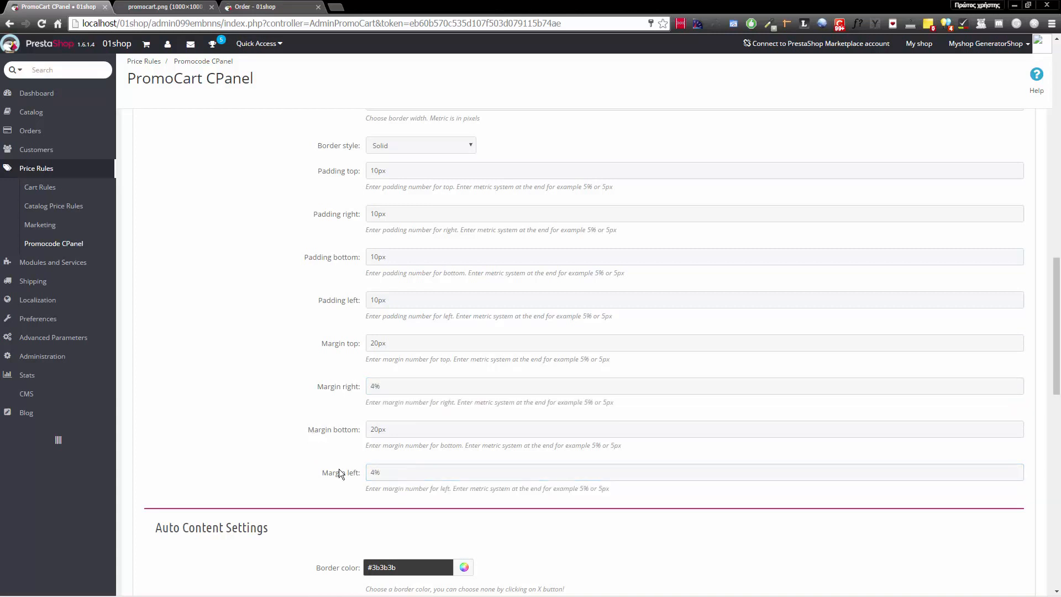
- Set Margin right and Margin left to 4% in Auto Content Settings
scroll(325, 459, "down", 3)
scroll(323, 456, "down", 10)
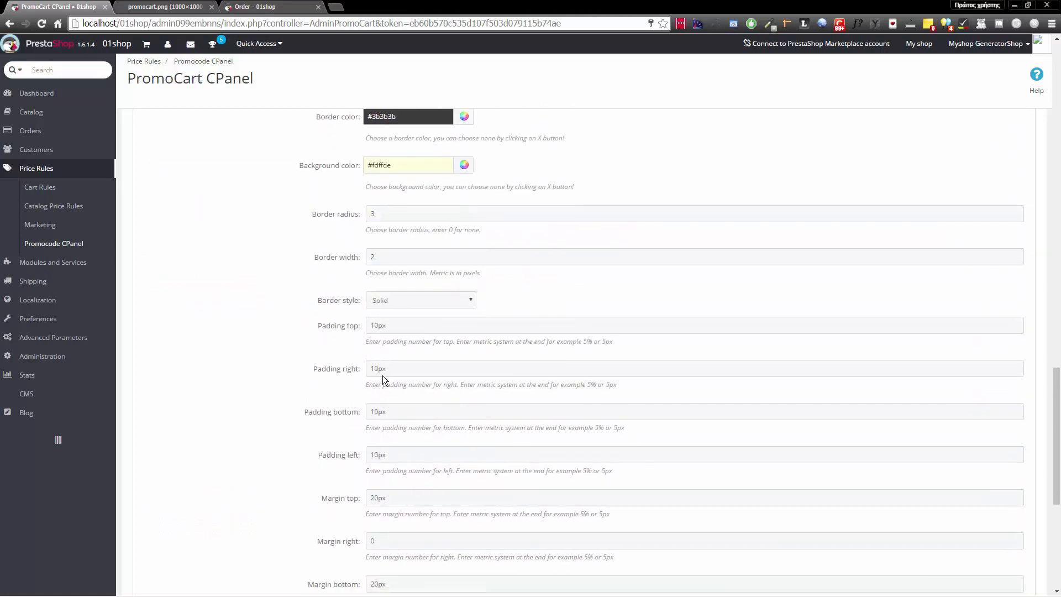
double_click(376, 273)
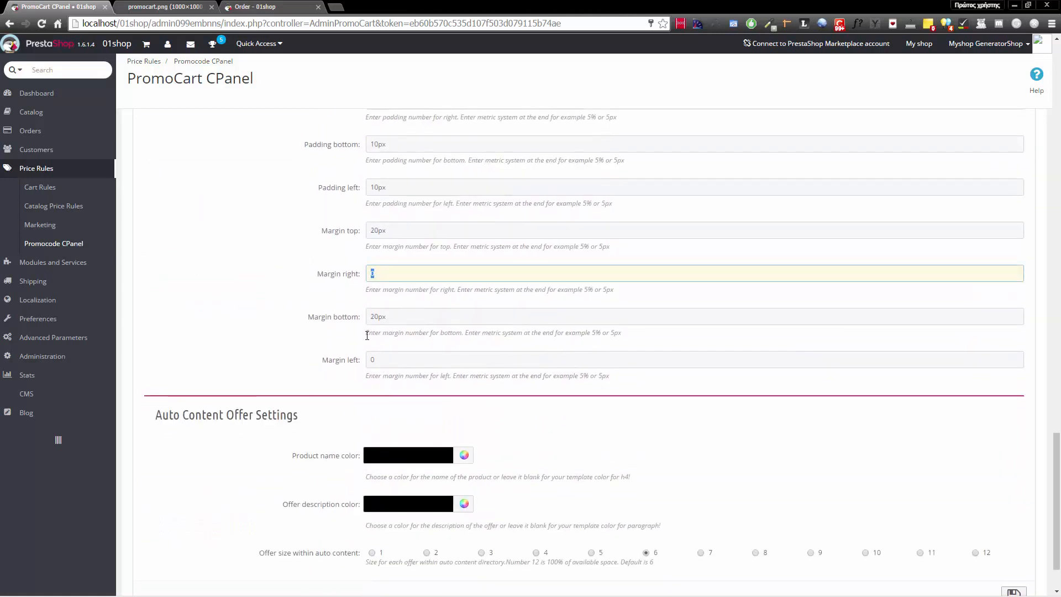
type("4%")
double_click(384, 360)
type("4%")
left_click(341, 394)
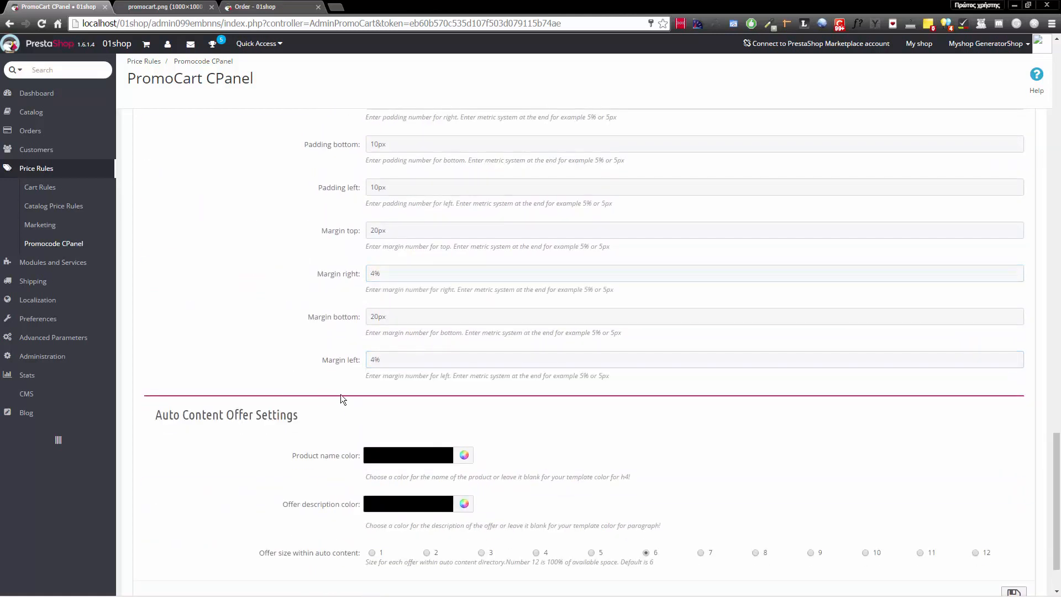
- Review the offer's product name and description in the storefront cart, and set Product name color to #bd2100 in Auto Content Offer Settings
left_click(173, 7)
left_click(231, 8)
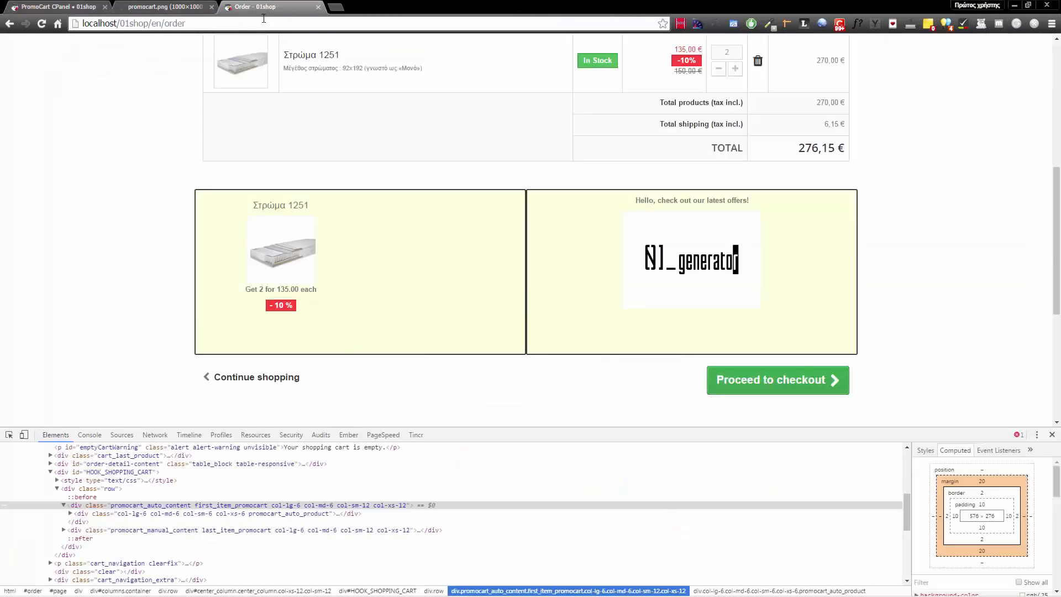
left_click_drag(251, 207, 311, 206)
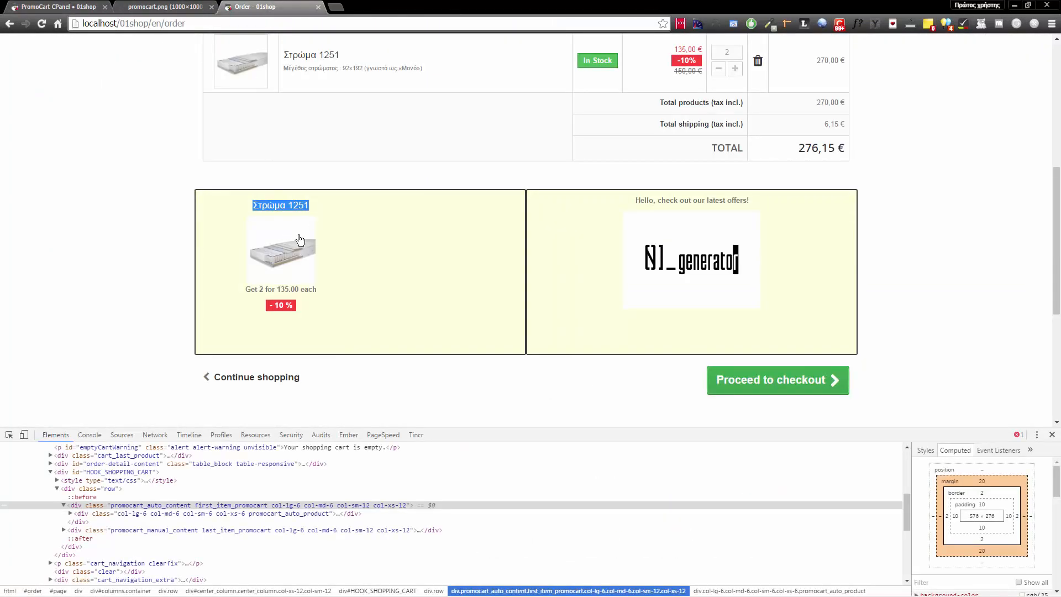
left_click_drag(312, 289, 244, 290)
left_click(430, 255)
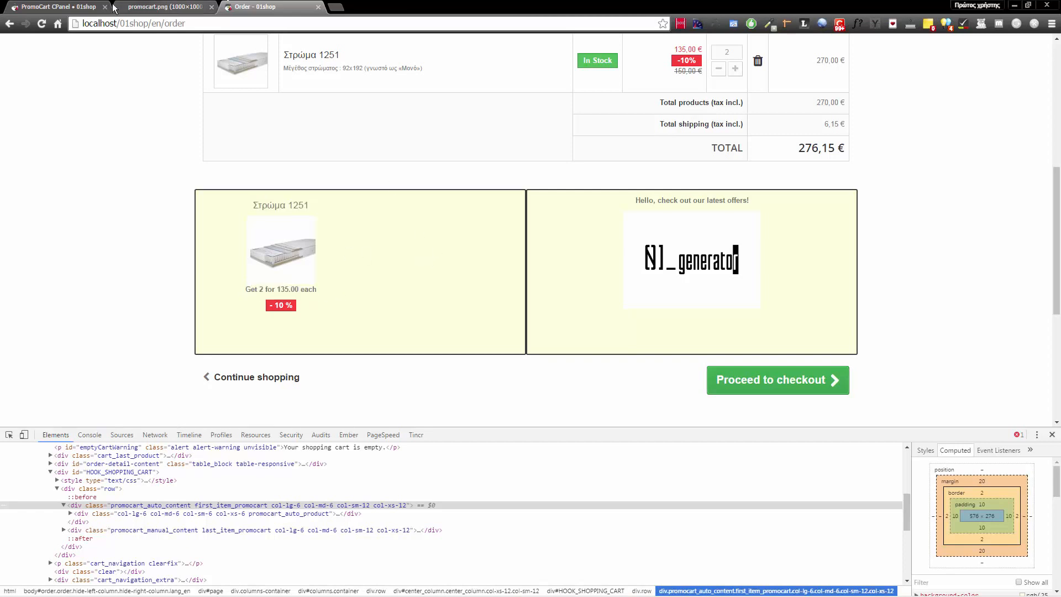
left_click(58, 6)
scroll(522, 427, "down", 1)
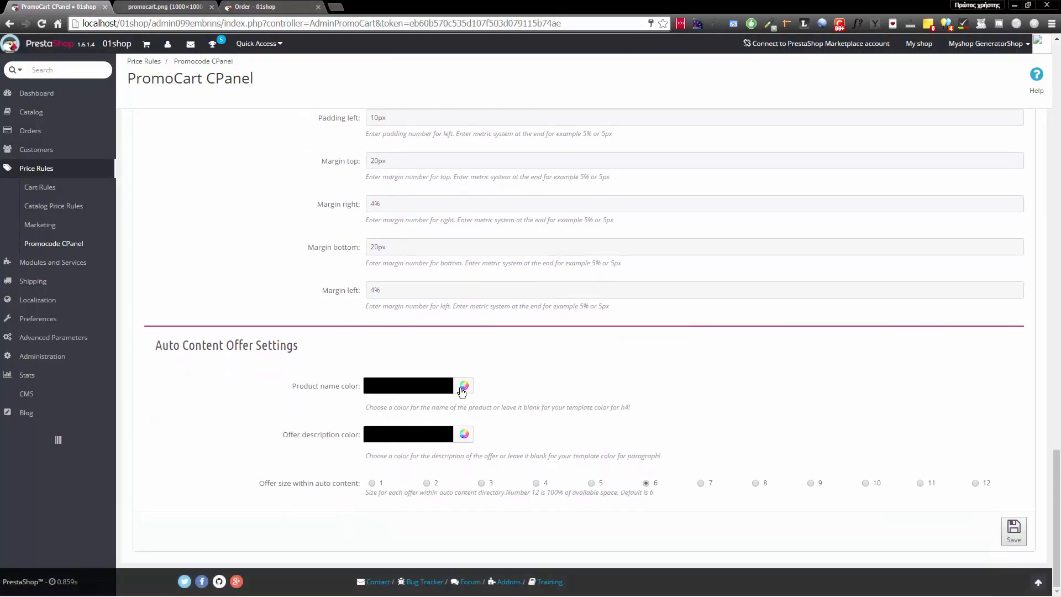
left_click(465, 385)
left_click_drag(536, 428, 458, 438)
left_click(360, 384)
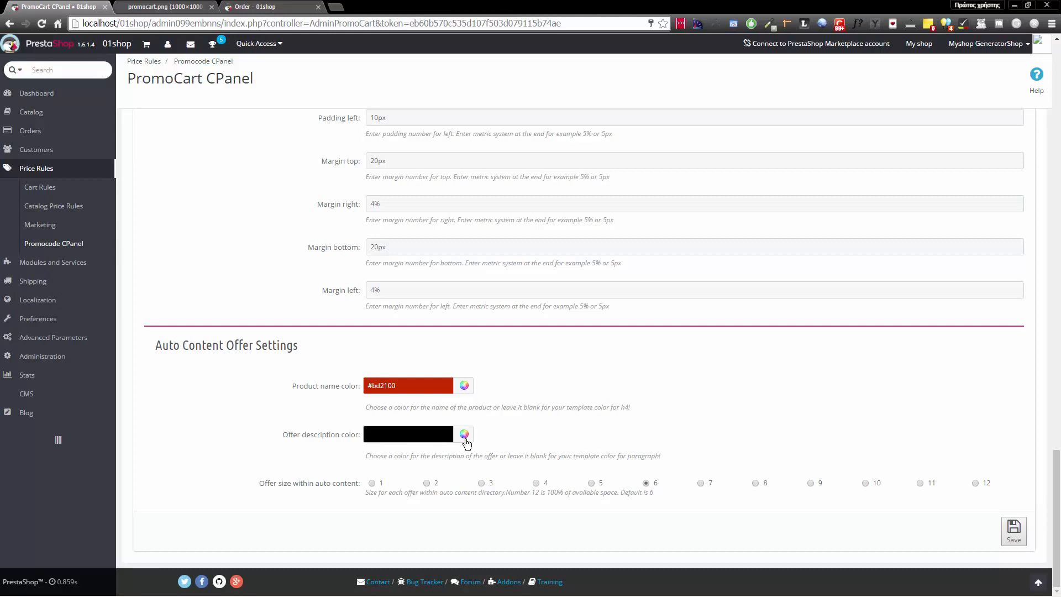
- Copy the product name color #bd2100 into Offer description color
left_click_drag(407, 385, 275, 377)
key("ctrl+c")
left_click(384, 434)
key("ctrl+v")
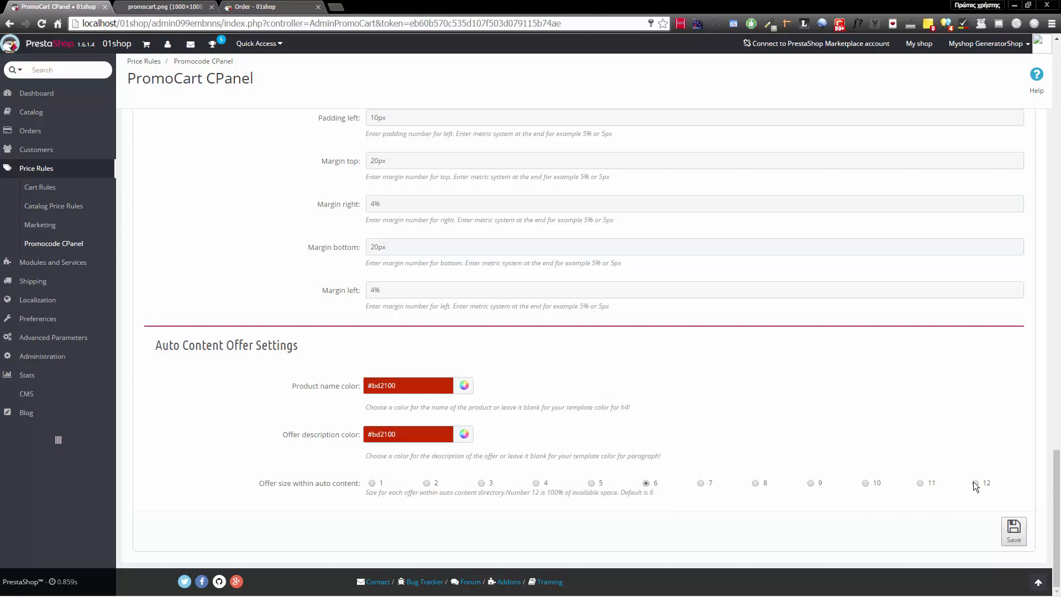
- Set Offer size within auto content to 12 and compare it with the current offer layout in the storefront cart
left_click(254, 7)
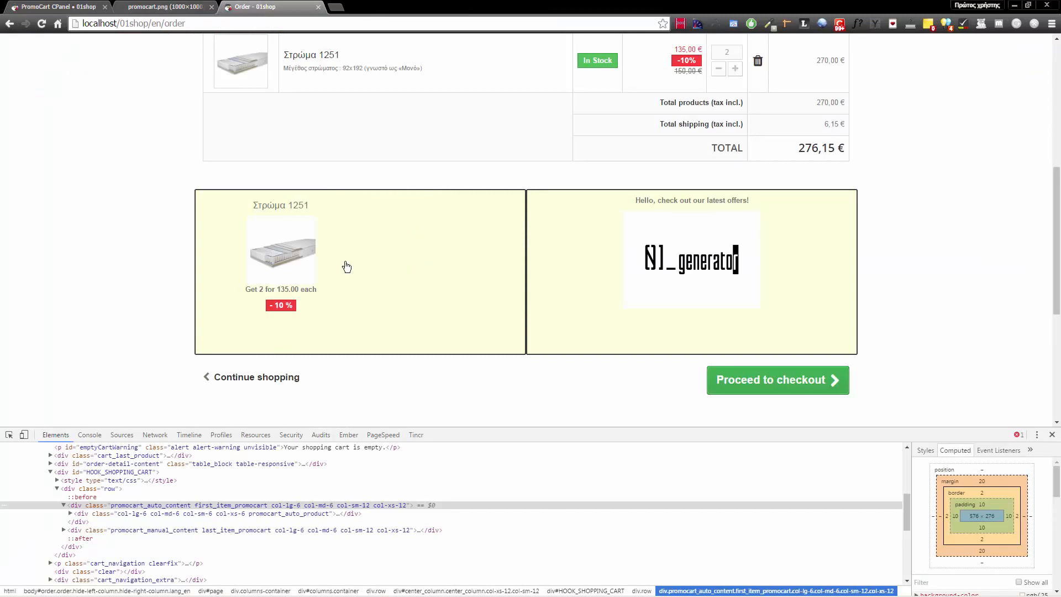
left_click(48, 3)
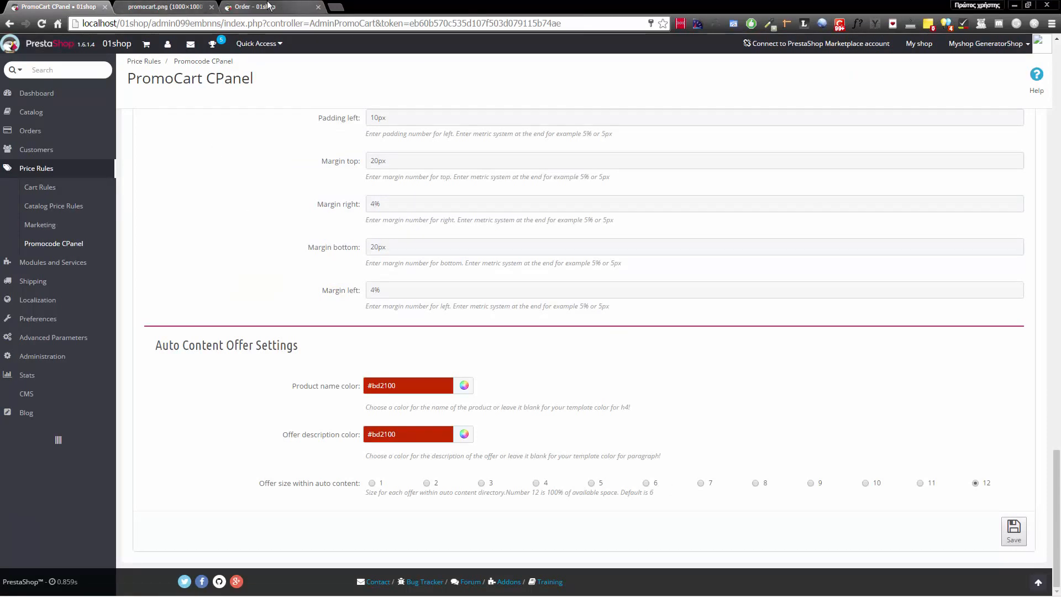
left_click(246, 7)
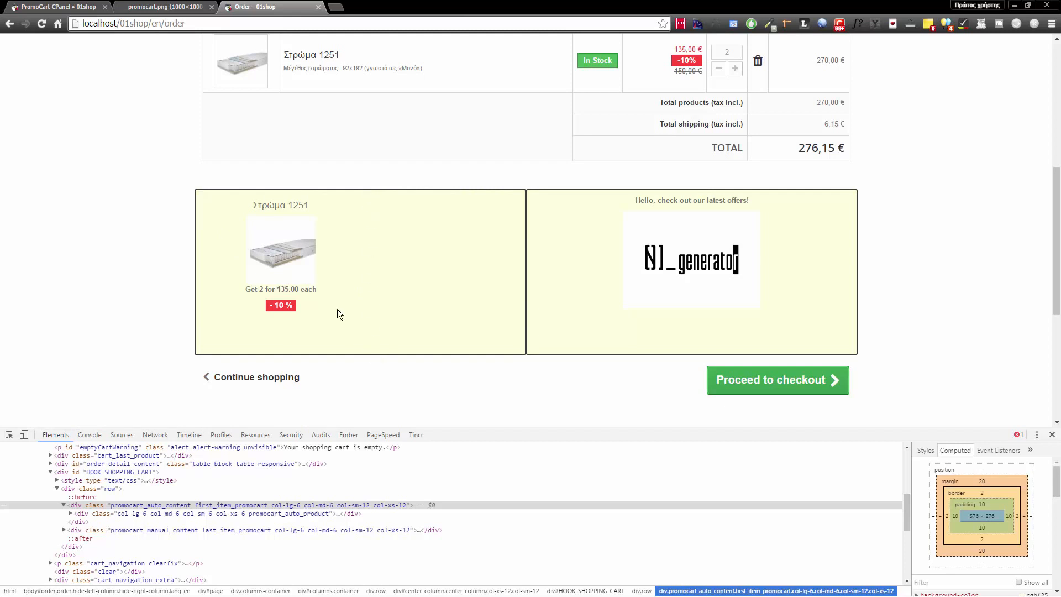
- Inspect the markup of the mattress offer's image and its column container in the storefront cart
right_click(285, 245)
left_click(335, 430)
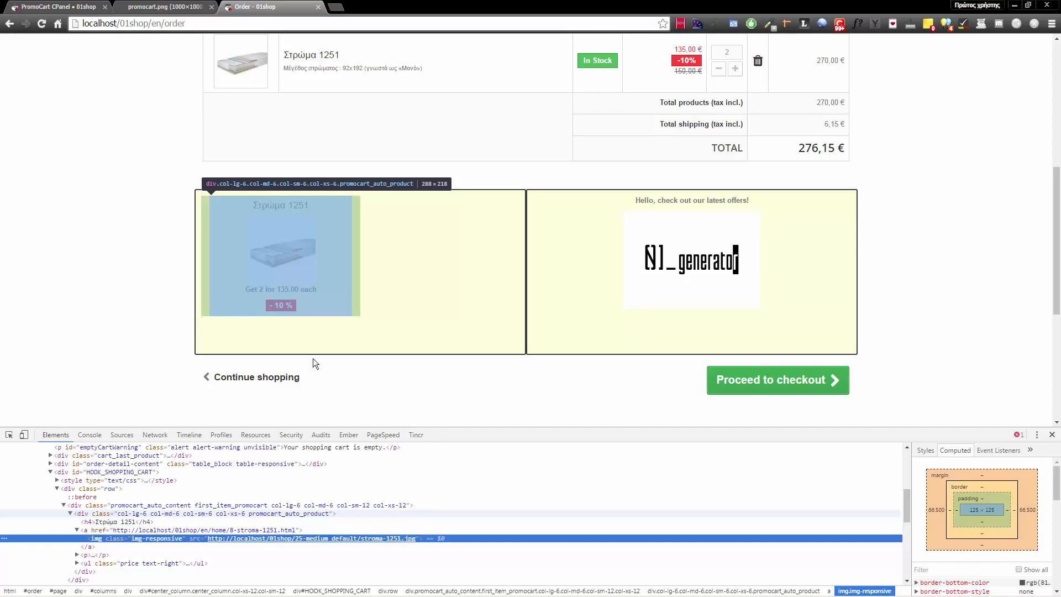
- Save the PromoCart settings and reload the storefront cart page
left_click(76, 7)
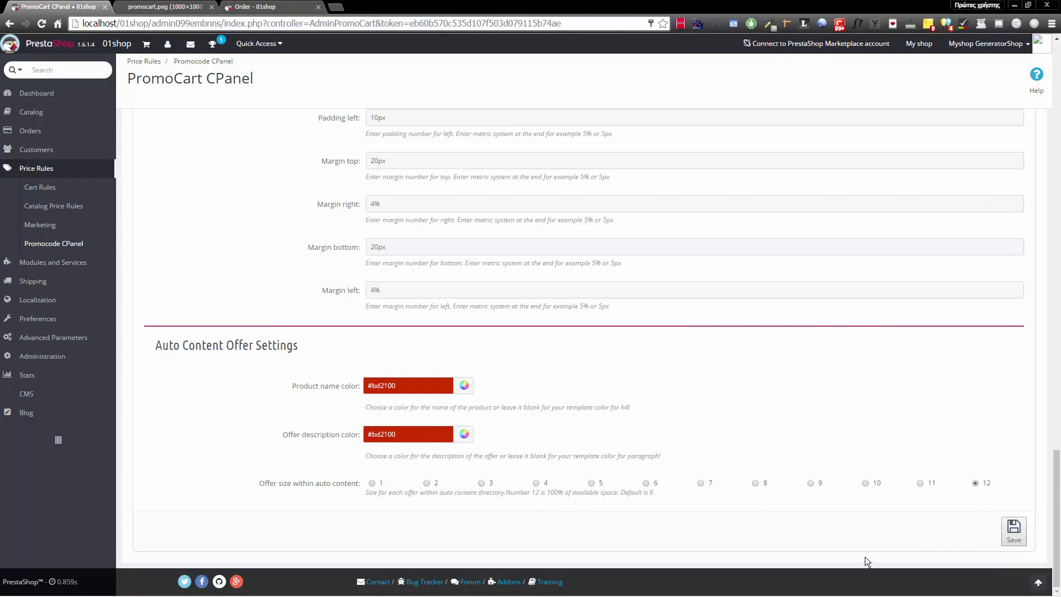
left_click(1003, 525)
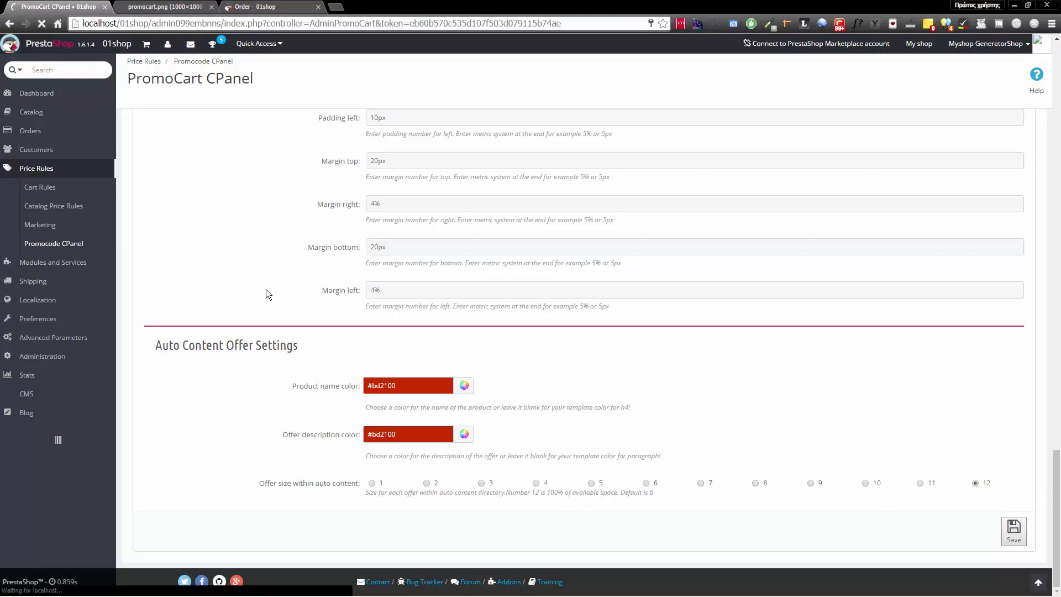
left_click(267, 7)
left_click(914, 189)
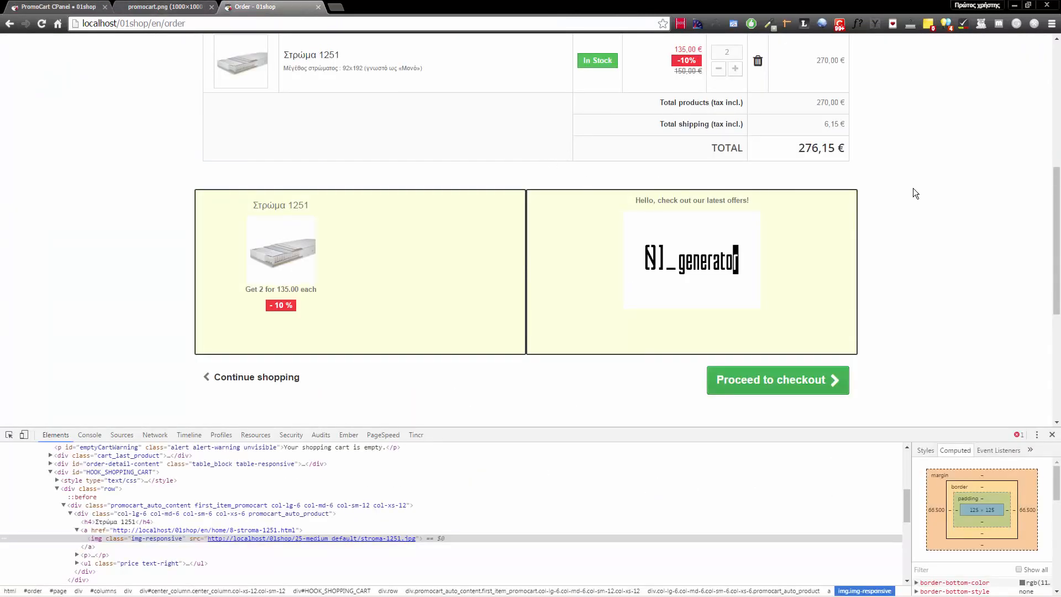
key("F5")
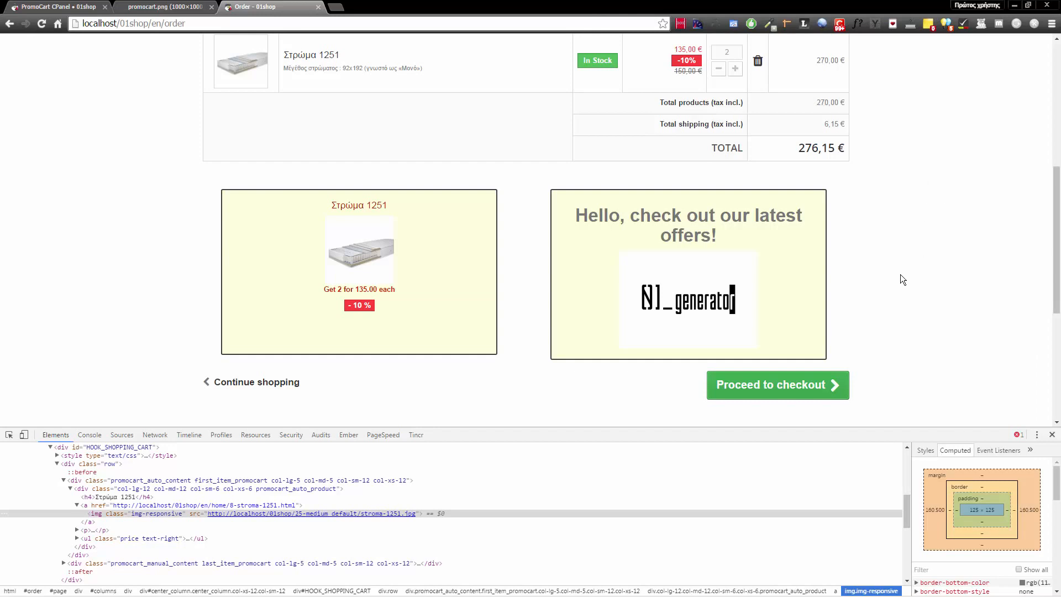
- Close the element inspector and review the auto and manual content boxes below the shopping-cart summary
scroll(902, 281, "up", 5)
scroll(904, 296, "down", 5)
left_click(1052, 435)
scroll(954, 366, "up", 4)
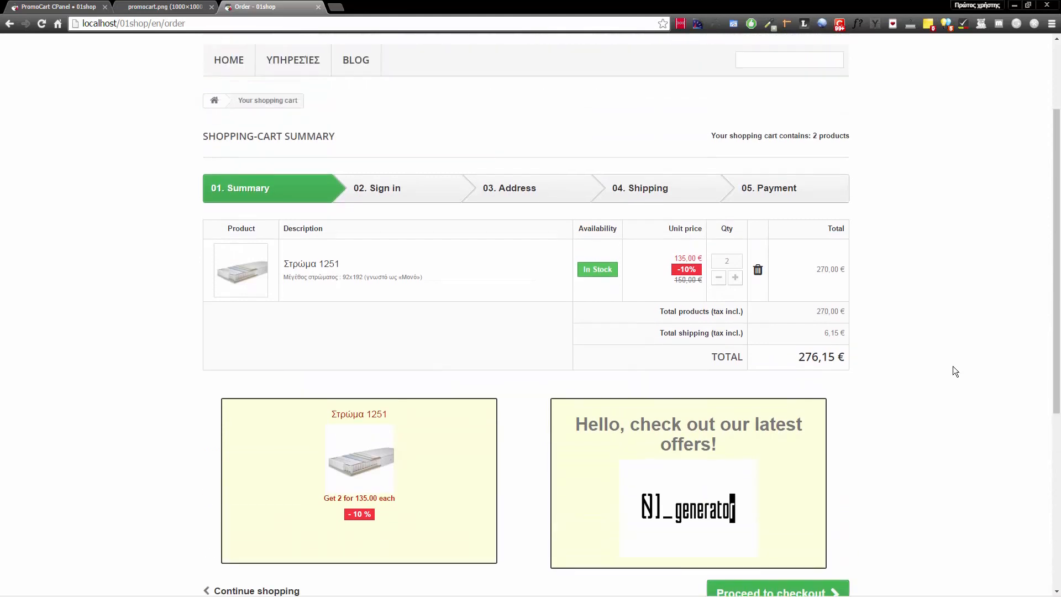
scroll(953, 366, "down", 3)
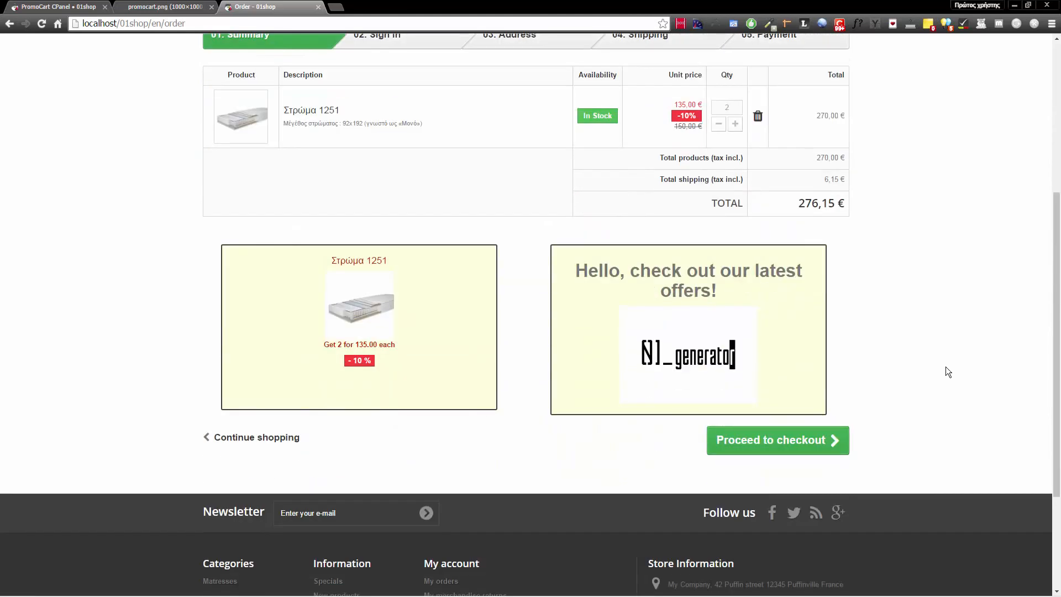
- Set Place content on footer cart to Yes in PromoCart, save the settings, and reload the storefront cart
left_click(53, 7)
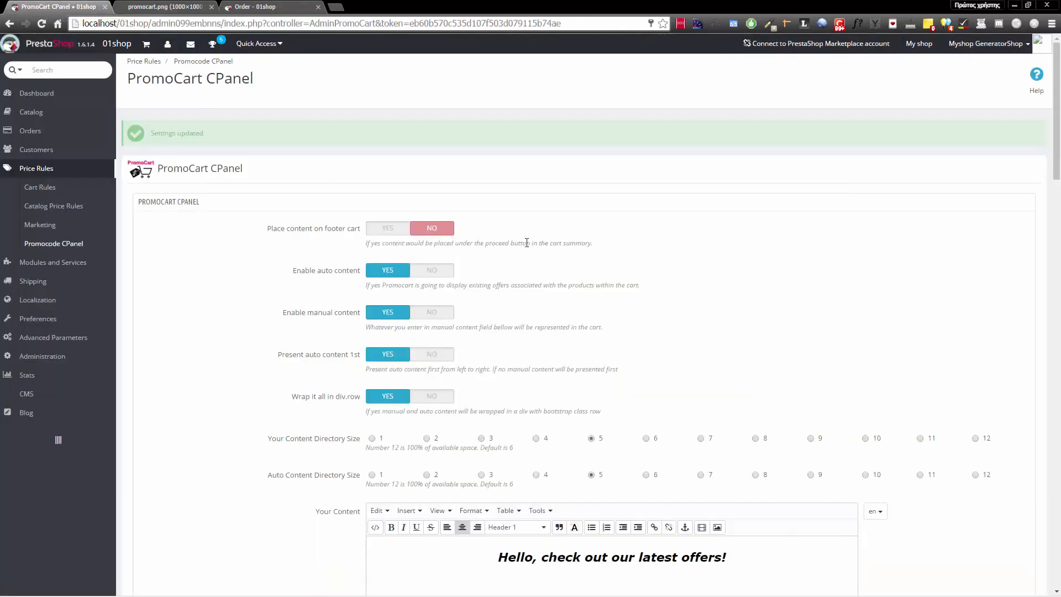
left_click(388, 228)
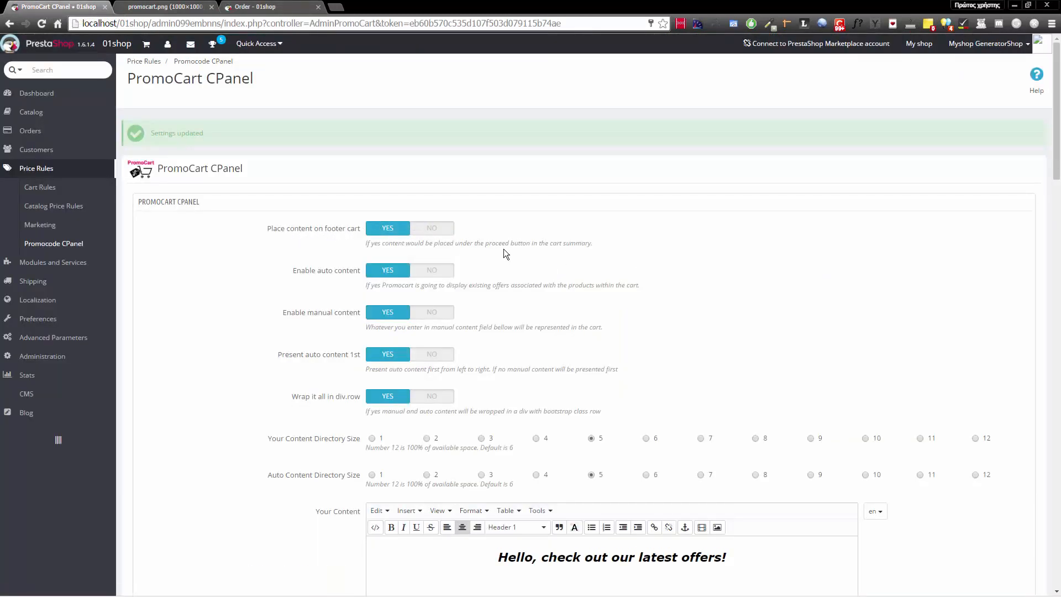
scroll(808, 324, "down", 7)
scroll(766, 397, "down", 12)
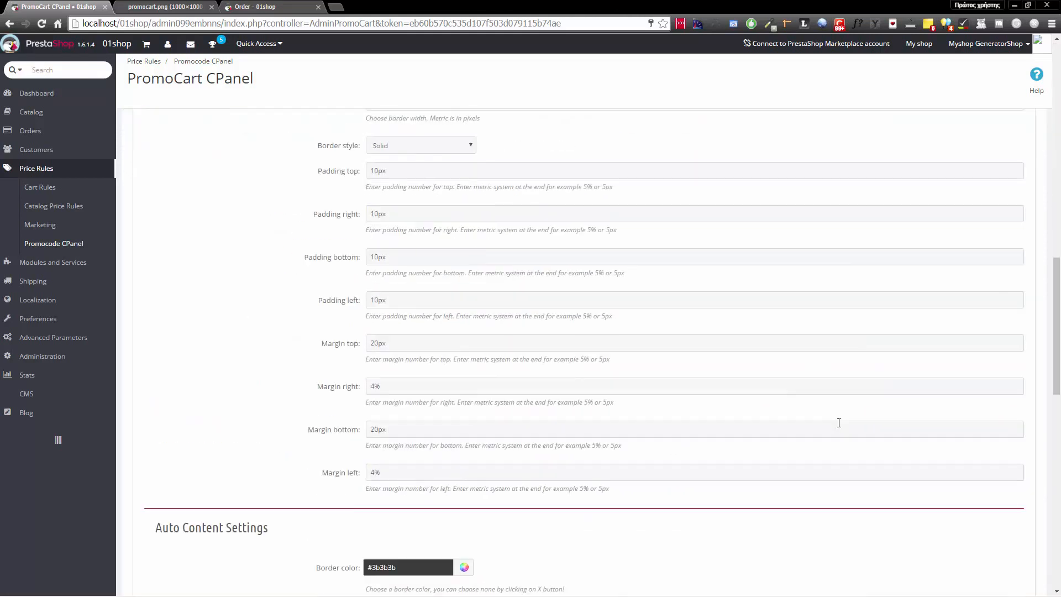
left_click(1014, 530)
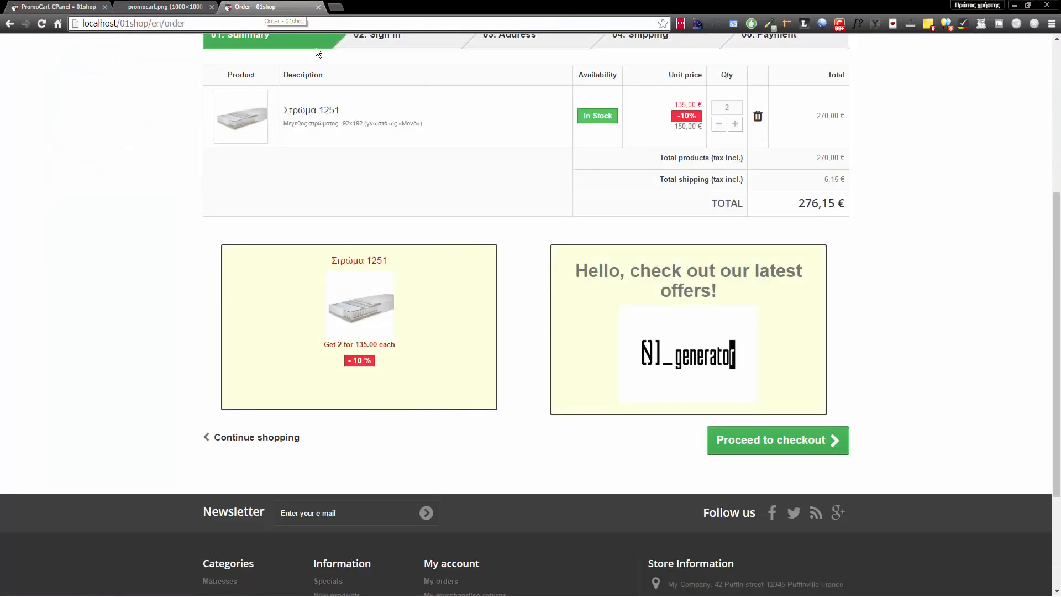
left_click(265, 7)
key("F5")
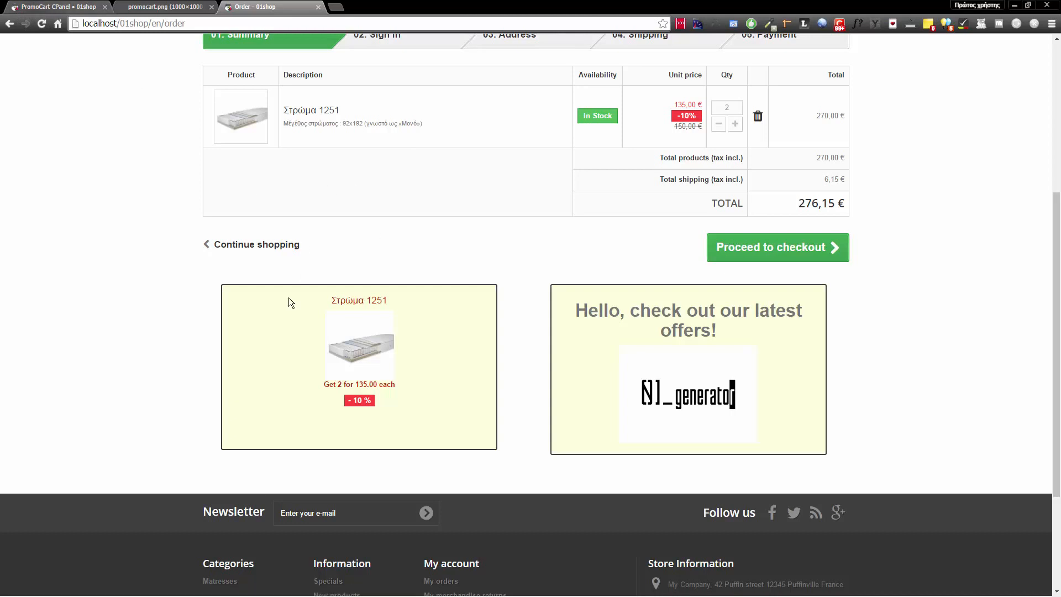
- Switch Place content on footer cart back to No and check the content's position in the storefront cart
left_click(36, 7)
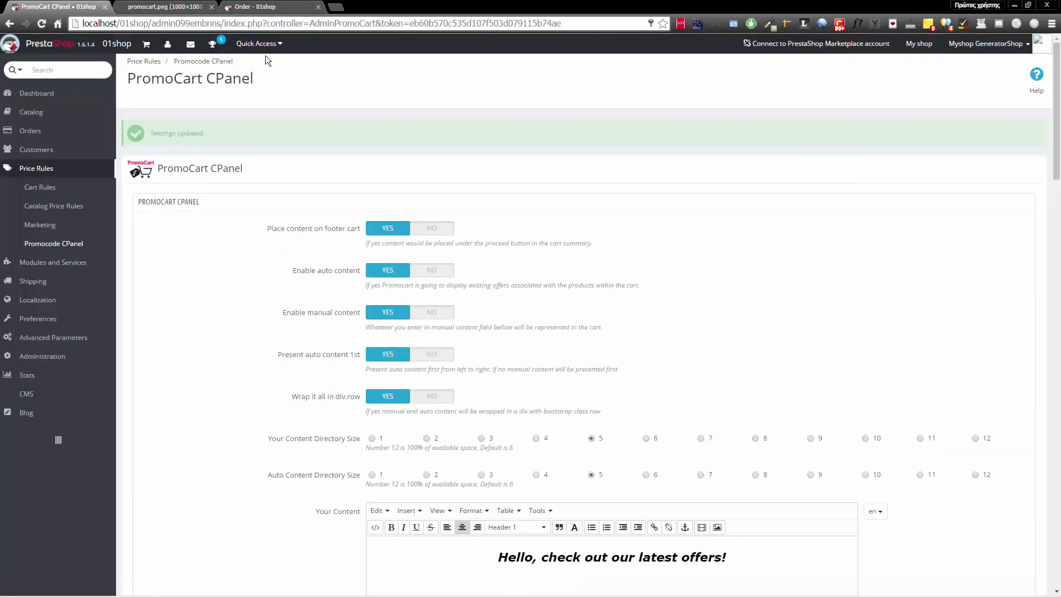
left_click(444, 231)
left_click(260, 7)
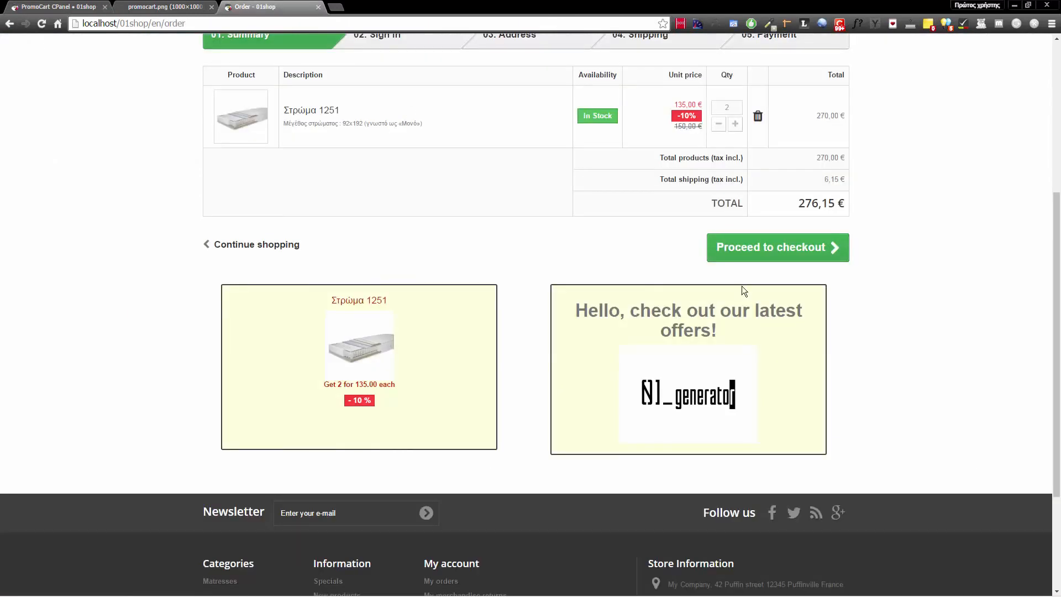
left_click(58, 7)
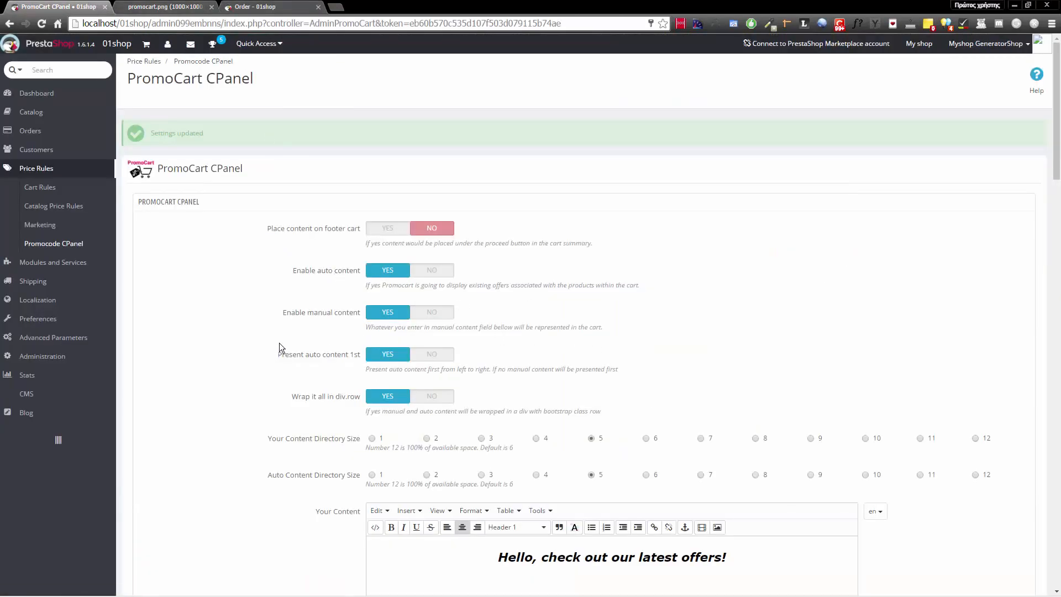
- Set Present auto content 1st and Wrap it all in div.row to No, save the settings, and reload the storefront cart
left_click(439, 357)
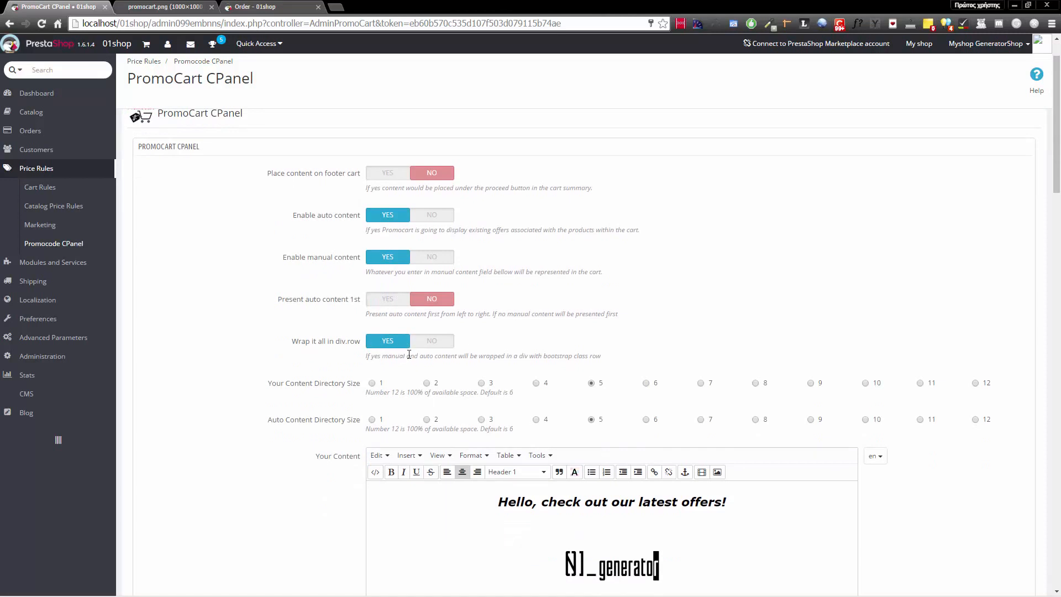
left_click(436, 343)
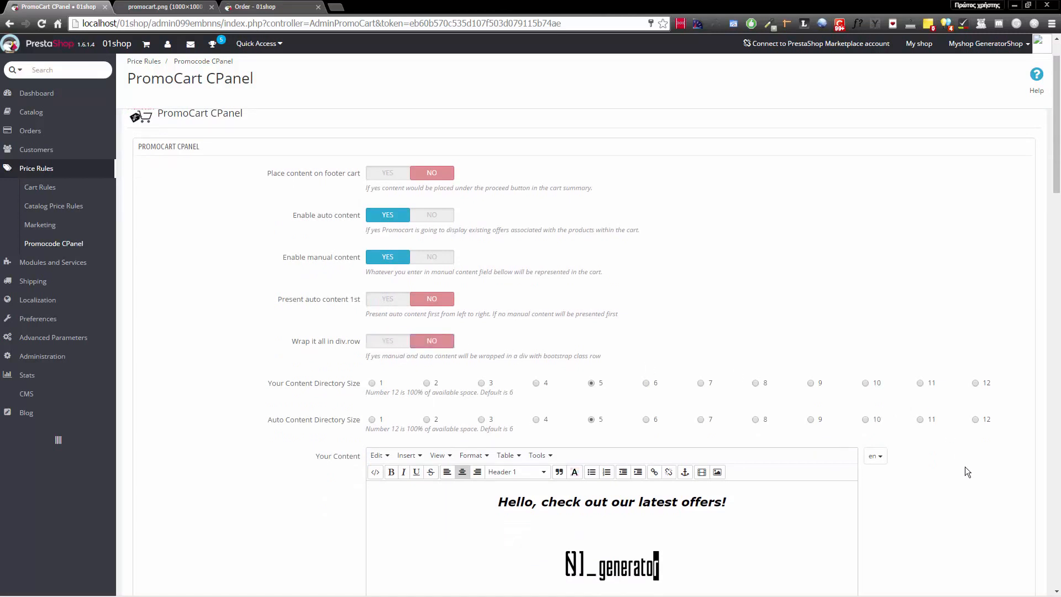
scroll(965, 472, "down", 20)
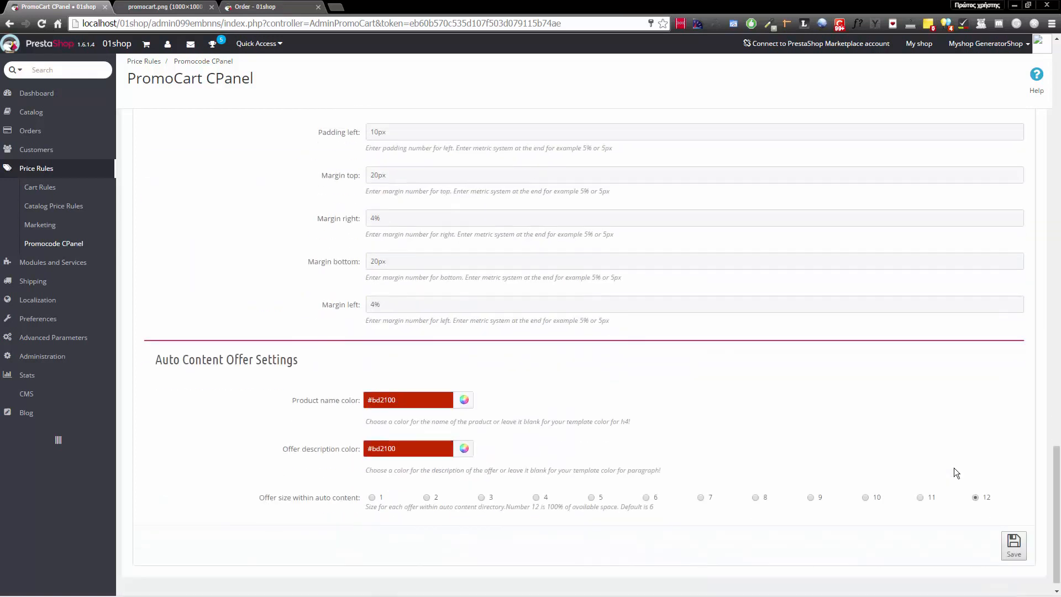
left_click(1011, 530)
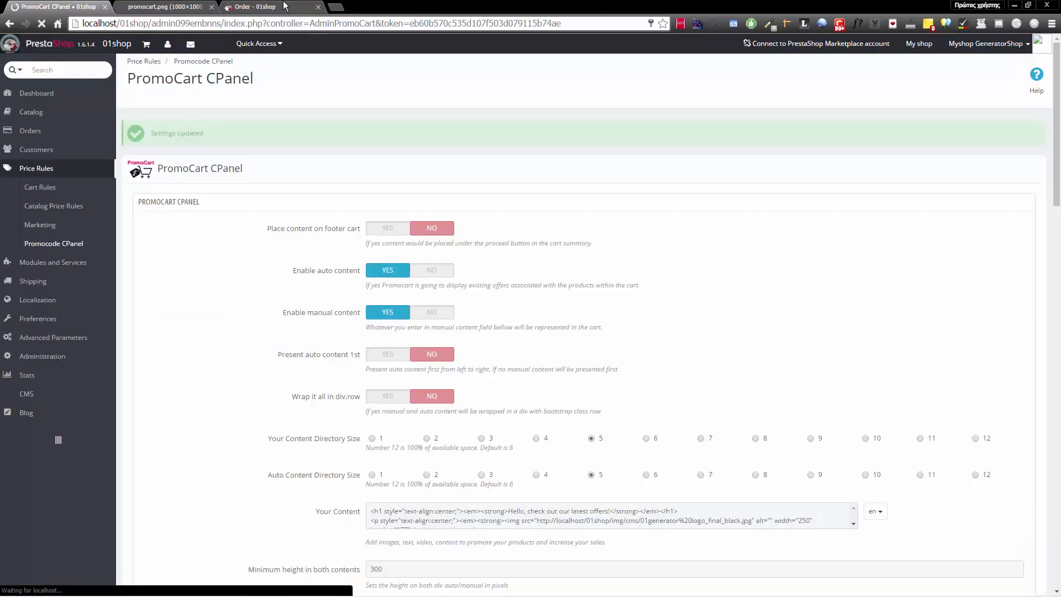
left_click(271, 6)
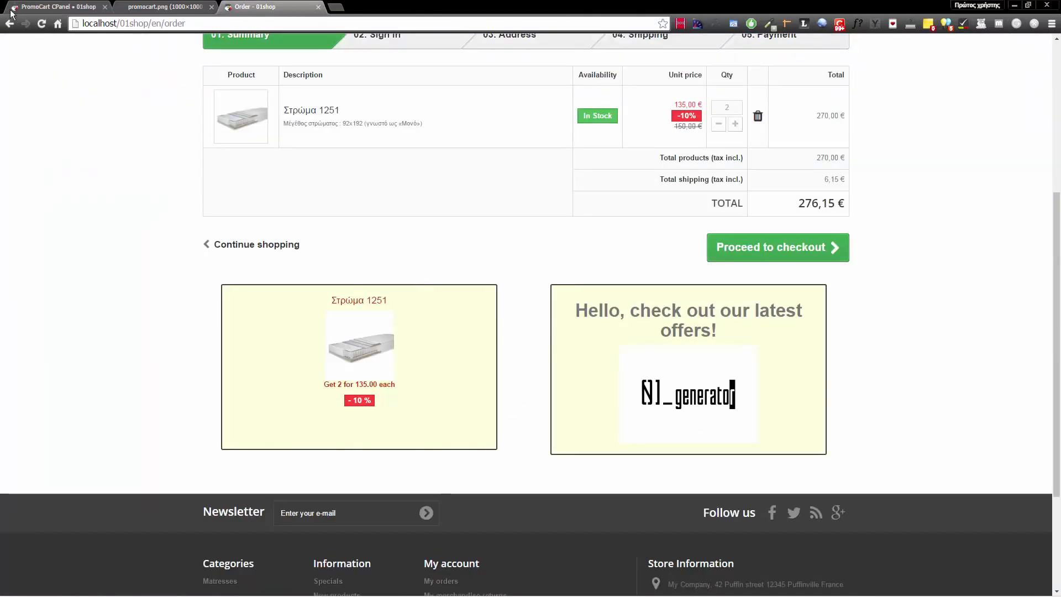
left_click(42, 24)
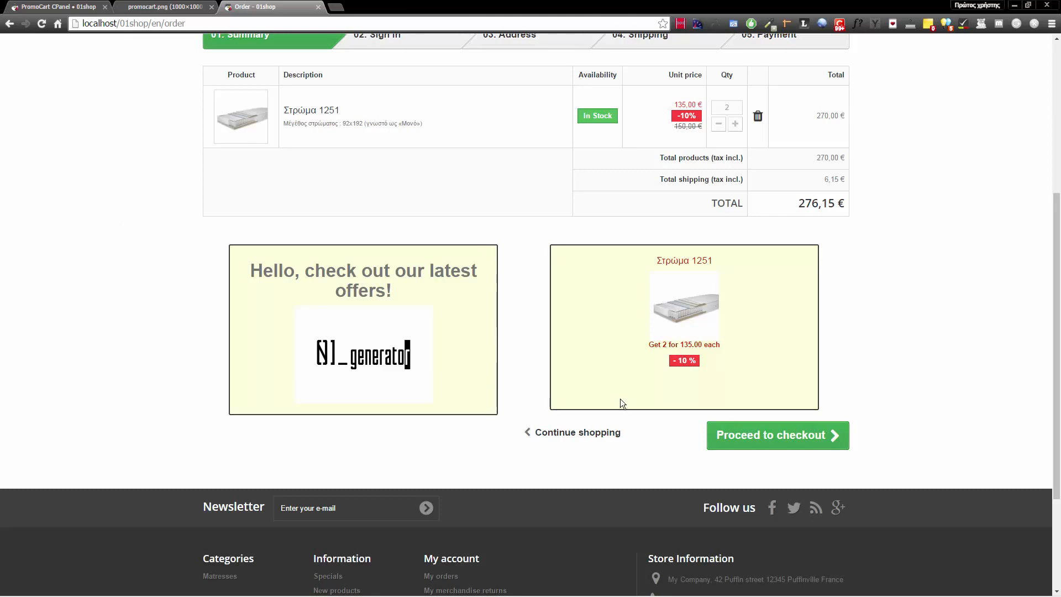
- Inspect the Continue shopping link and the auto content offer's markup in the storefront cart, and close the inspector
right_click(572, 431)
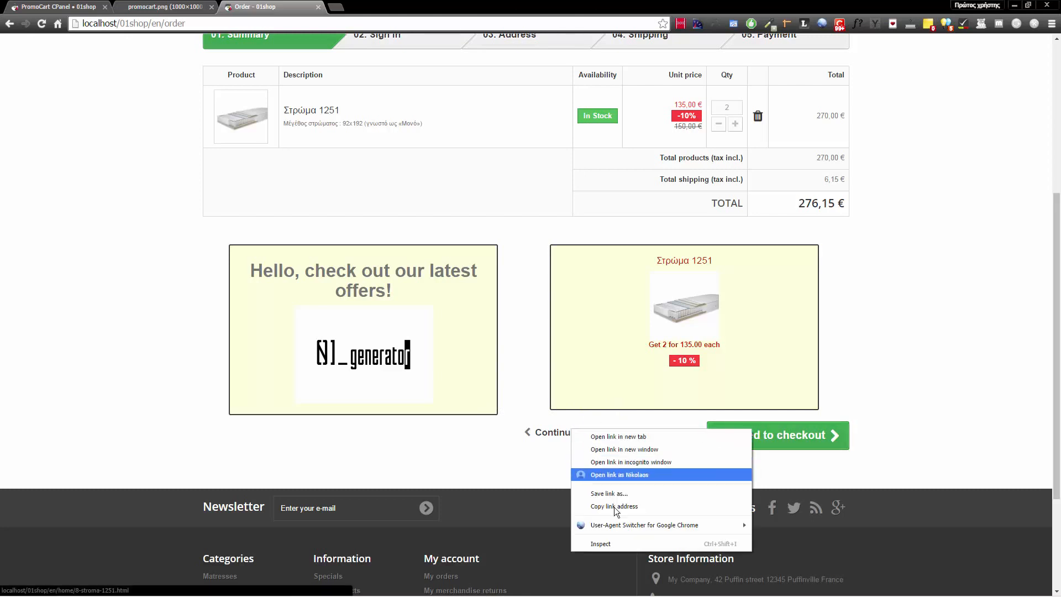
left_click(615, 549)
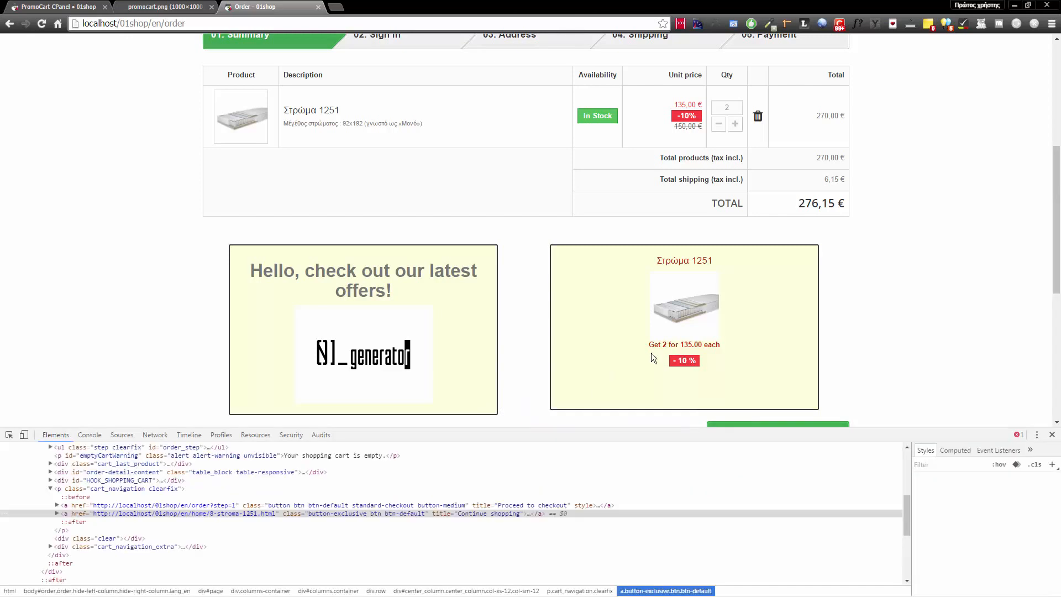
scroll(651, 351, "down", 3)
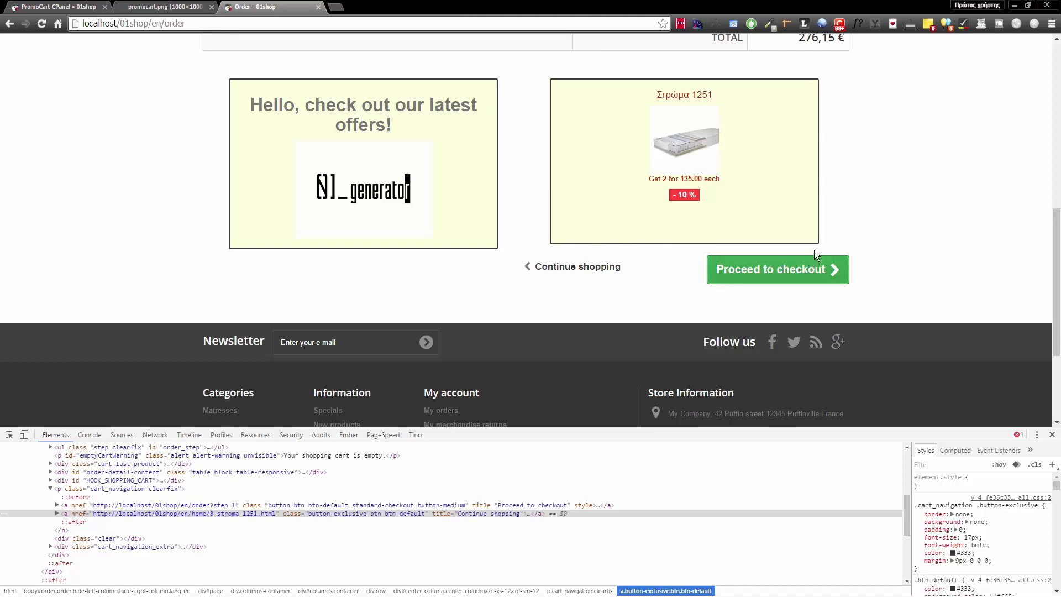
right_click(735, 196)
left_click(756, 341)
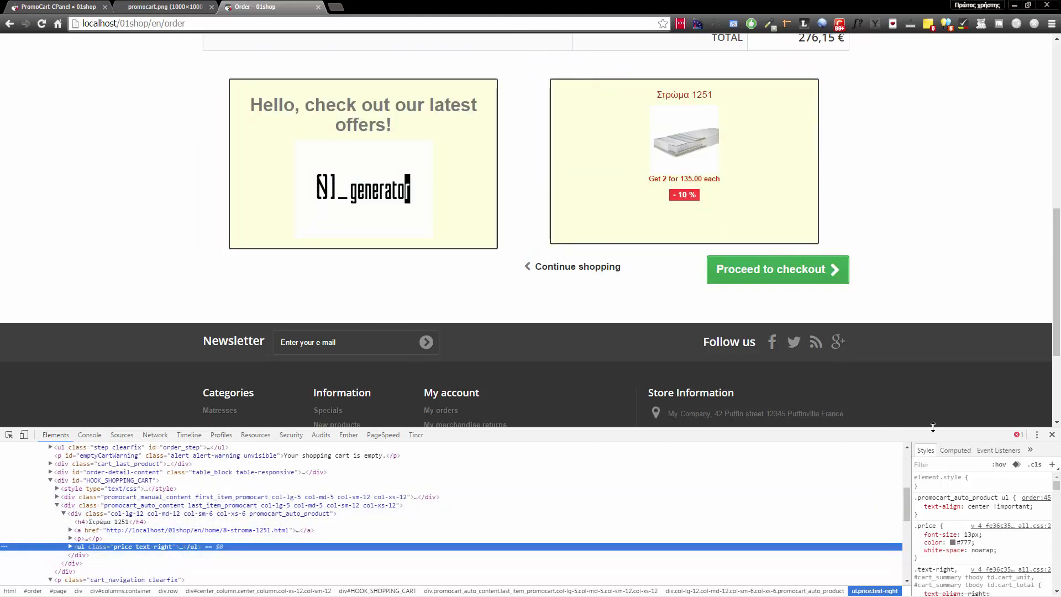
left_click(1052, 435)
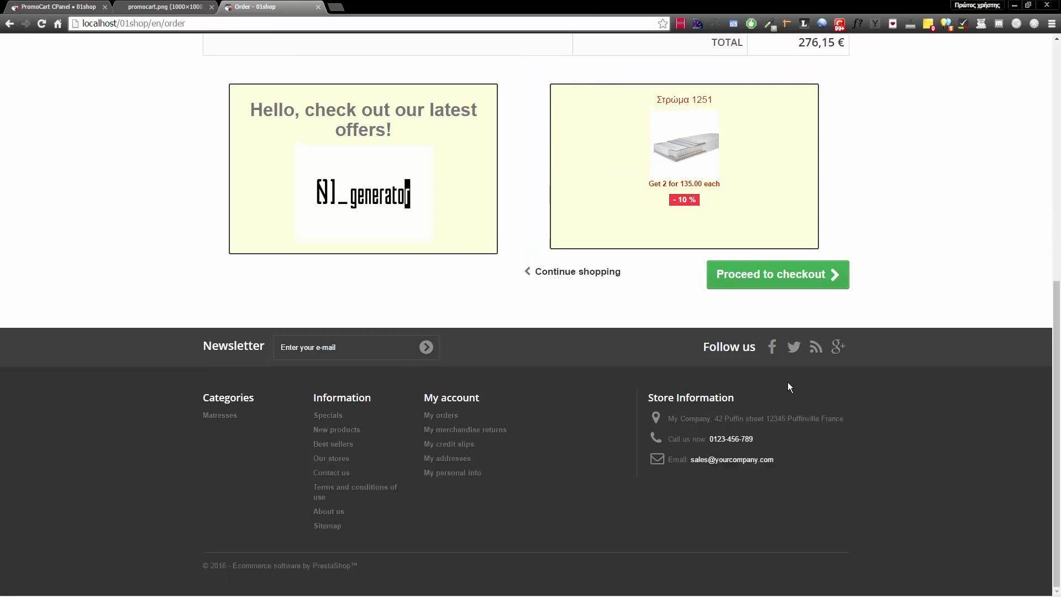
- Set Wrap it all in div.row to Yes in PromoCart, save the settings, and reload the storefront cart
left_click(55, 6)
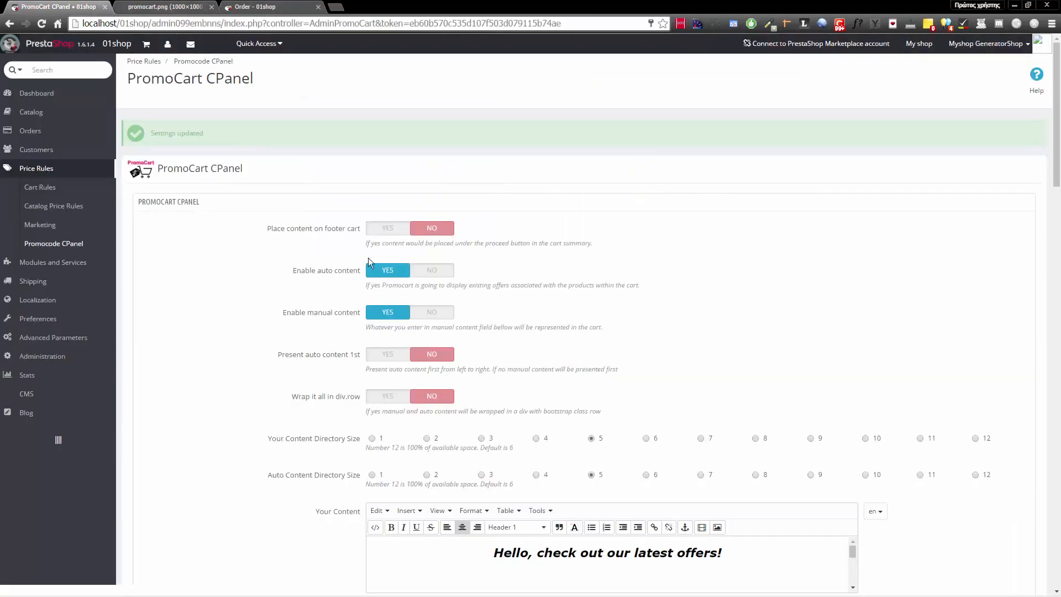
left_click(378, 396)
scroll(823, 467, "down", 15)
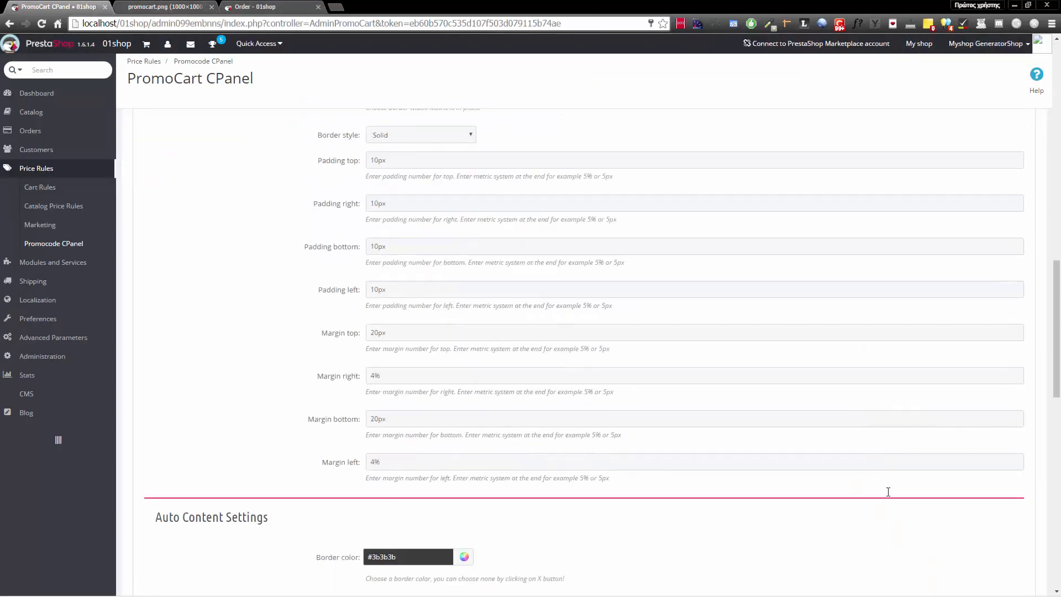
left_click(1005, 532)
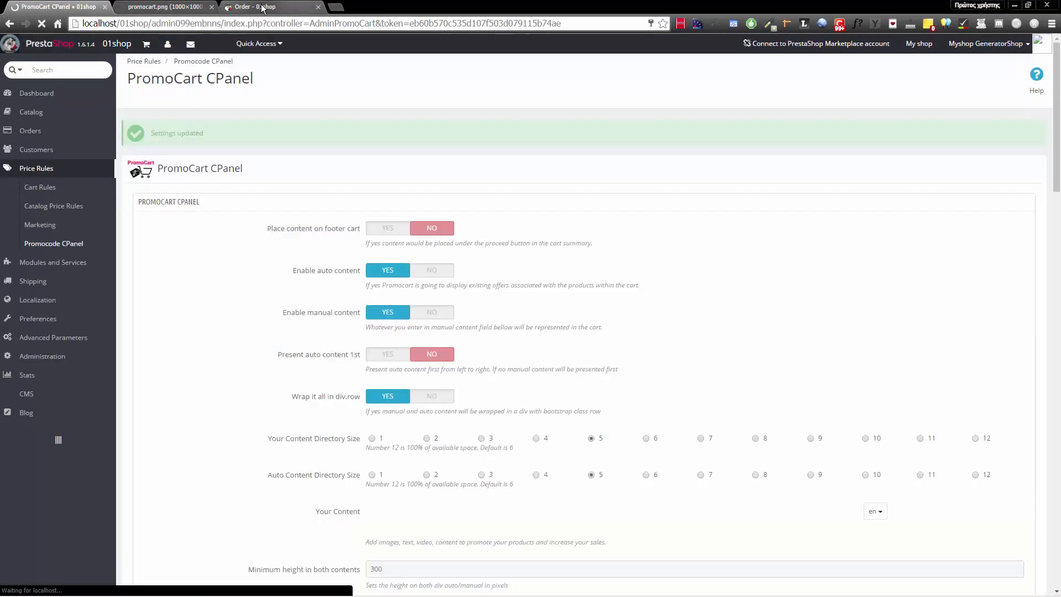
left_click(262, 7)
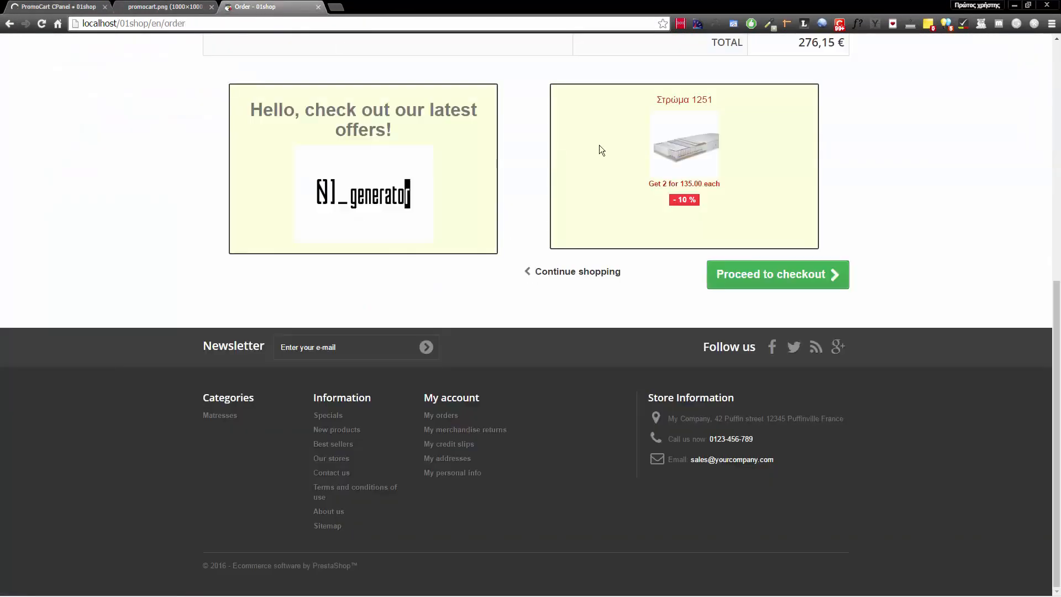
key("F5")
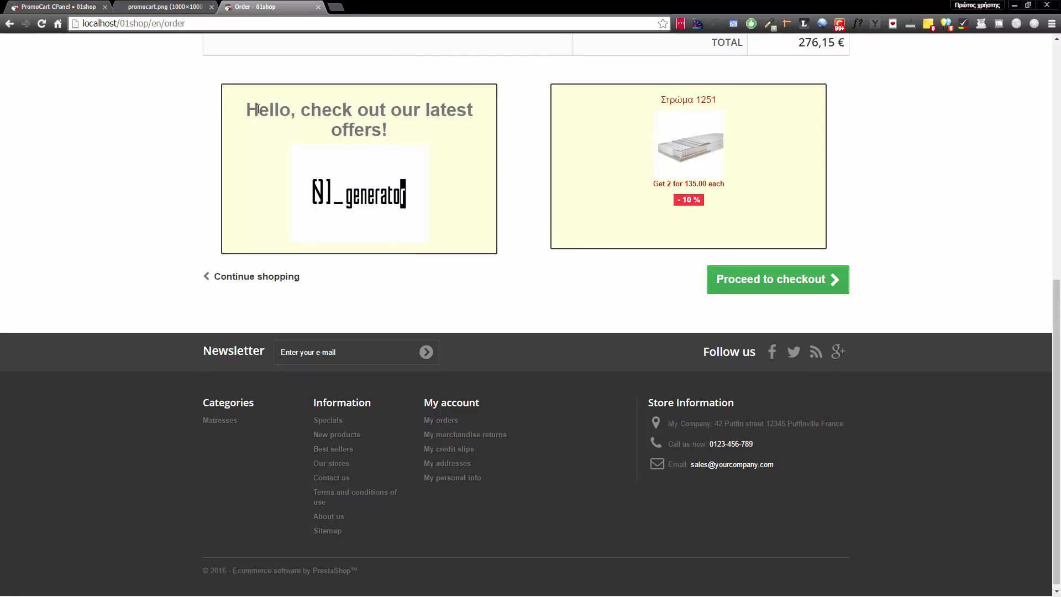
- Inspect the manual content box in the storefront cart and select its promocart_manual_content div to examine its classes and styles
left_click_drag(258, 108, 555, 156)
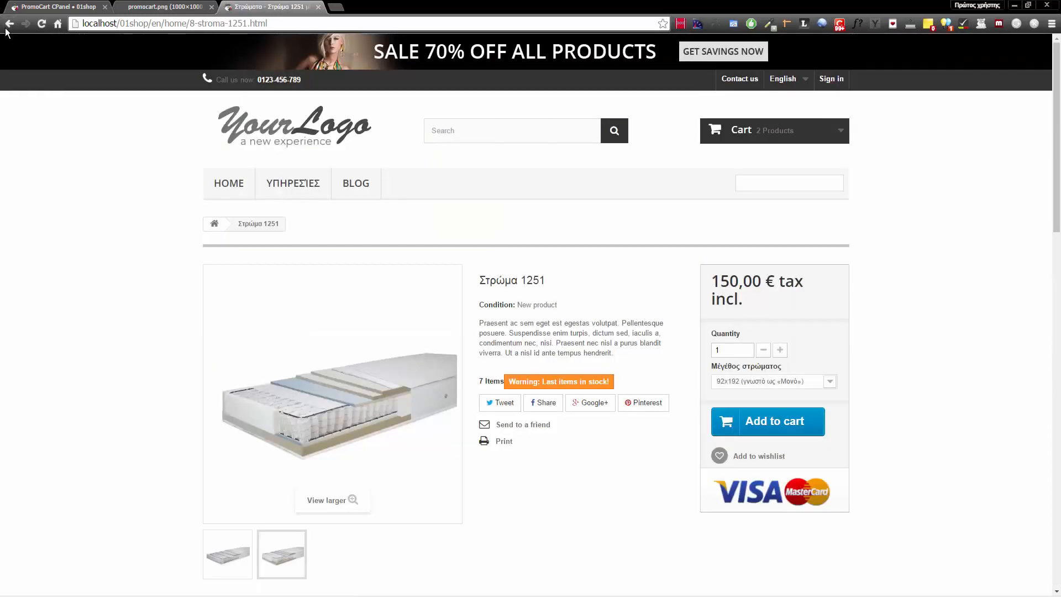
left_click(9, 23)
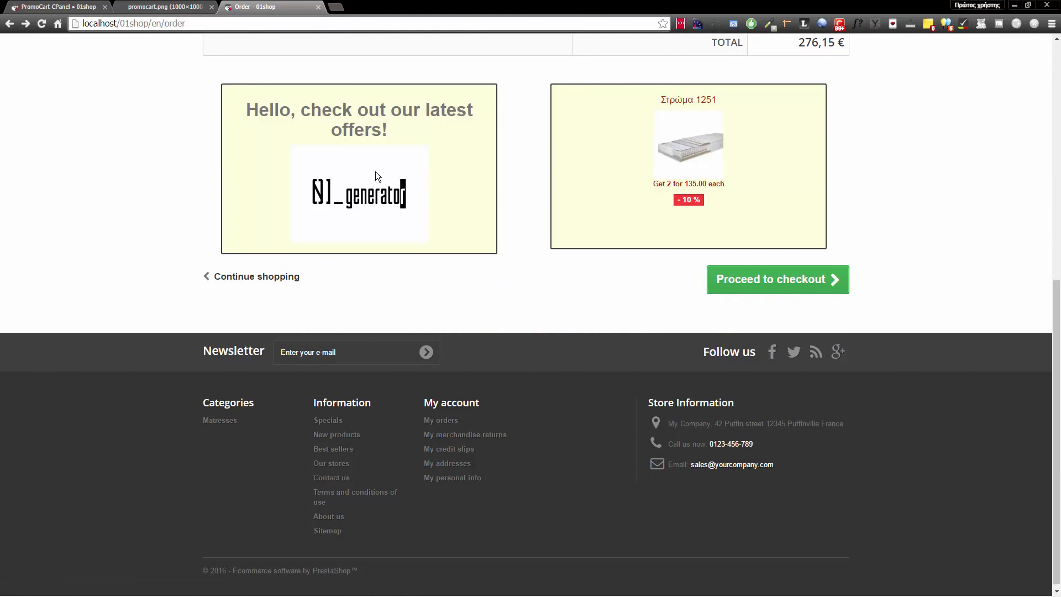
right_click(470, 184)
left_click(552, 328)
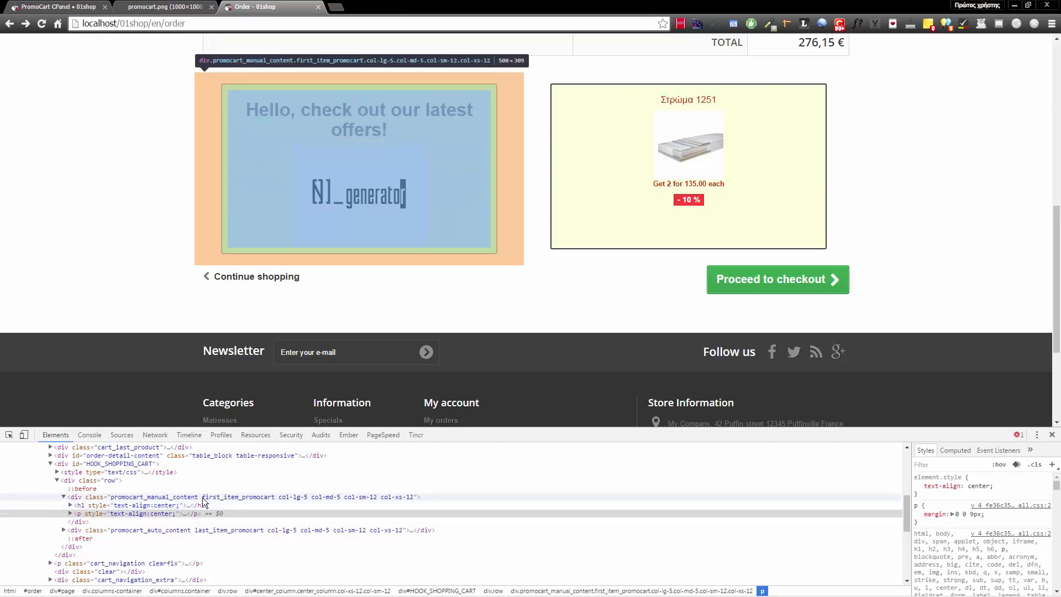
left_click(205, 498)
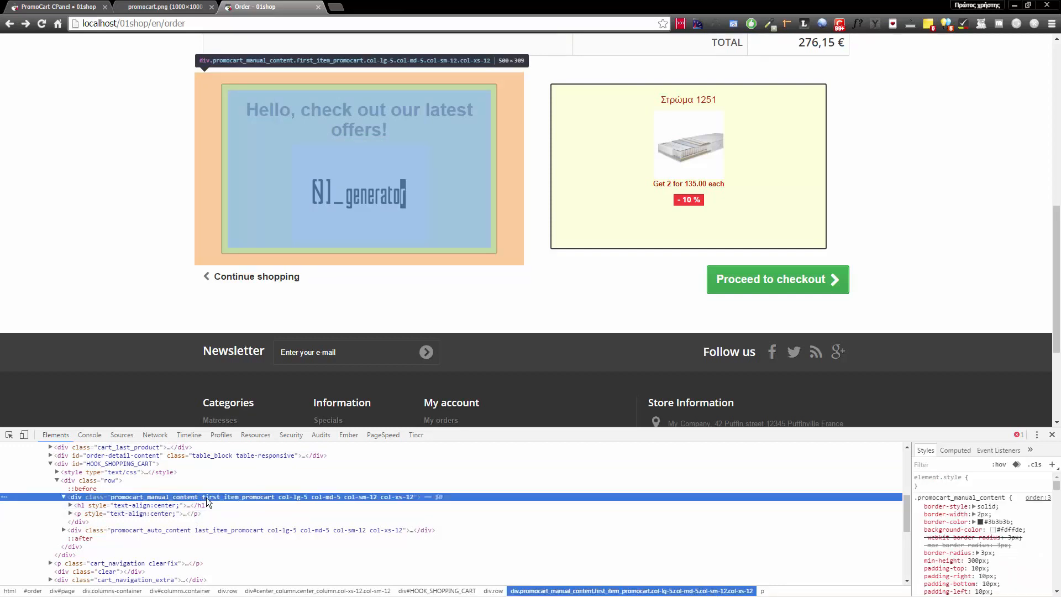
- Check the computed box model of the promocart_manual_content div and return to its style rules
left_click(964, 452)
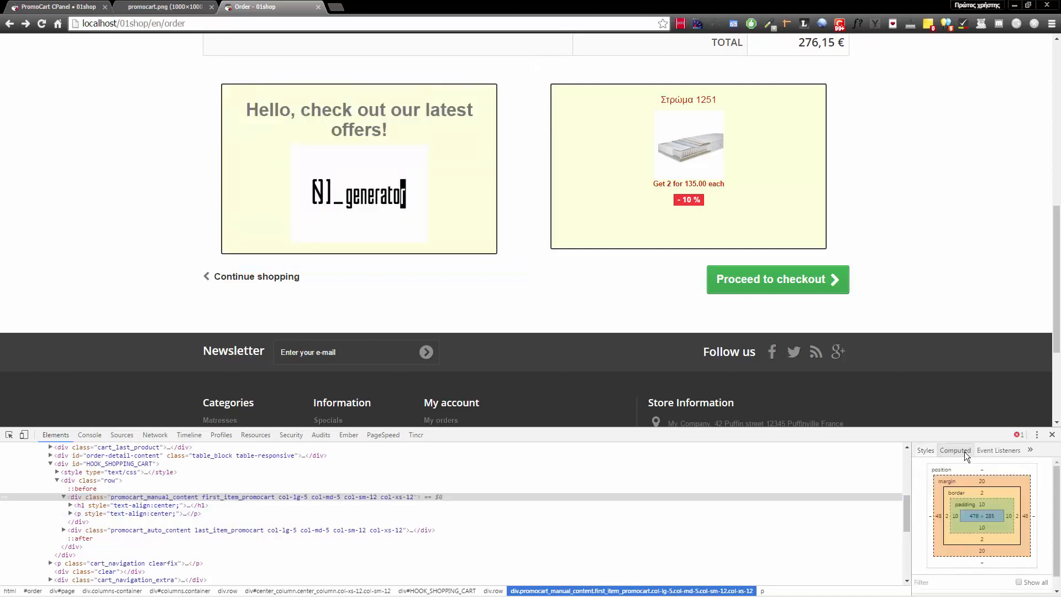
left_click(924, 449)
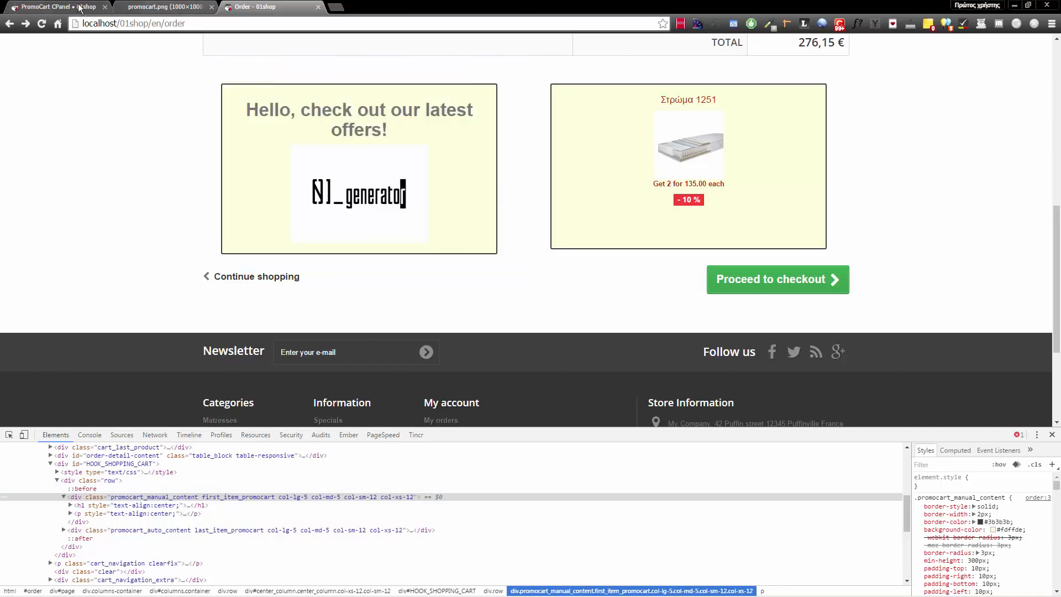
- Set Minimum height in both contents to 310 in PromoCart and save the settings
left_click(61, 7)
scroll(592, 473, "down", 8)
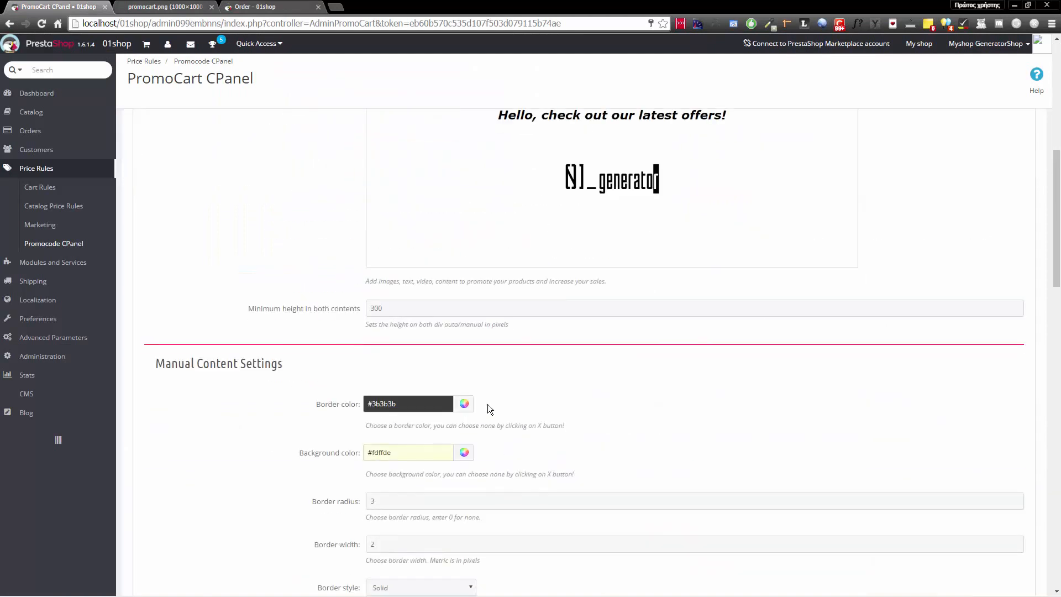
left_click_drag(375, 308, 402, 309)
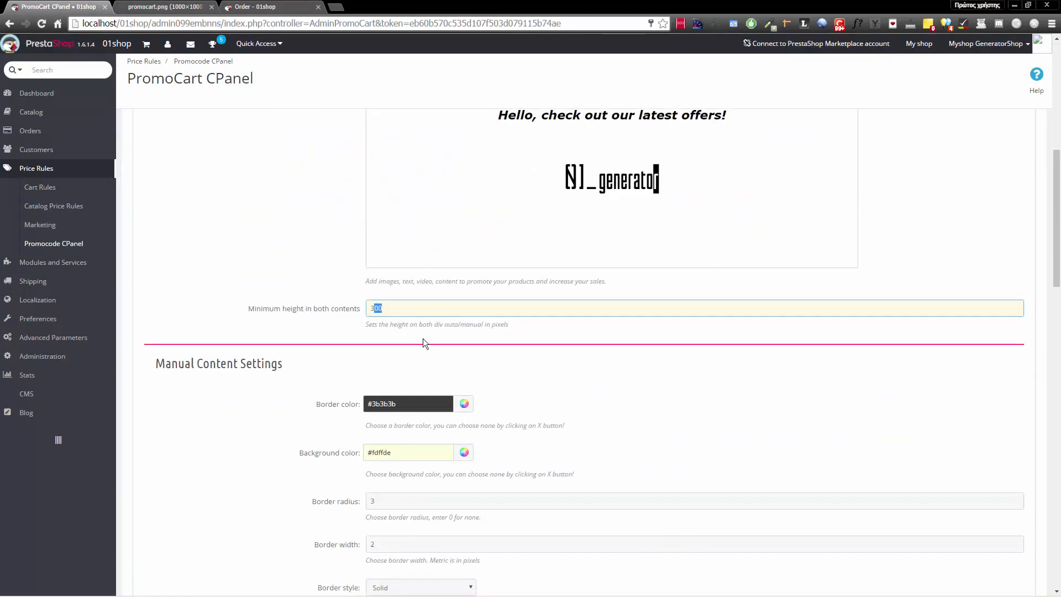
type("10")
scroll(674, 384, "down", 14)
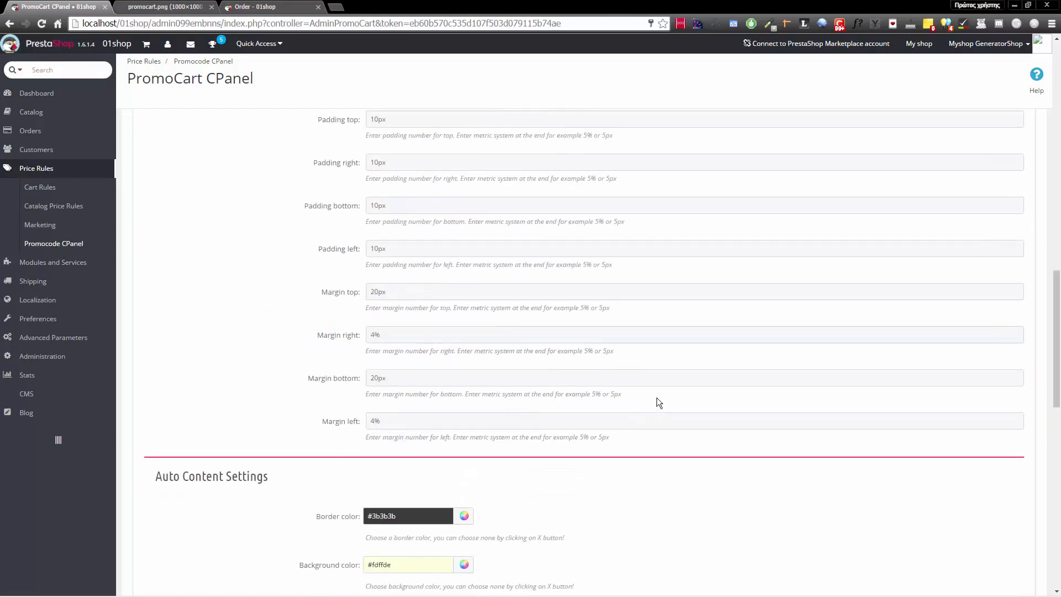
left_click(1014, 532)
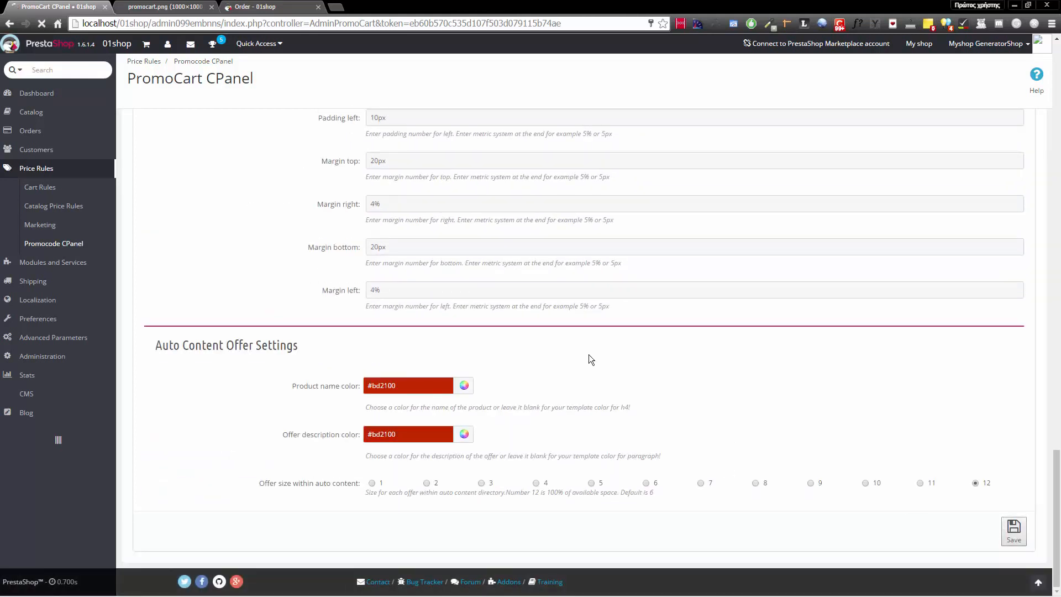
- Reload the storefront cart, close the inspector, and review the manual and auto content boxes below the cart summary
left_click(271, 8)
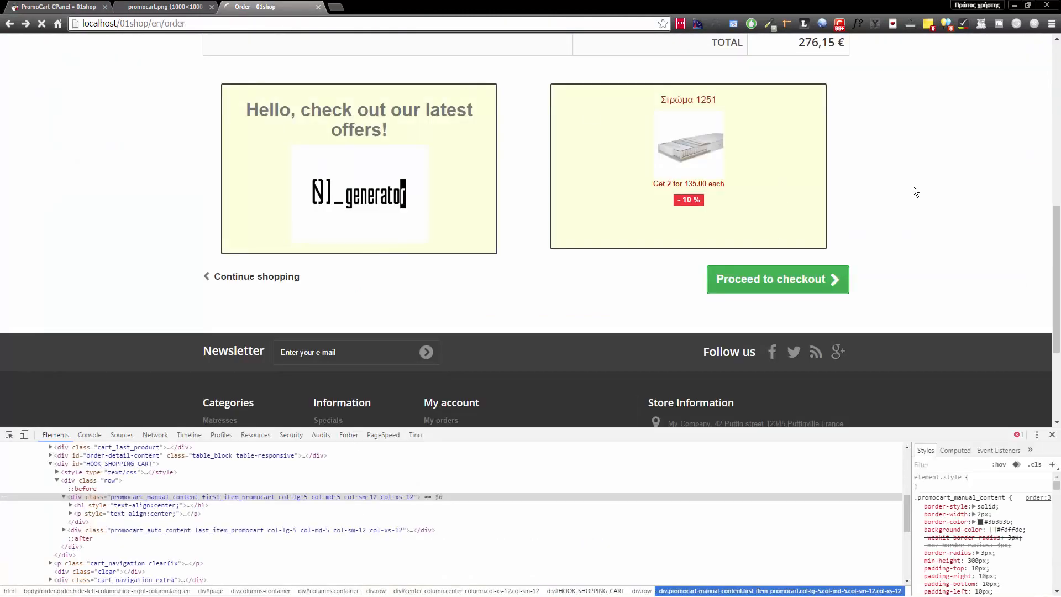
key("F5")
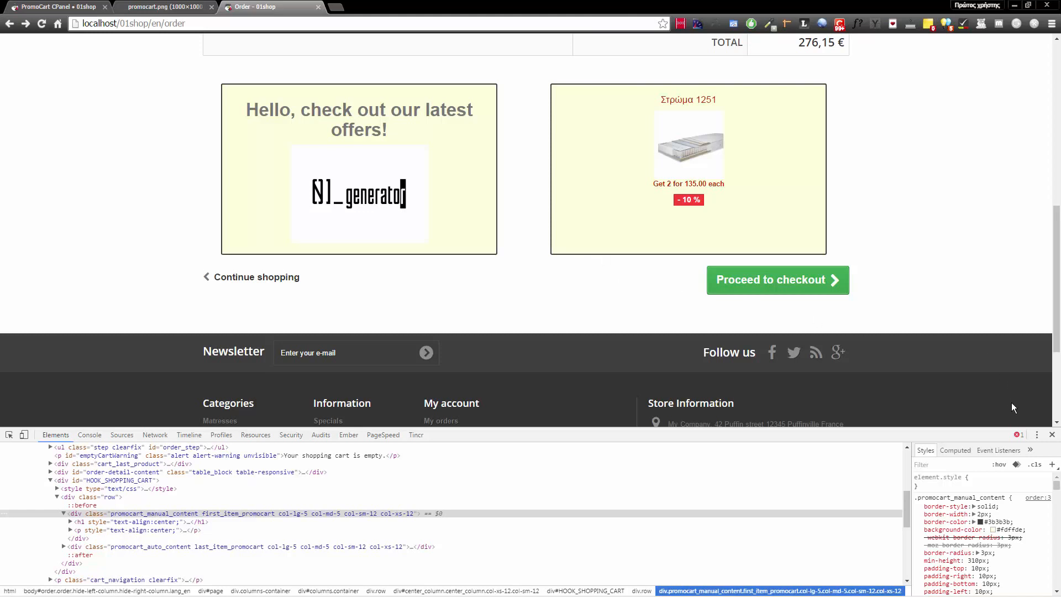
left_click(1052, 435)
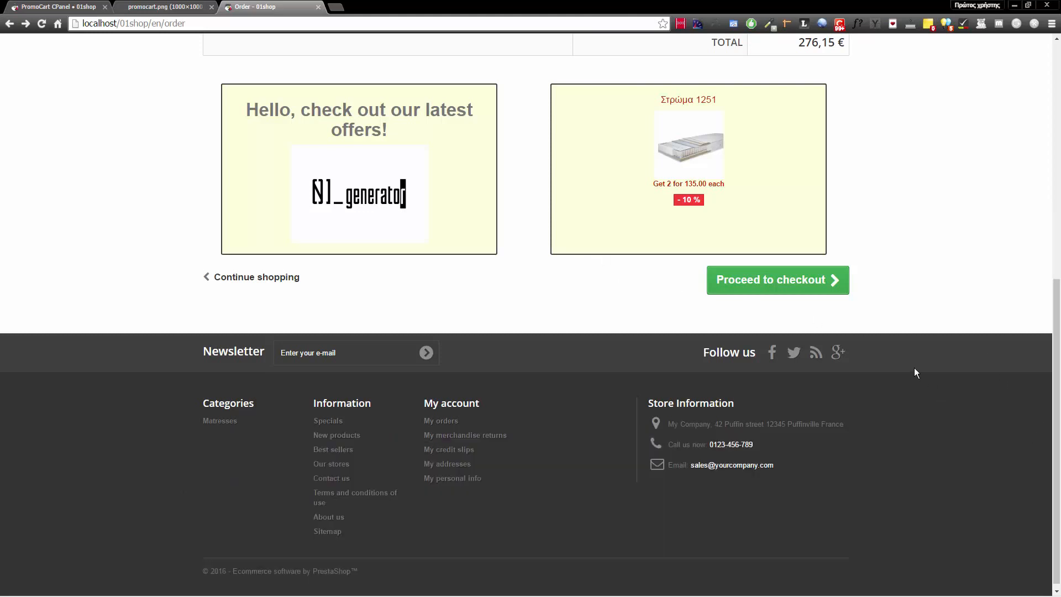
scroll(915, 367, "up", 5)
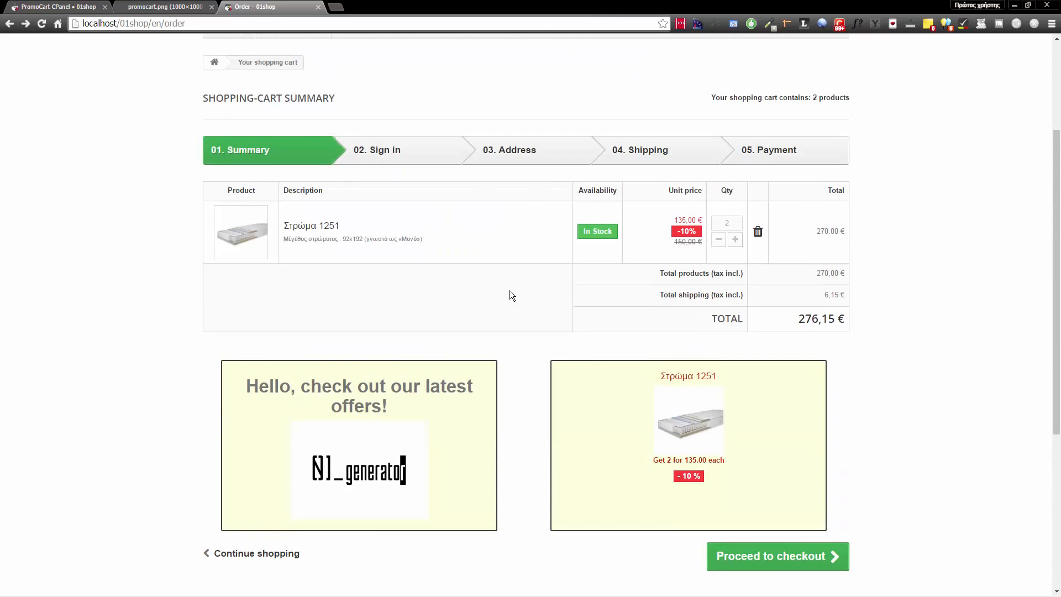
- Set Wrap it all in div.row to No in PromoCart and save the settings
left_click(58, 6)
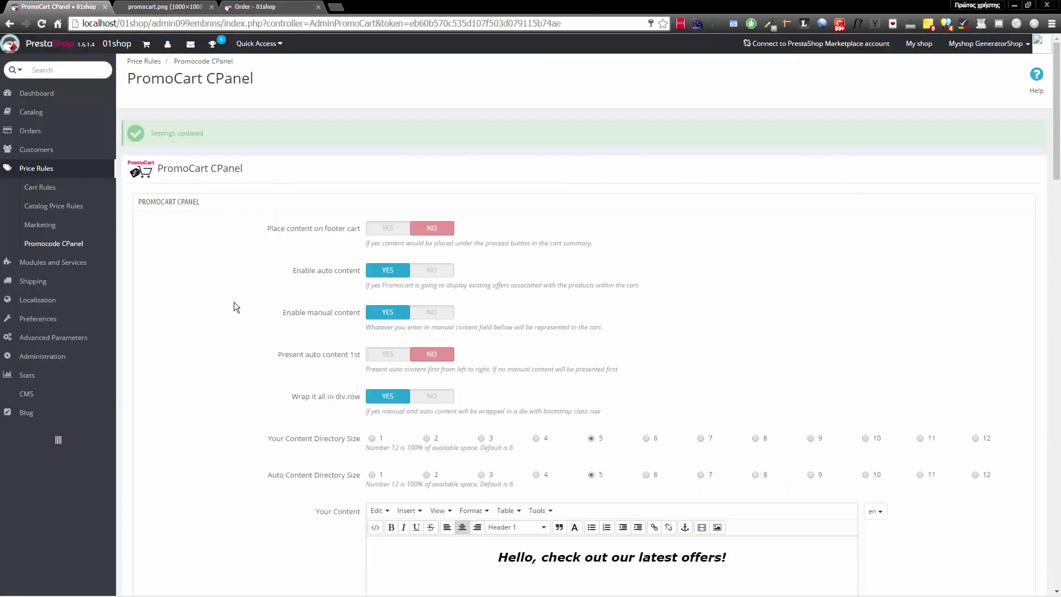
left_click(439, 398)
scroll(706, 411, "down", 15)
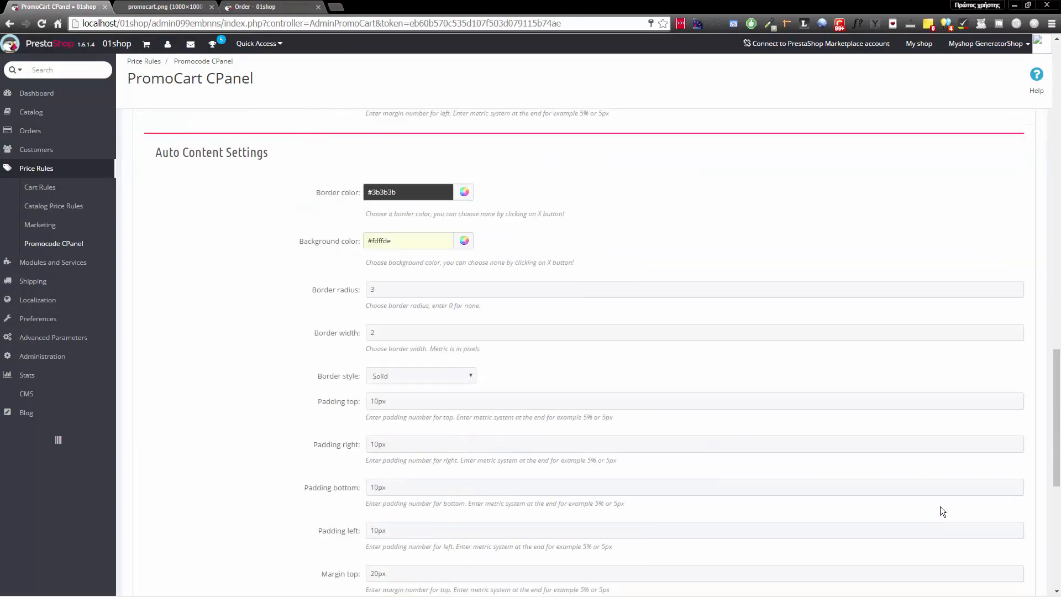
scroll(940, 506, "down", 7)
left_click(1014, 544)
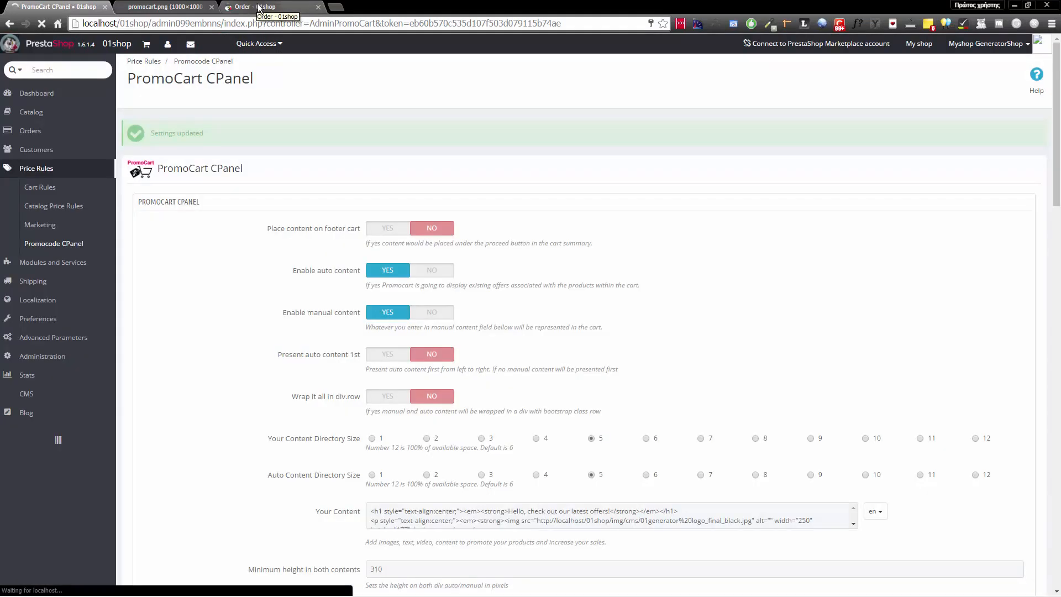
- Remove Στρώμα 1251 from the storefront cart and go to the shop's home page
left_click(260, 7)
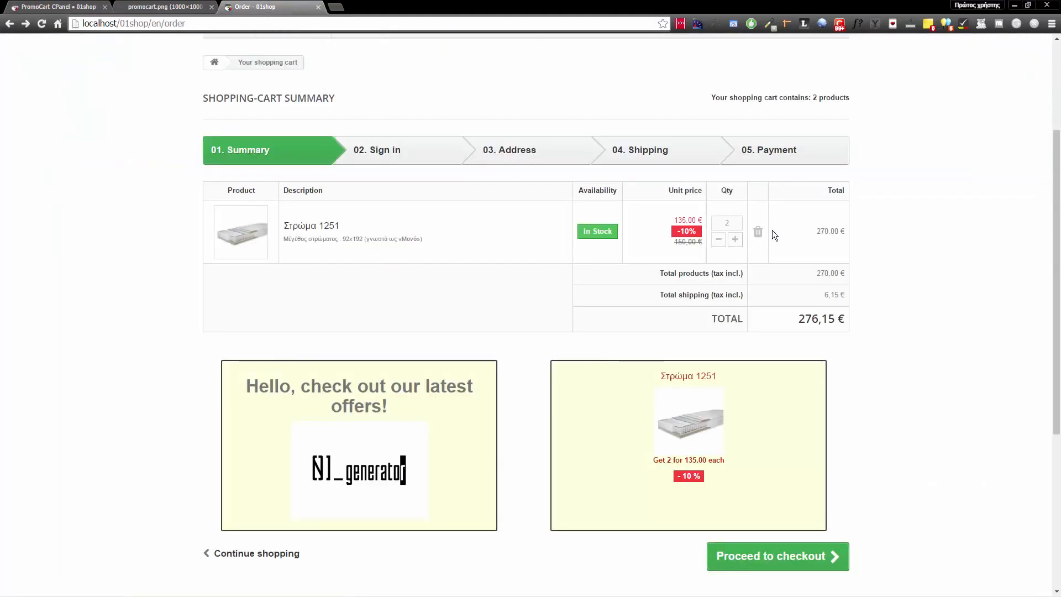
left_click(758, 232)
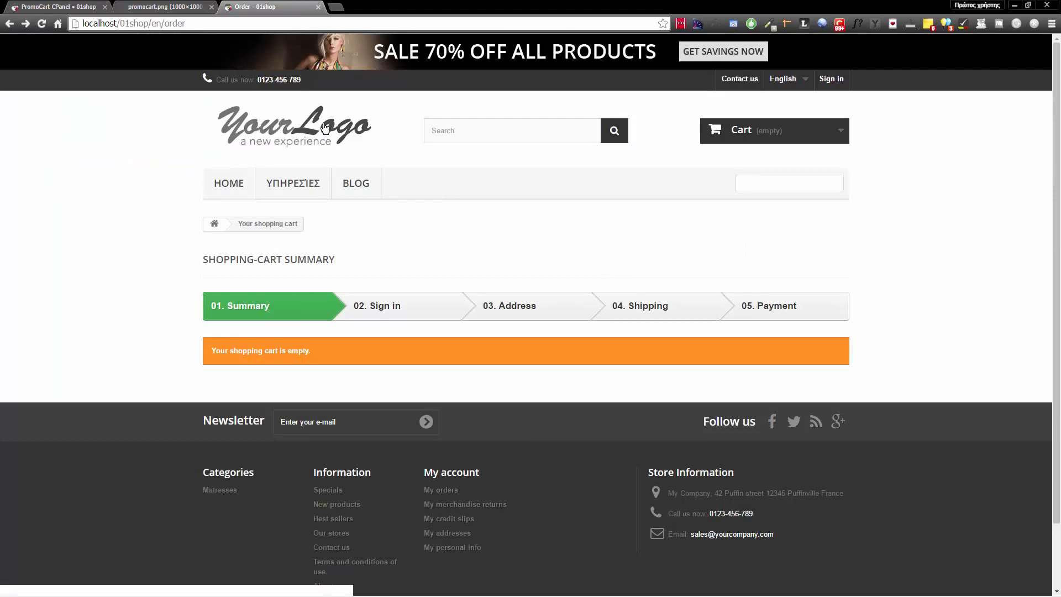
left_click(235, 187)
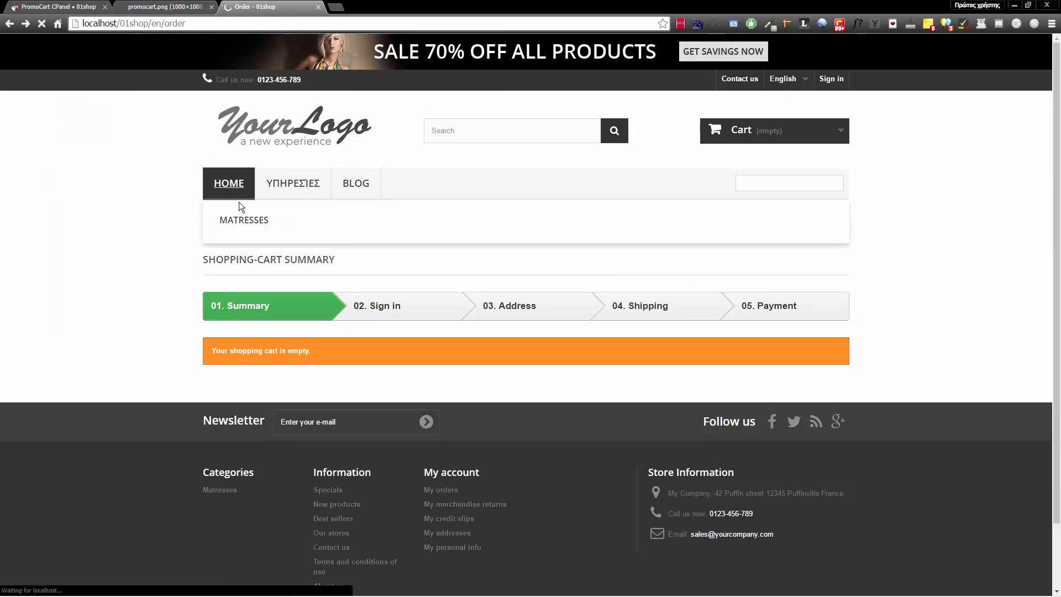
scroll(174, 312, "down", 8)
scroll(173, 311, "up", 8)
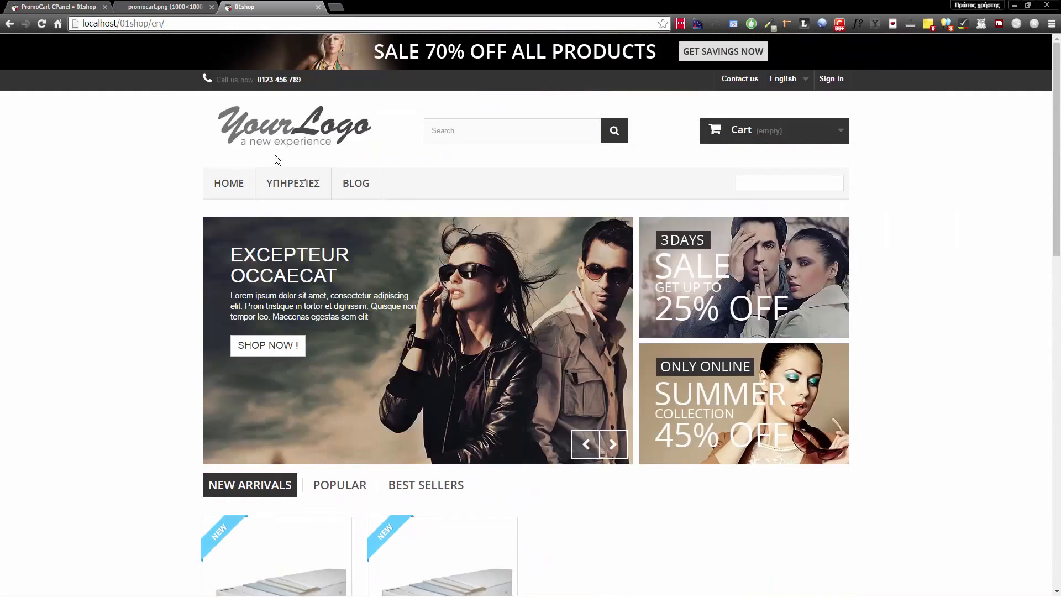
- Open the Matresses category in the storefront and go to the Στρώμα 1253 product page
mouse_move(293, 185)
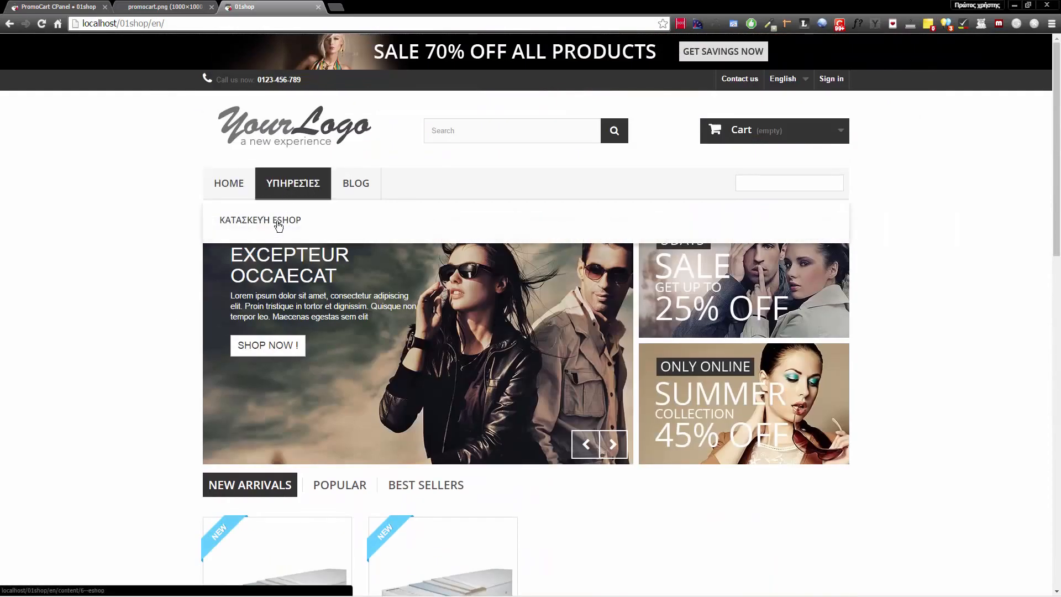
left_click(278, 224)
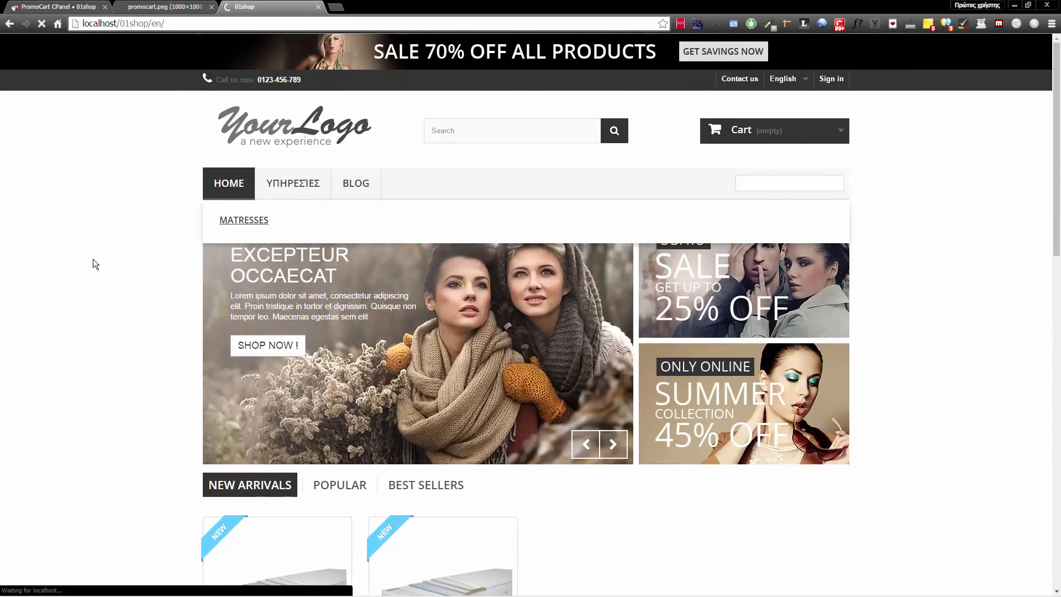
scroll(165, 370, "down", 7)
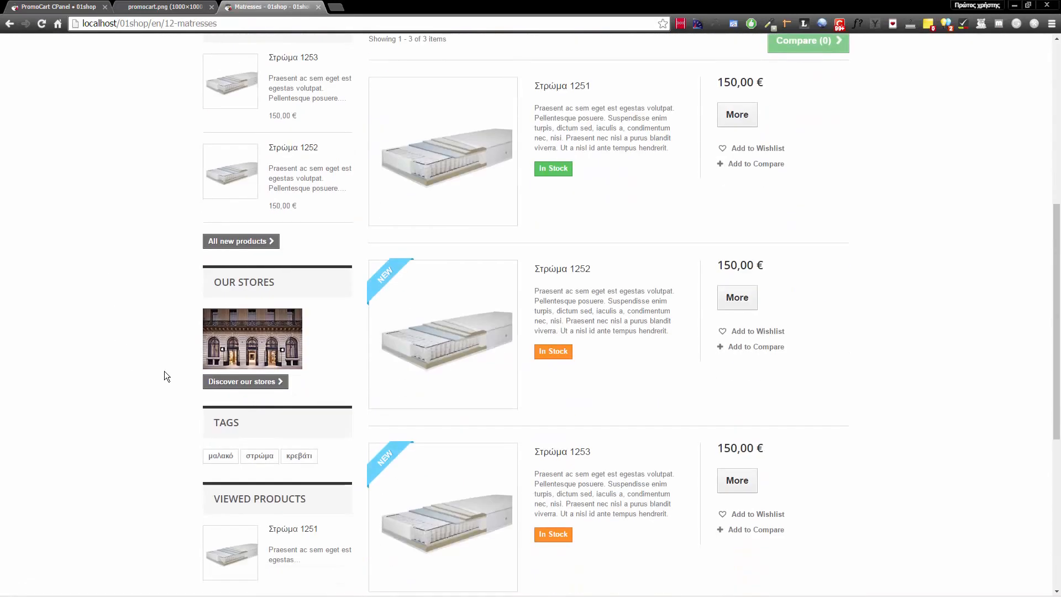
scroll(615, 450, "down", 1)
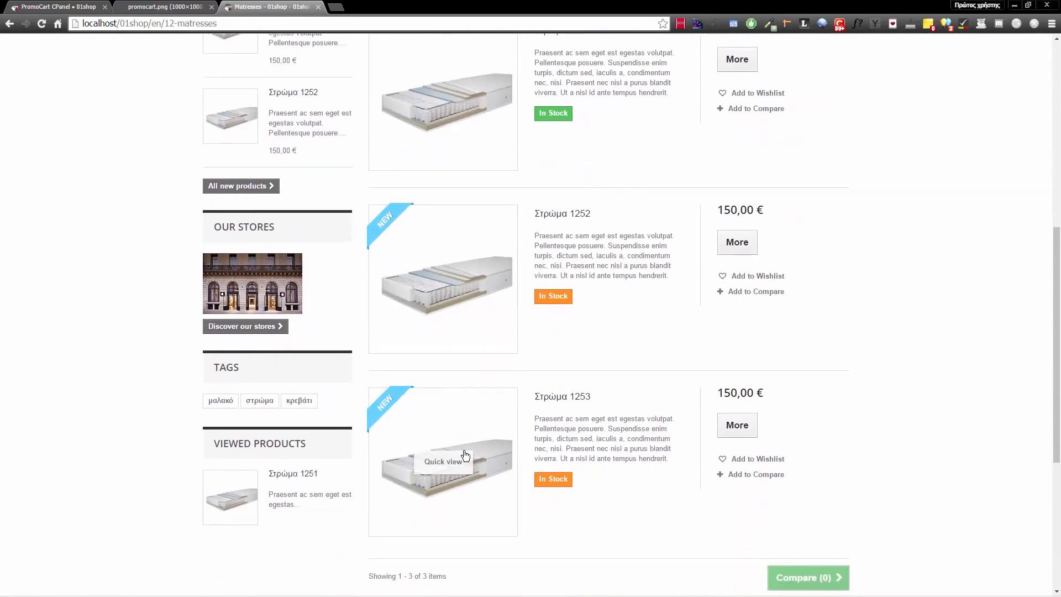
left_click(739, 426)
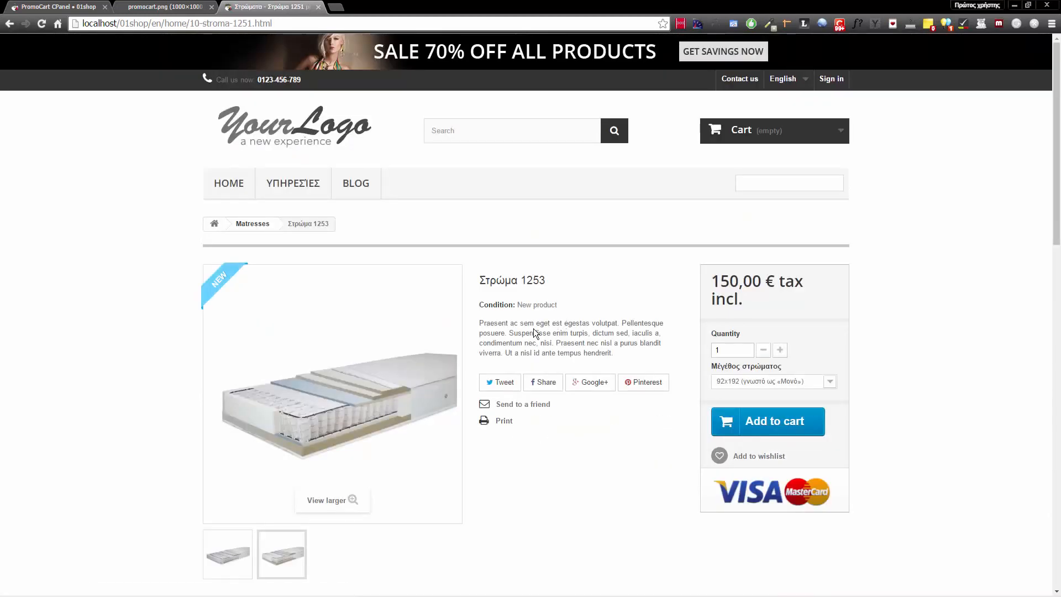
- Switch to the PrestaShop back office and open the catalog's product list
left_click(55, 7)
mouse_move(93, 138)
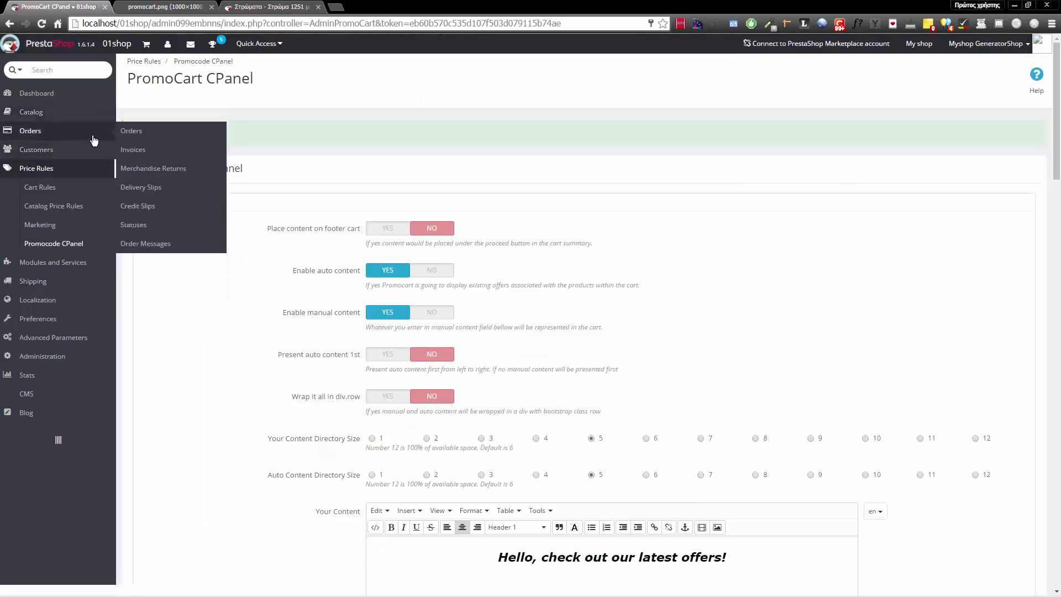
left_click(165, 135)
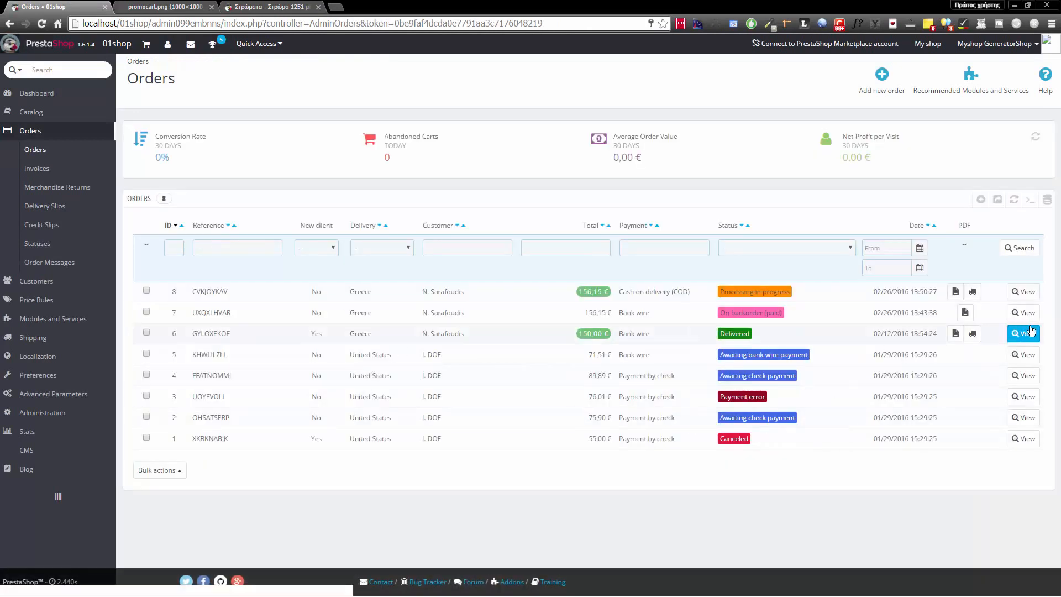
mouse_move(33, 111)
left_click(142, 113)
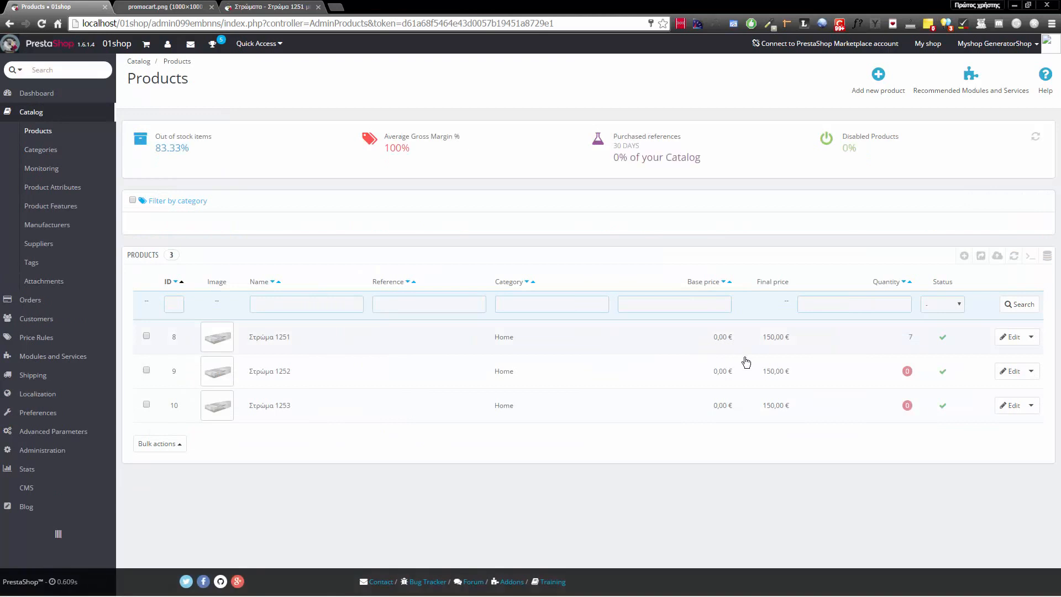
- Edit Στρώμα 1253, set its When out of stock option to Allow orders in the quantities settings, and save the product
left_click(1008, 408)
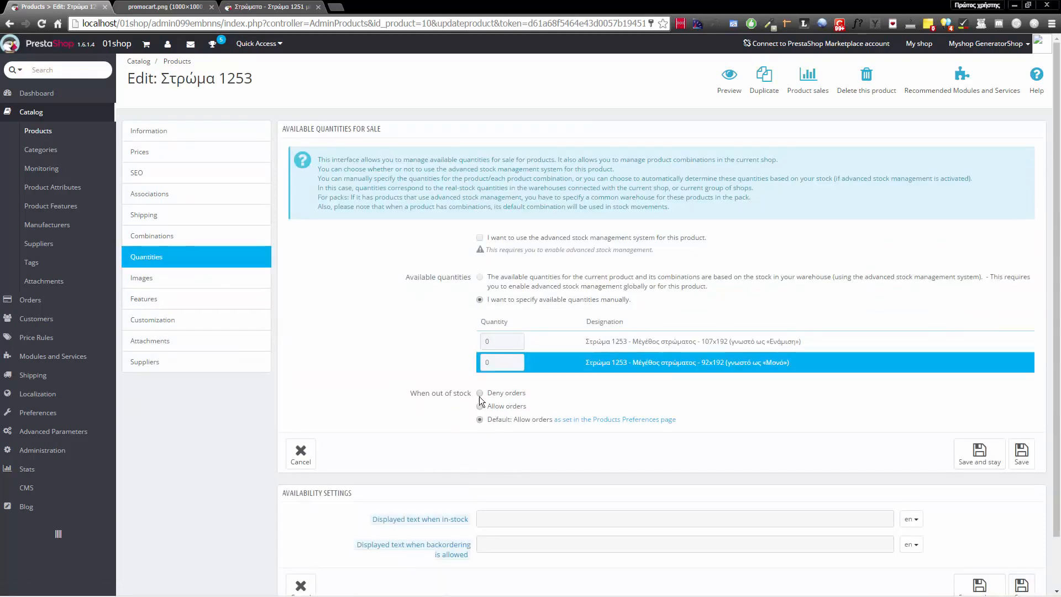
left_click(479, 407)
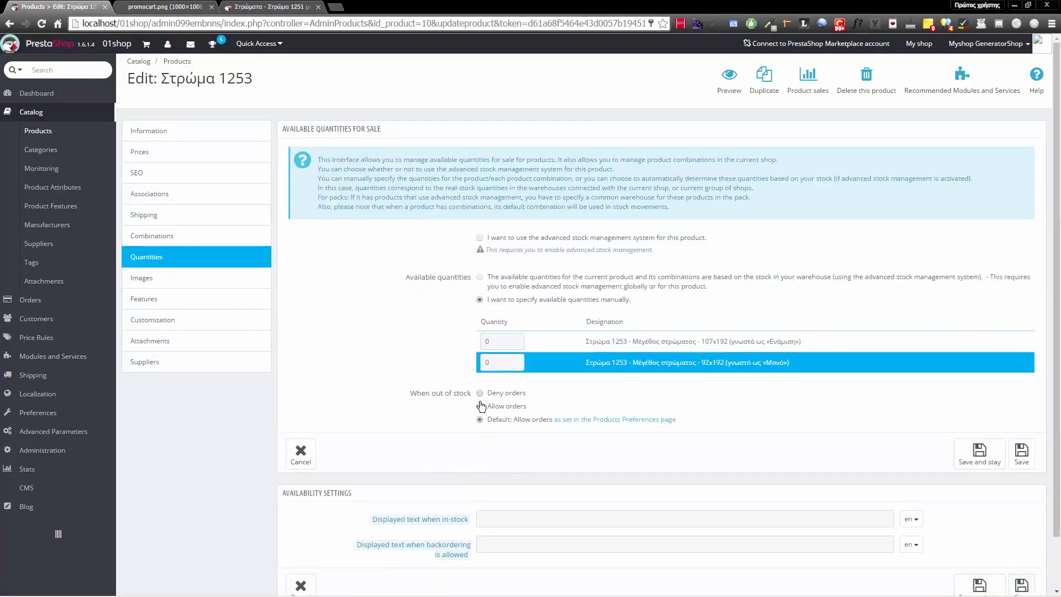
left_click(1021, 454)
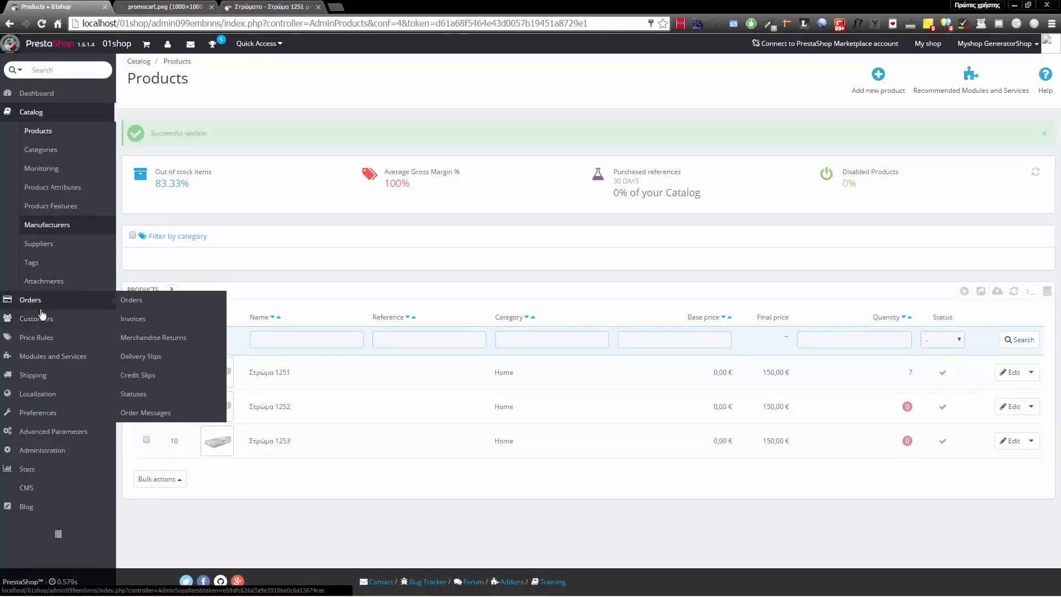
- Return to the PromoCart CPanel configuration page under the price rules
mouse_move(53, 343)
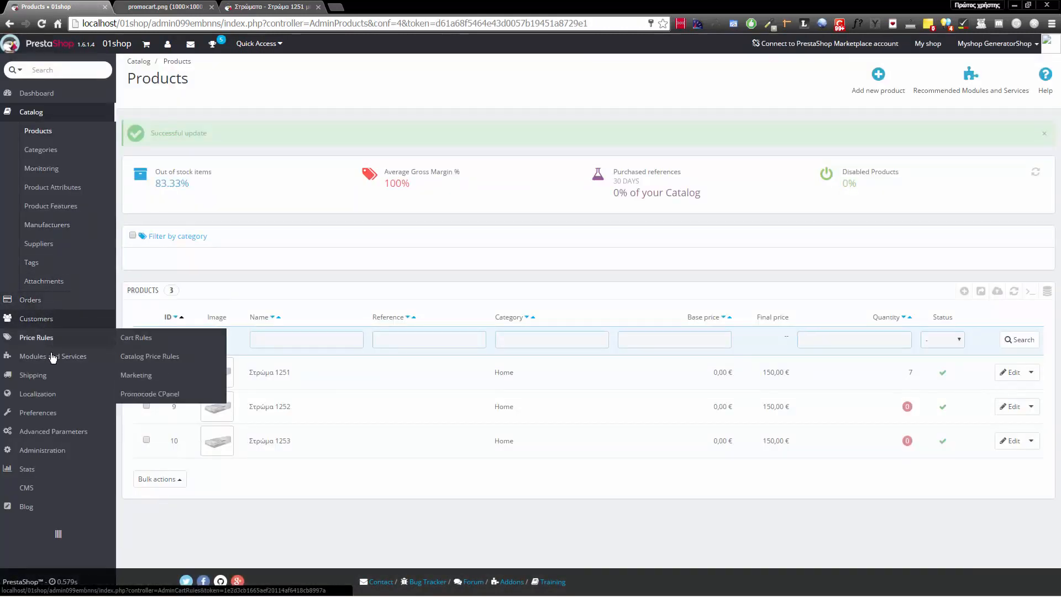
left_click(175, 394)
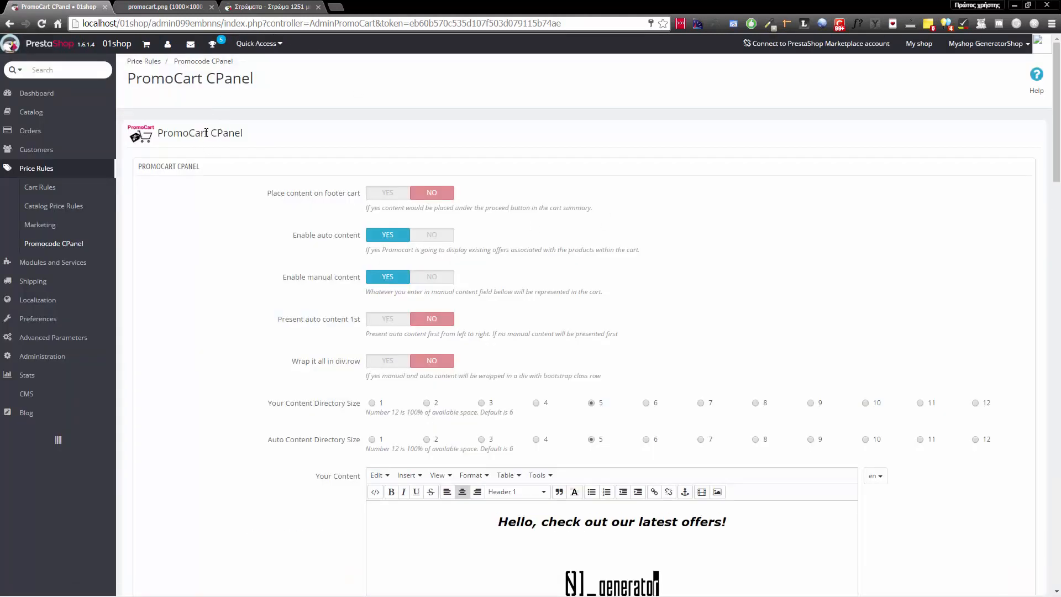
left_click_drag(208, 133, 164, 133)
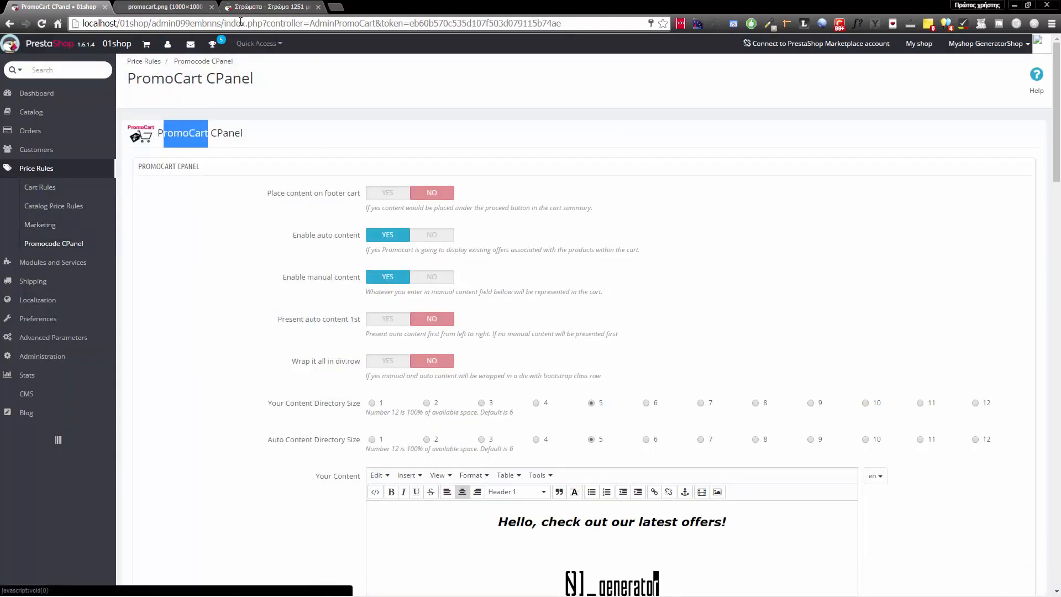
- Add one Στρώμα 1253 to the cart from its storefront page and proceed to checkout
left_click(276, 7)
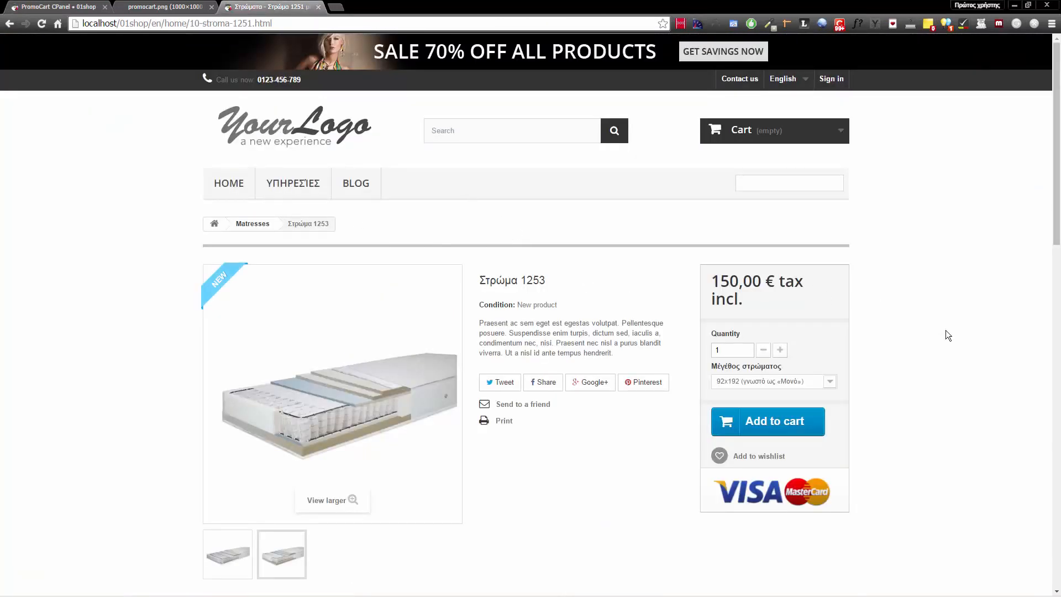
scroll(581, 307, "down", 1)
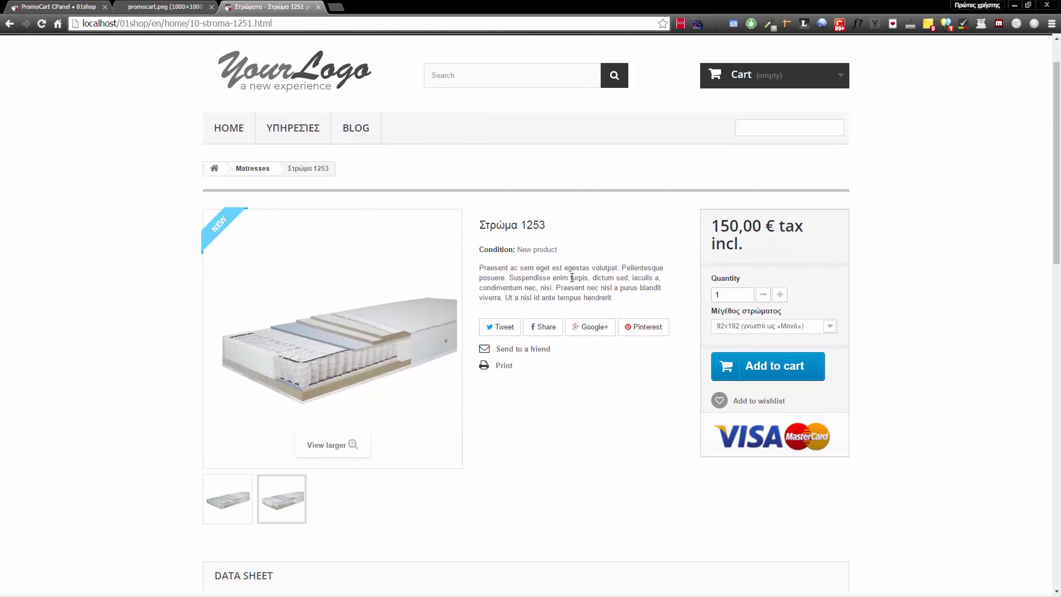
left_click(783, 366)
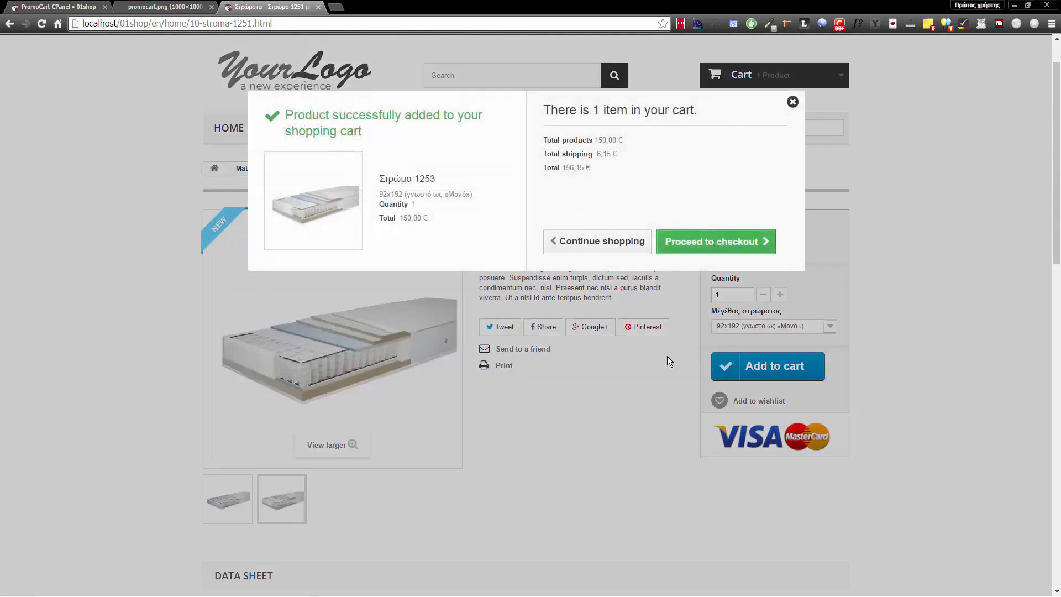
left_click(738, 241)
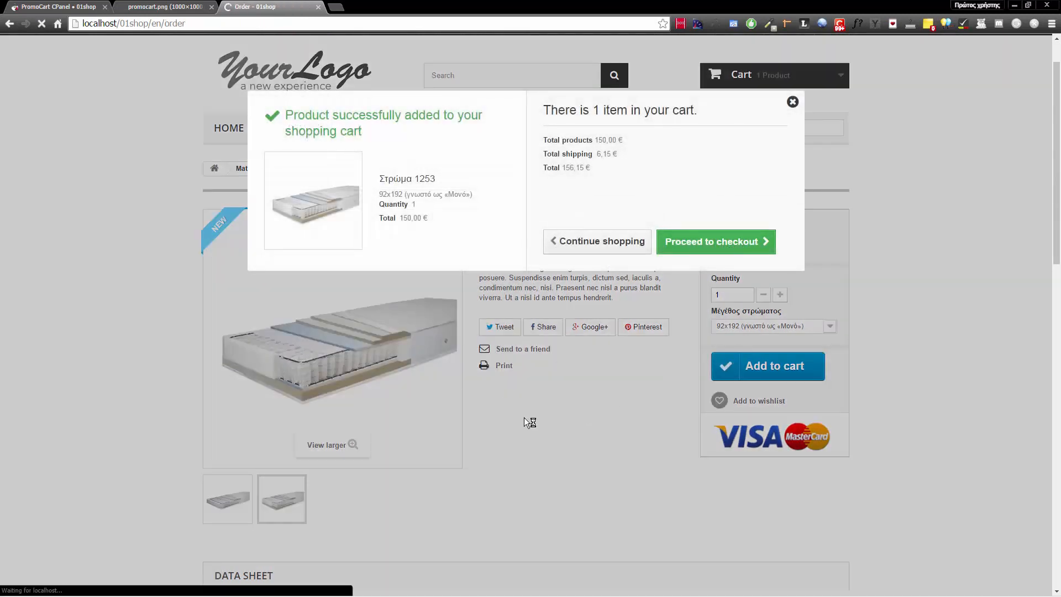
- Check the shopping-cart summary for Στρώμα 1253 and the position of the promotional content box beside the checkout controls
scroll(530, 424, "down", 4)
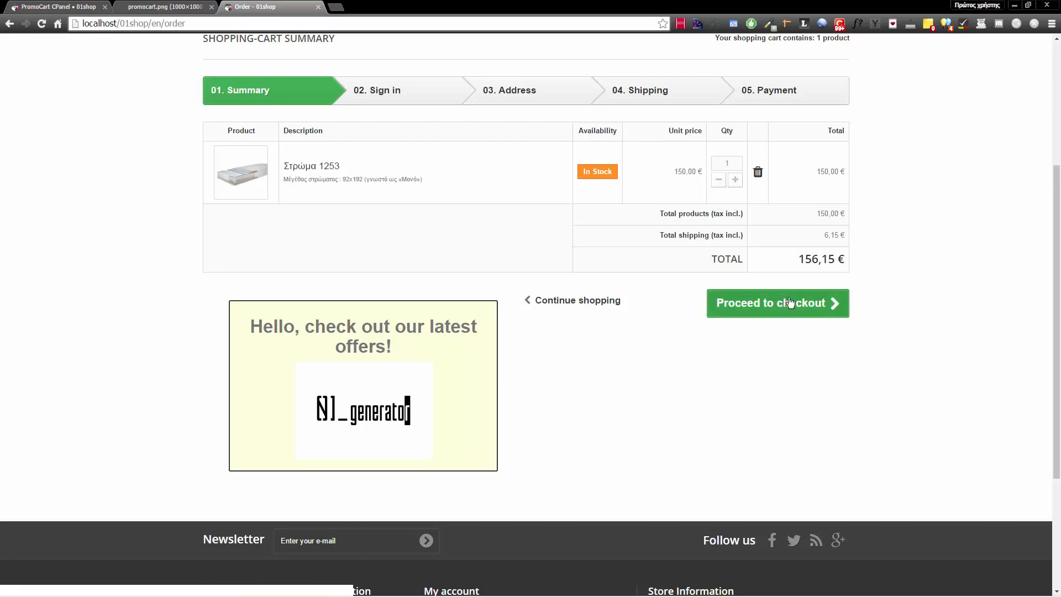
left_click_drag(201, 134, 895, 253)
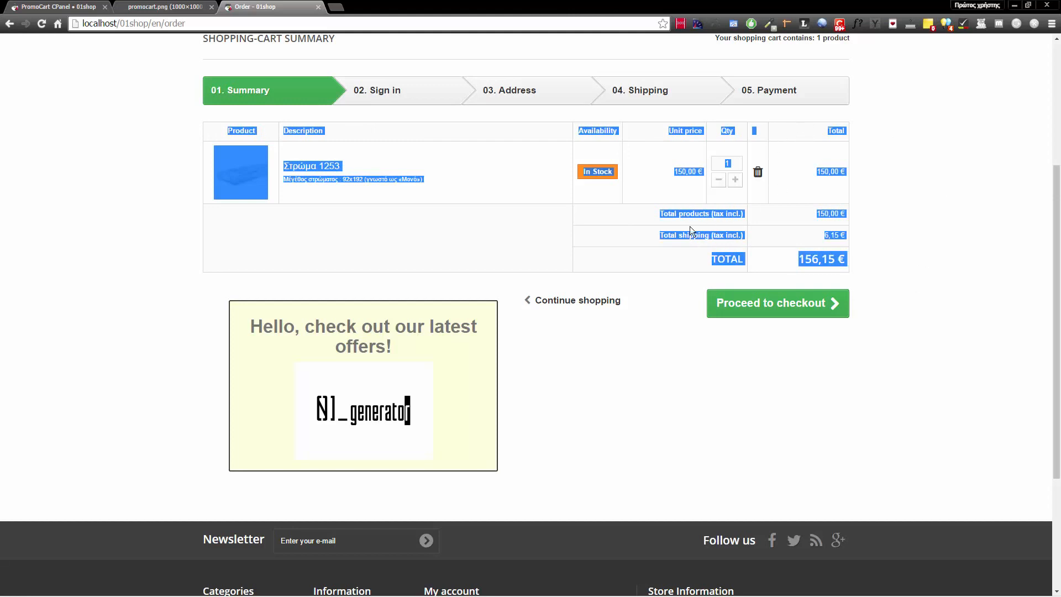
left_click(522, 214)
- Set Wrap it all in div.row to Yes in the PromoCart CPanel, save the settings, and reload the storefront cart page
left_click(58, 6)
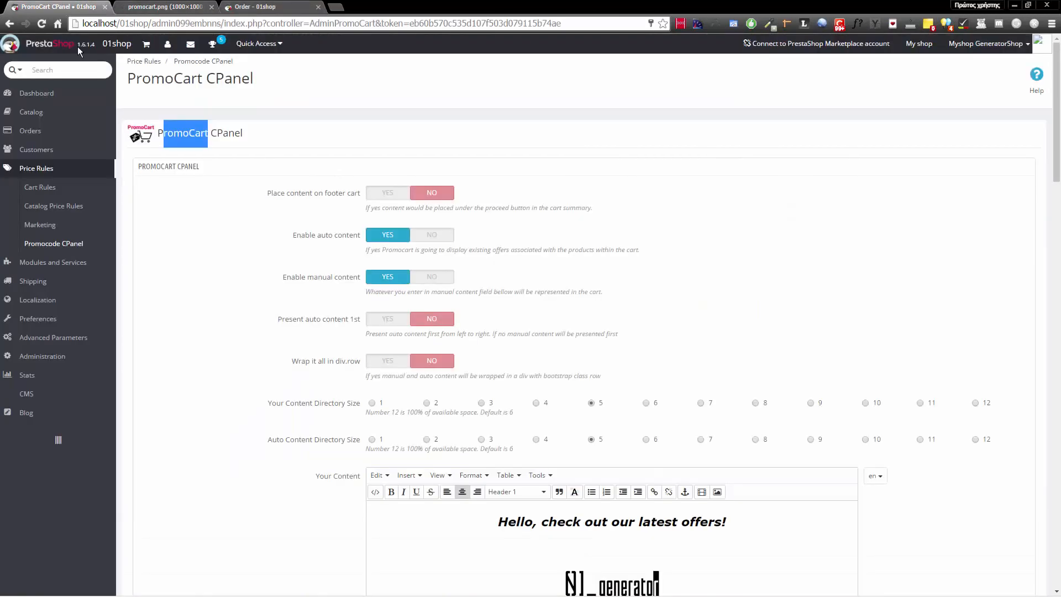
left_click(380, 361)
scroll(987, 363, "down", 10)
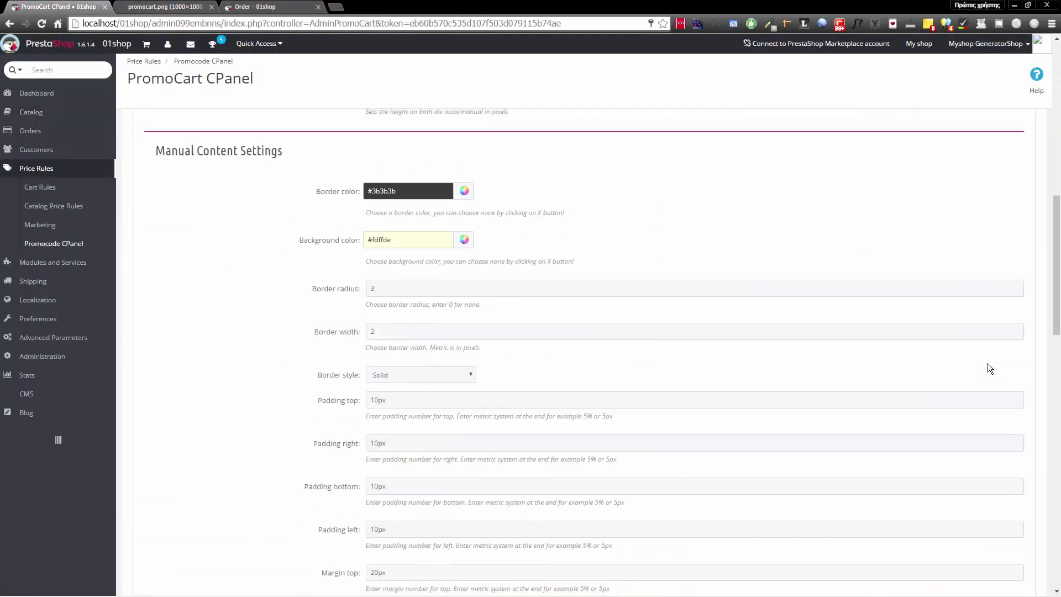
scroll(997, 359, "down", 4)
left_click(1013, 531)
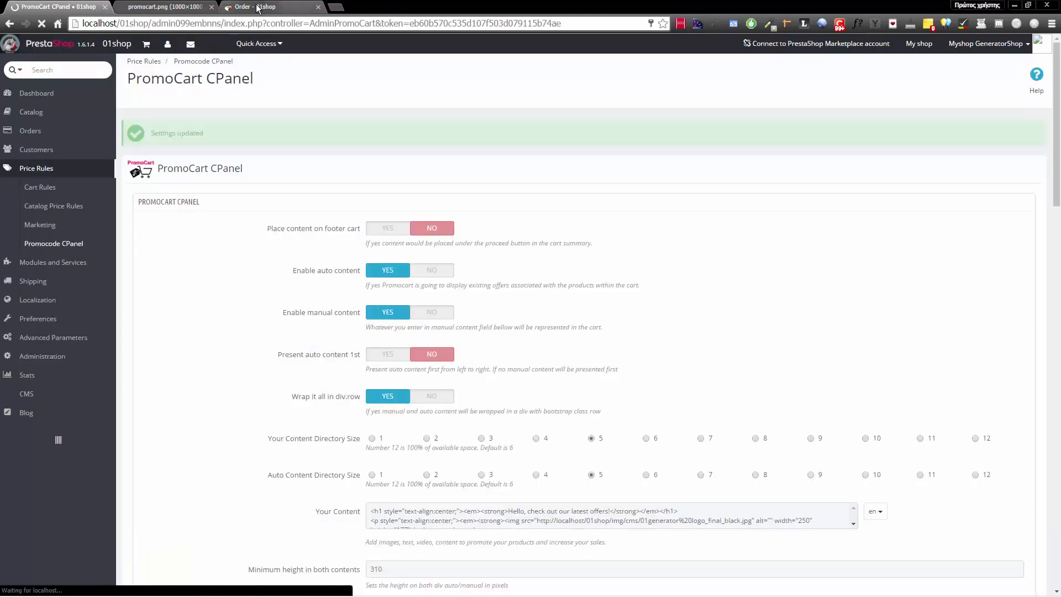
left_click(259, 8)
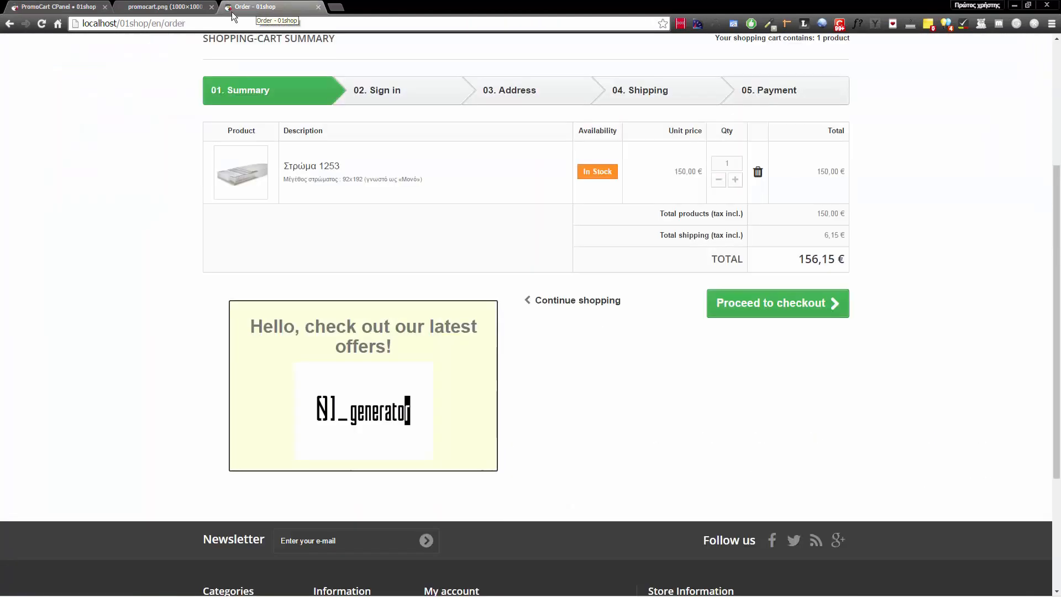
left_click(40, 25)
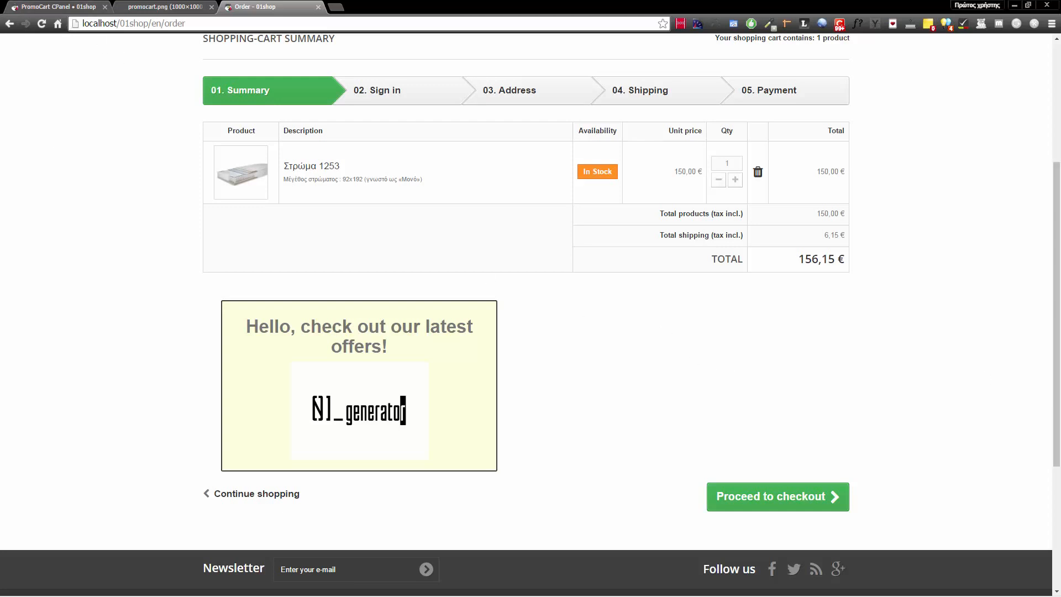
- Review the PromoCart CPanel's manual and auto content settings through to the Offer size within auto content option
left_click(58, 8)
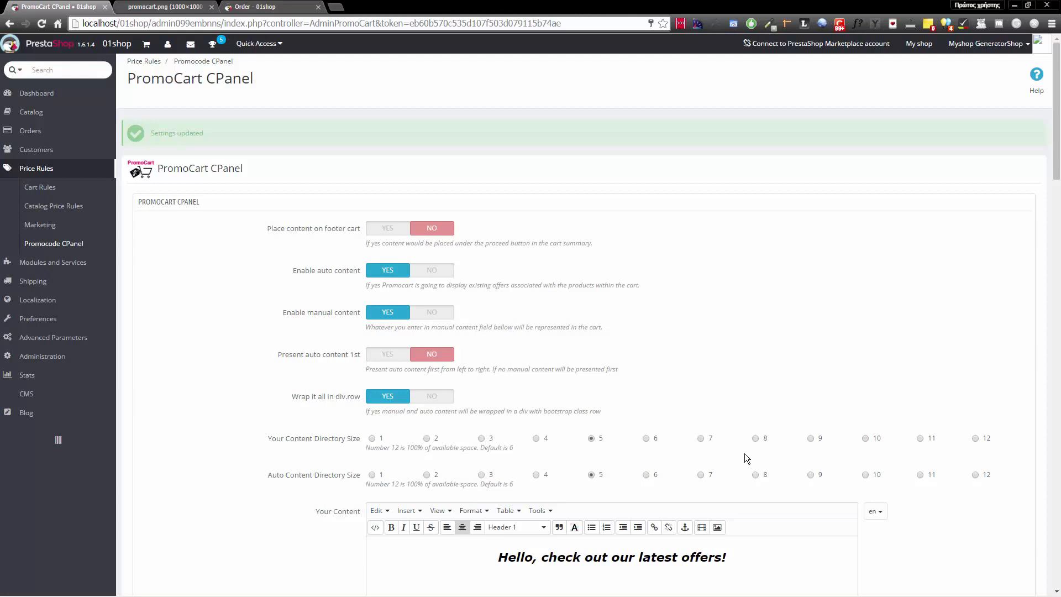
scroll(292, 387, "down", 9)
scroll(307, 390, "down", 7)
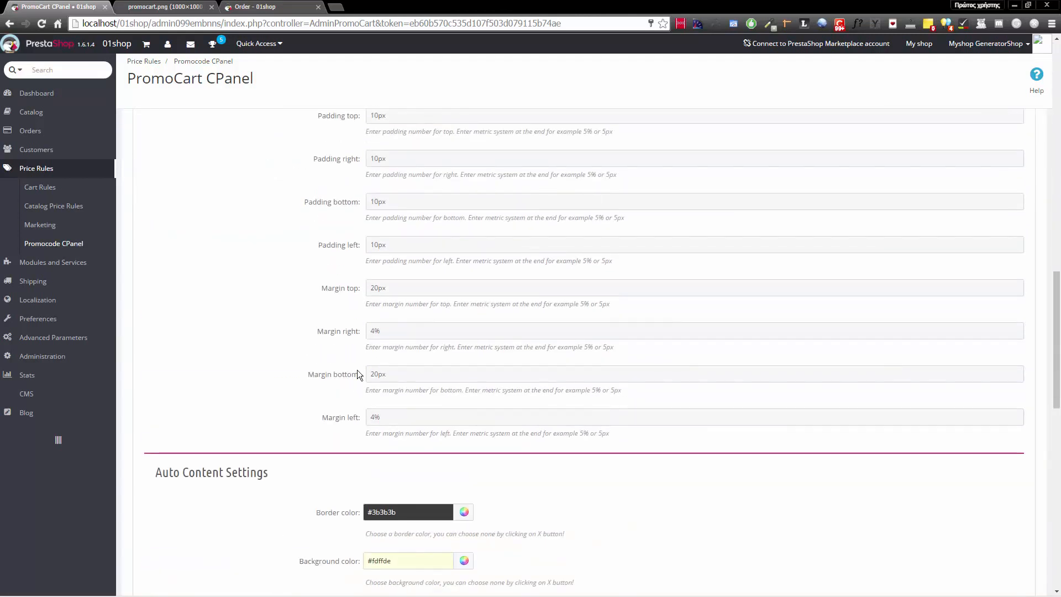
scroll(572, 393, "down", 4)
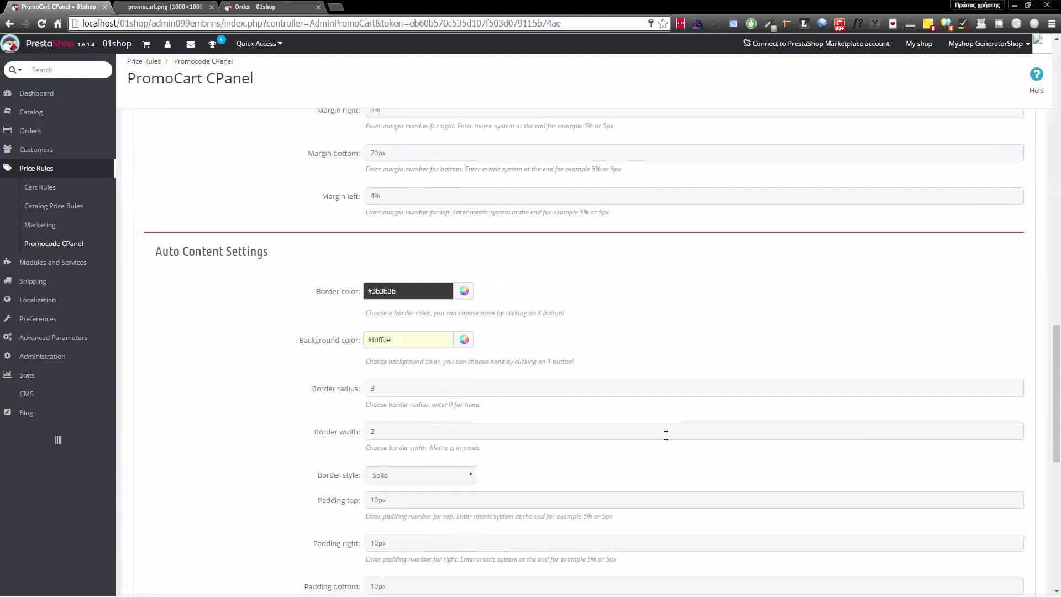
scroll(282, 442, "down", 9)
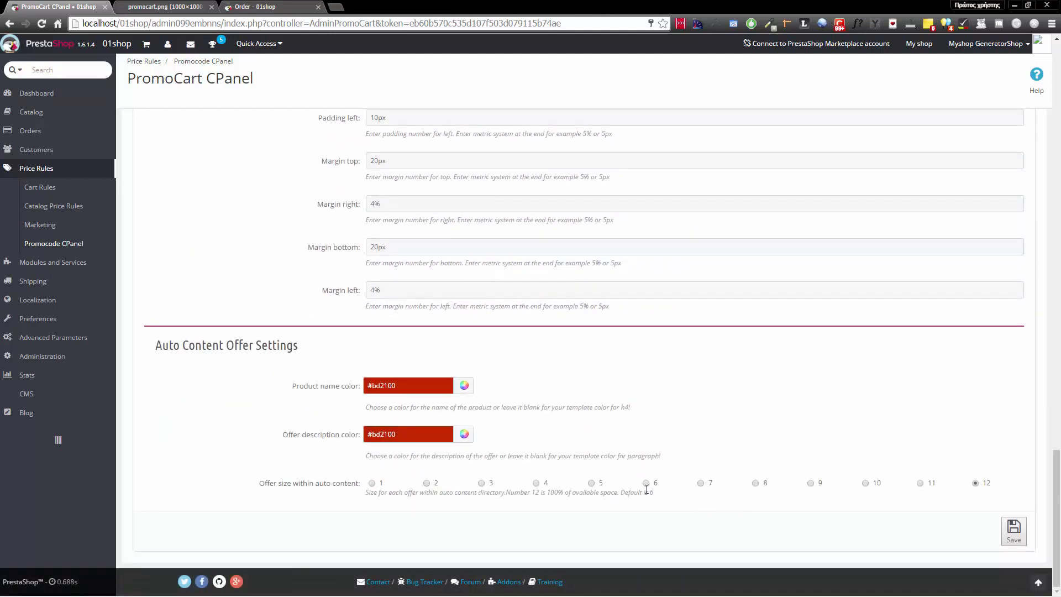
left_click_drag(257, 486, 353, 492)
- Remove Στρώμα 1253 from the storefront cart and add one Στρώμα 1251 from the Matresses category
left_click(259, 7)
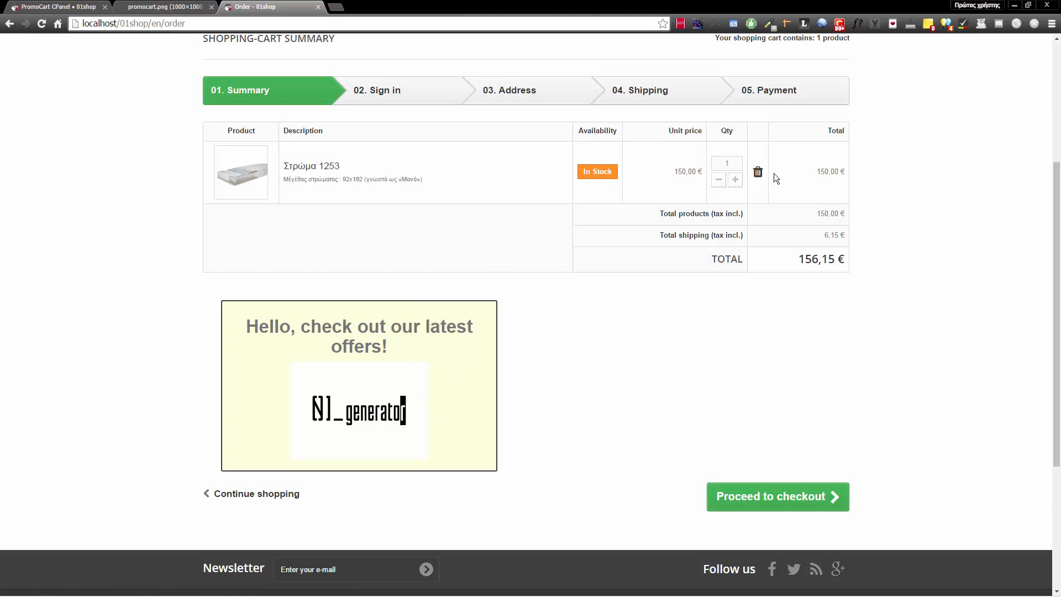
left_click(758, 172)
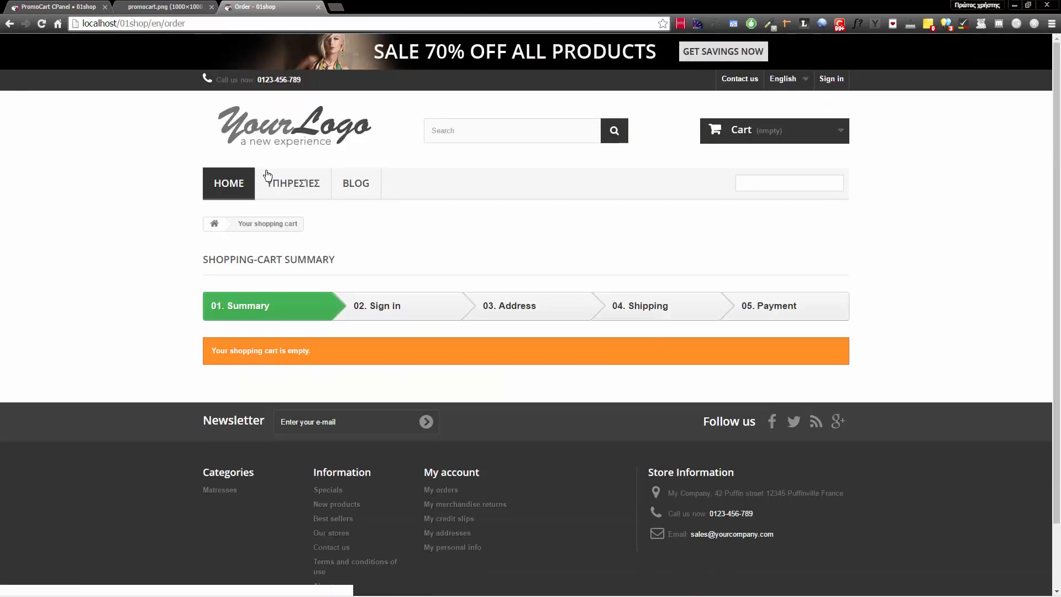
mouse_move(240, 191)
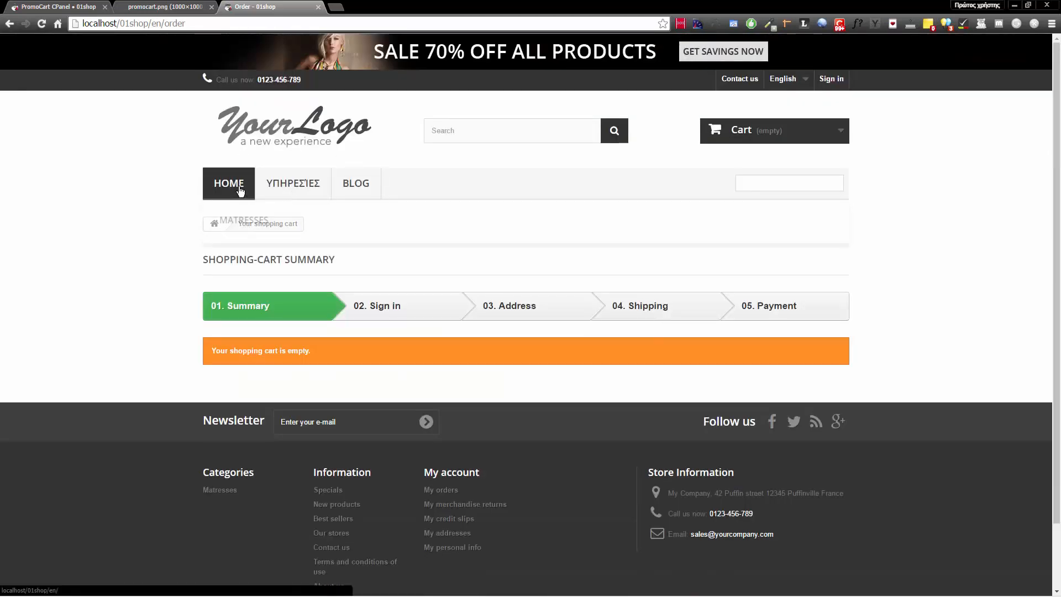
left_click(241, 221)
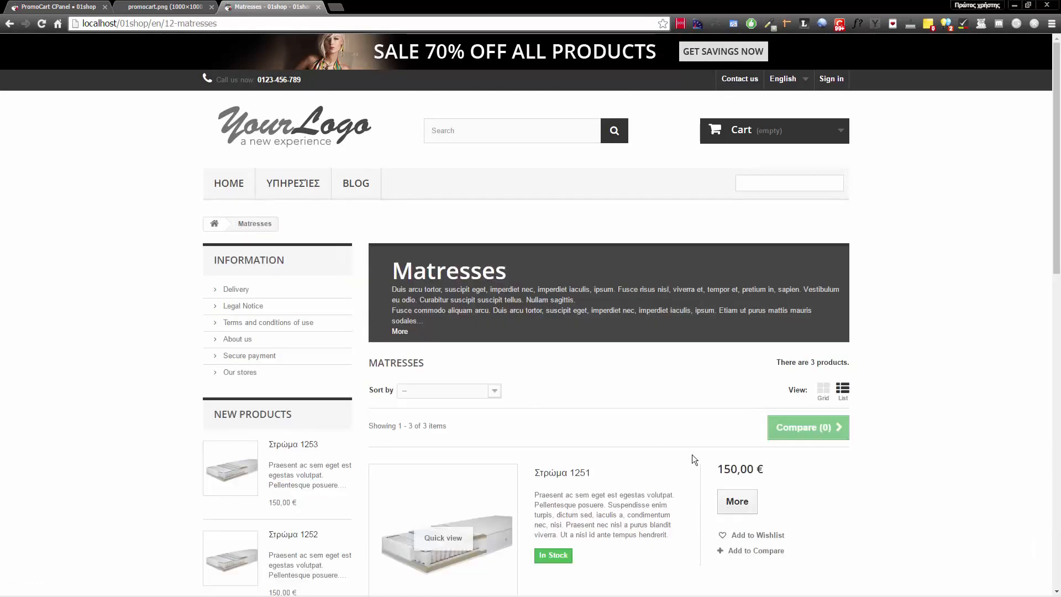
scroll(501, 406, "down", 4)
scroll(500, 400, "down", 1)
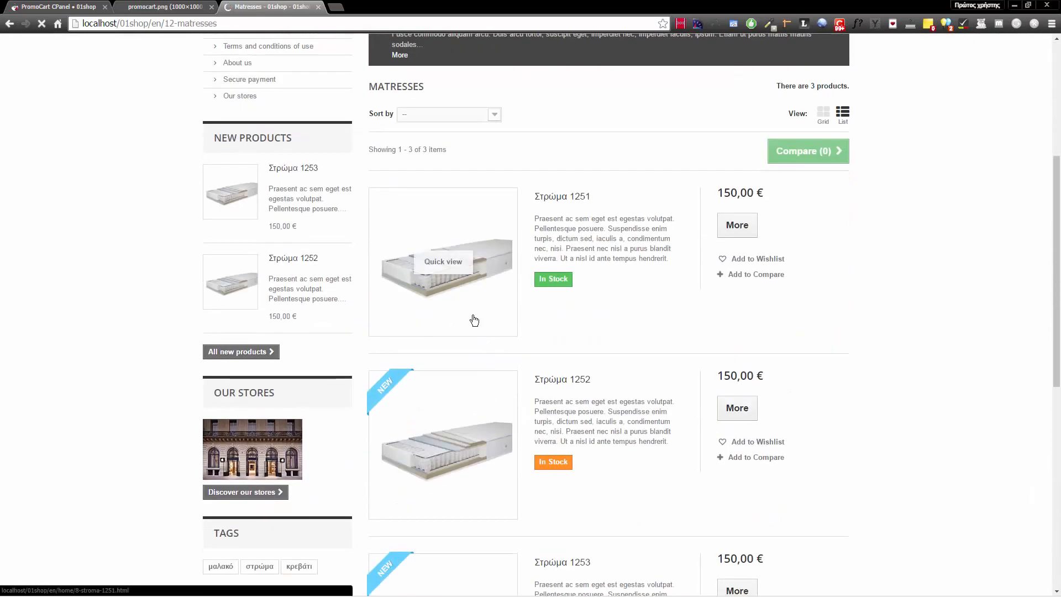
left_click(444, 260)
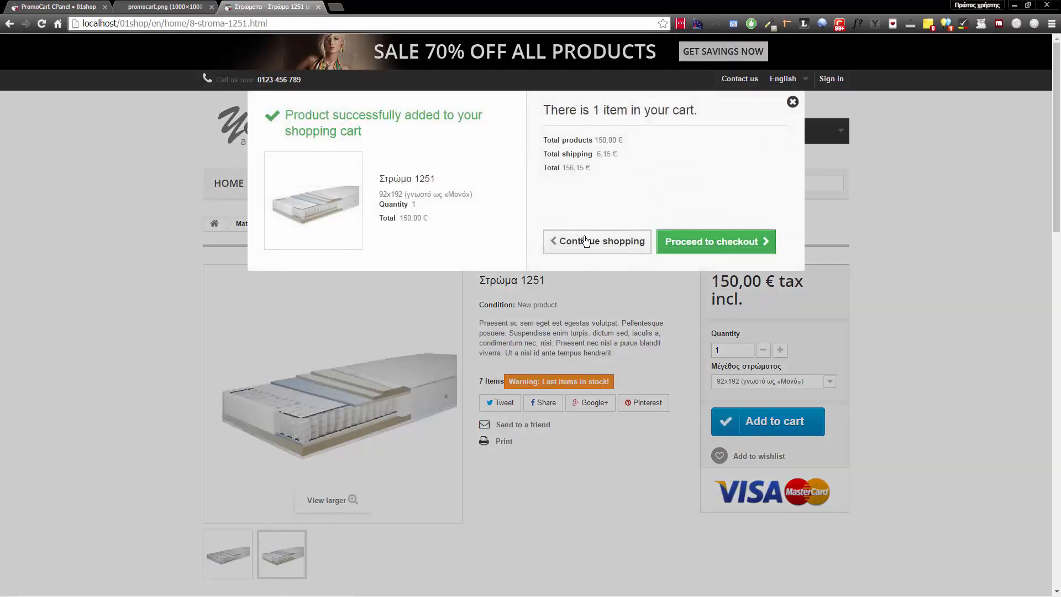
- Continue shopping, add one Στρώμα 1252 to the cart as well, and proceed to the cart summary
left_click(581, 240)
left_click(9, 24)
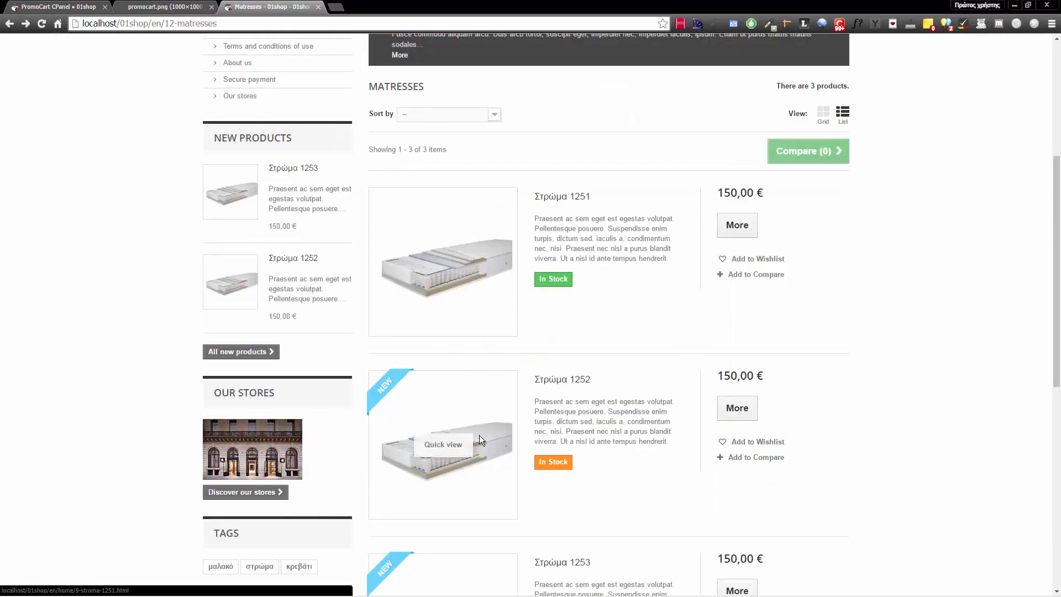
left_click(481, 439)
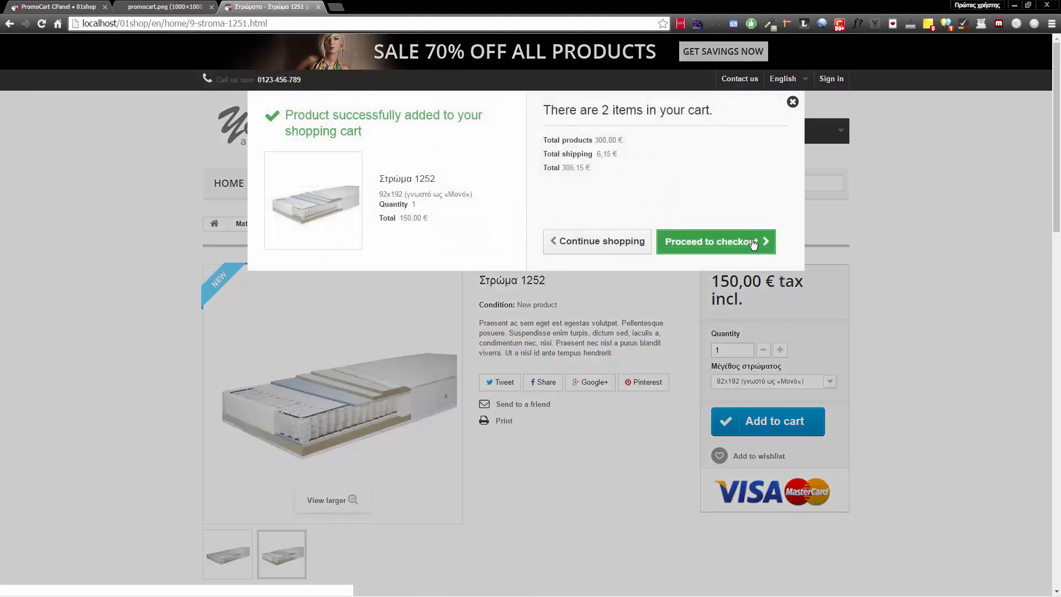
left_click(756, 242)
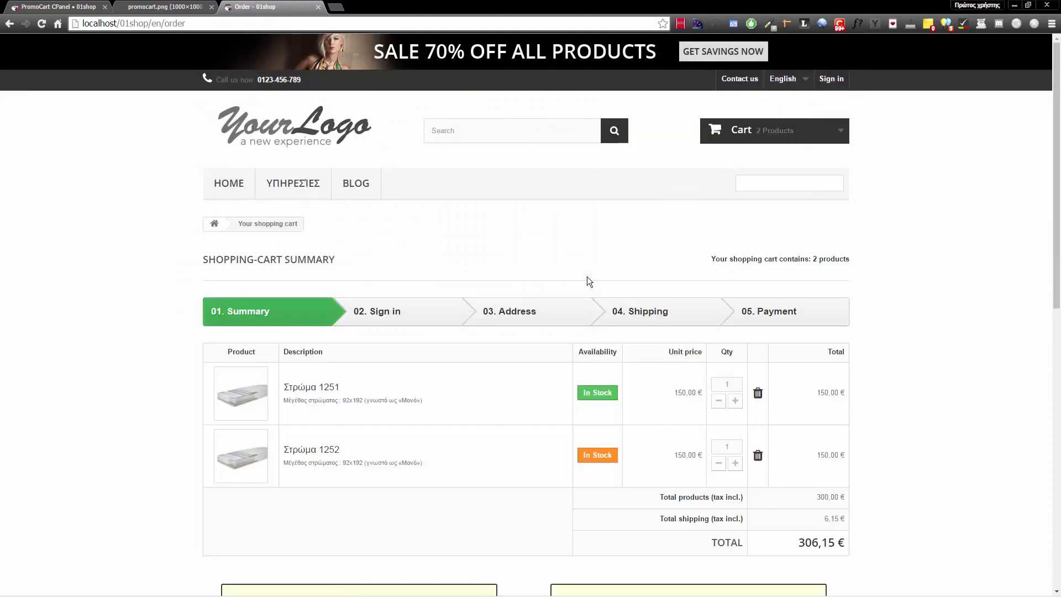
- Compare how the two offers are arranged in the cart's auto content box with the Offer size within auto content setting
scroll(589, 364, "down", 6)
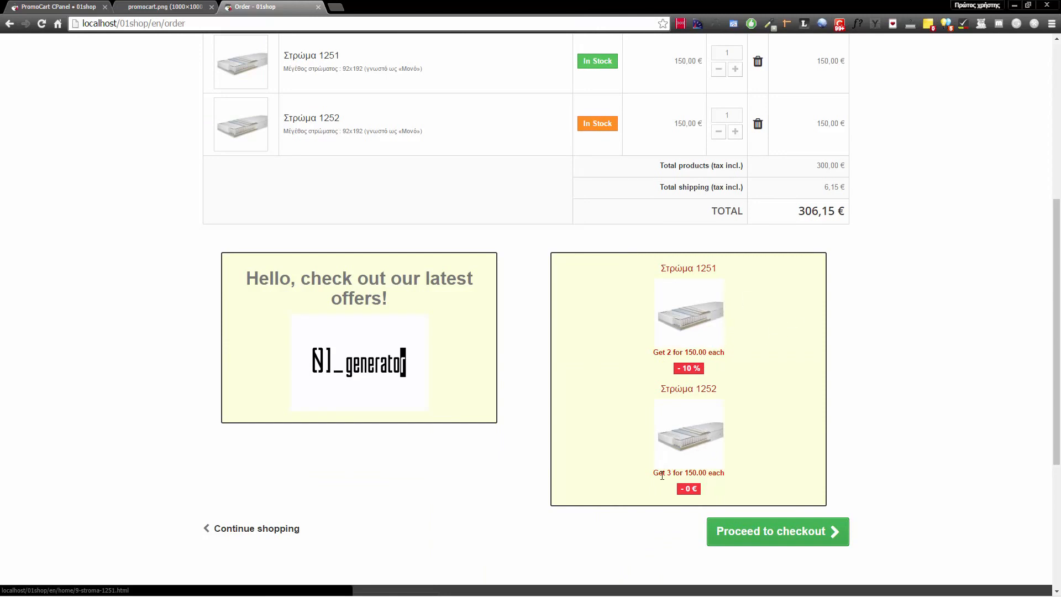
left_click(38, 7)
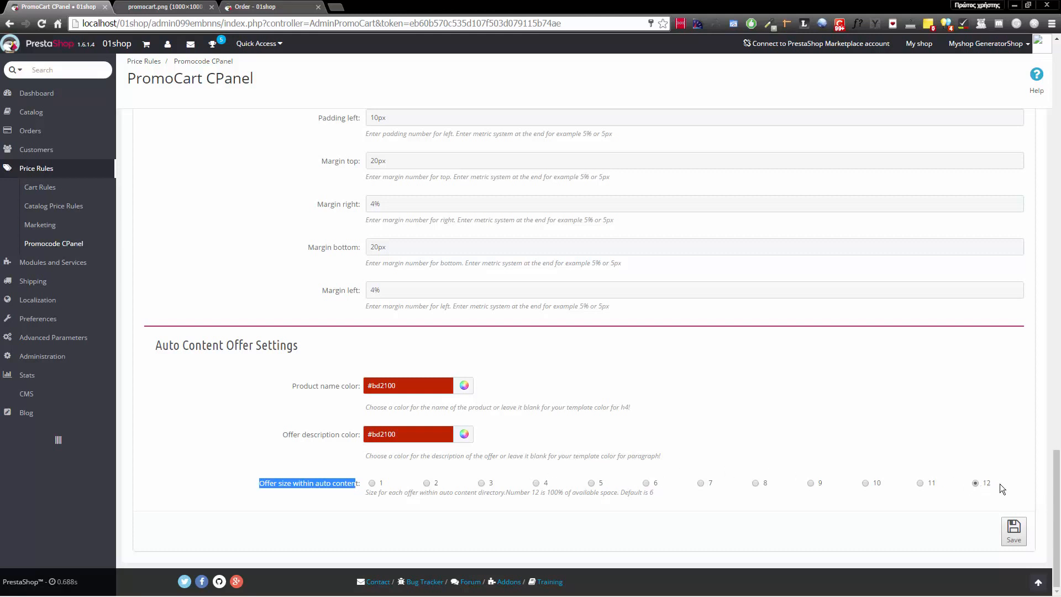
left_click(983, 484)
left_click(284, 9)
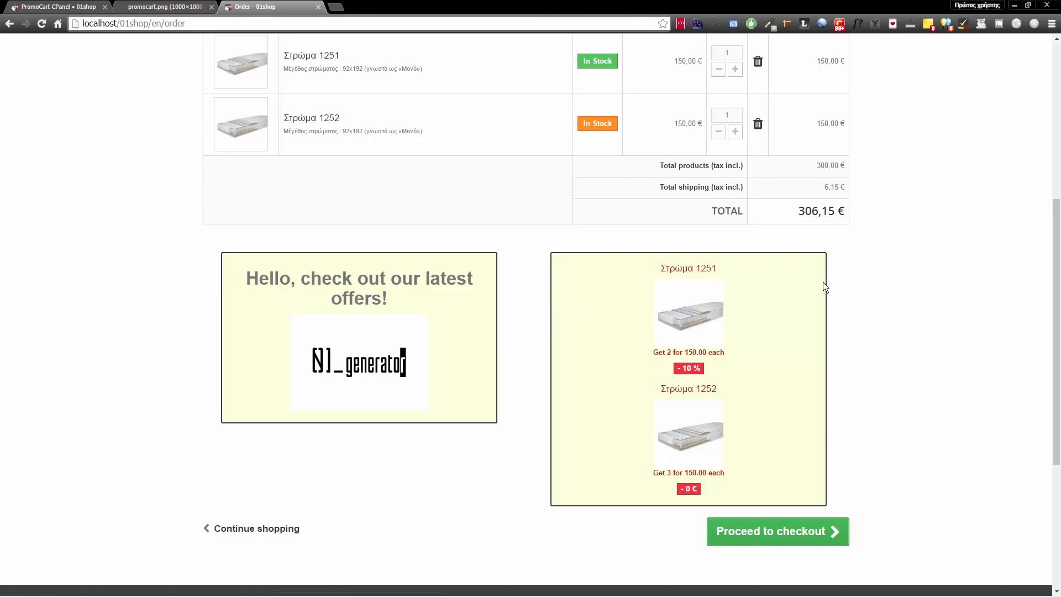
- Set Offer size within auto content to 6 in the PromoCart CPanel, save the settings, and reload the storefront cart page
left_click(56, 7)
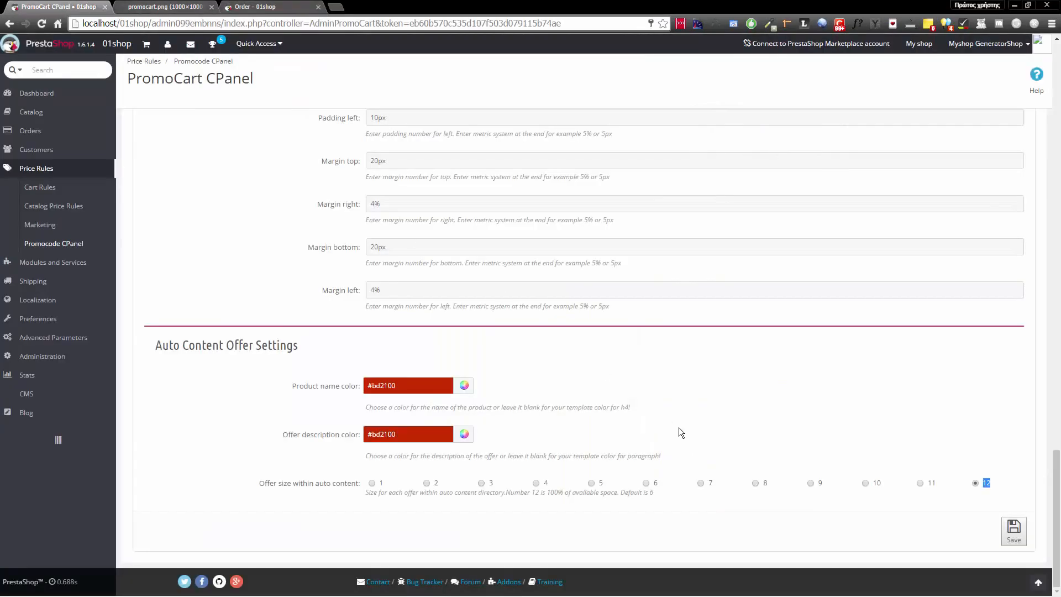
left_click(647, 483)
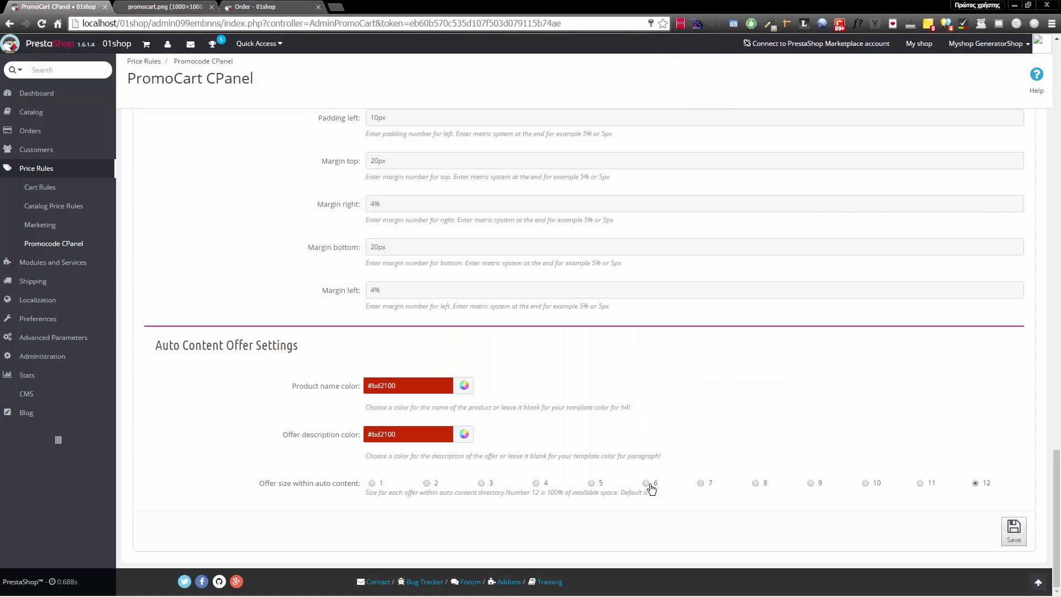
left_click(1014, 531)
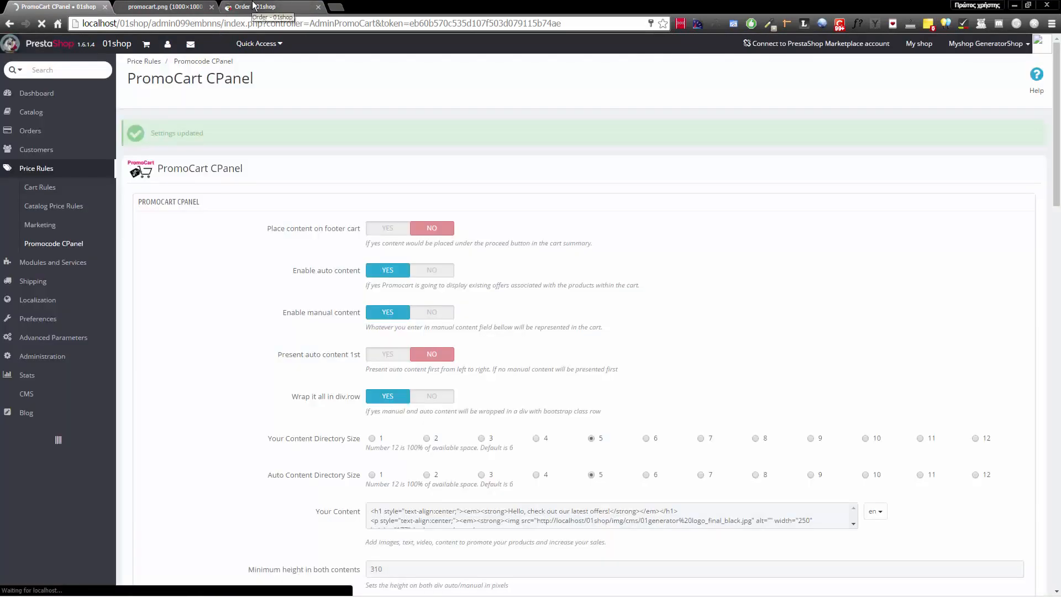
left_click(254, 6)
left_click(43, 24)
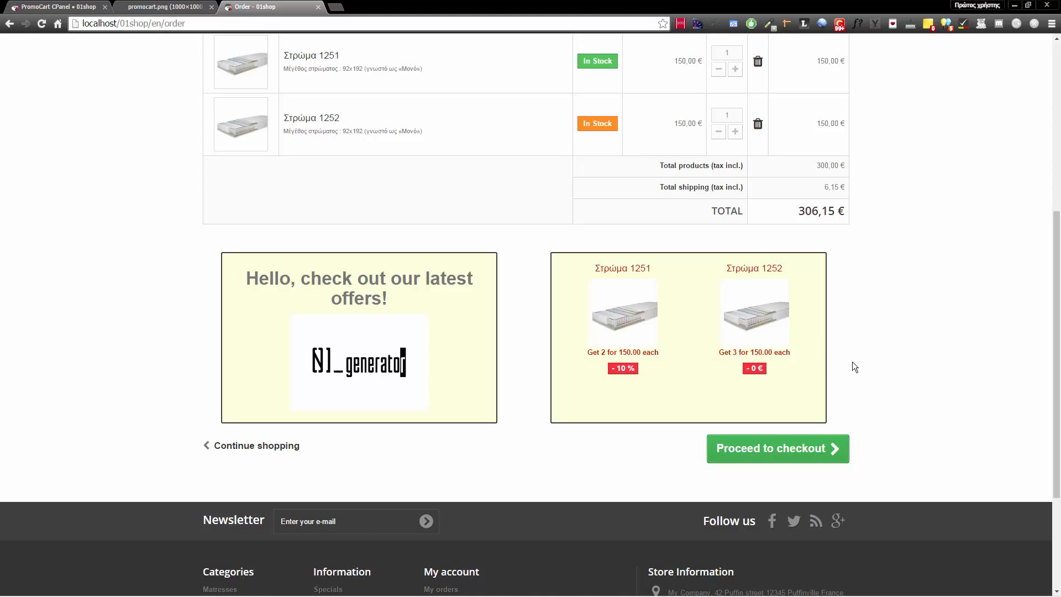
- Examine the whole cart page, checking the layout of the manual content box and the auto offers box under the totals
scroll(848, 356, "up", 6)
scroll(884, 404, "down", 9)
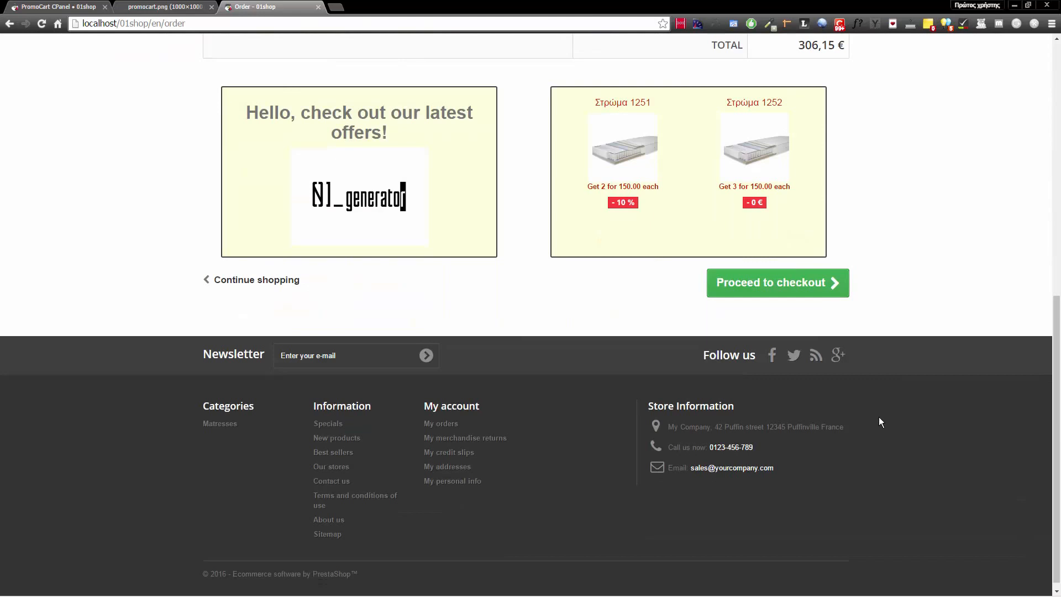
scroll(885, 414, "up", 5)
scroll(871, 439, "up", 3)
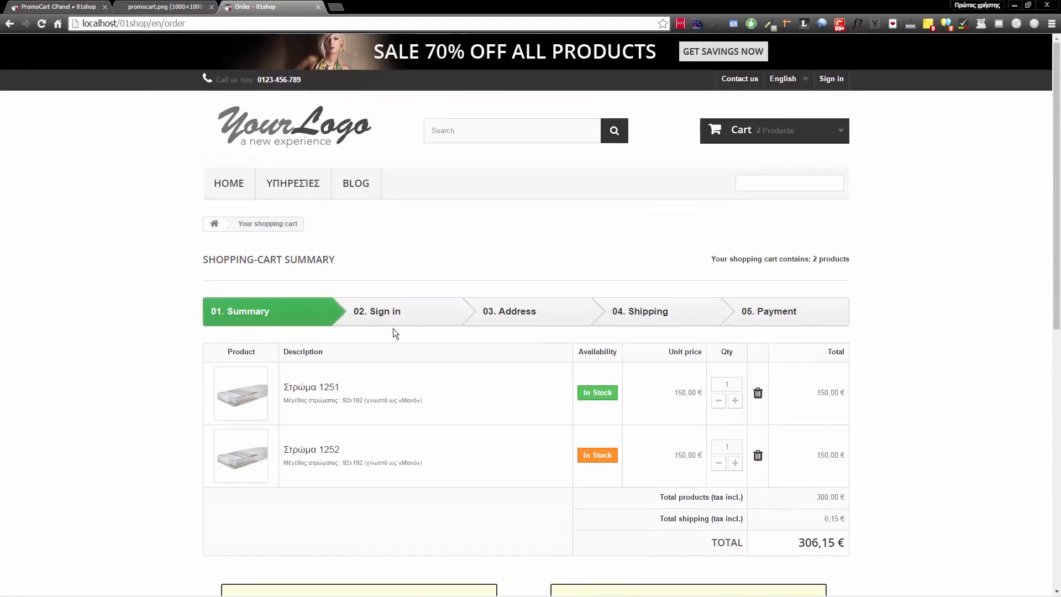
scroll(359, 316, "down", 10)
scroll(365, 311, "up", 10)
key("alt+space")
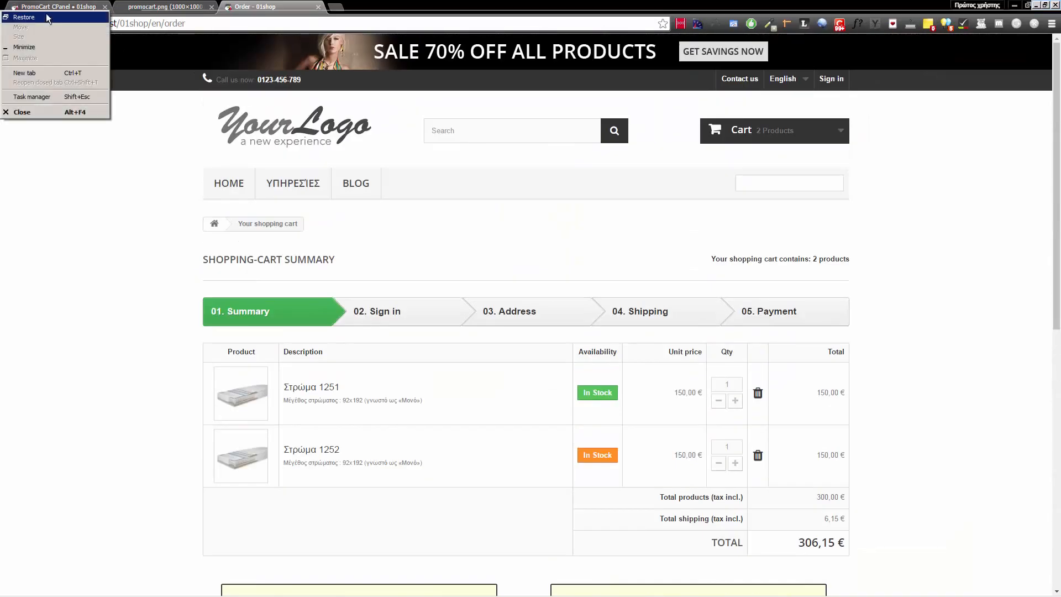
left_click(125, 324)
scroll(123, 324, "down", 5)
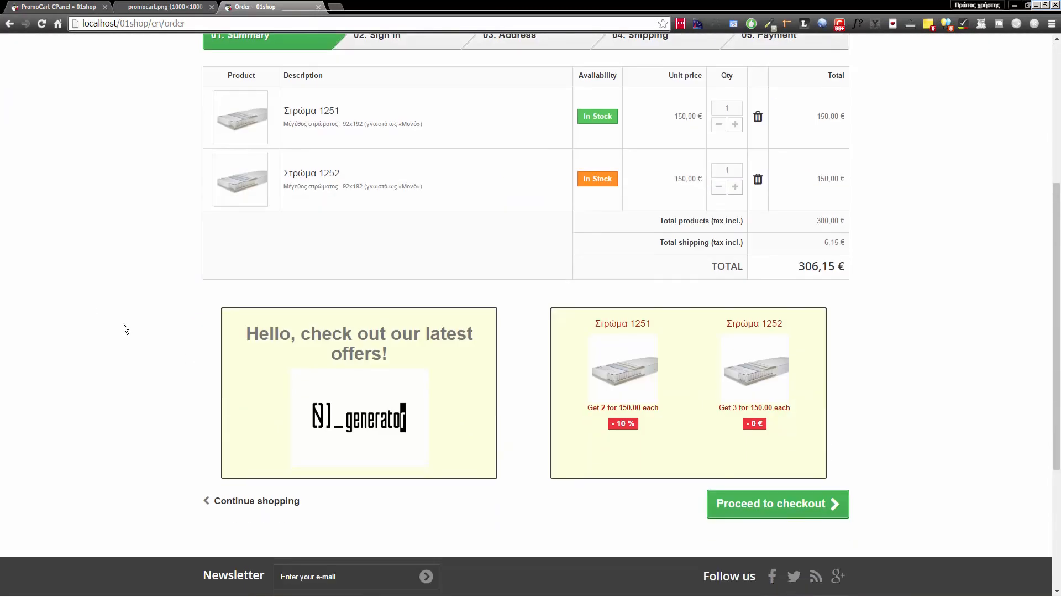
scroll(135, 328, "up", 1)
scroll(387, 331, "down", 4)
- Proceed to the checkout's Sign in stage, look over its account and instant checkout forms, and return to the PromoCart CPanel
left_click(845, 298)
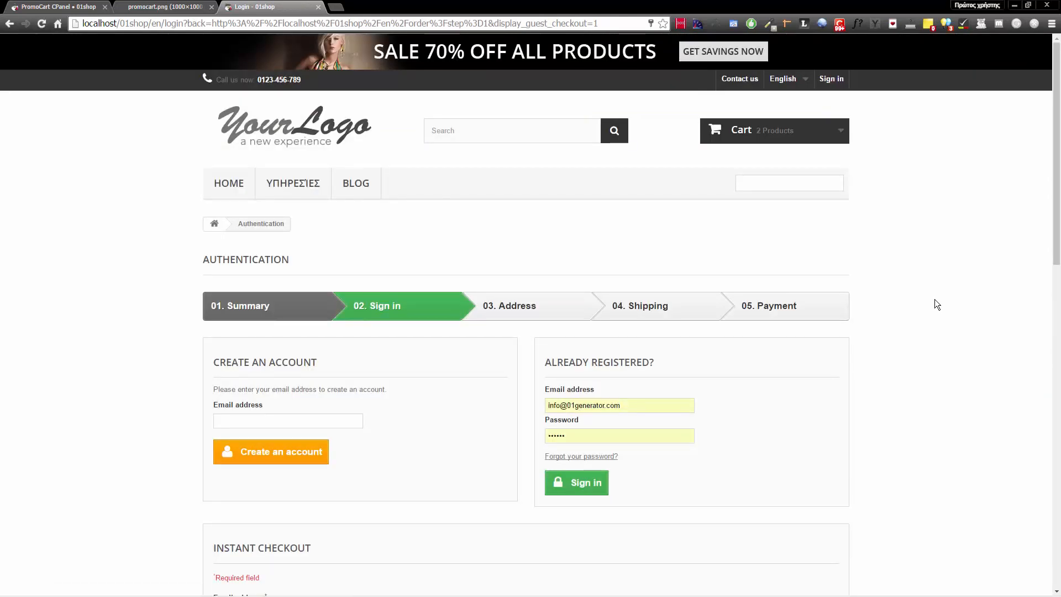
scroll(848, 249, "down", 15)
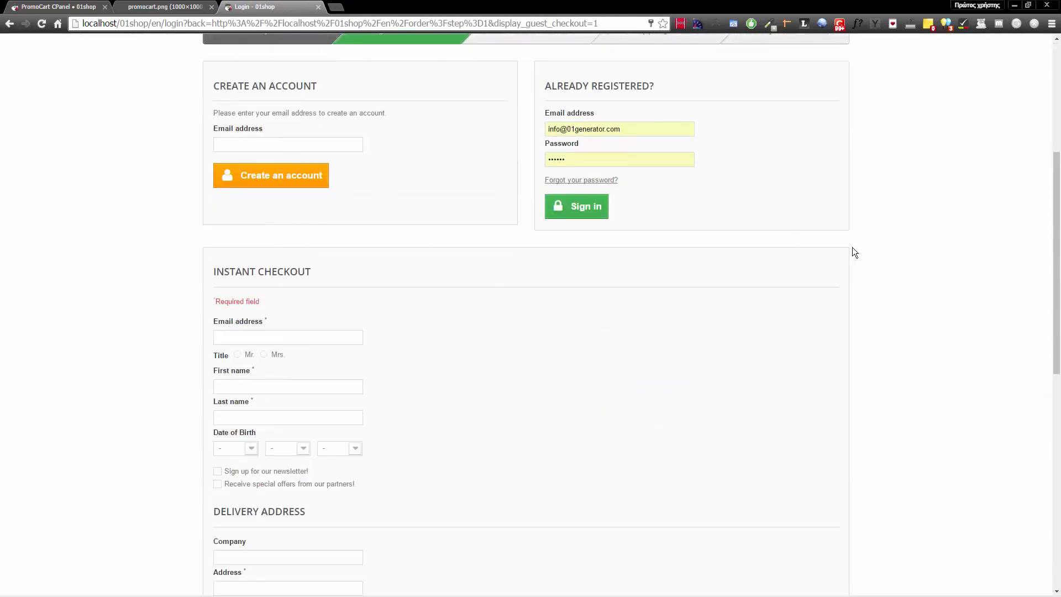
scroll(644, 229, "up", 7)
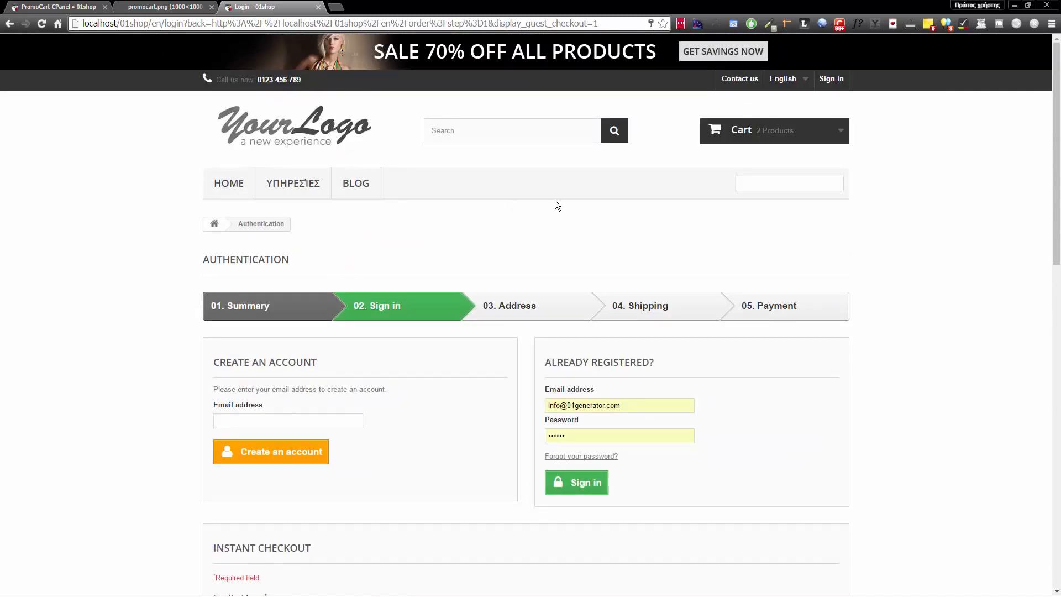
left_click(54, 7)
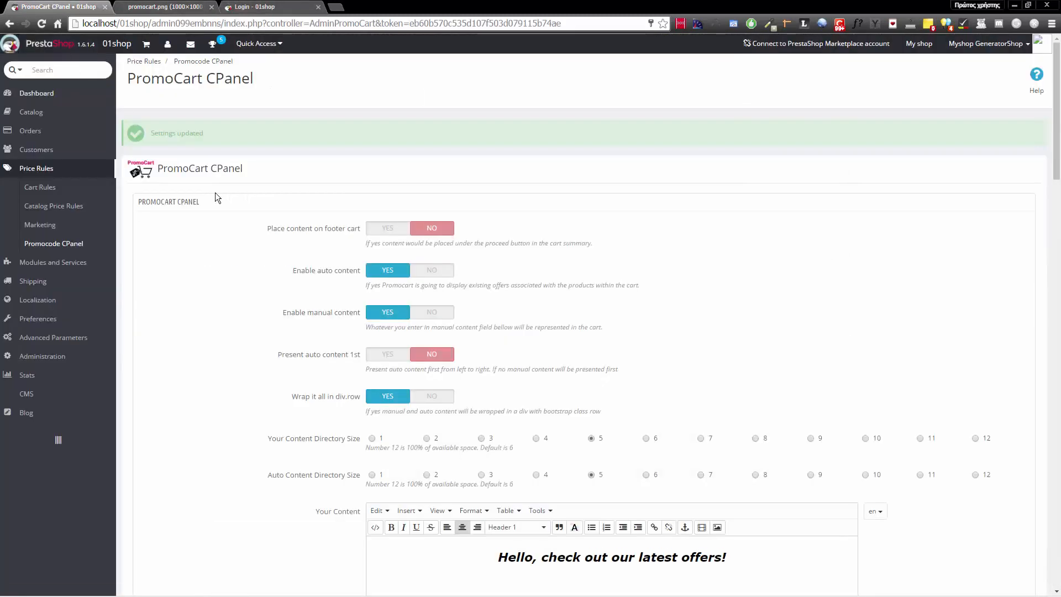